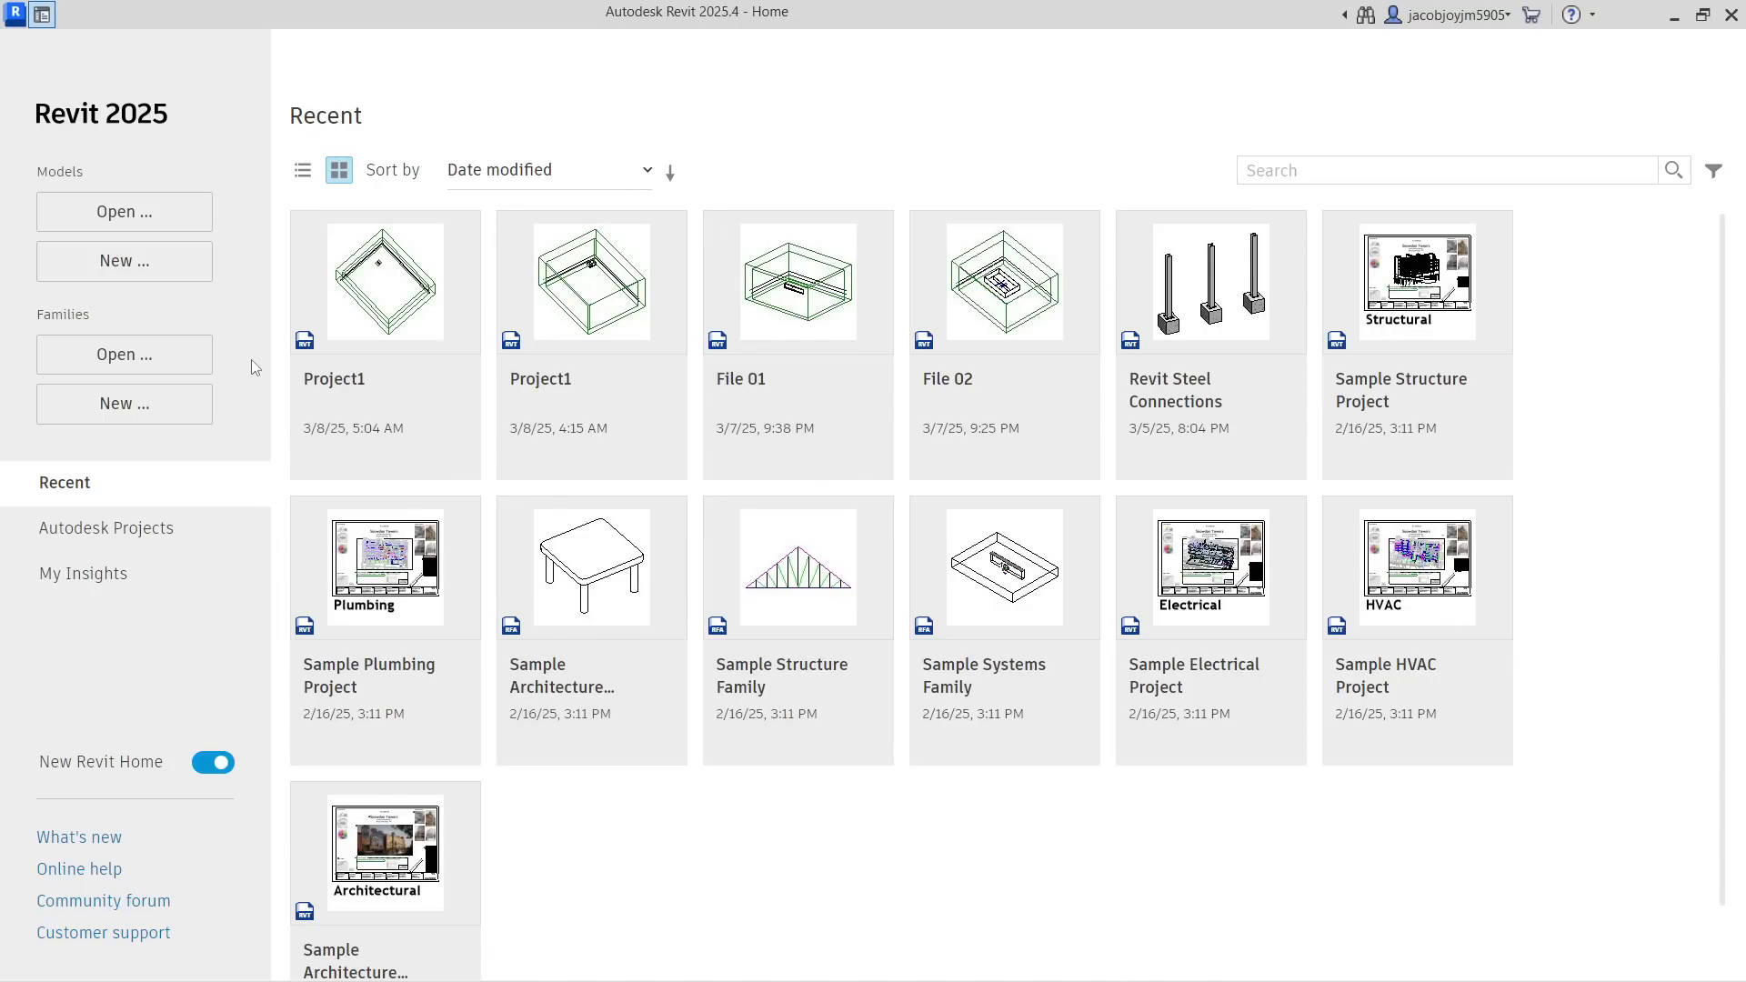
Create a new project from the Metric Multi-discipline template
left_click(178, 273)
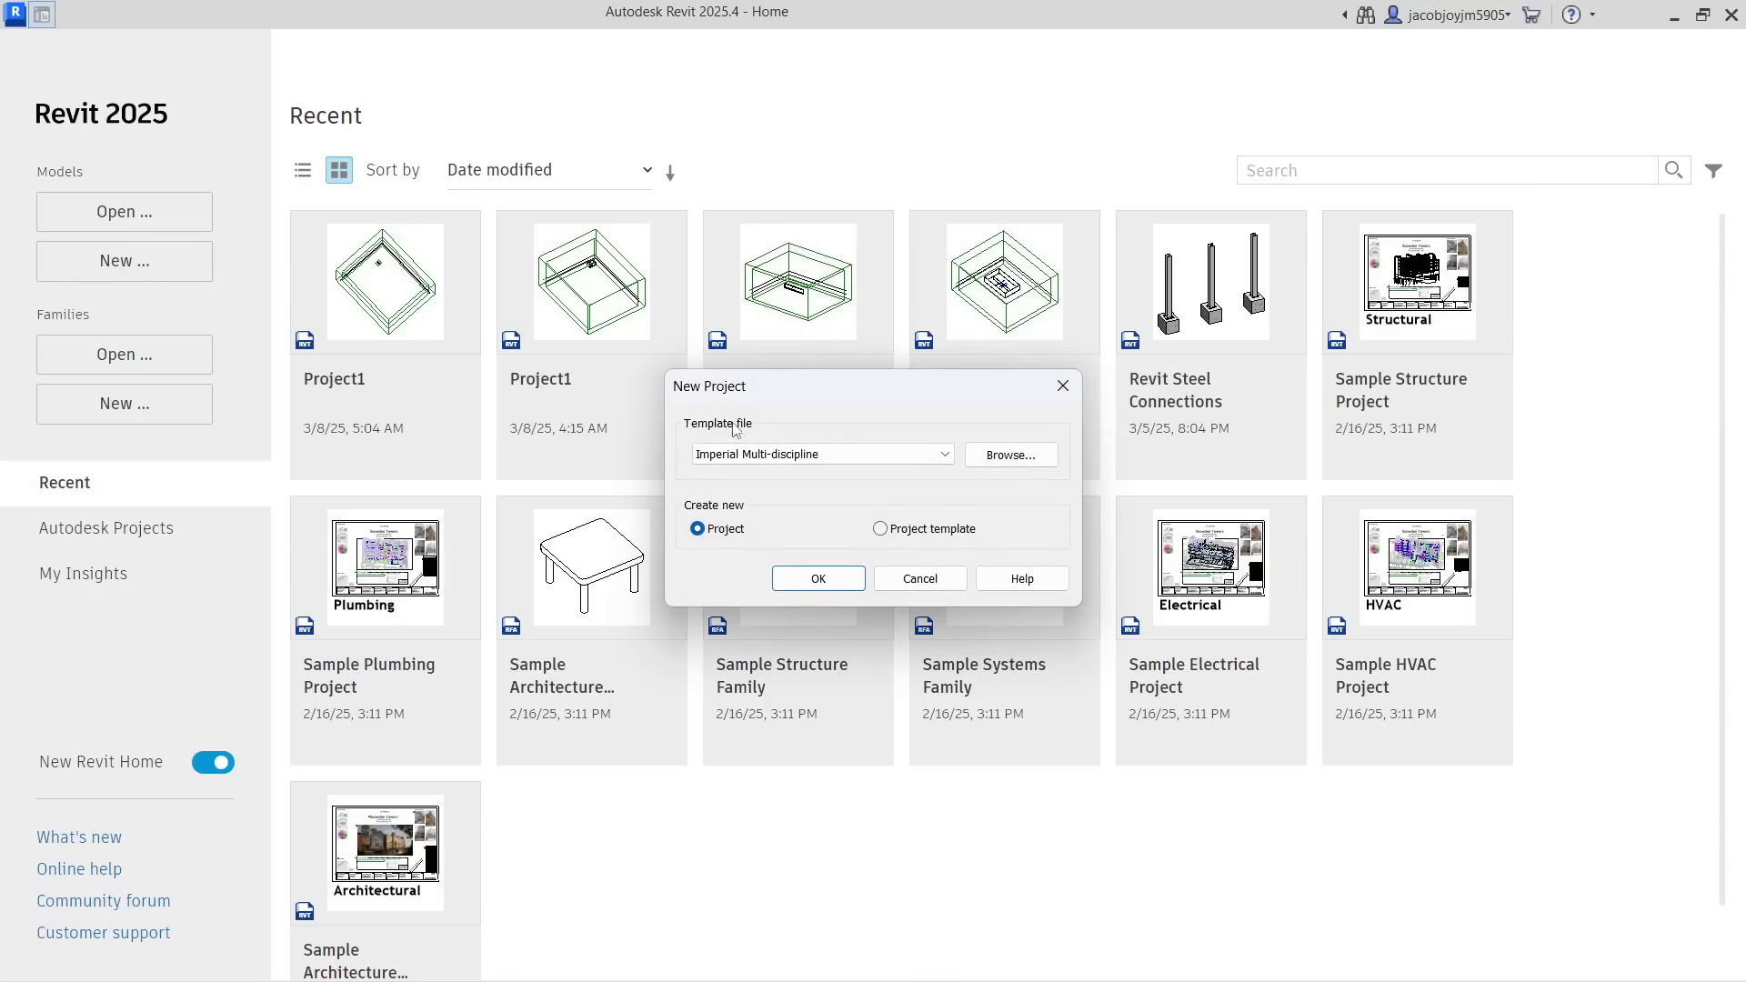
left_click(751, 455)
left_click(755, 503)
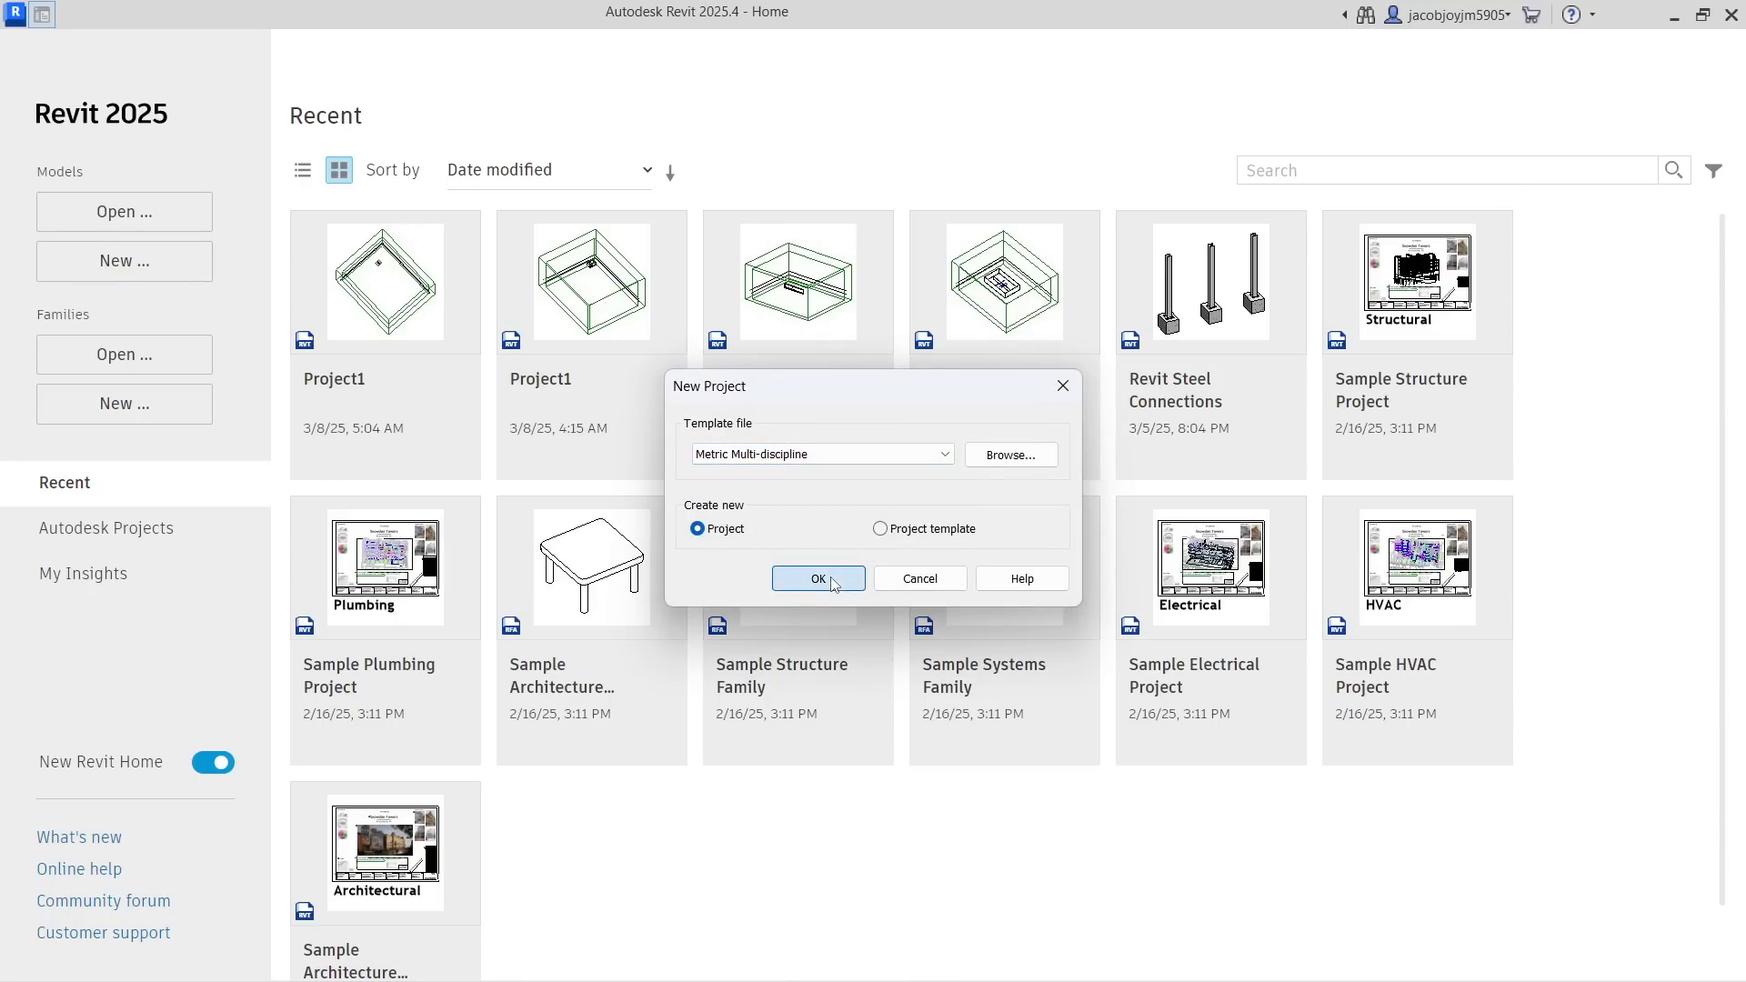
left_click(819, 579)
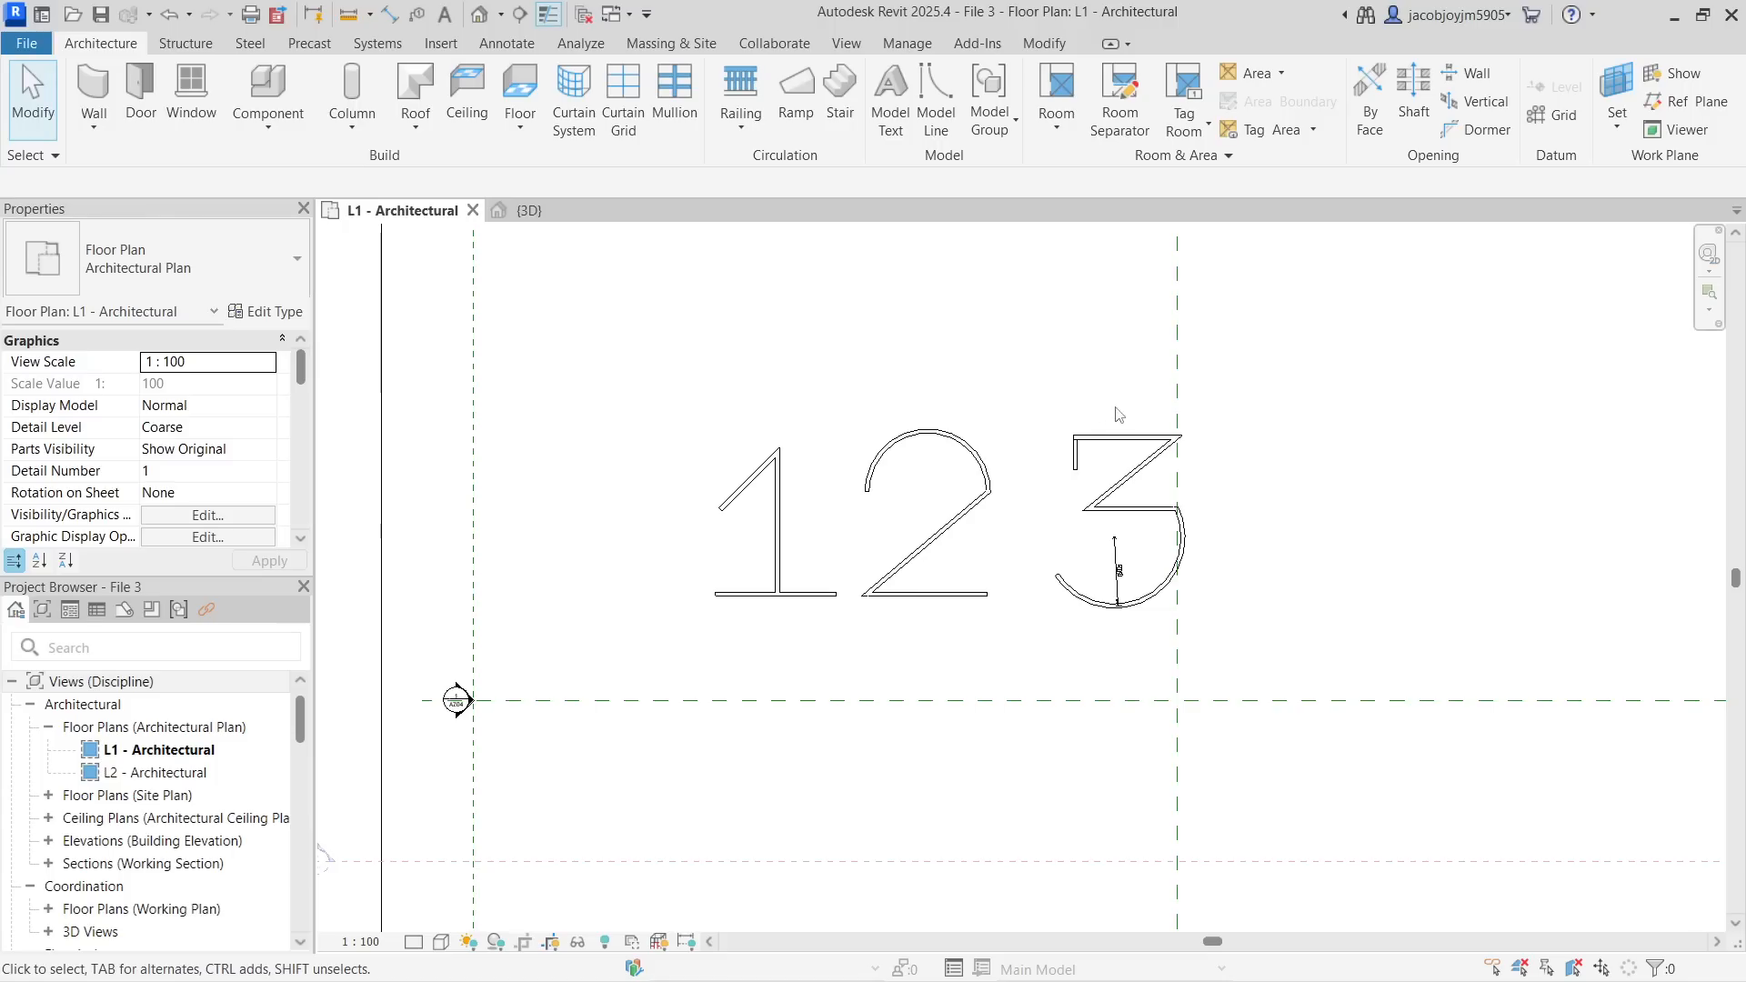
Delete the walls forming digits 1 and 2 from File 3's L1 floor plan, keeping the 3, and close the file
left_click_drag(678, 373, 1007, 694)
key("Delete")
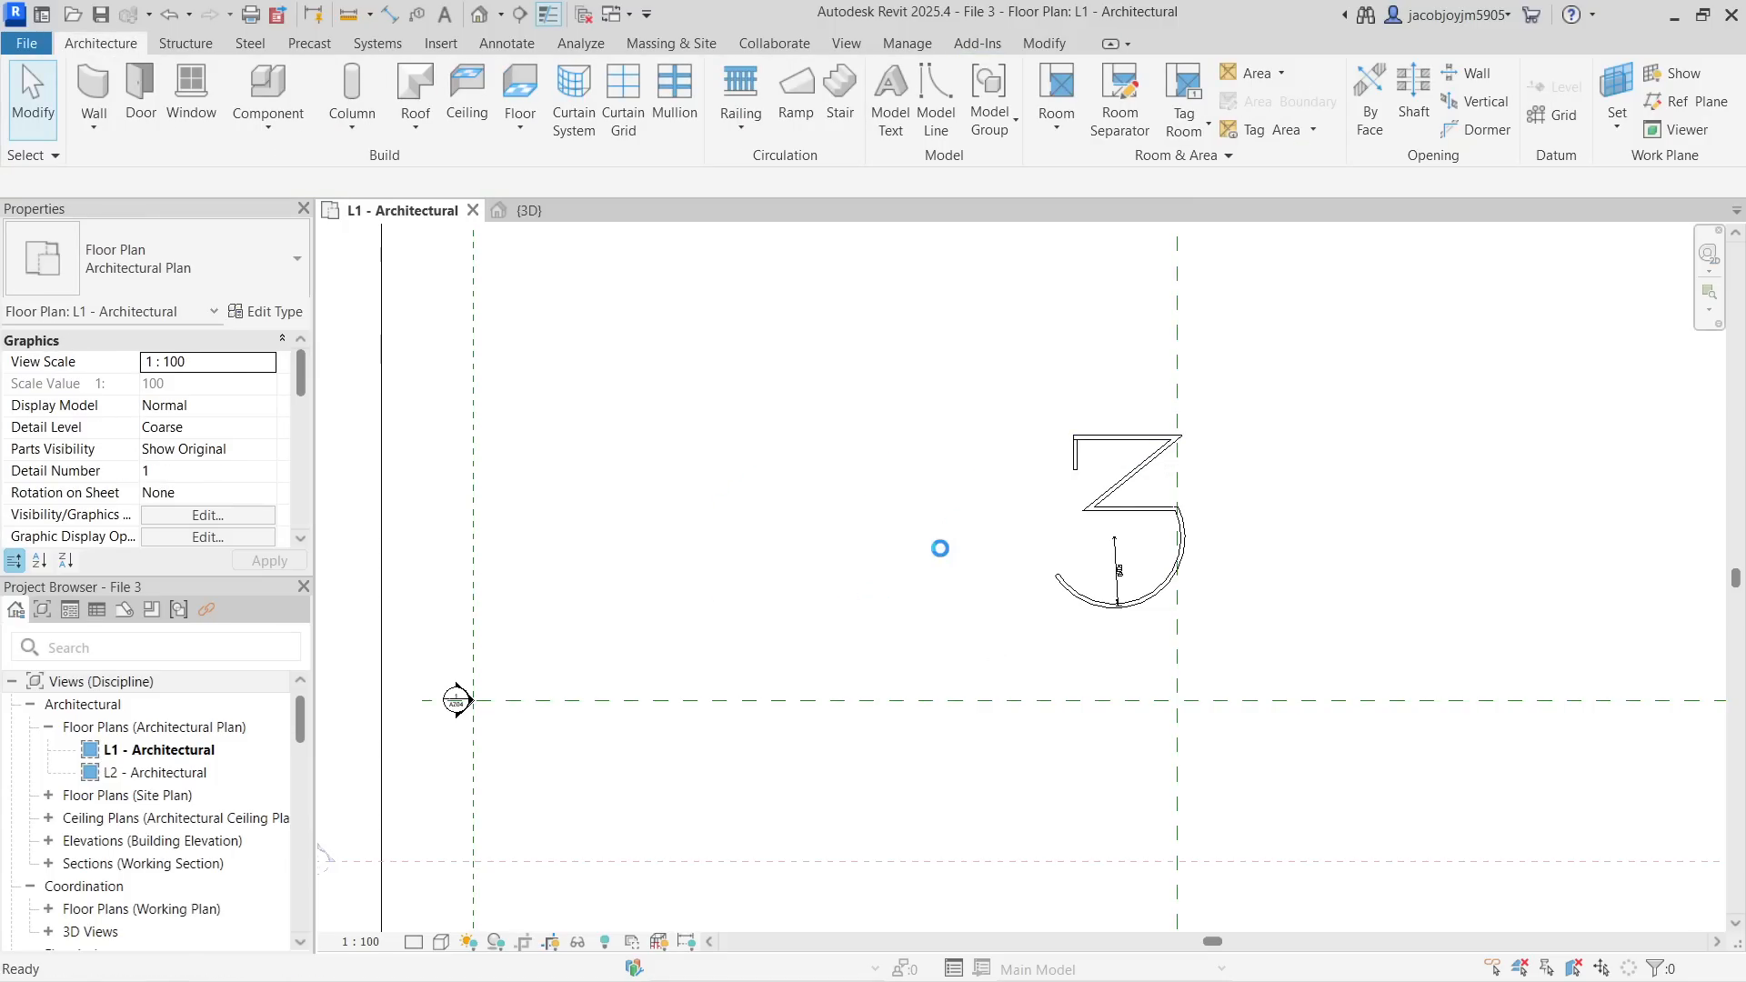
left_click(27, 43)
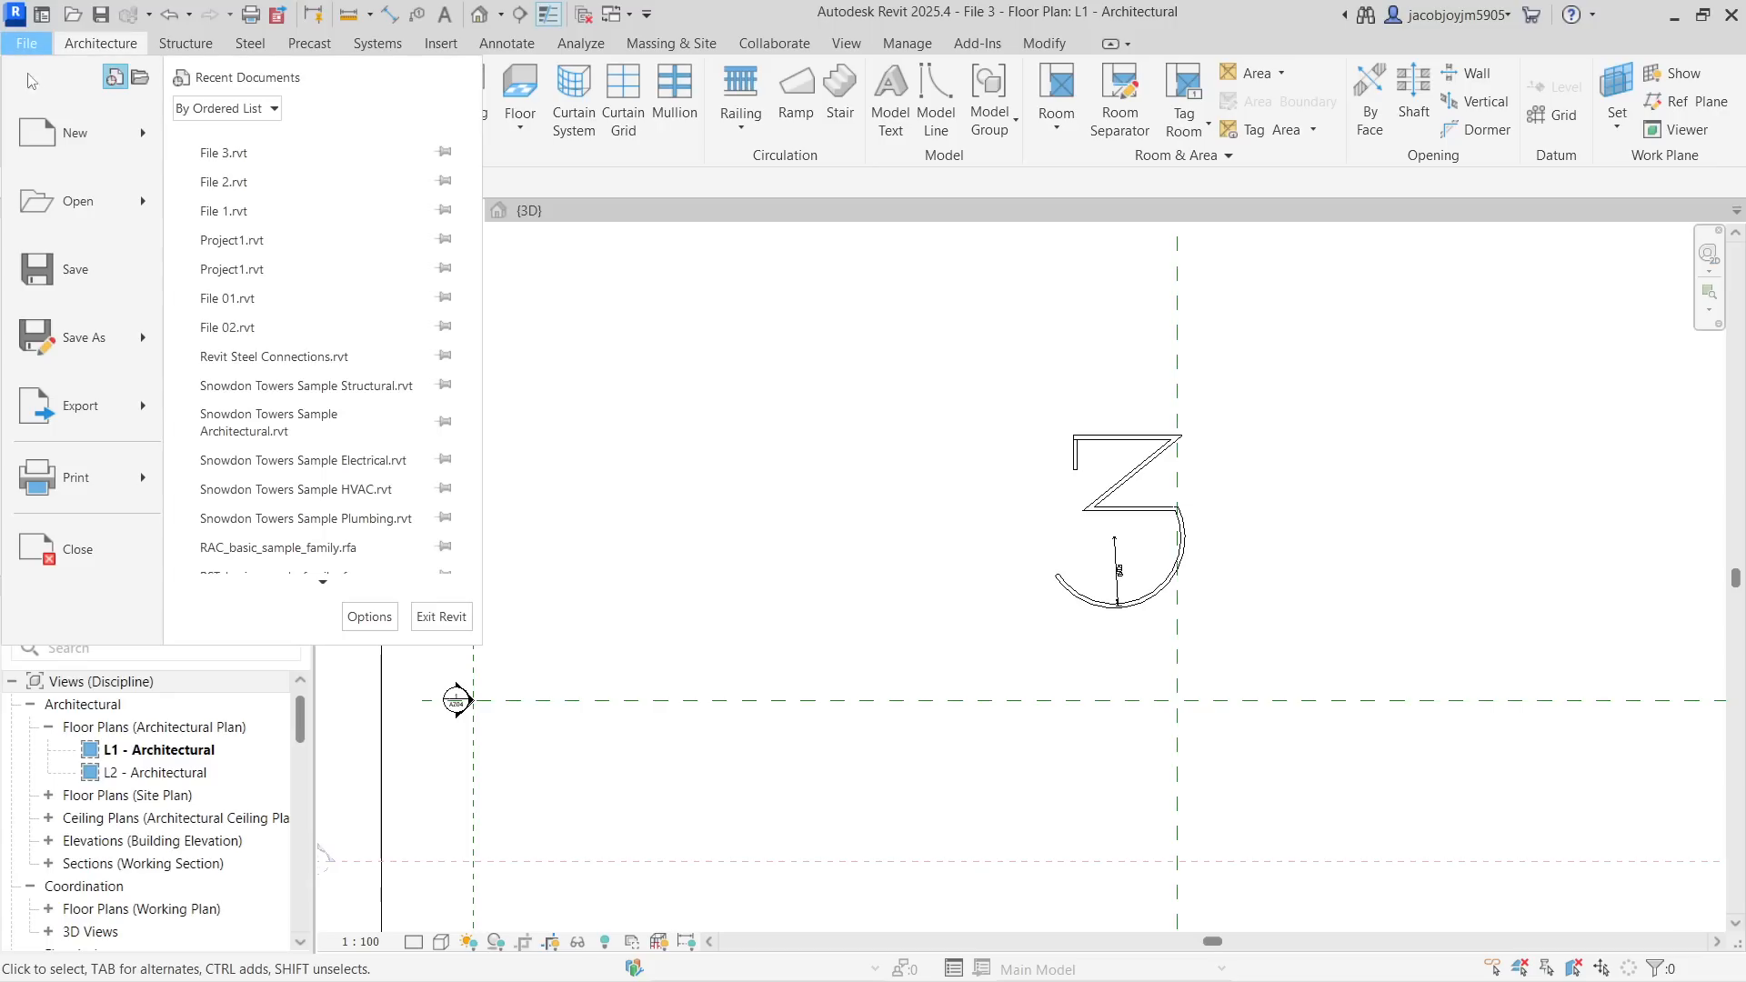
left_click(115, 551)
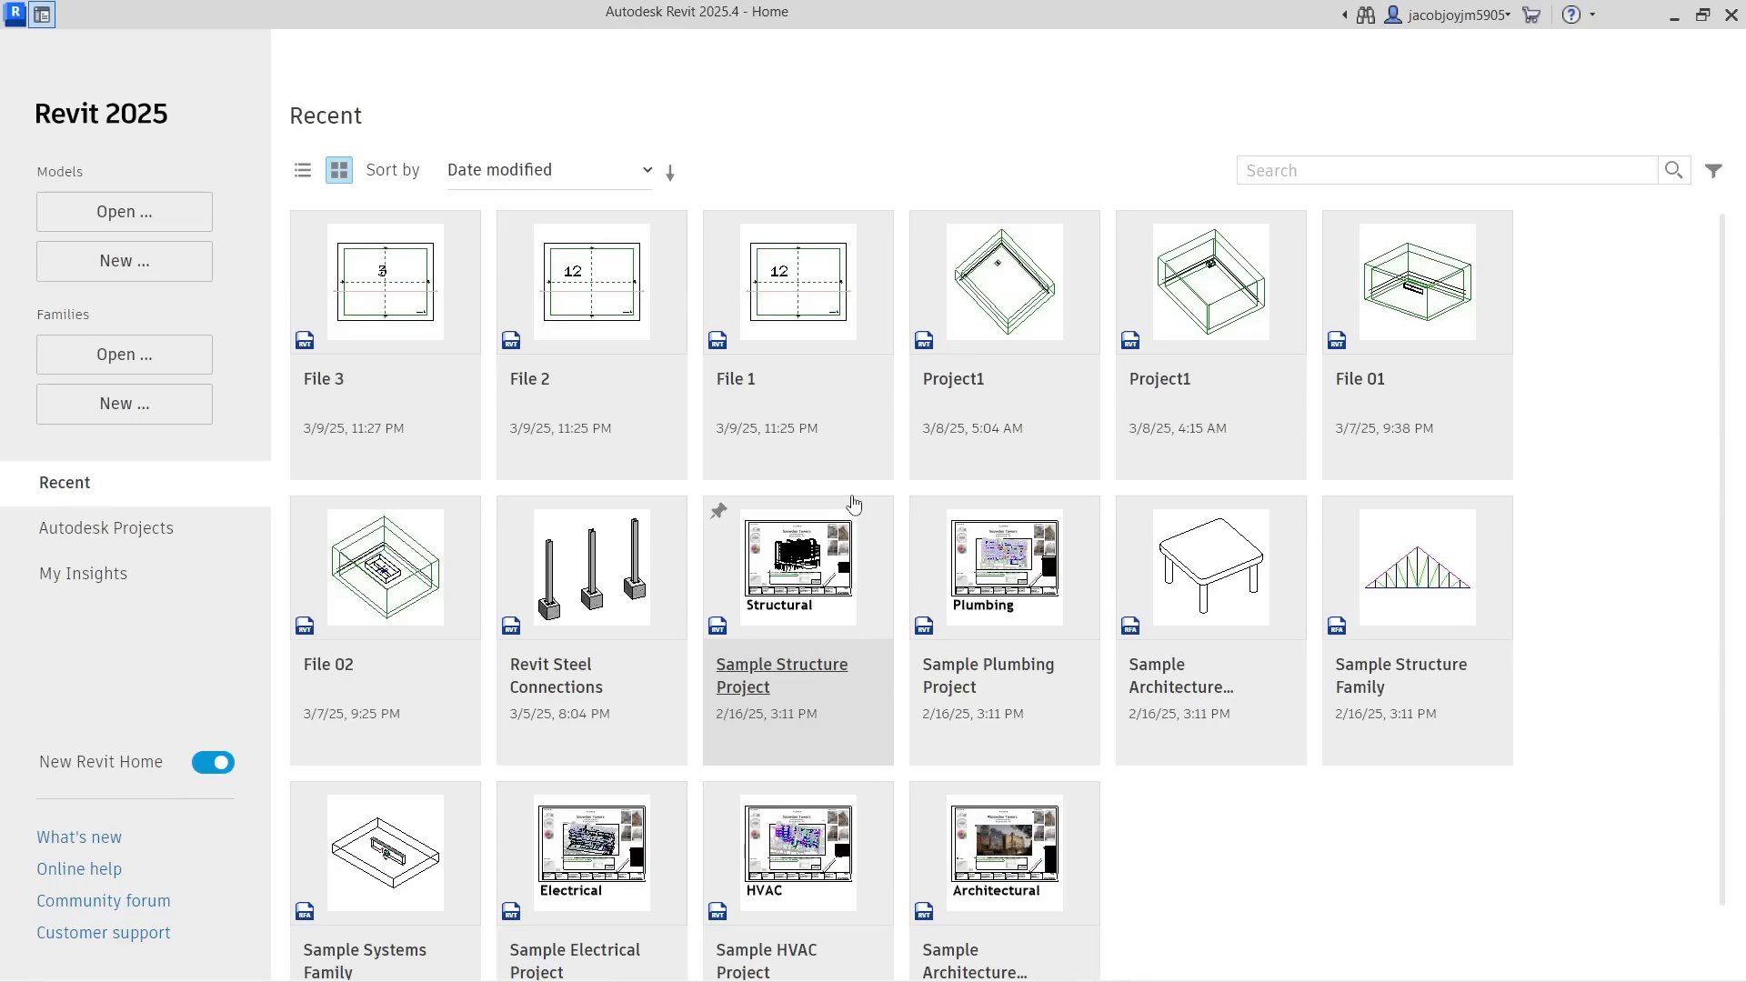
Open File 1, delete the walls forming the digit 2 from its floor plan, and close the file
left_click(762, 282)
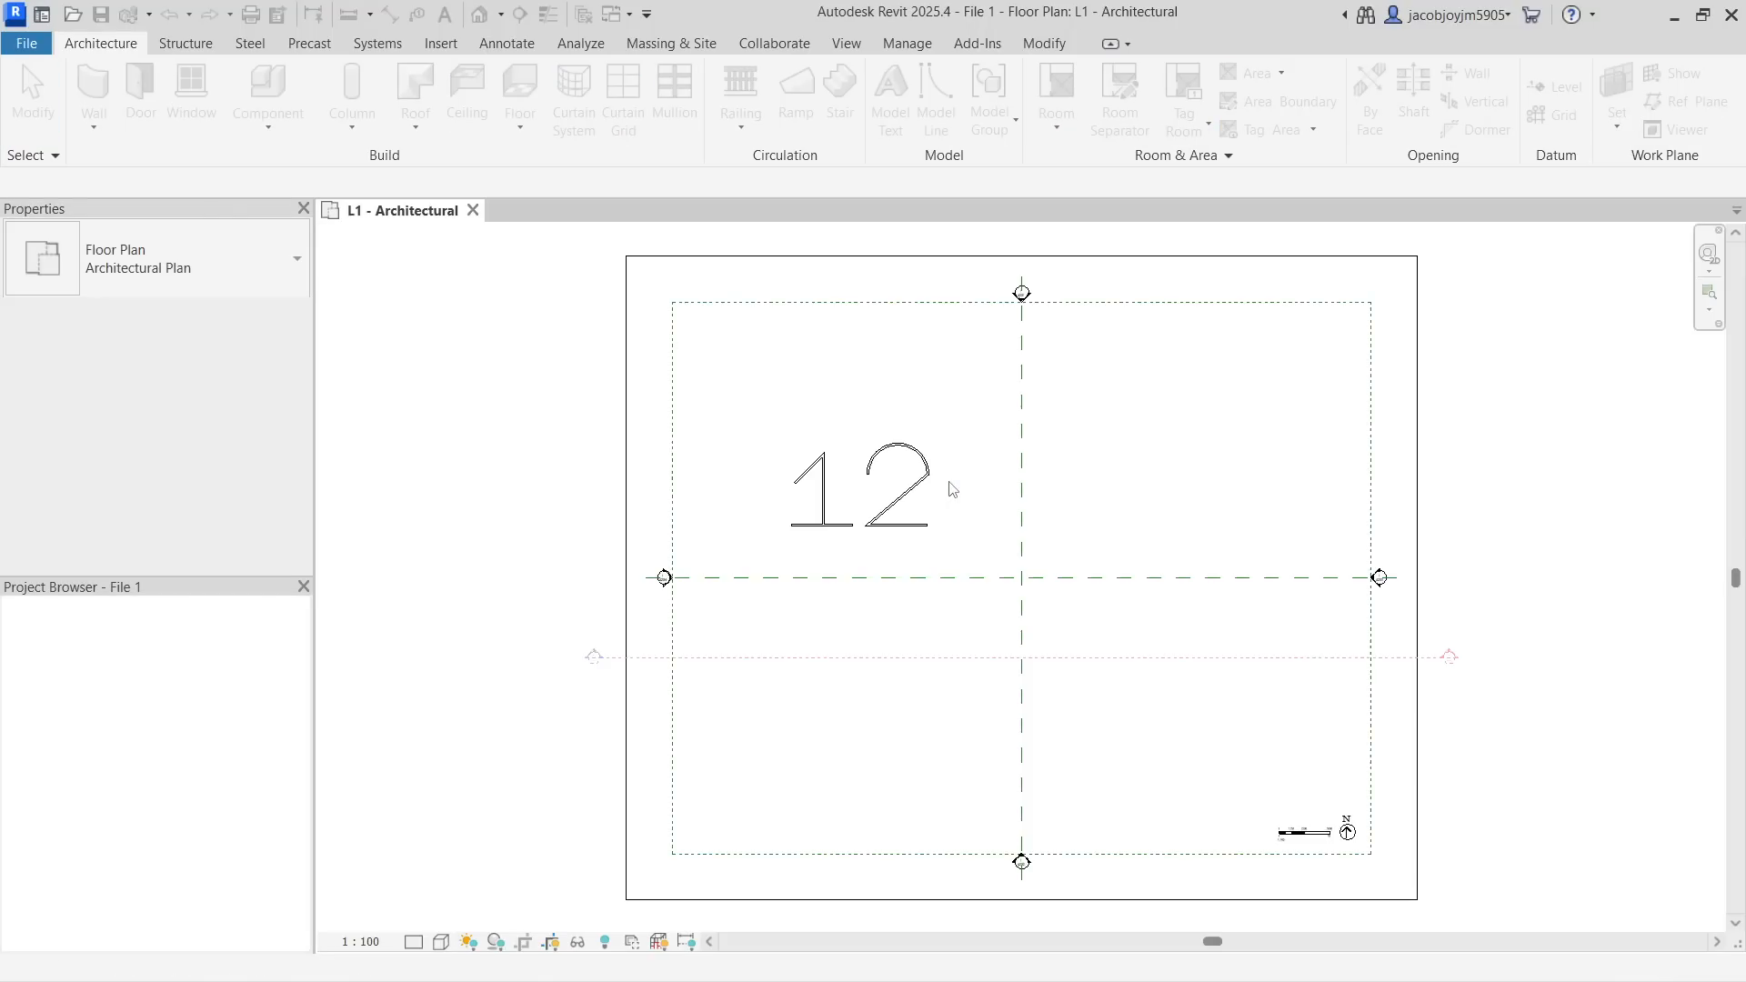
mouse_move(944, 541)
left_mouse_down()
mouse_move(812, 401)
mouse_move(871, 425)
left_mouse_up()
key("Delete")
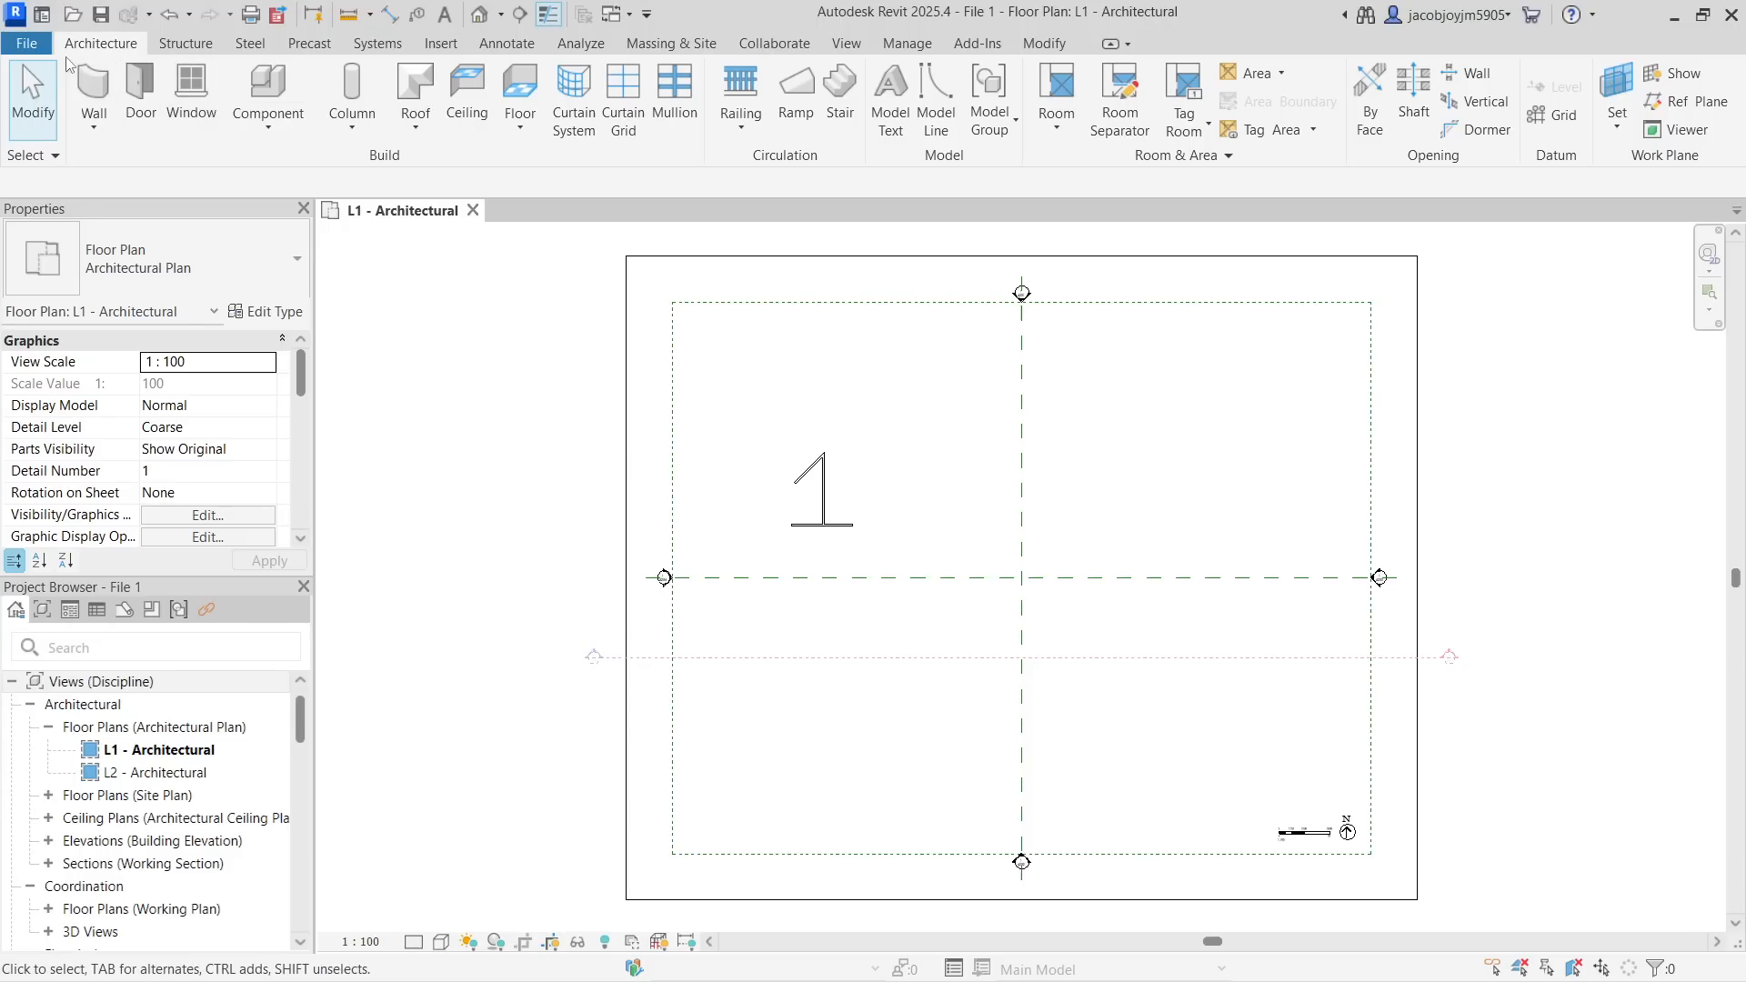
left_click(28, 53)
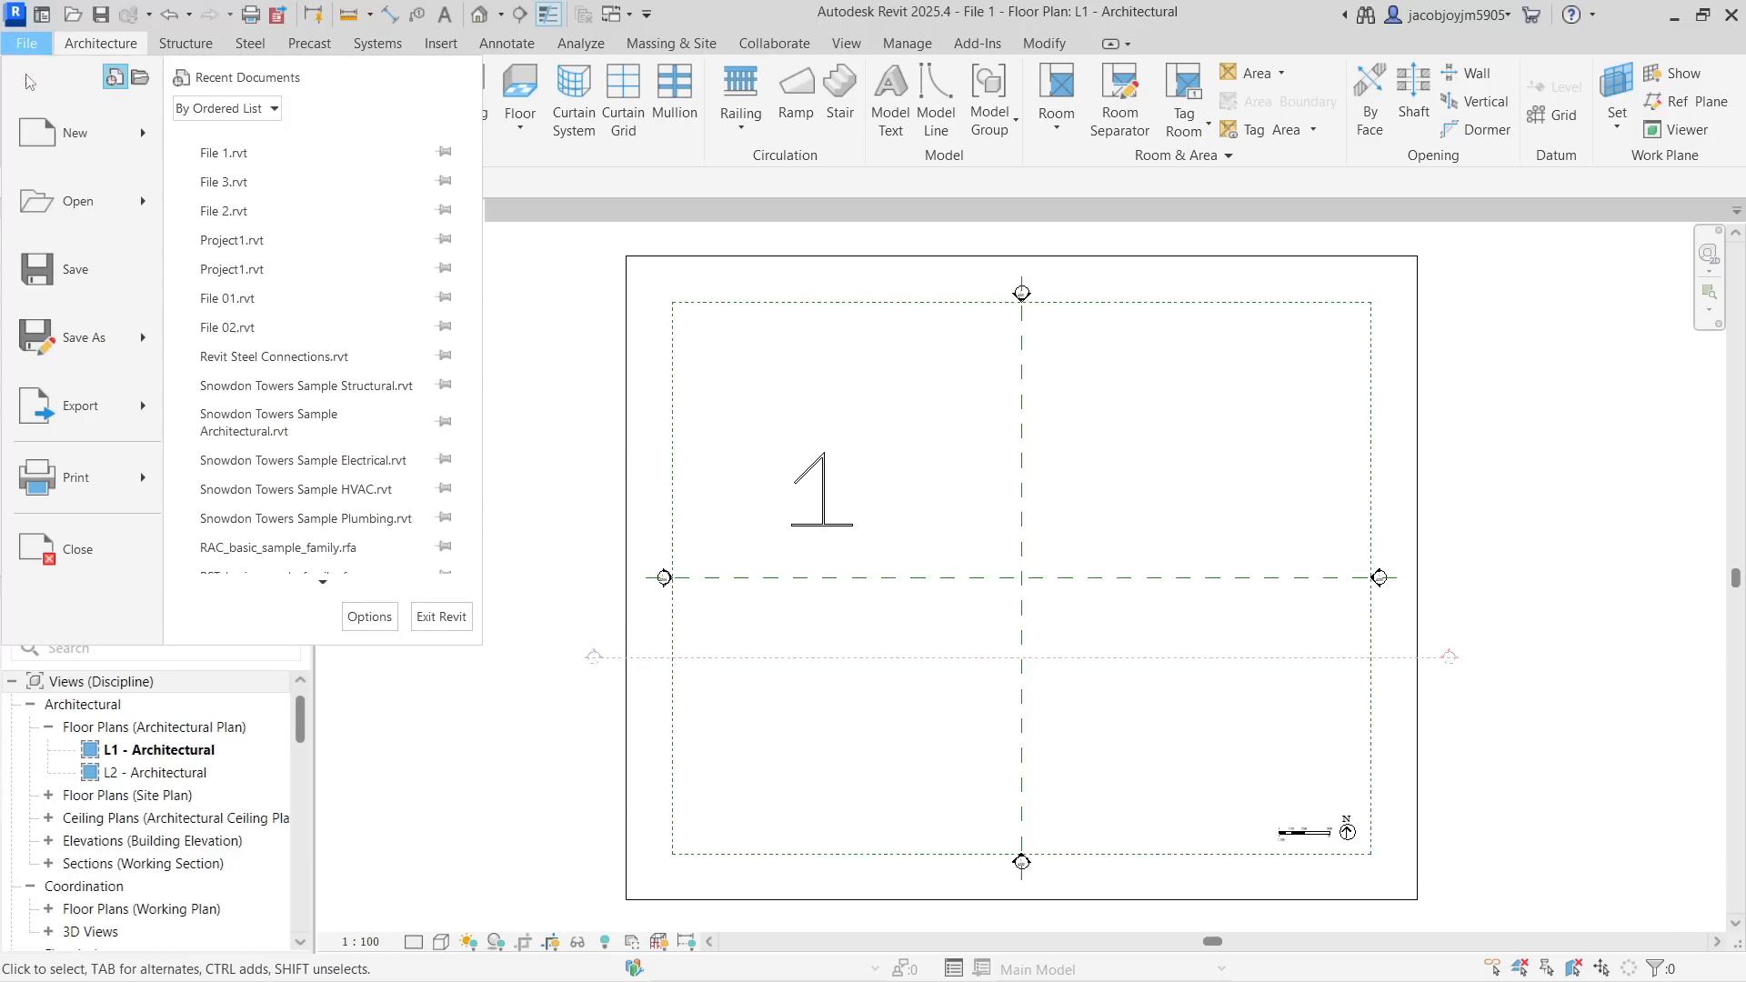
left_click(108, 544)
Open File 2, delete the walls forming the digit 1 from its floor plan, and close the file
left_click(772, 304)
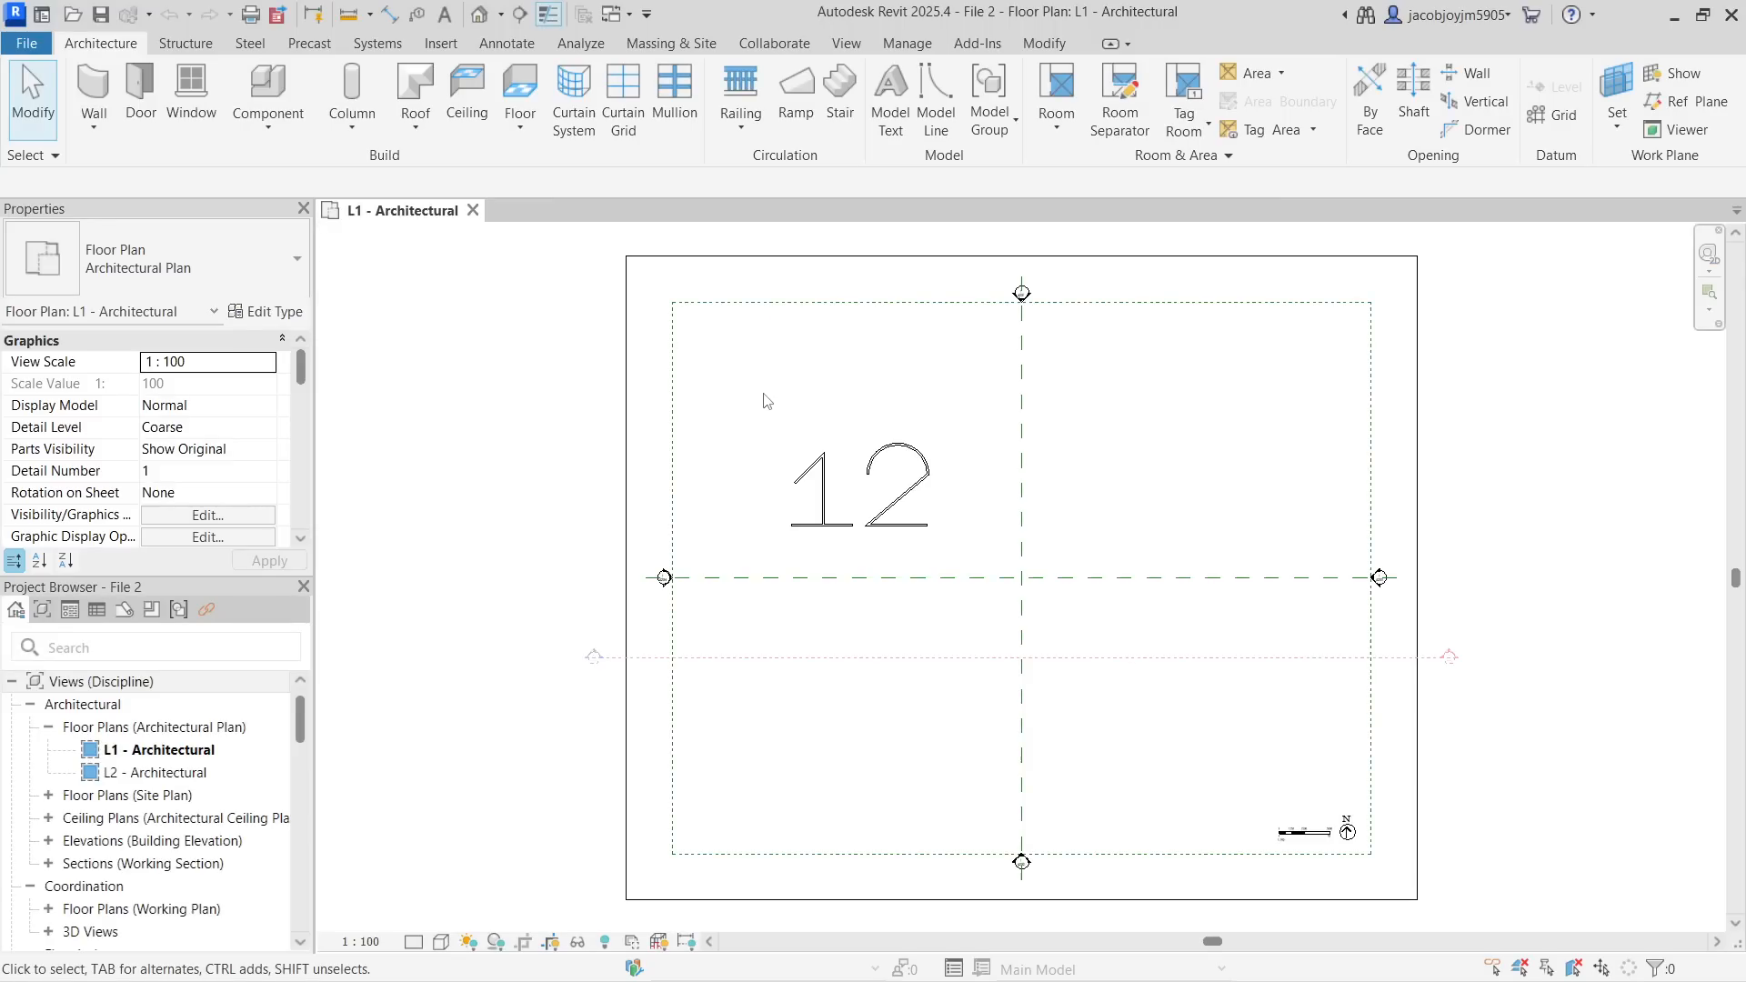
left_click_drag(762, 392, 871, 578)
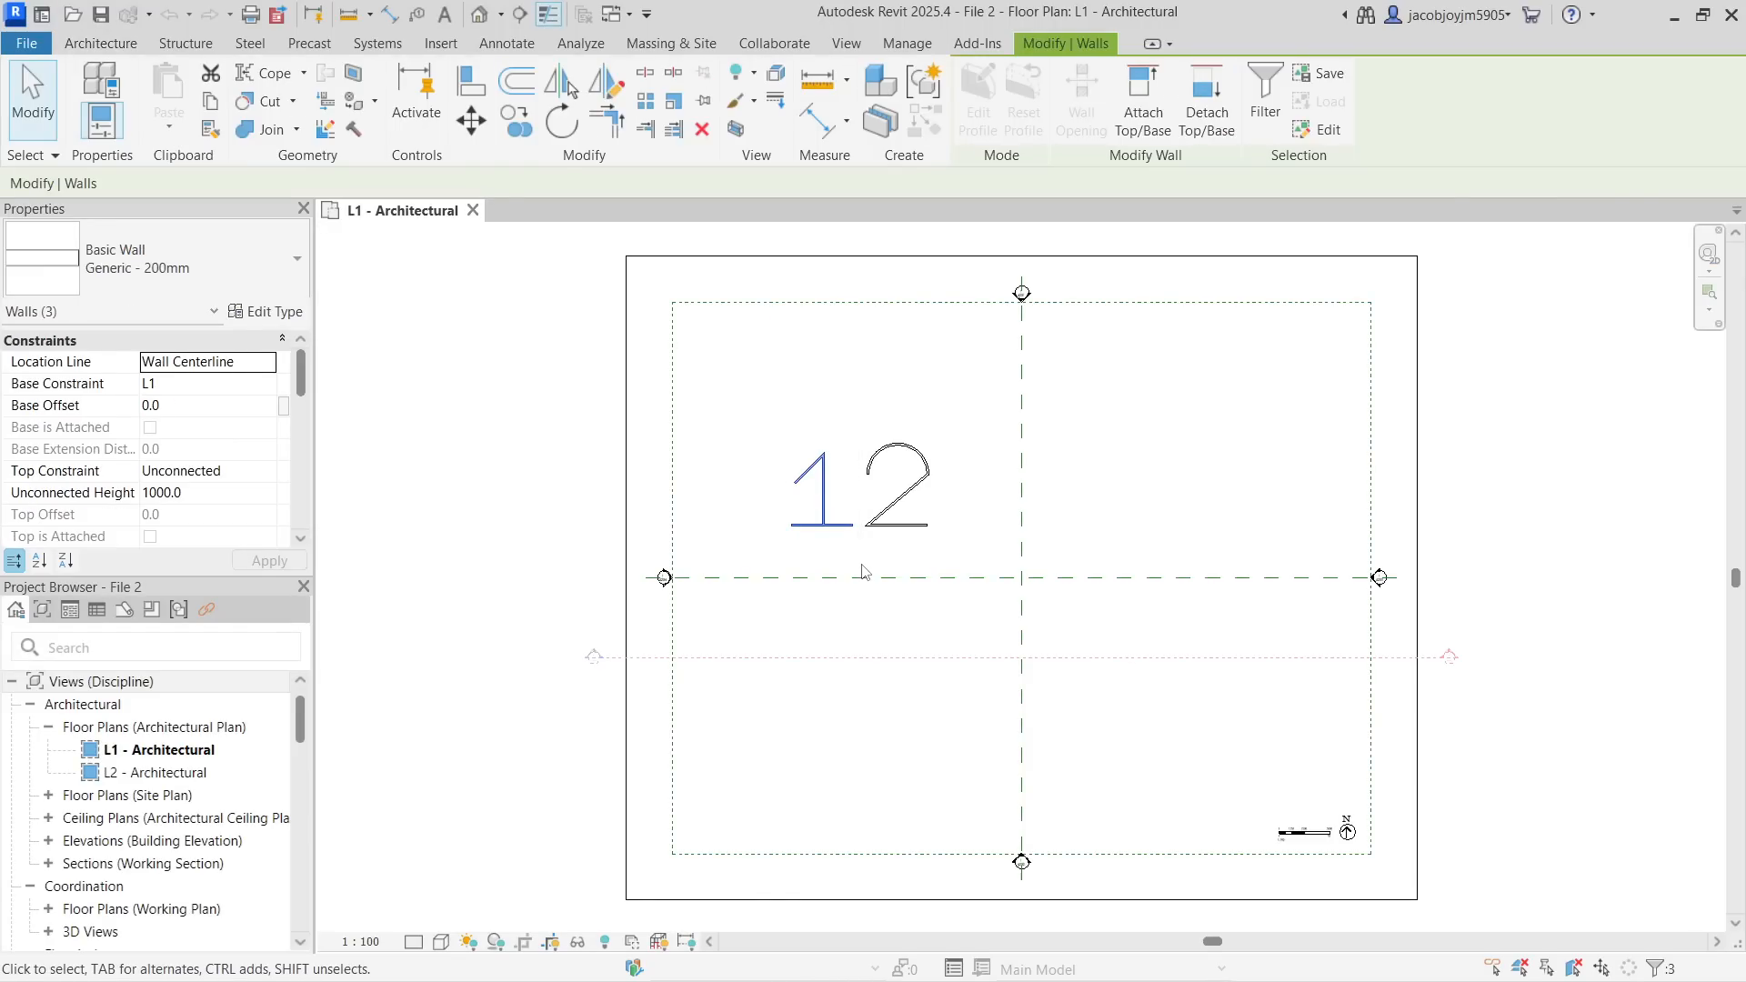
key("Delete")
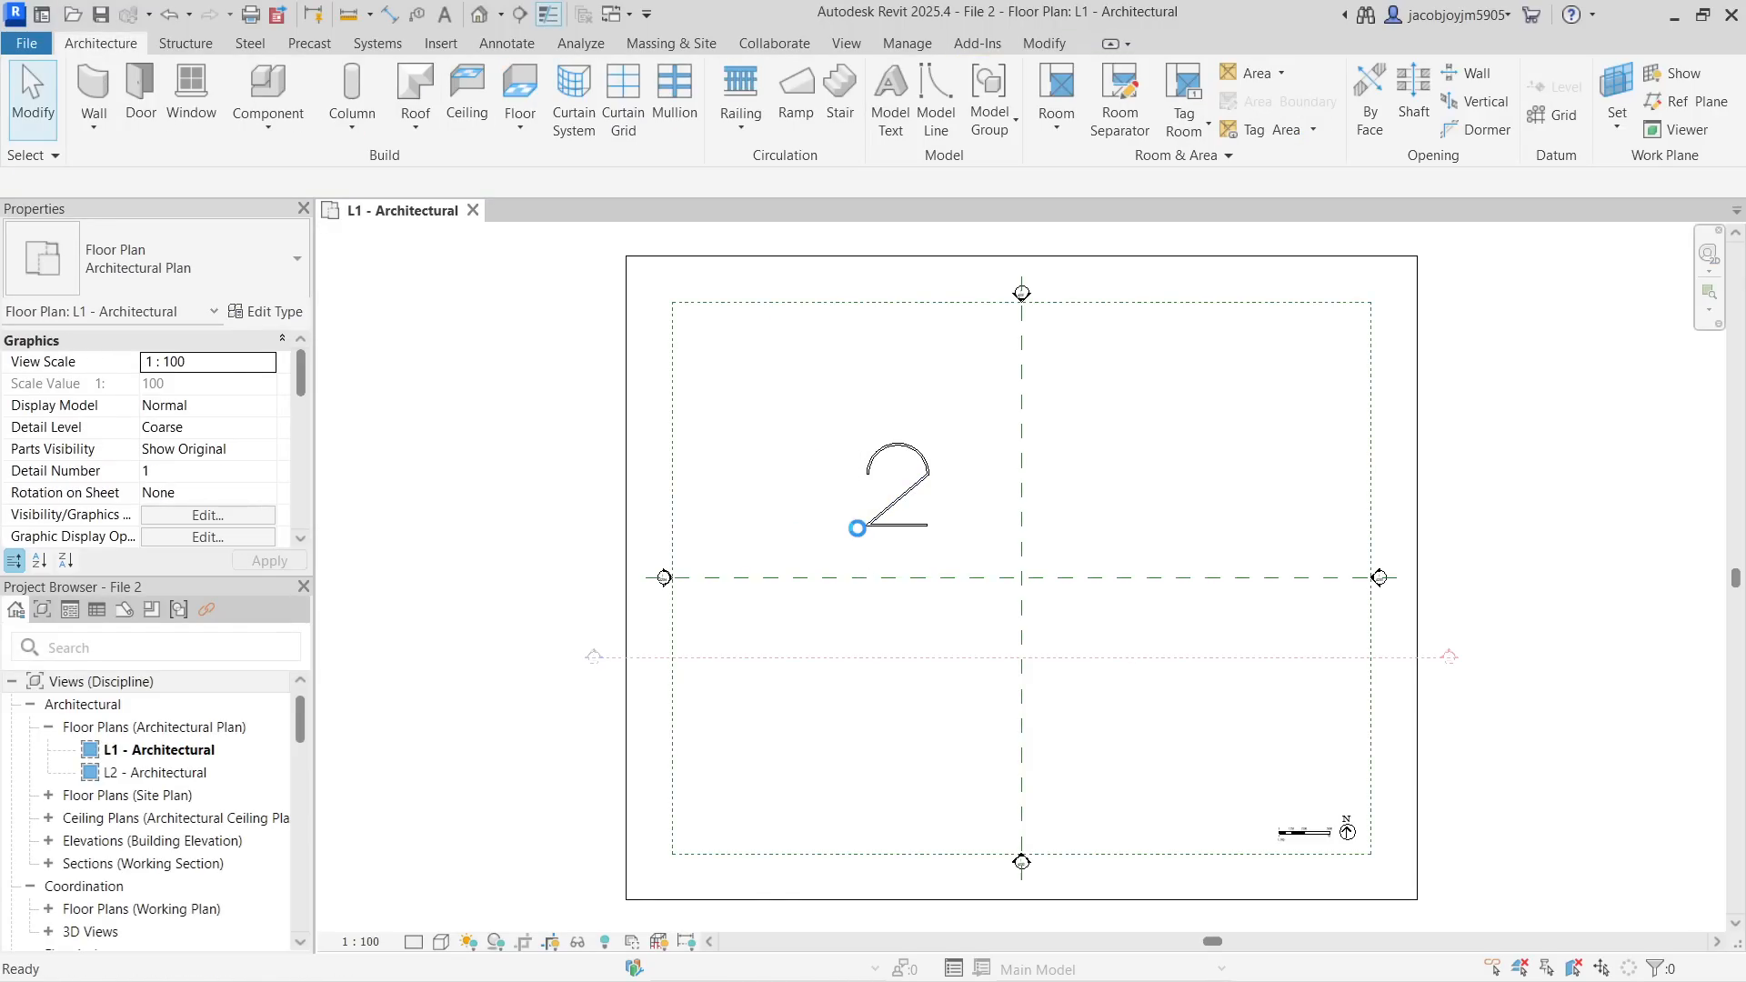
left_click(30, 44)
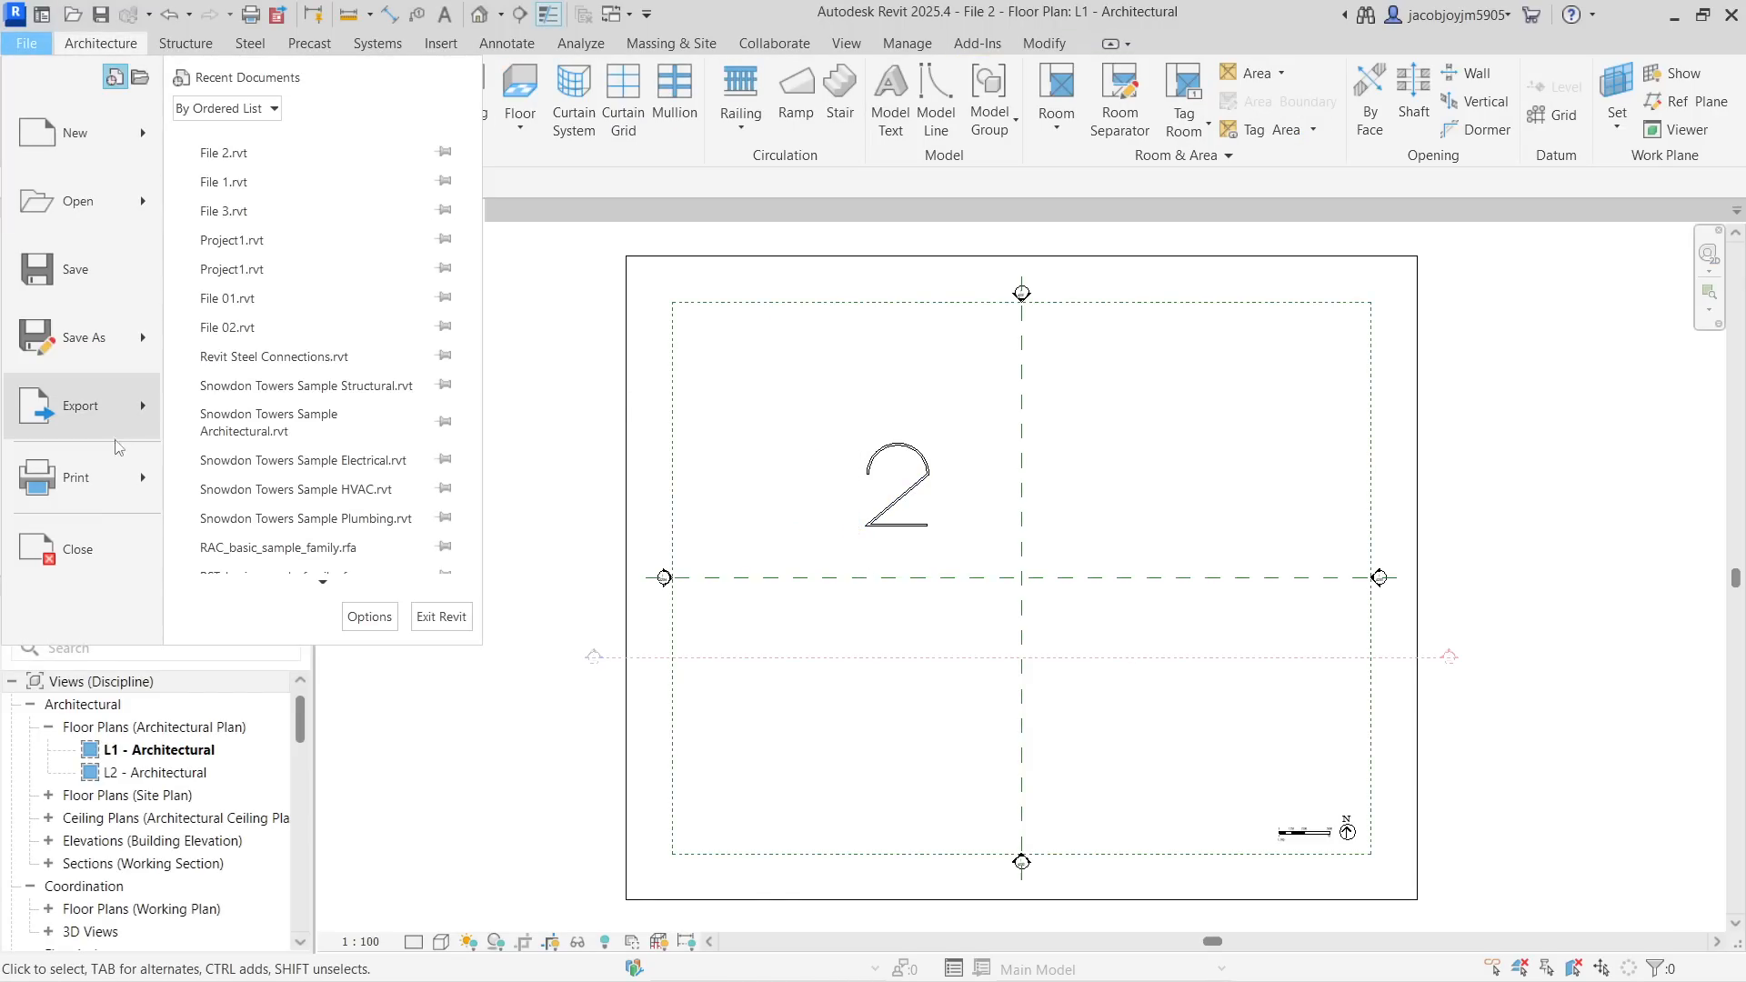
left_click(55, 550)
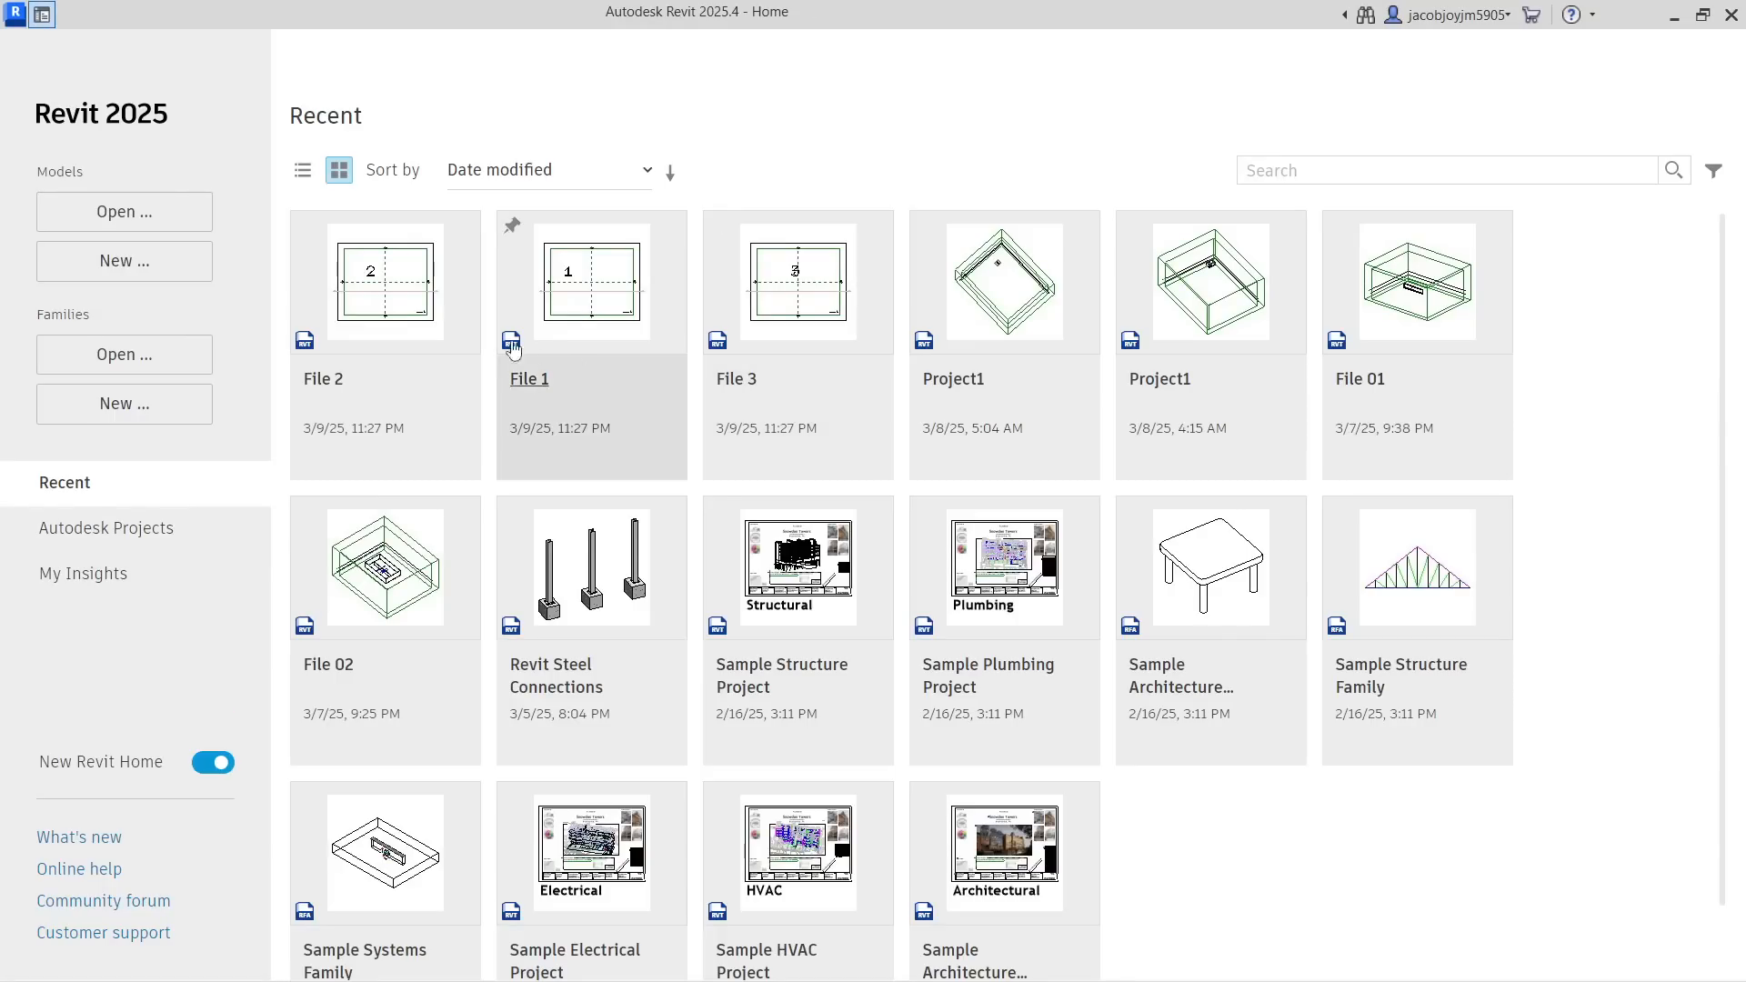
Reopen File 1 to check its floor plan, and close it again
left_click(592, 301)
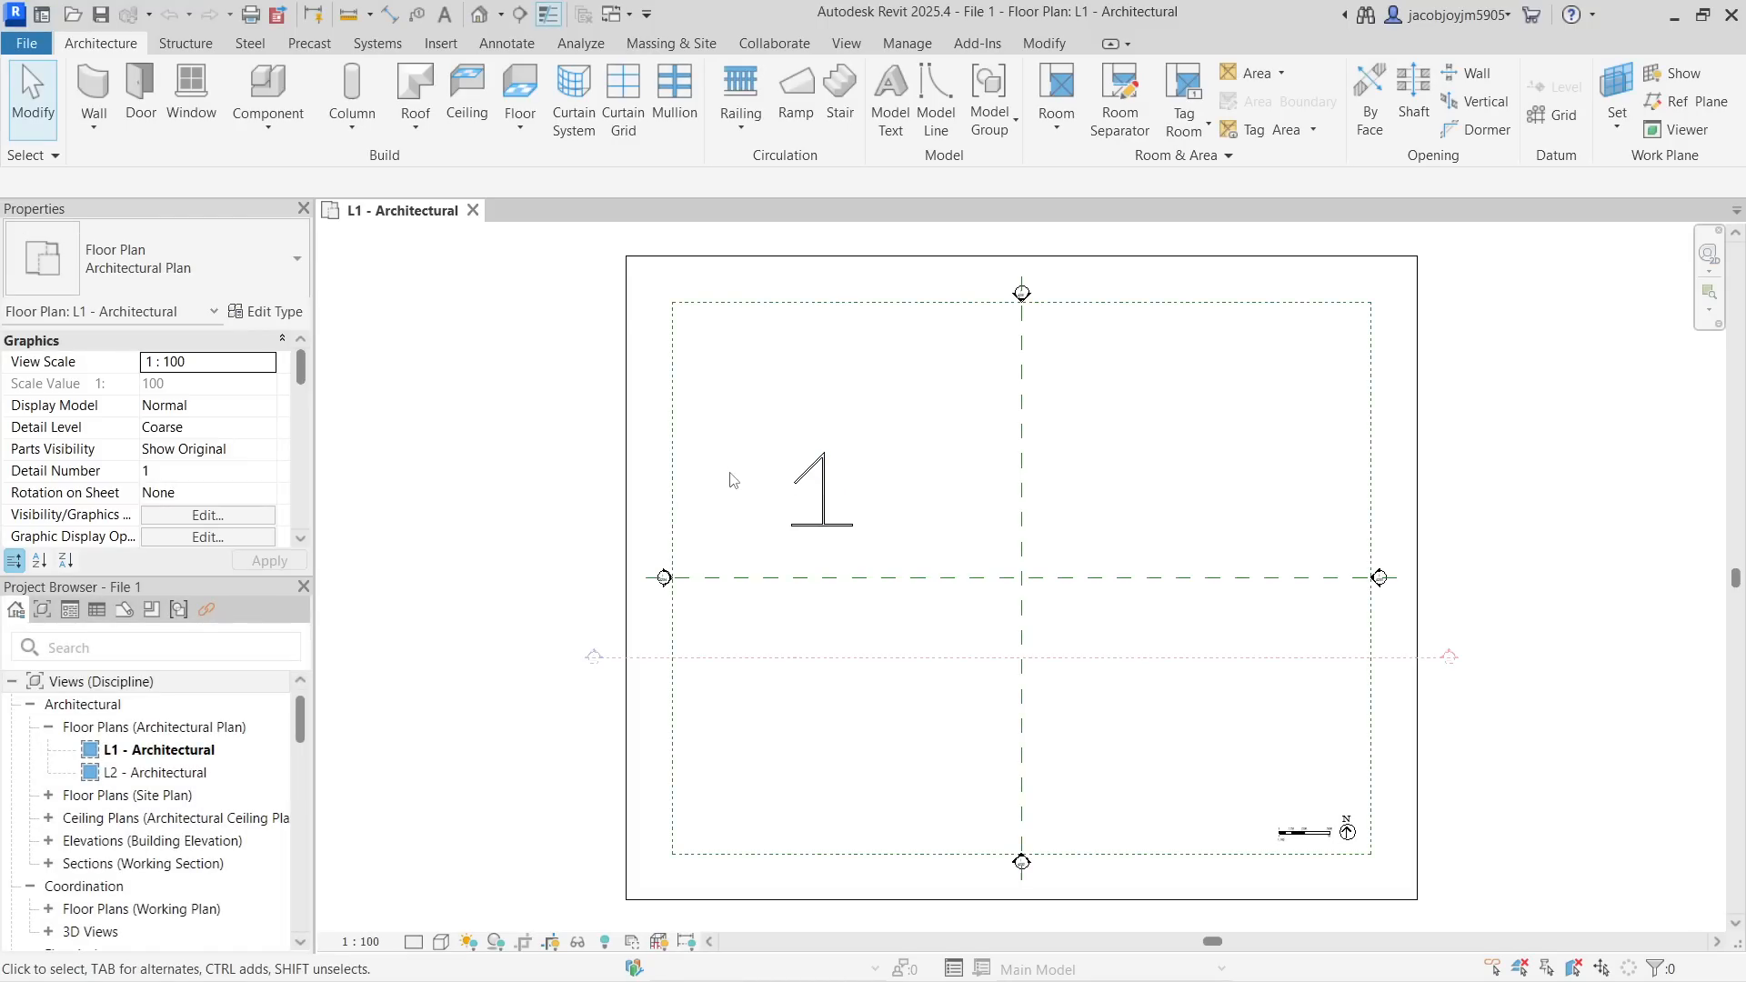
left_click(32, 46)
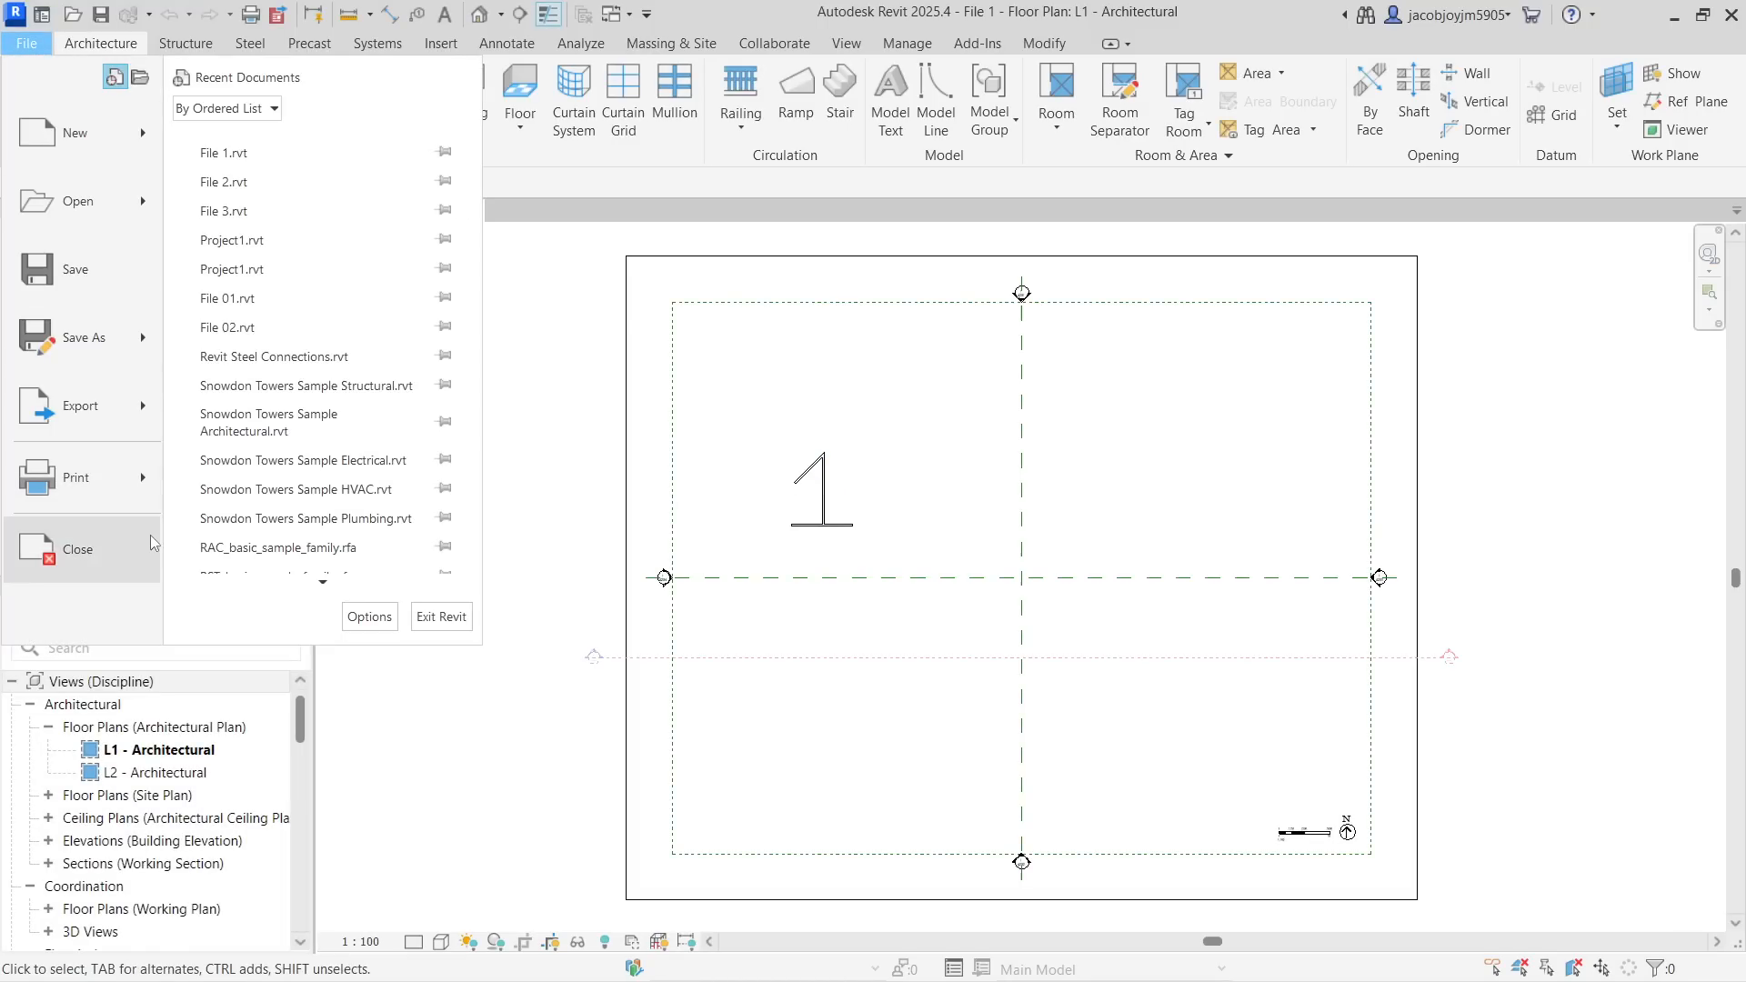
left_click(76, 550)
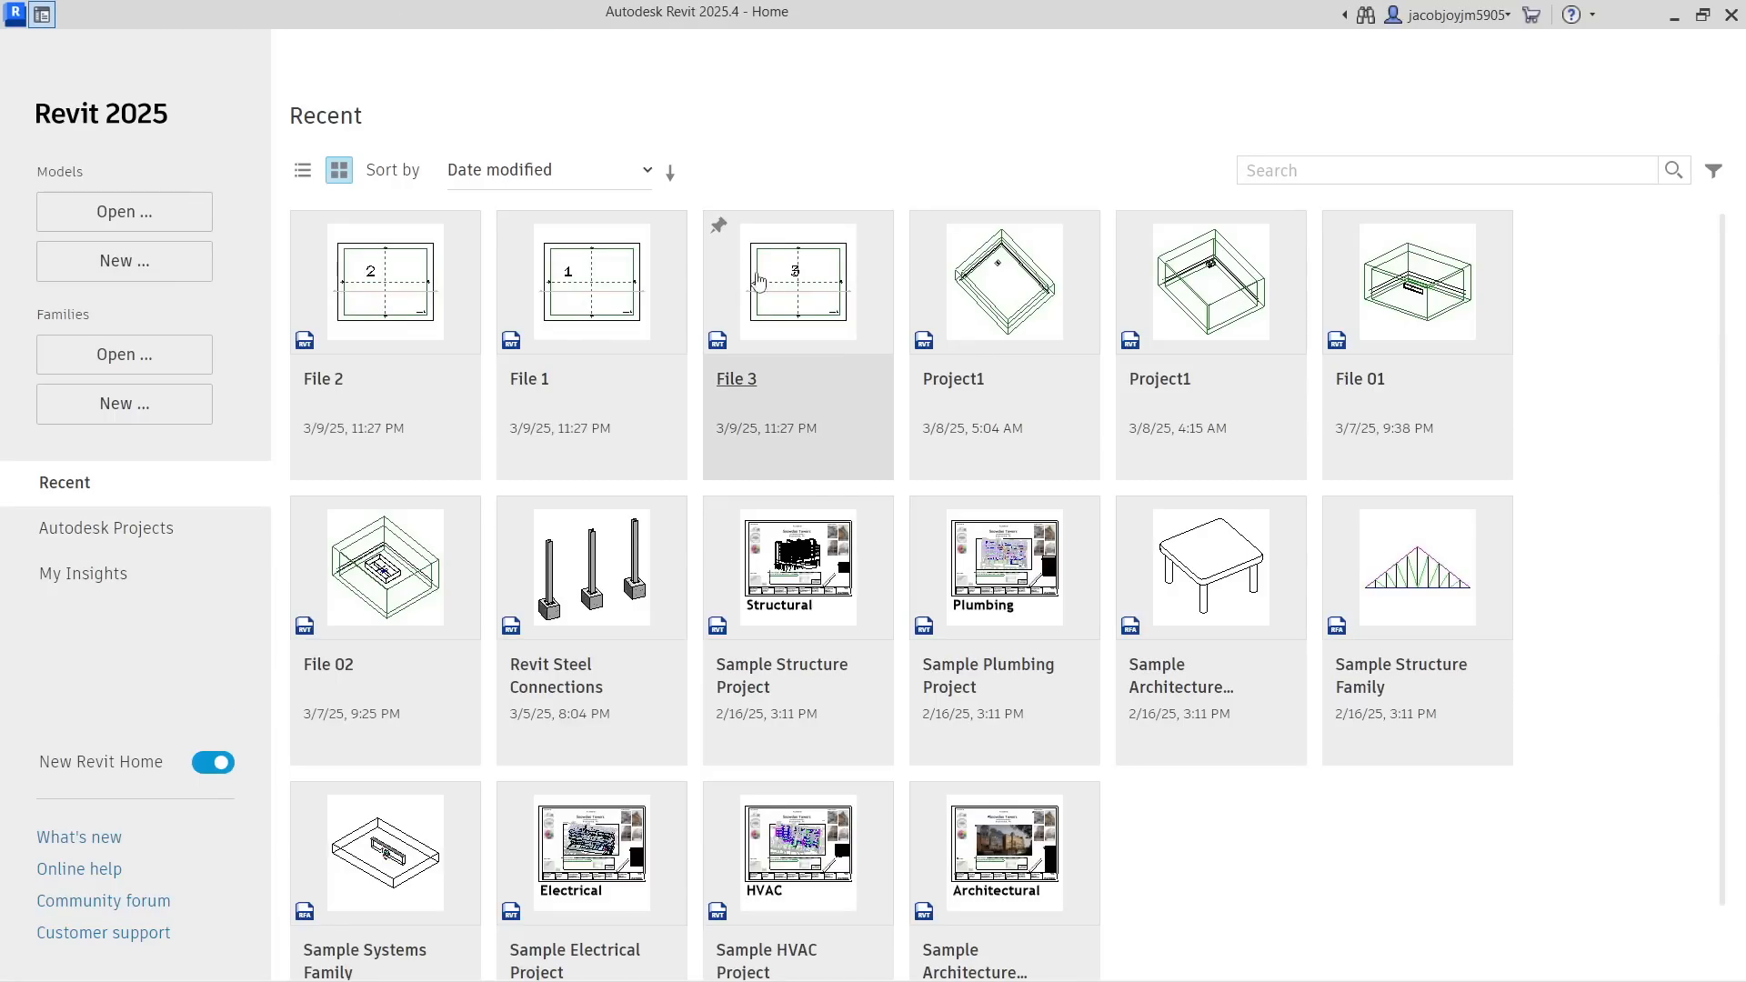
mouse_move(774, 310)
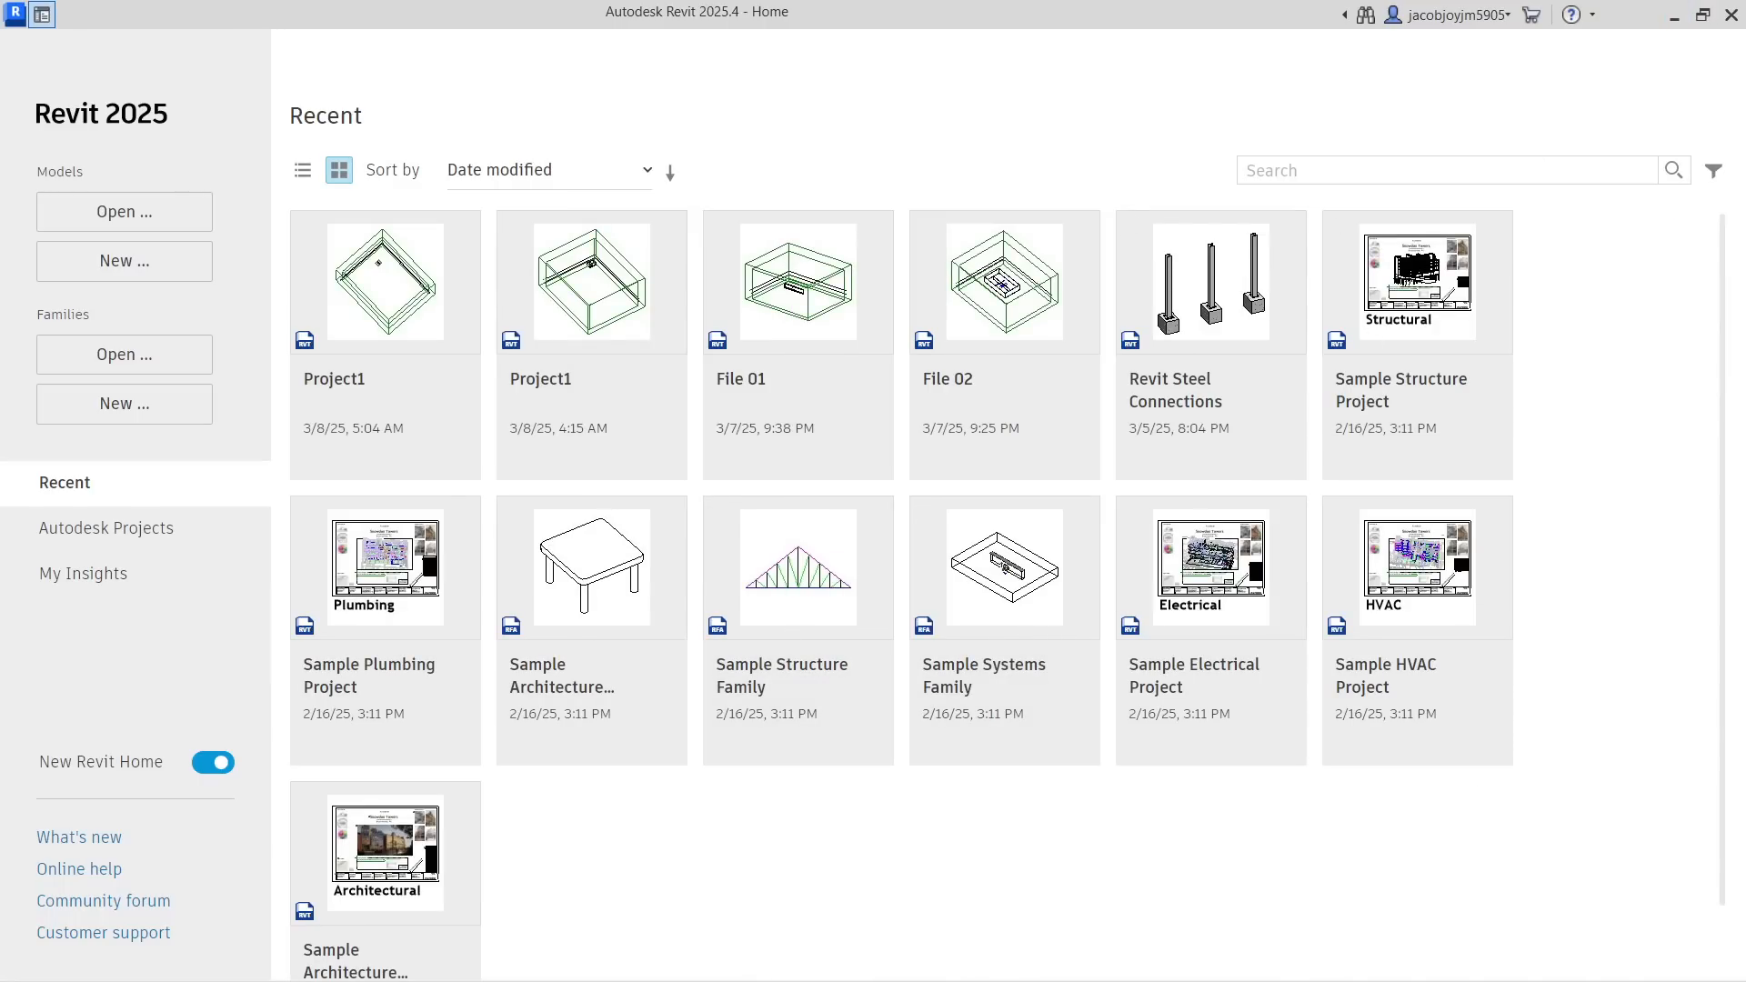
Switch to File Explorer and open the Navisworks file types folder on the Desktop
key("super+e")
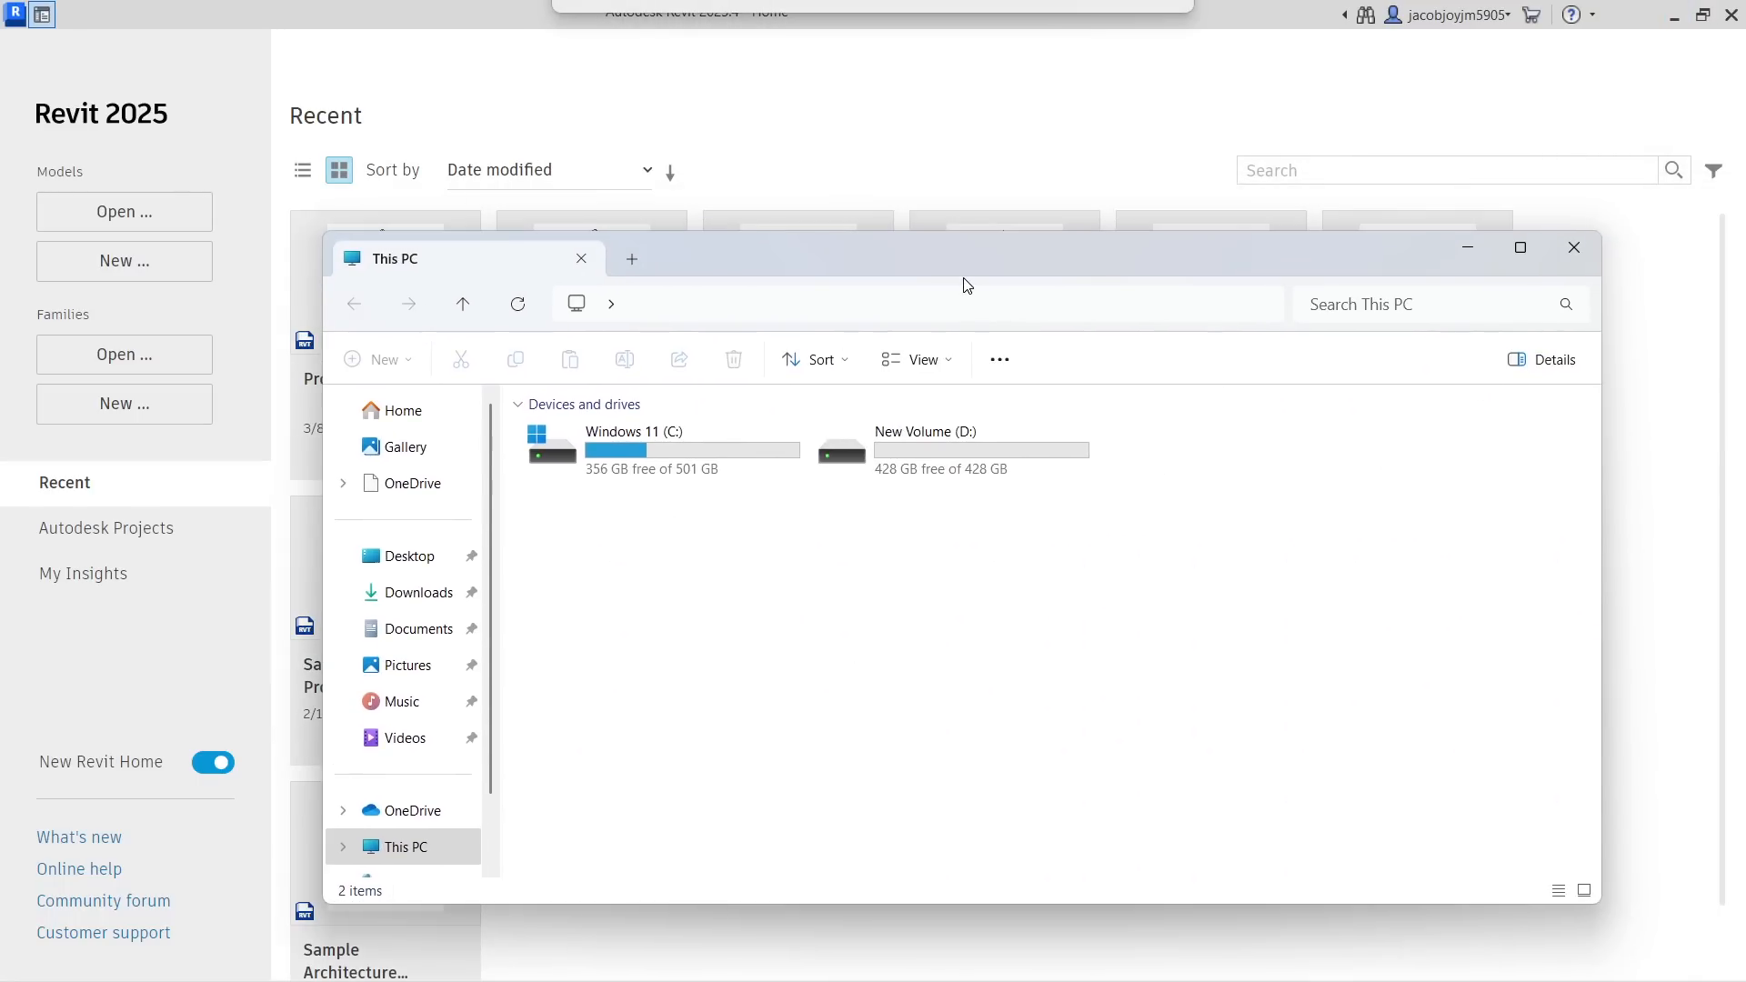
double_click(964, 264)
left_click(89, 333)
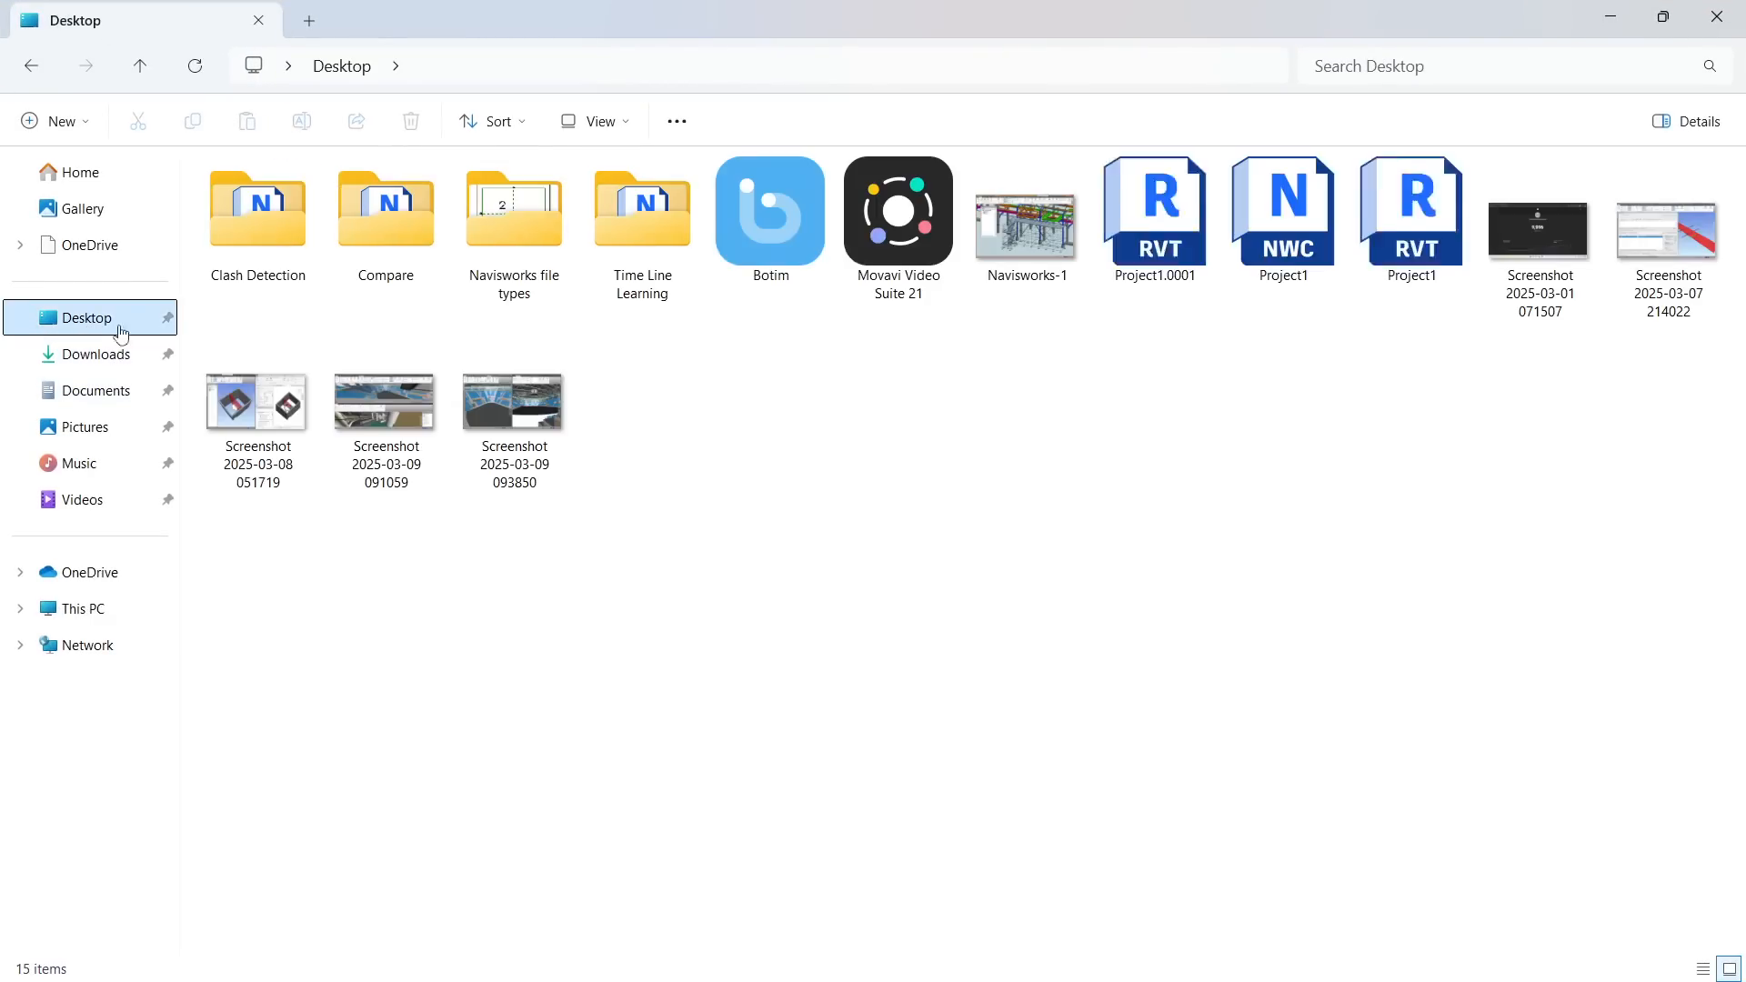
double_click(547, 240)
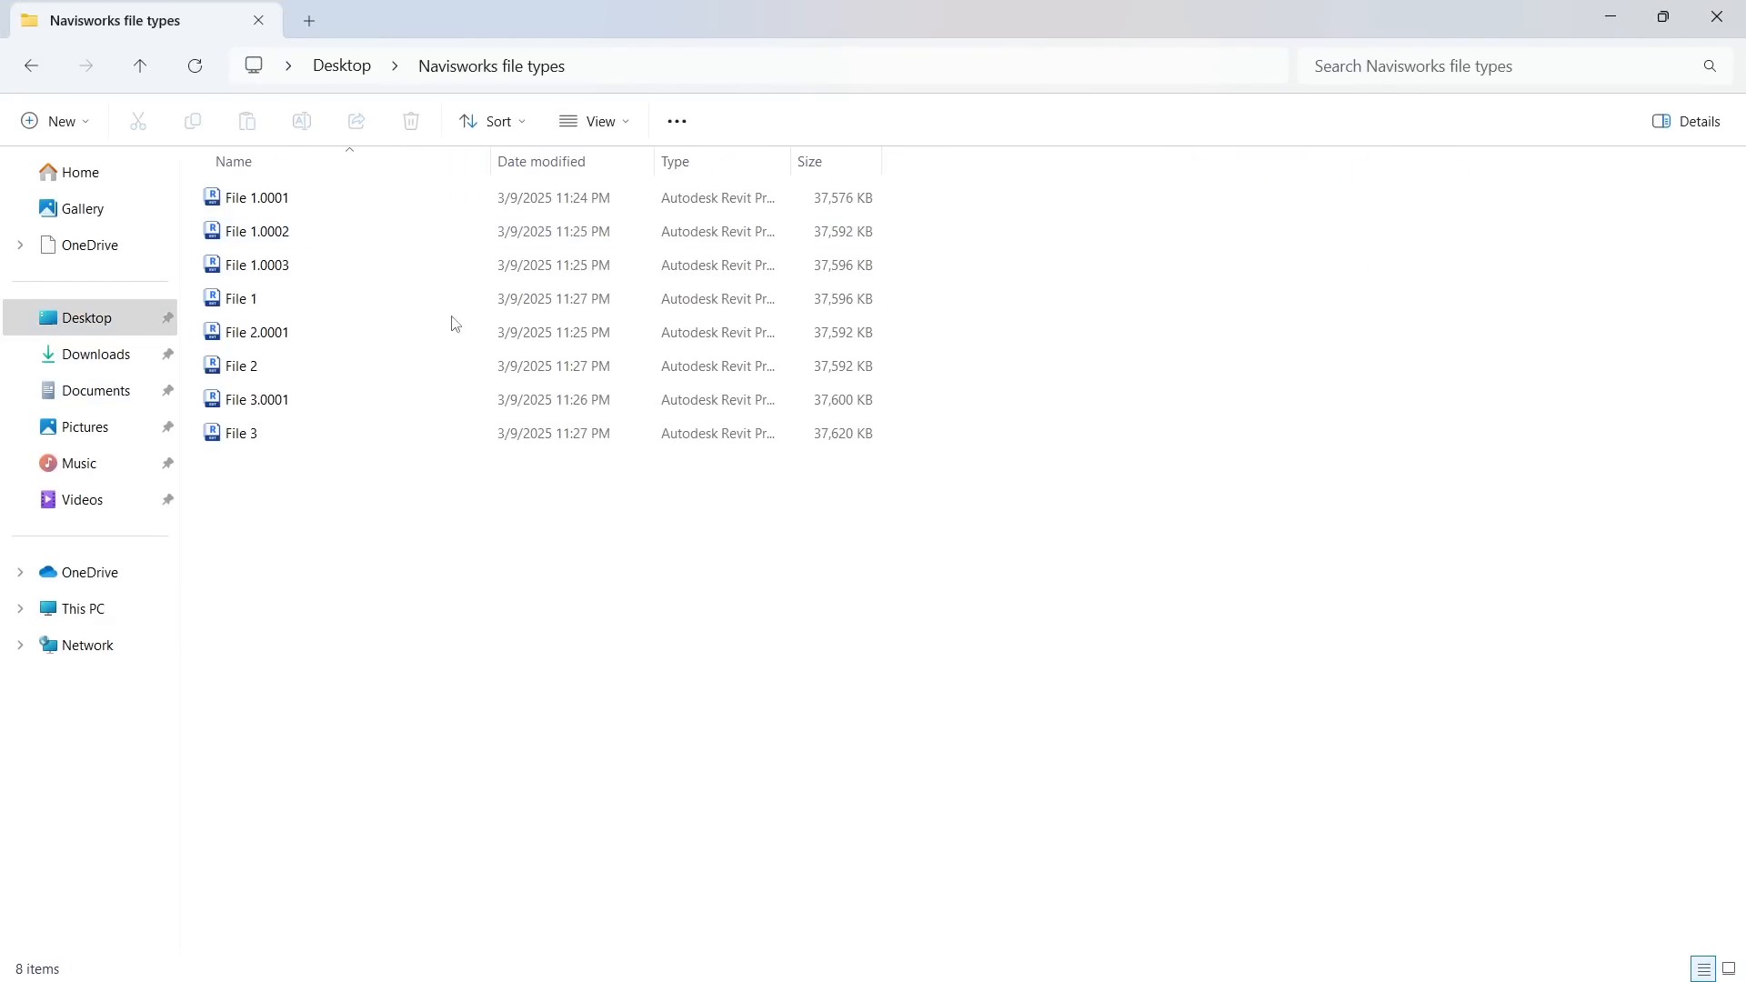
Delete the Revit backup files File 1.0001, File 1.0002, File 1.0003, File 2.0001 and File 3.0001
left_click(372, 268)
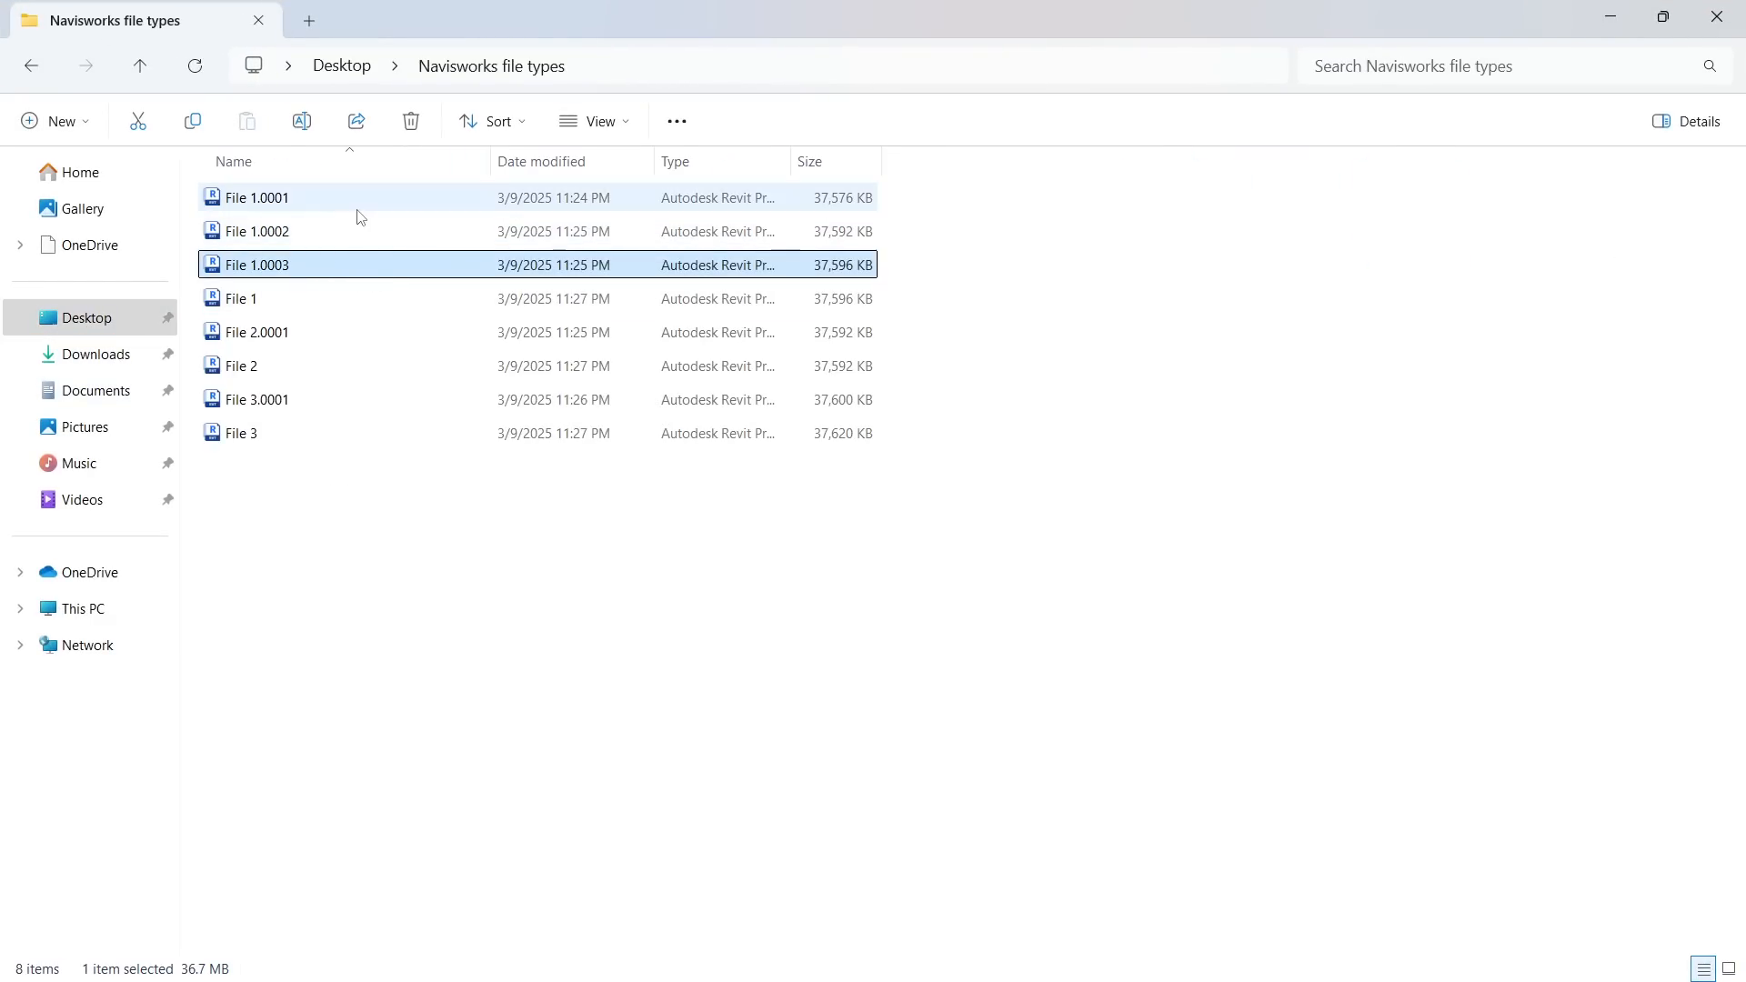
left_click(355, 204, "shift")
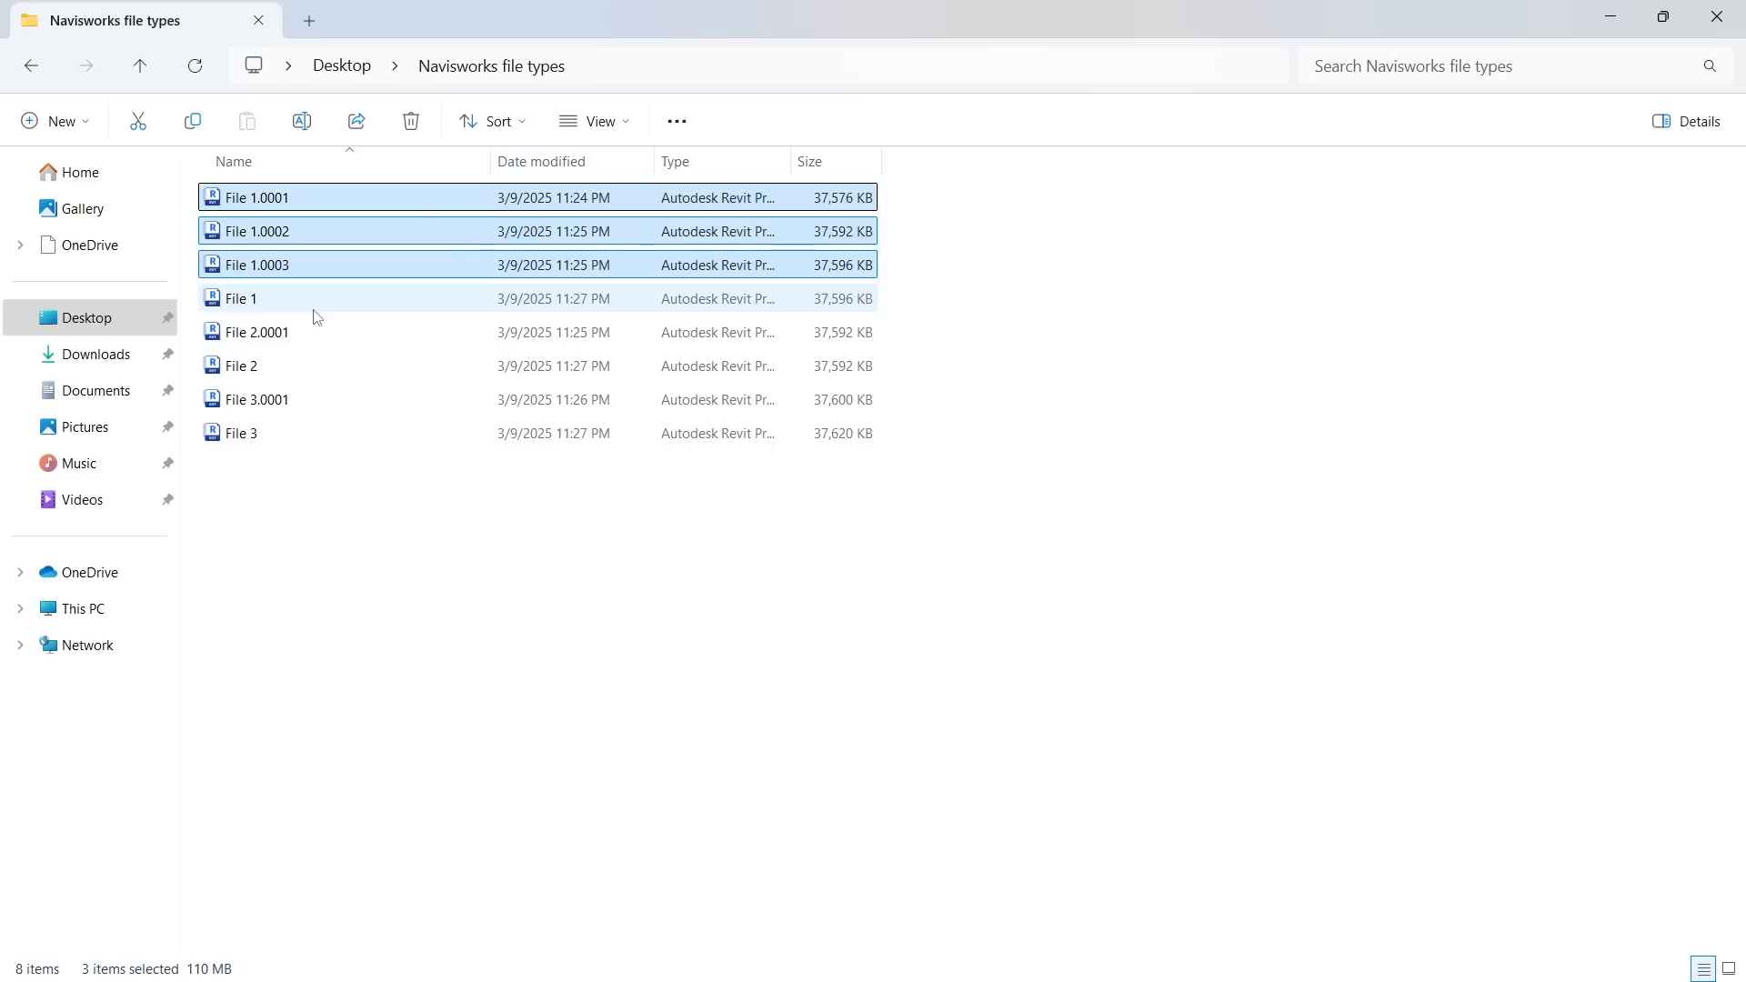
left_click(317, 334, "ctrl")
left_click(311, 402, "ctrl")
key("Delete")
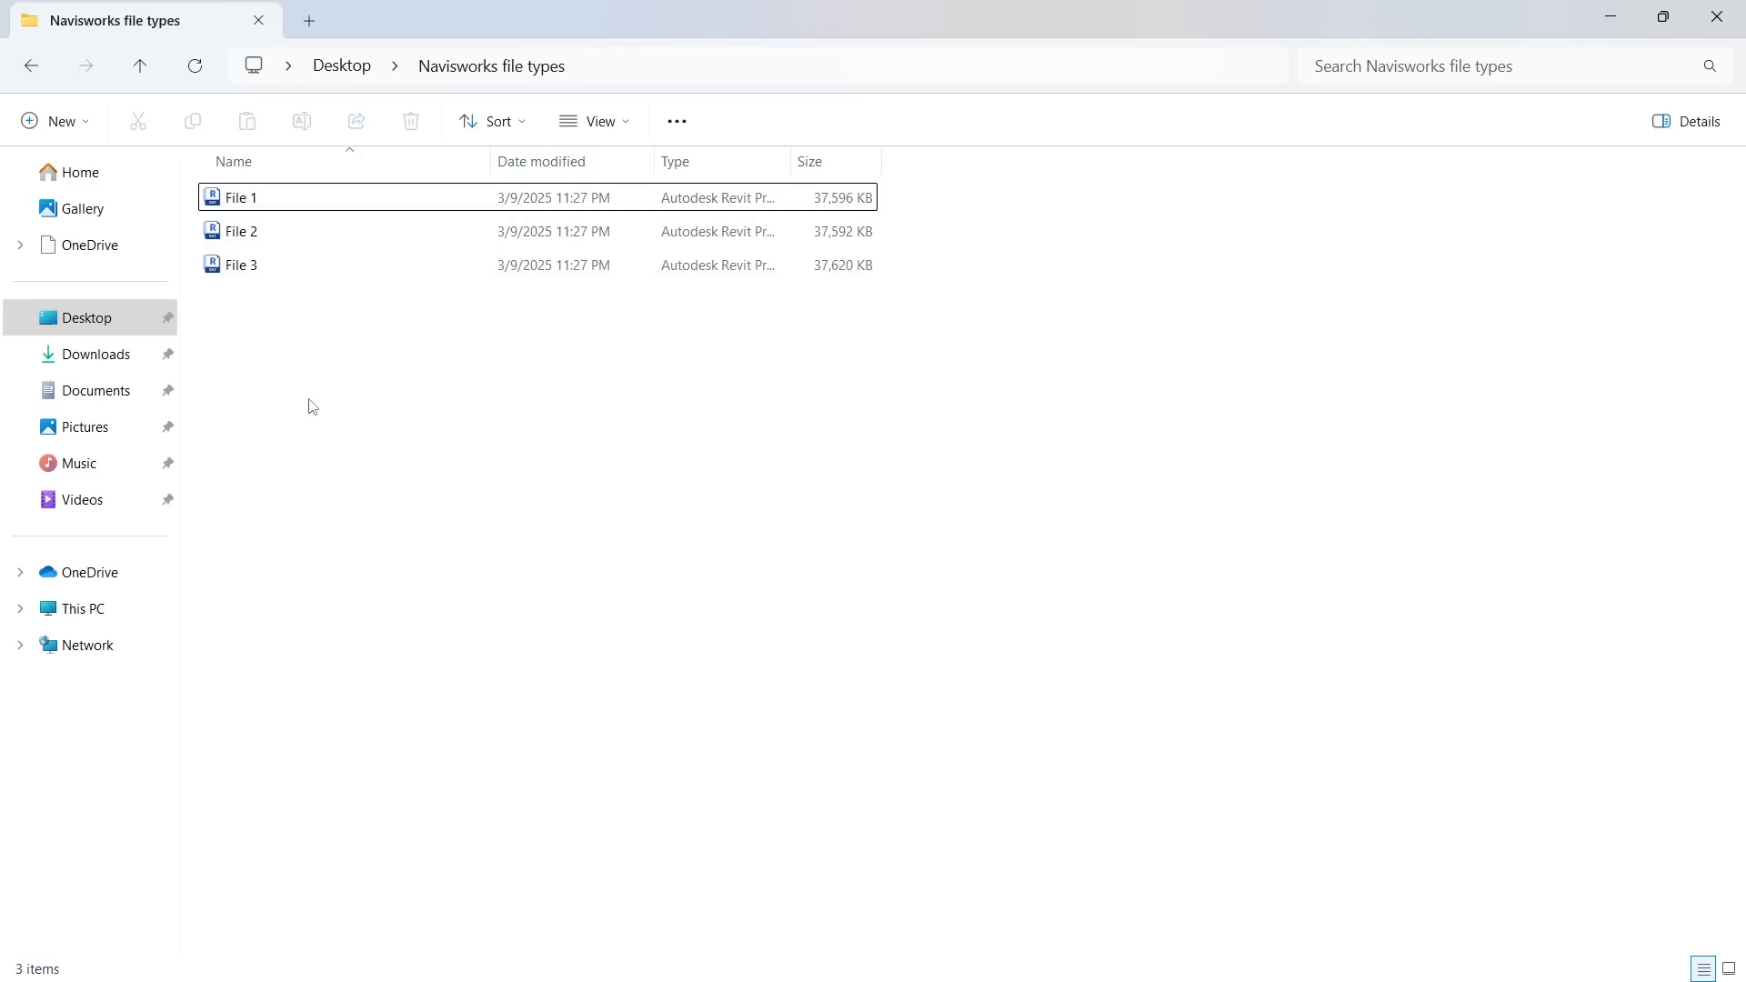
left_click(312, 197)
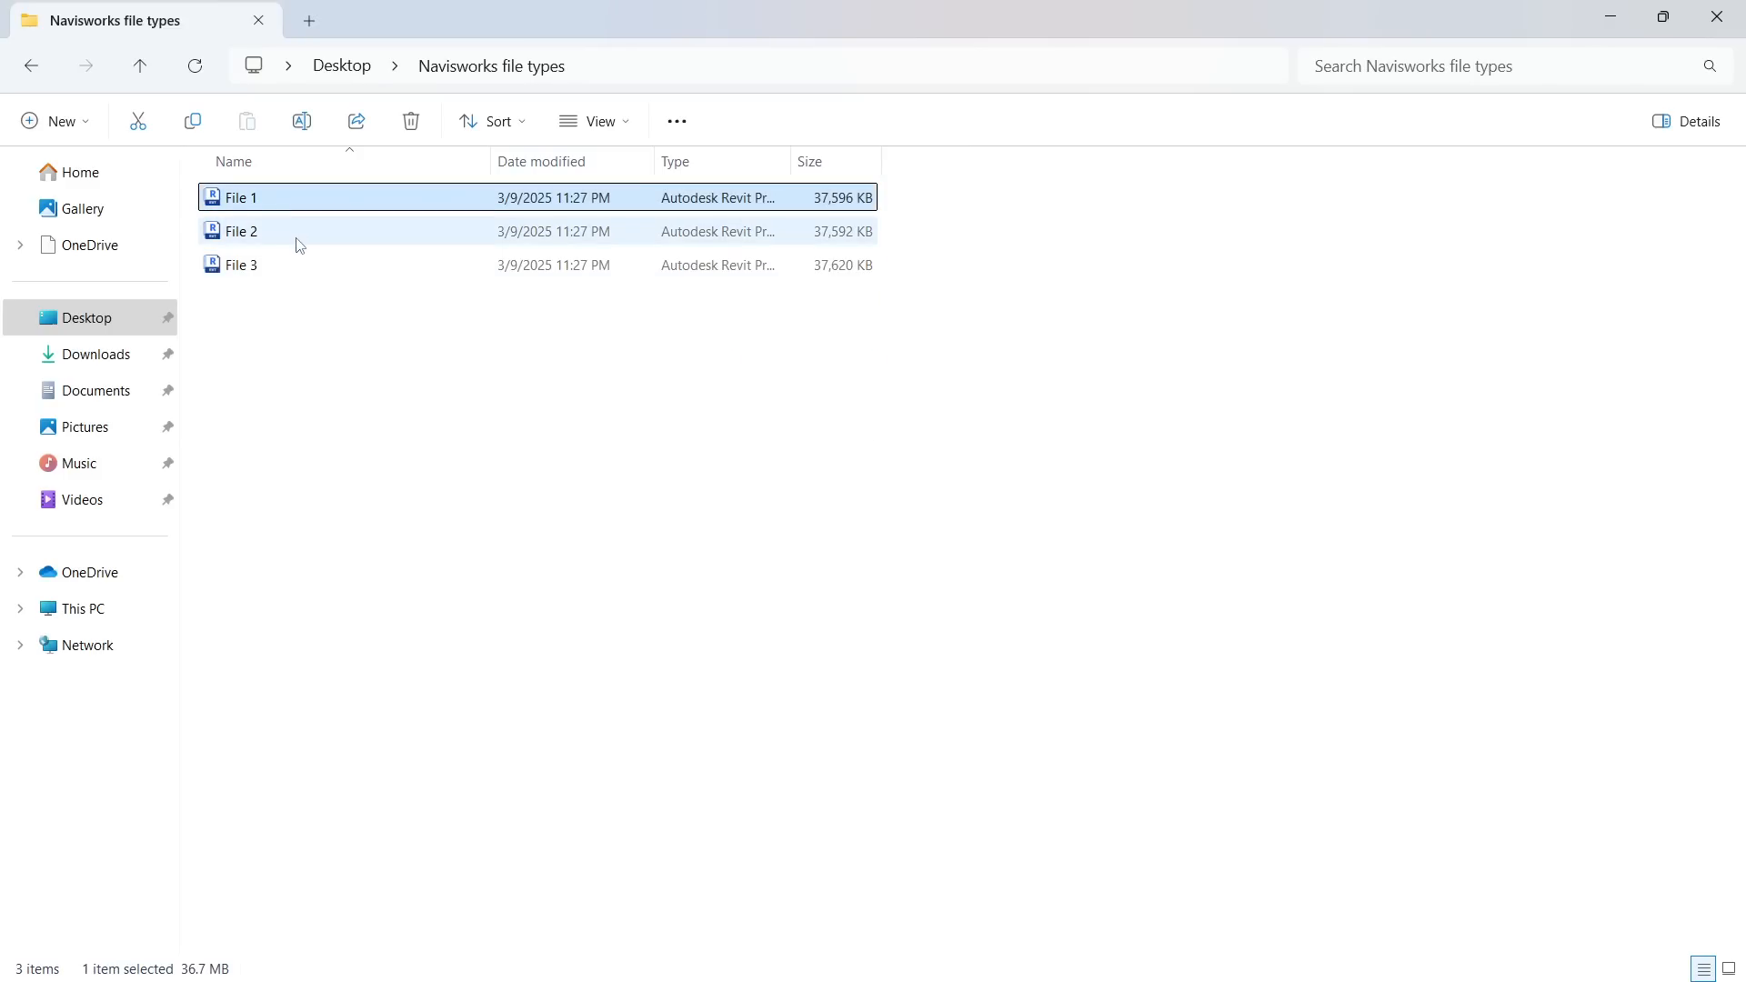
left_click(298, 234)
left_click(305, 264)
left_click(326, 362)
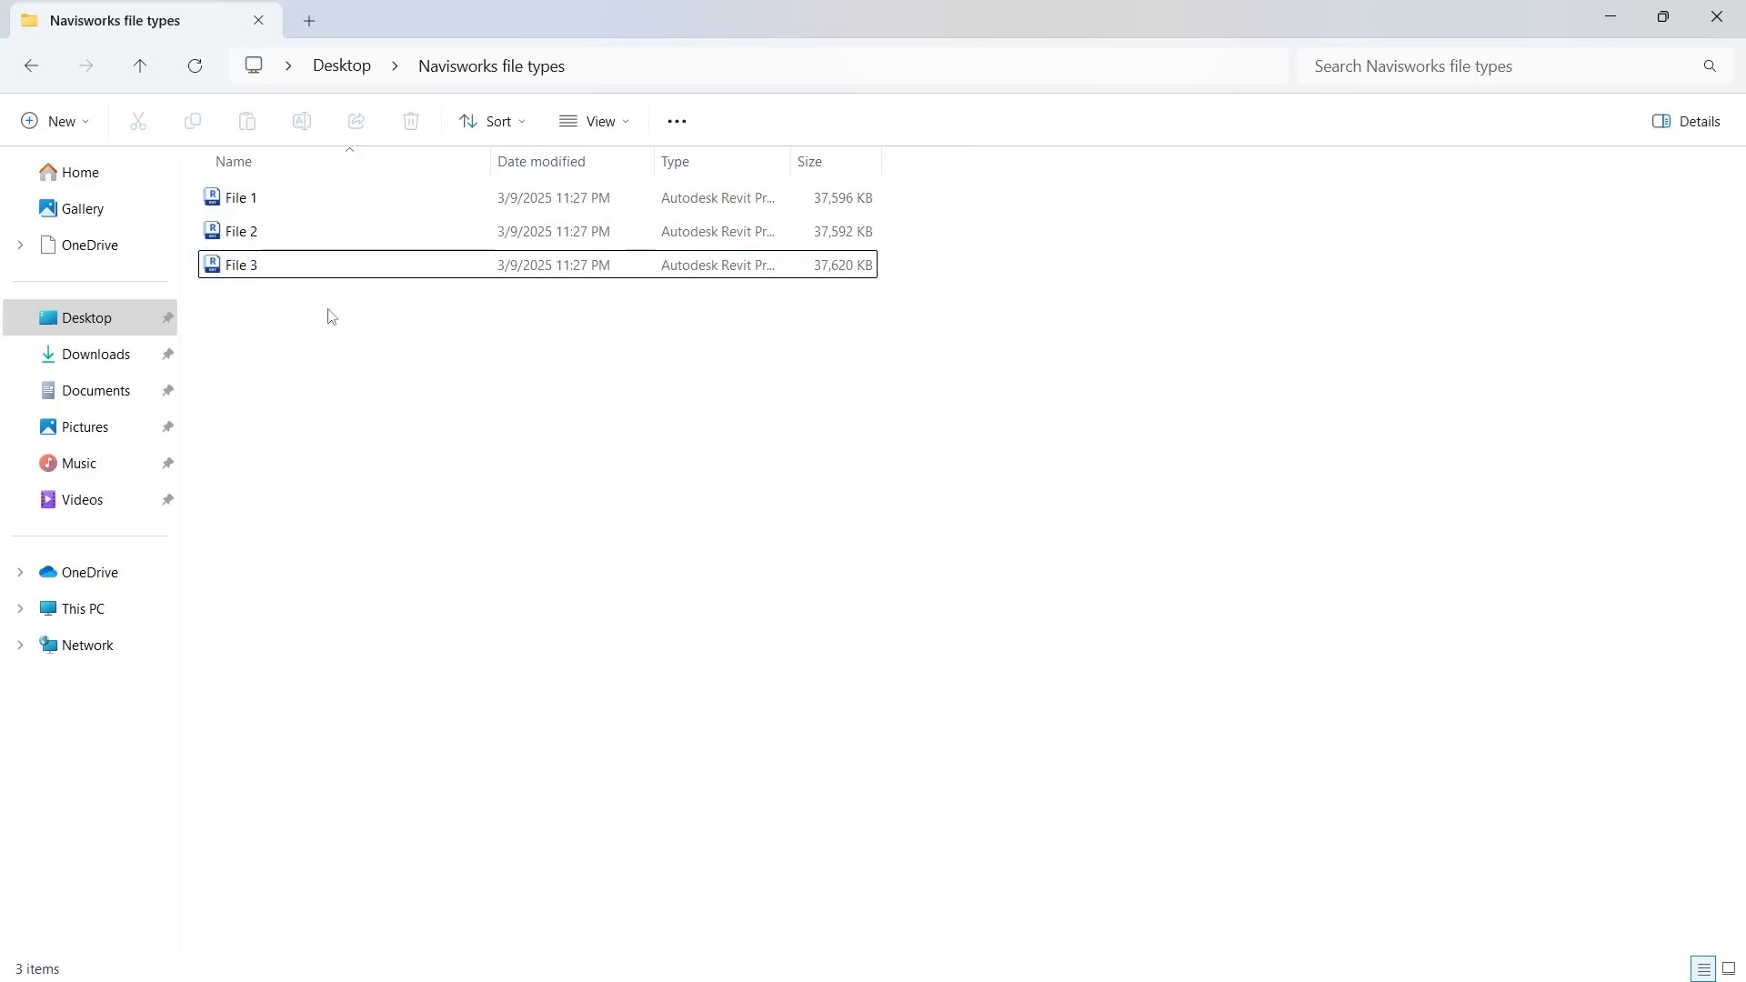
Open File 1 in Revit and bring up the available add-in tools
left_click(320, 207)
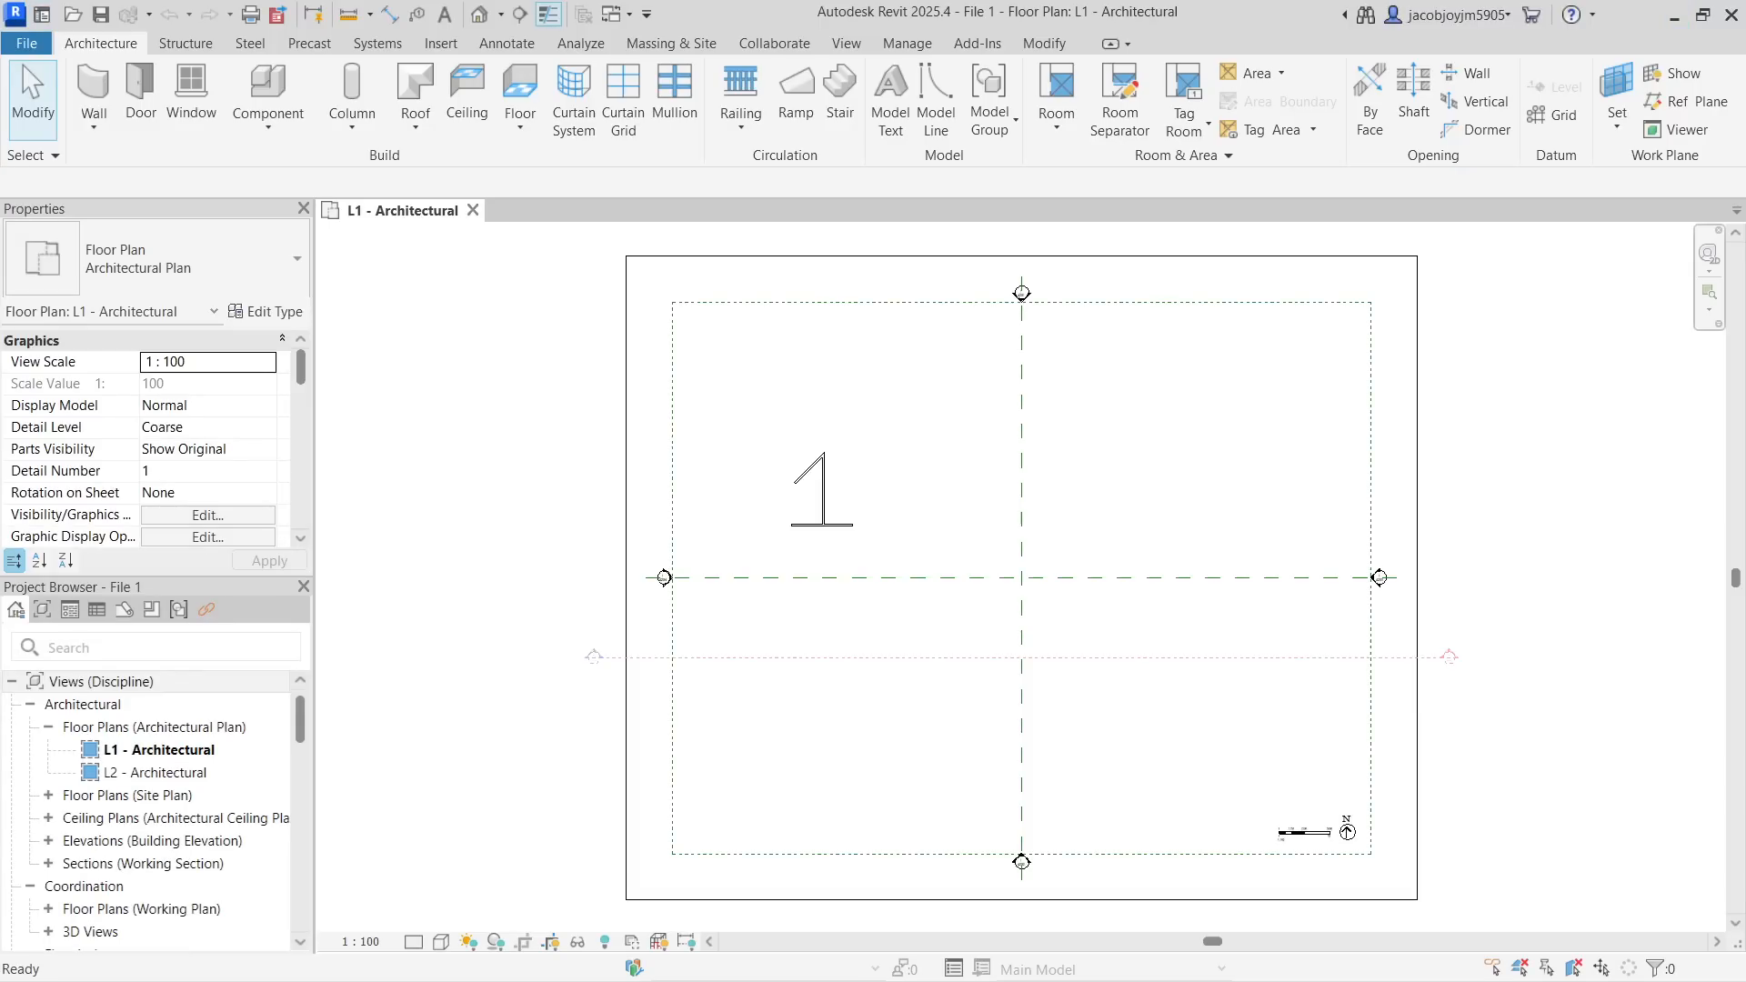
scroll(855, 430, "up", 1)
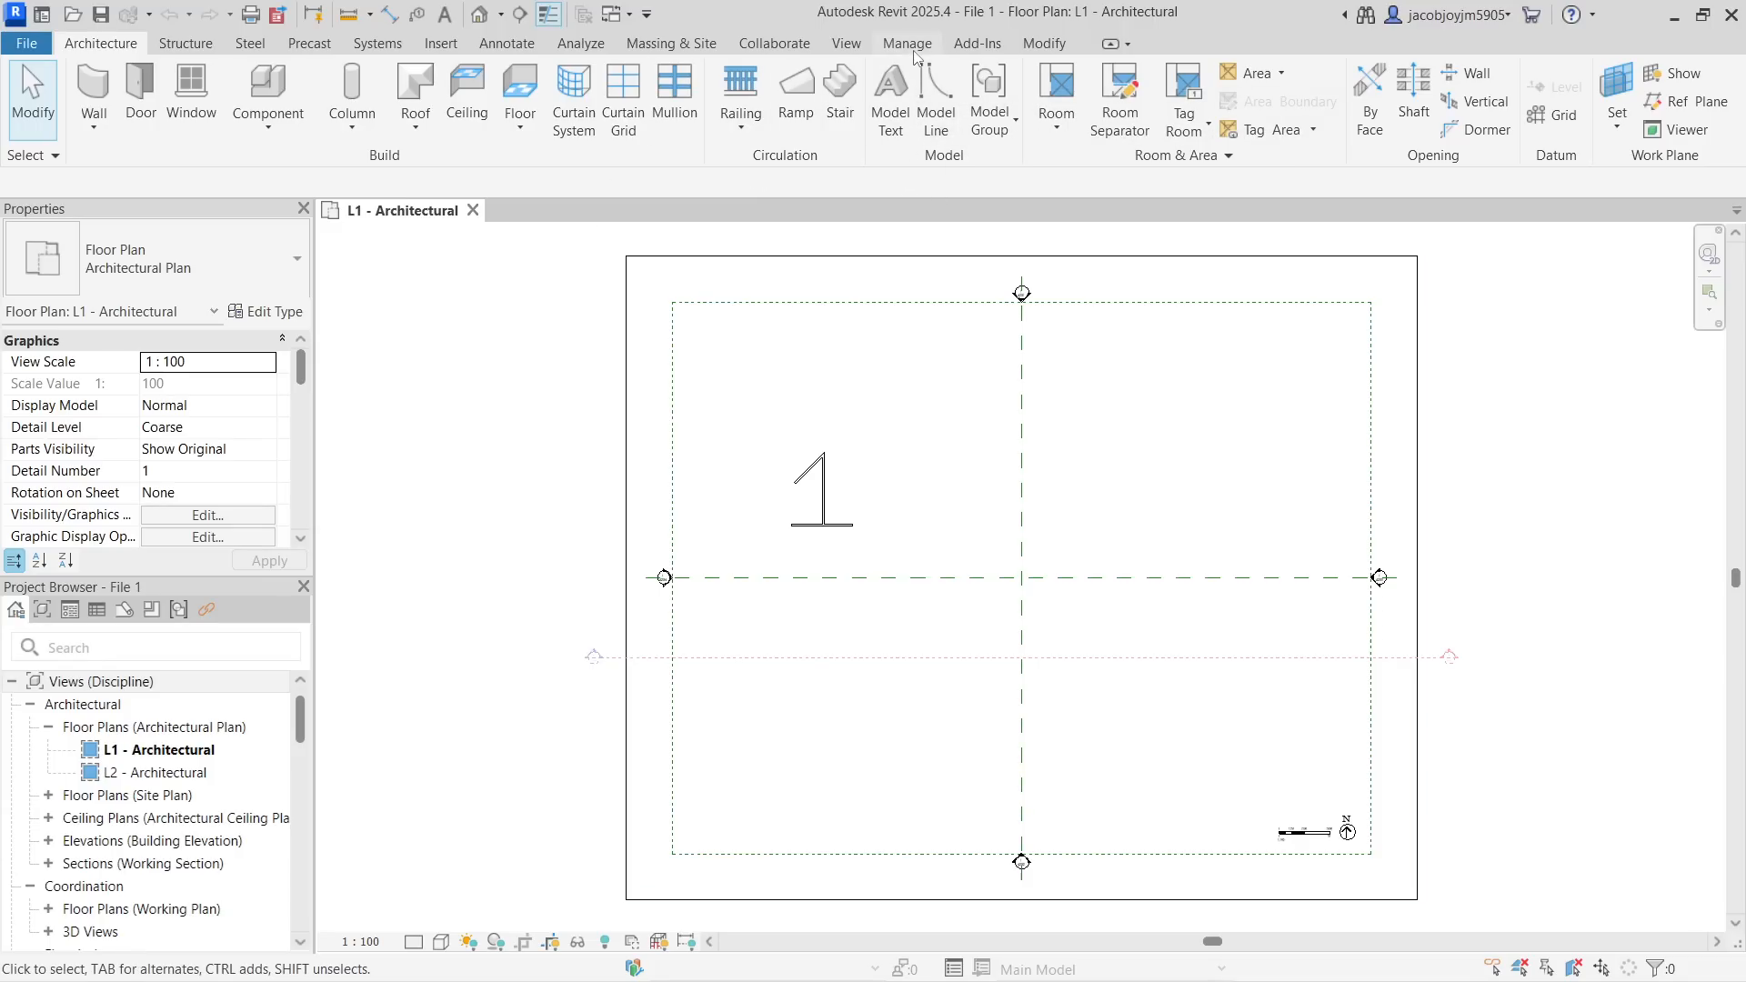
left_click(973, 48)
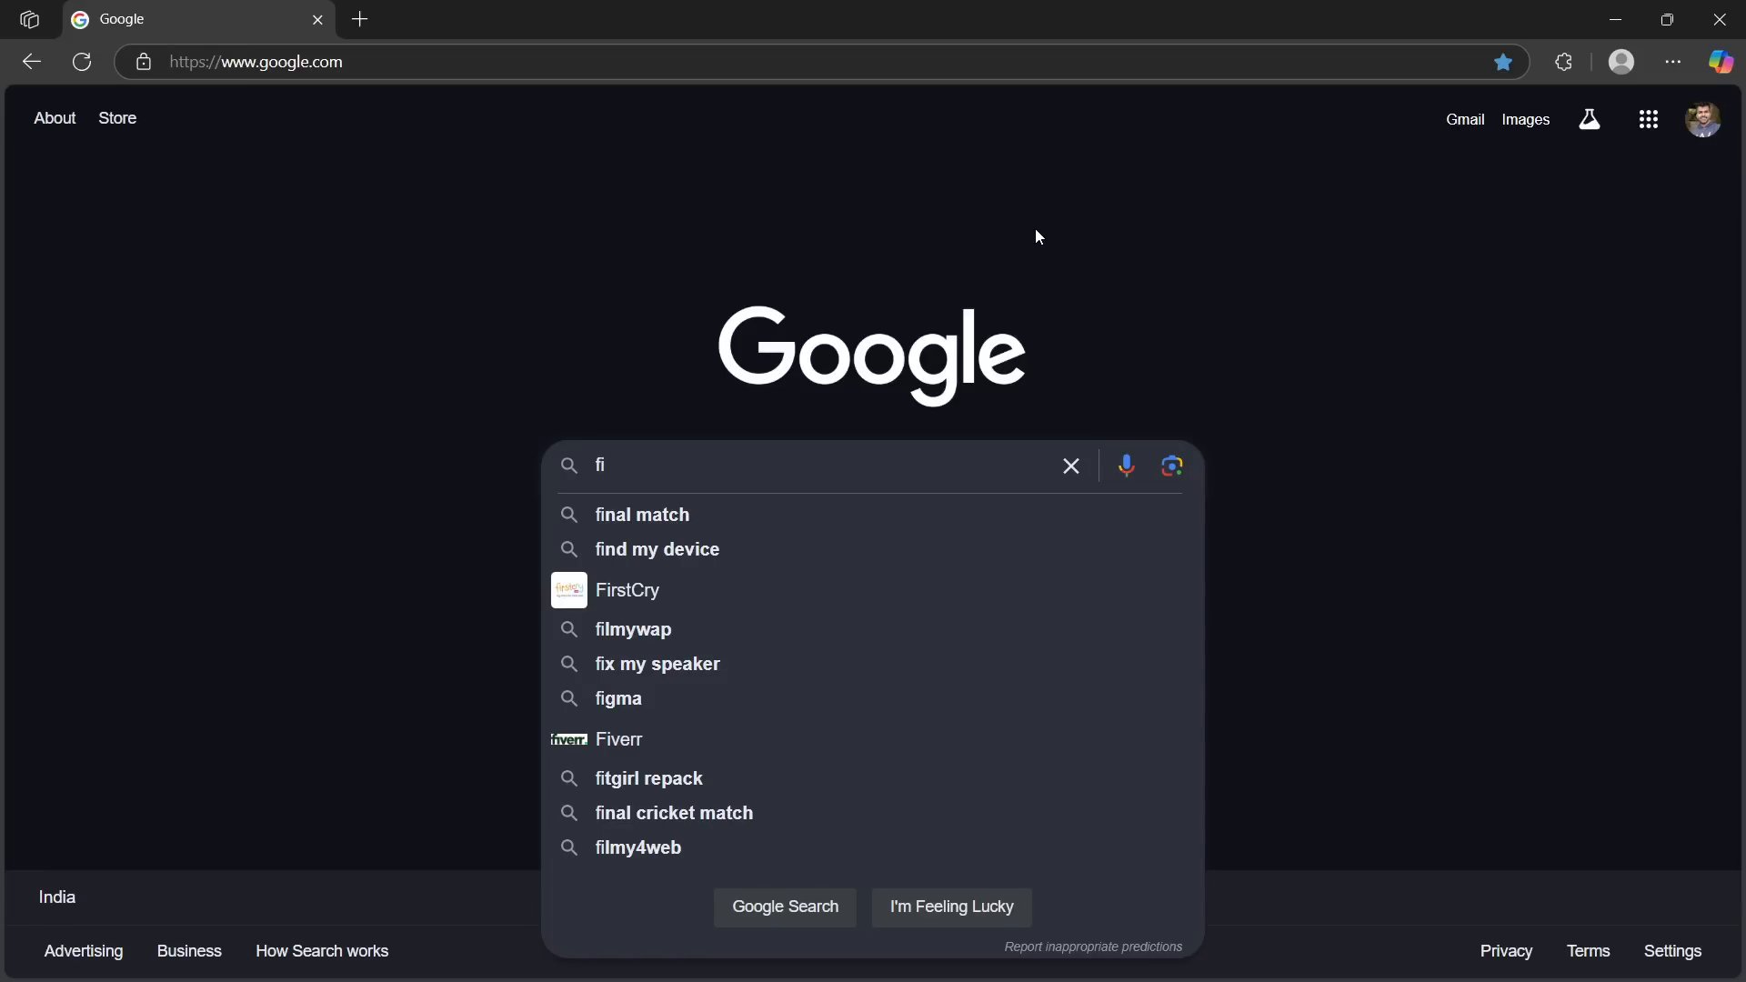
Switch to the web browser, search Google for "file types in navis navisworks" and look over the results
type("le ")
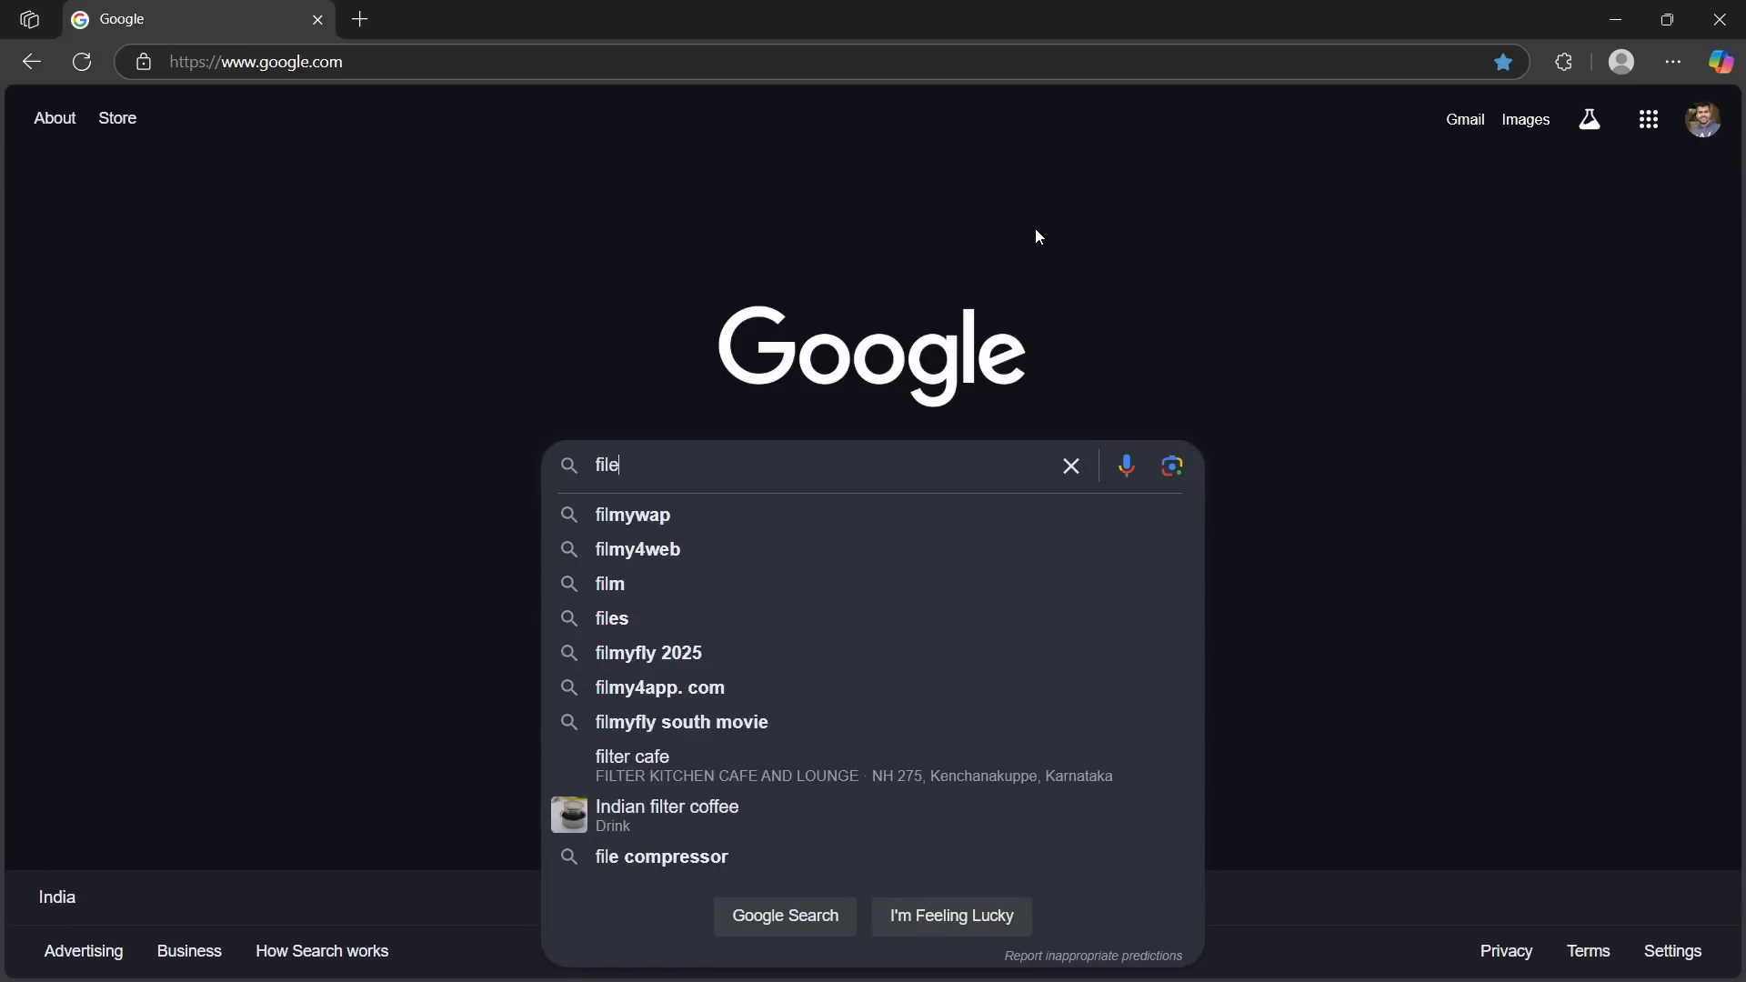
type("ty")
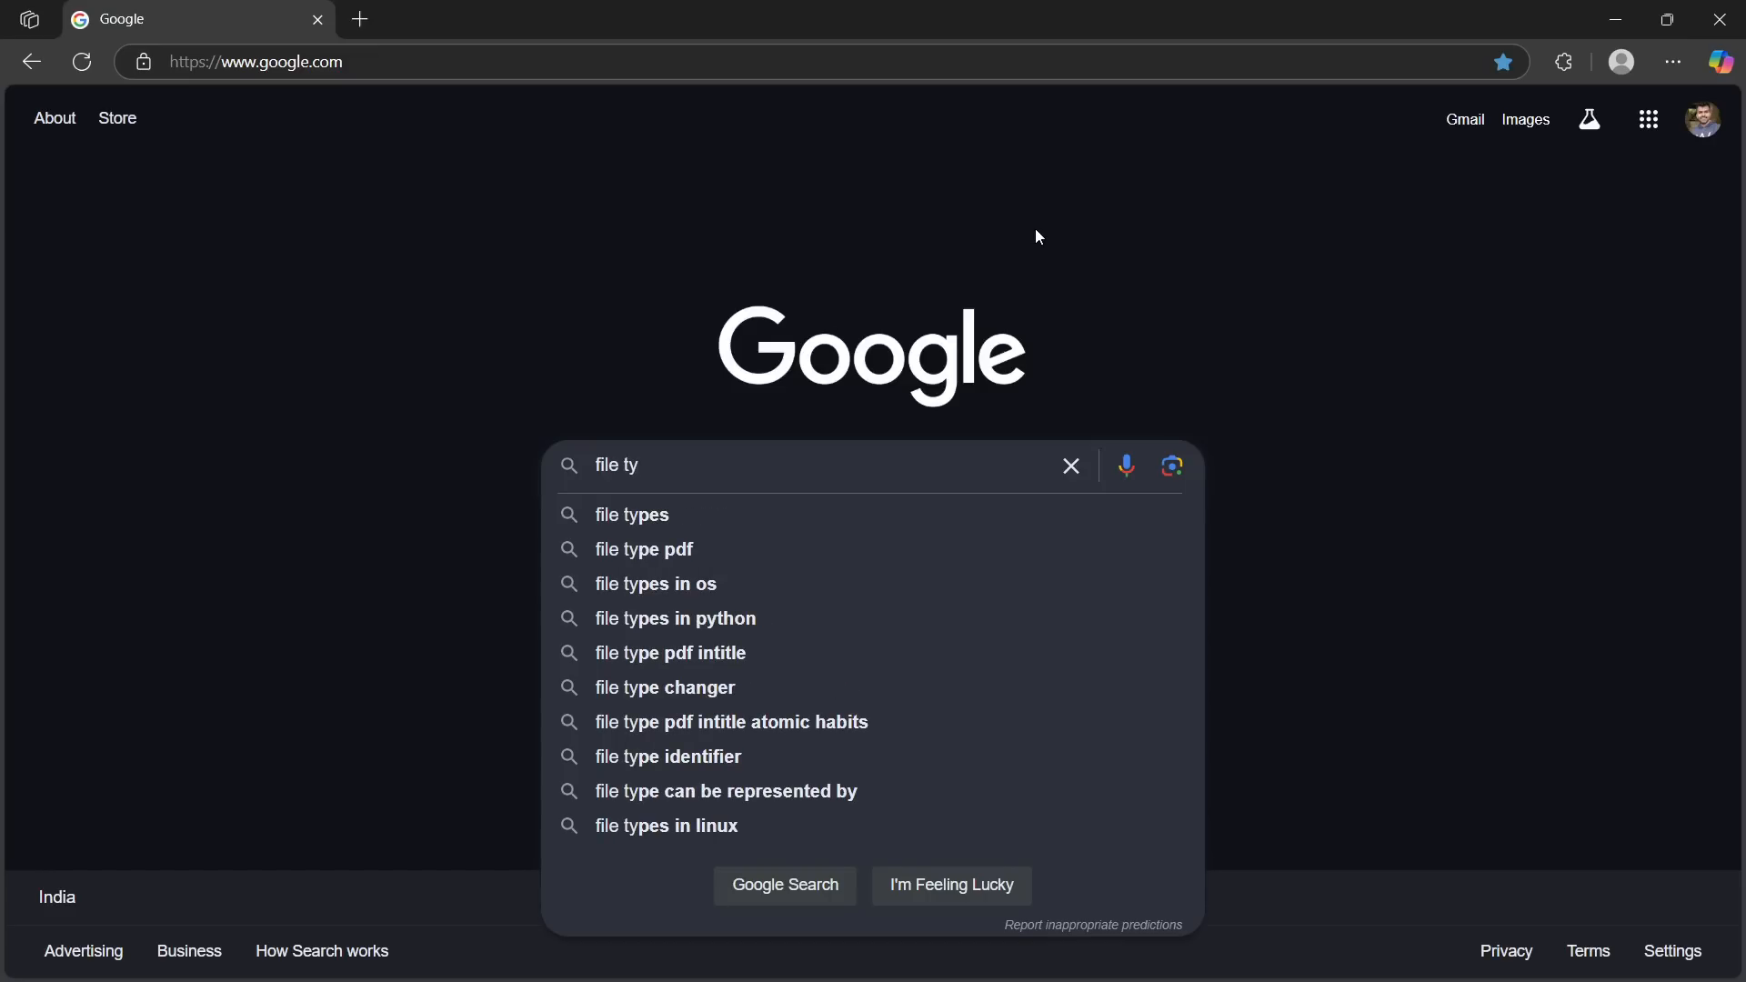
type("pes in na")
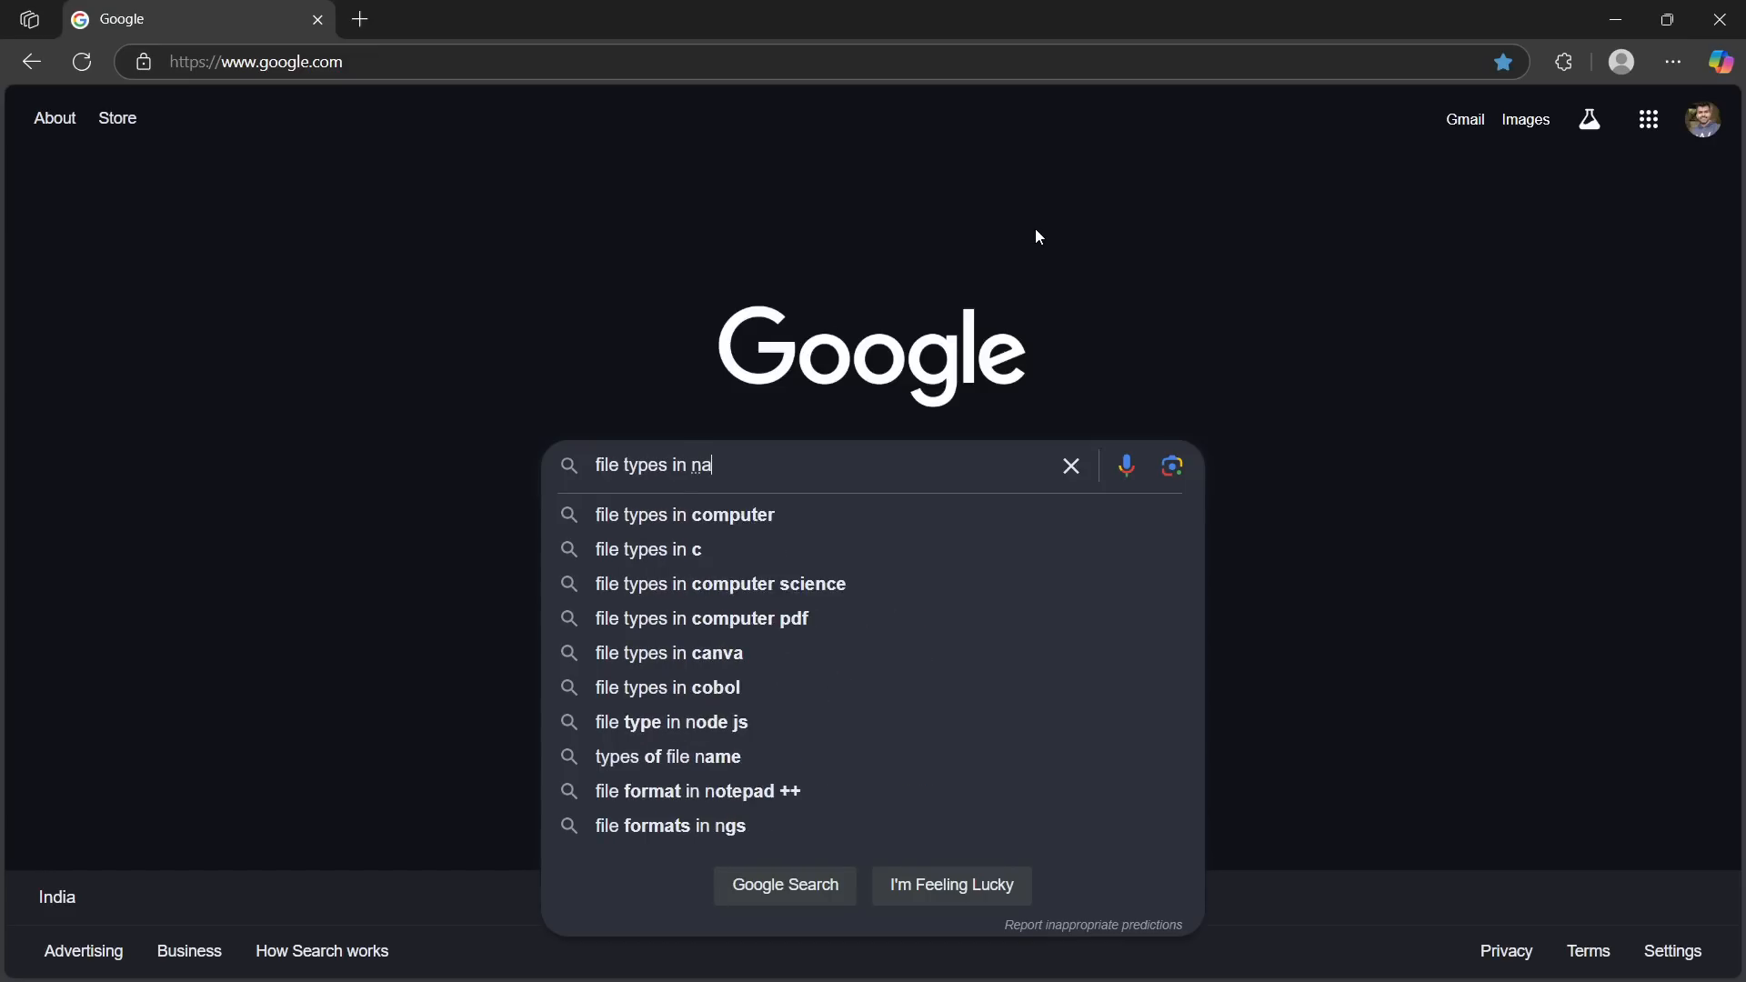
type("vis wor")
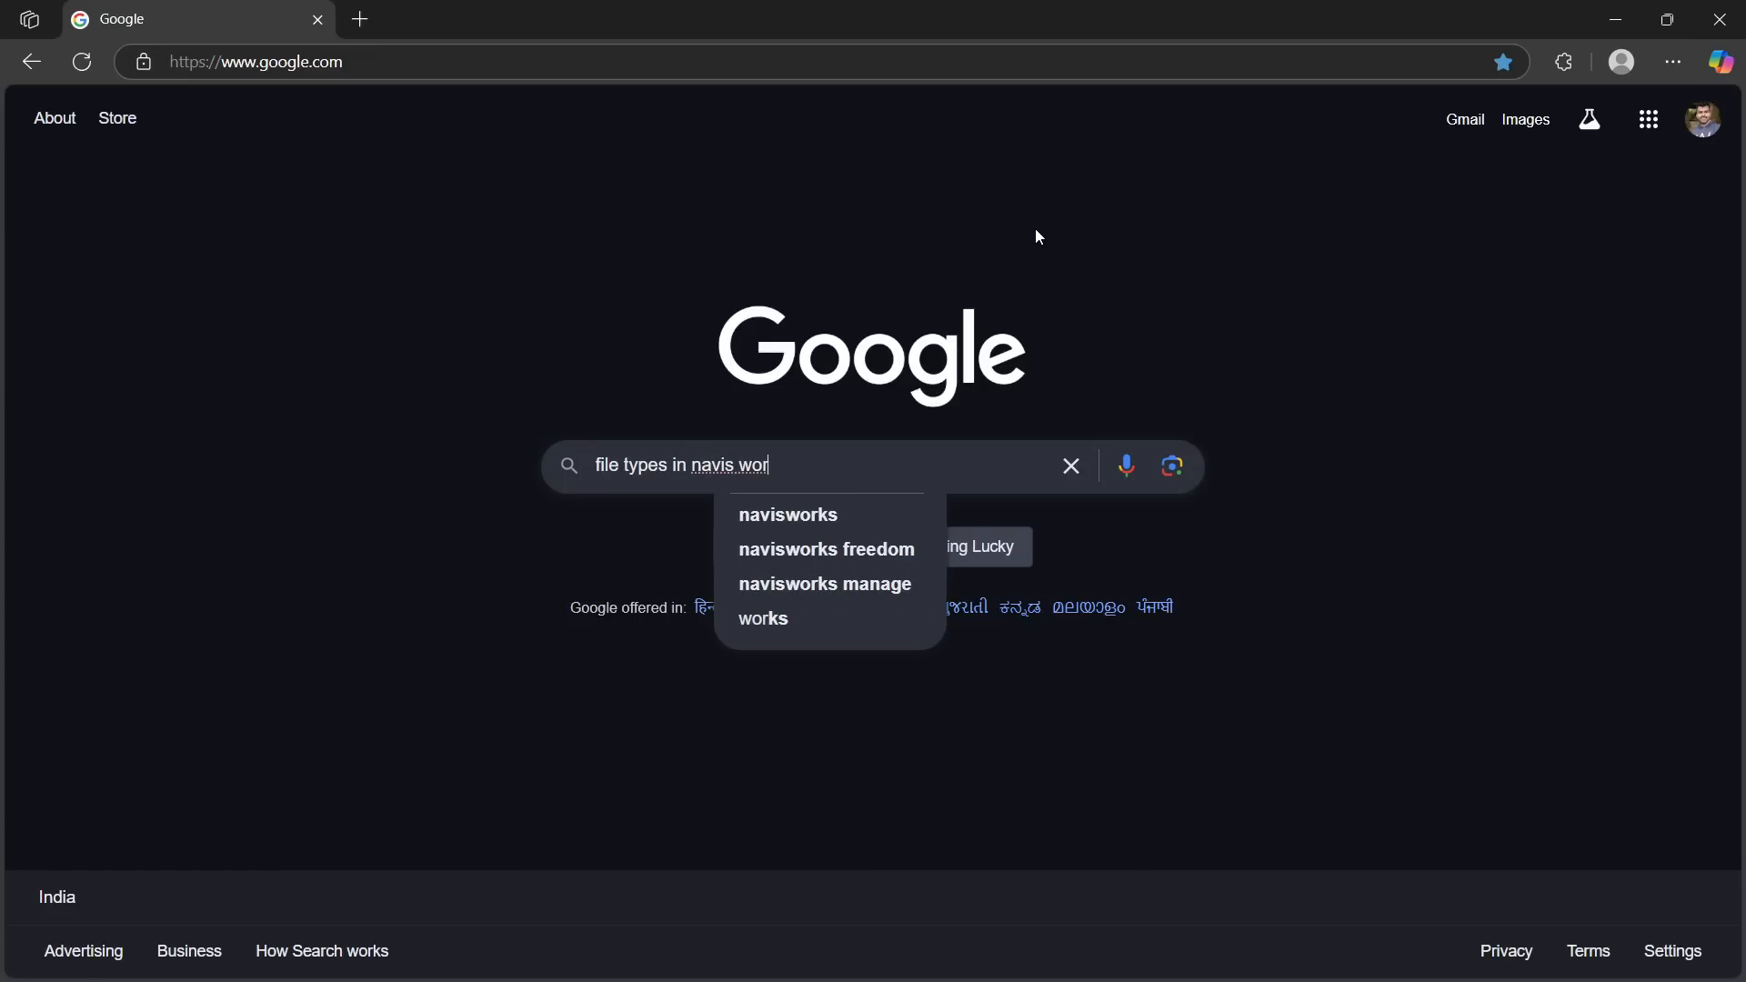
type("ks")
key("Down")
key("Return")
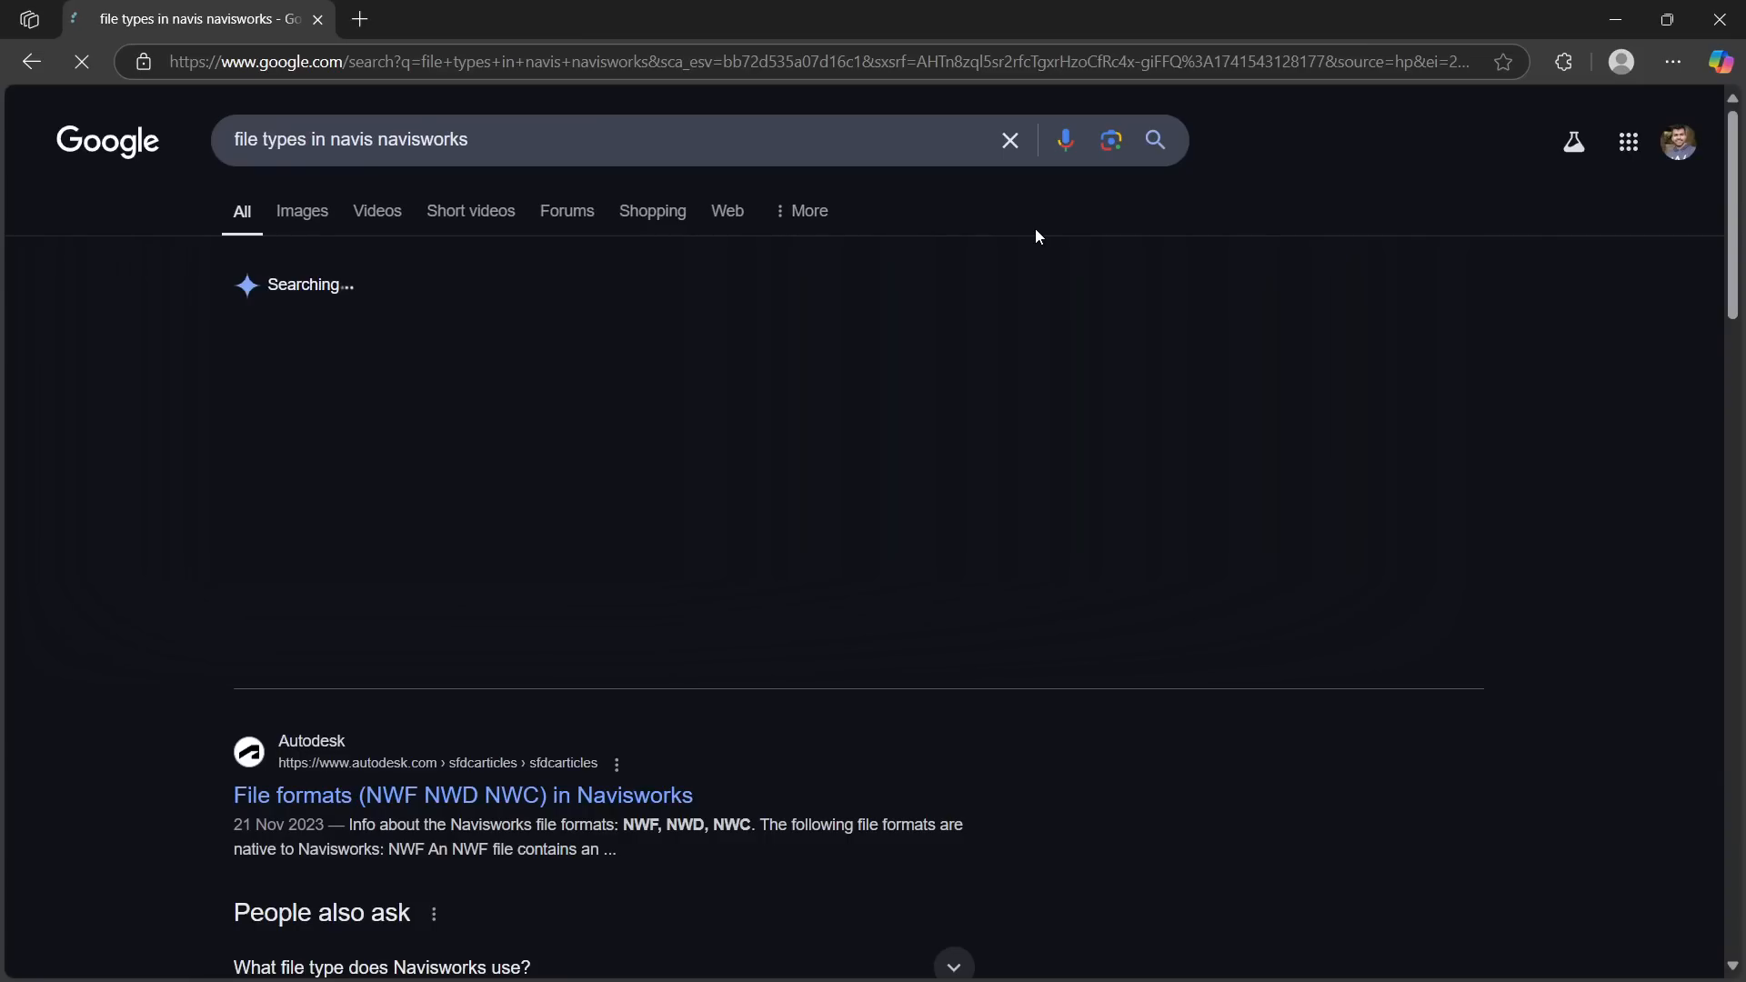
scroll(865, 367, "down", 3)
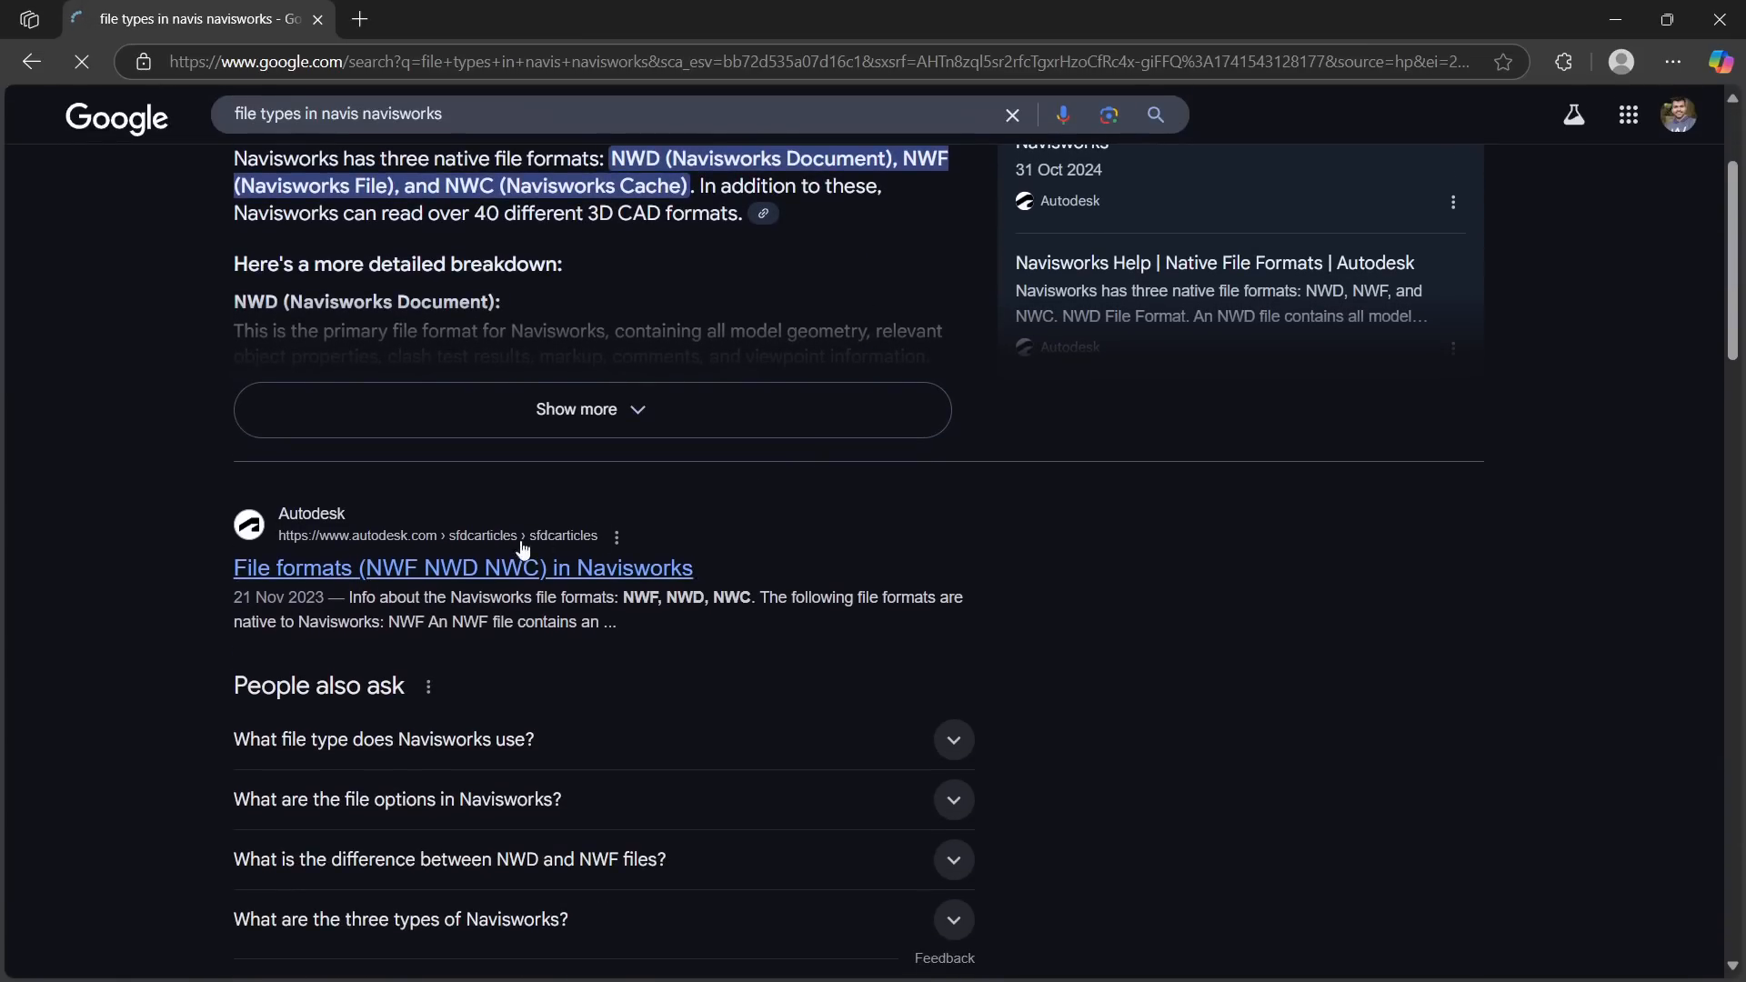
Open the Autodesk article "File formats (NWF NWD NWC) in Navisworks" and read through its NWF, NWD and NWC descriptions
left_click(469, 566)
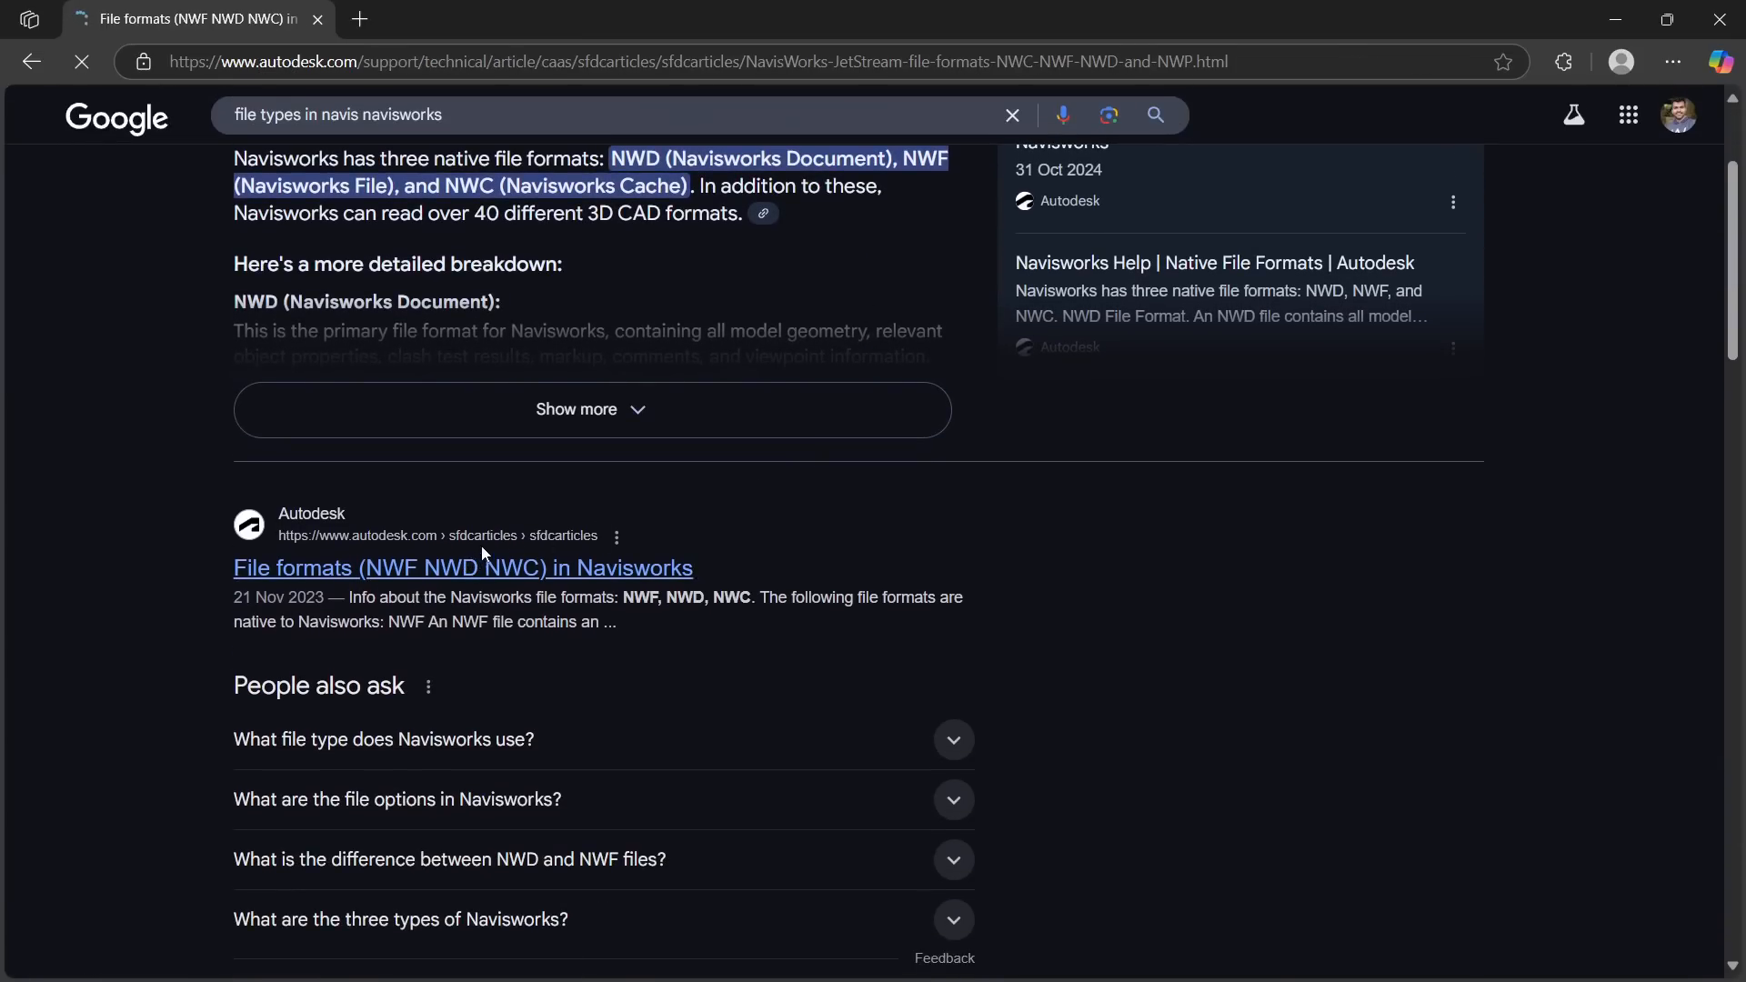
scroll(577, 437, "down", 3)
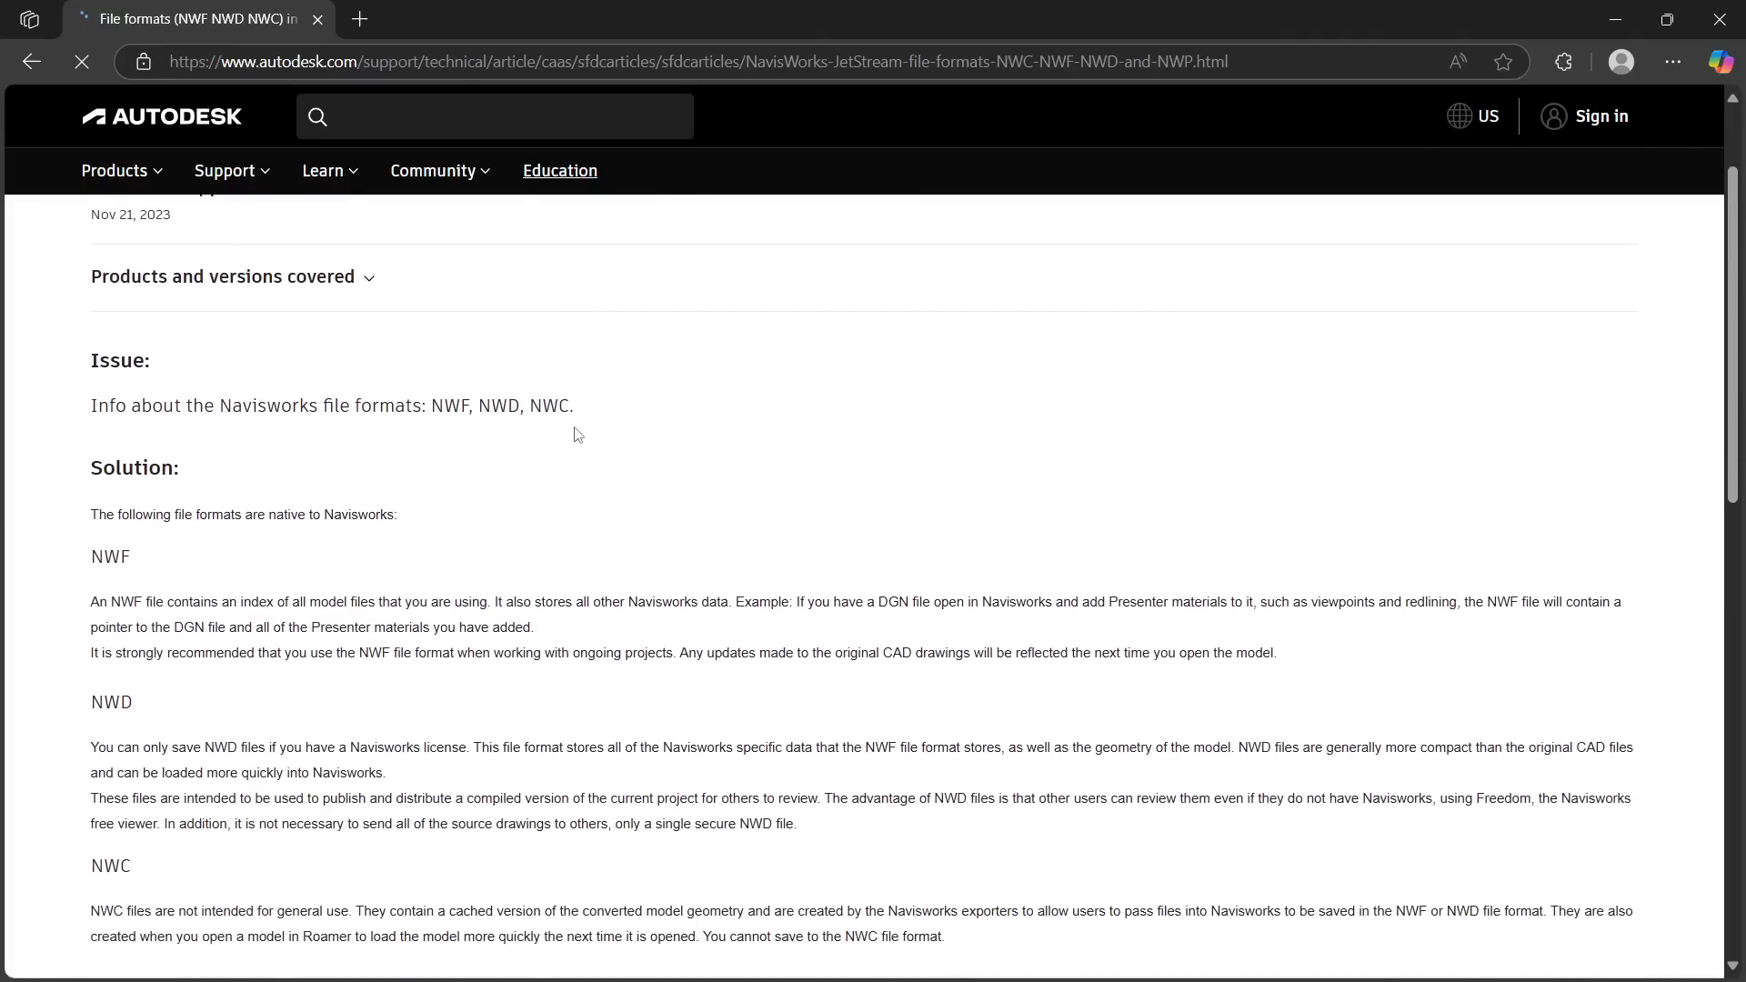
scroll(575, 427, "down", 2)
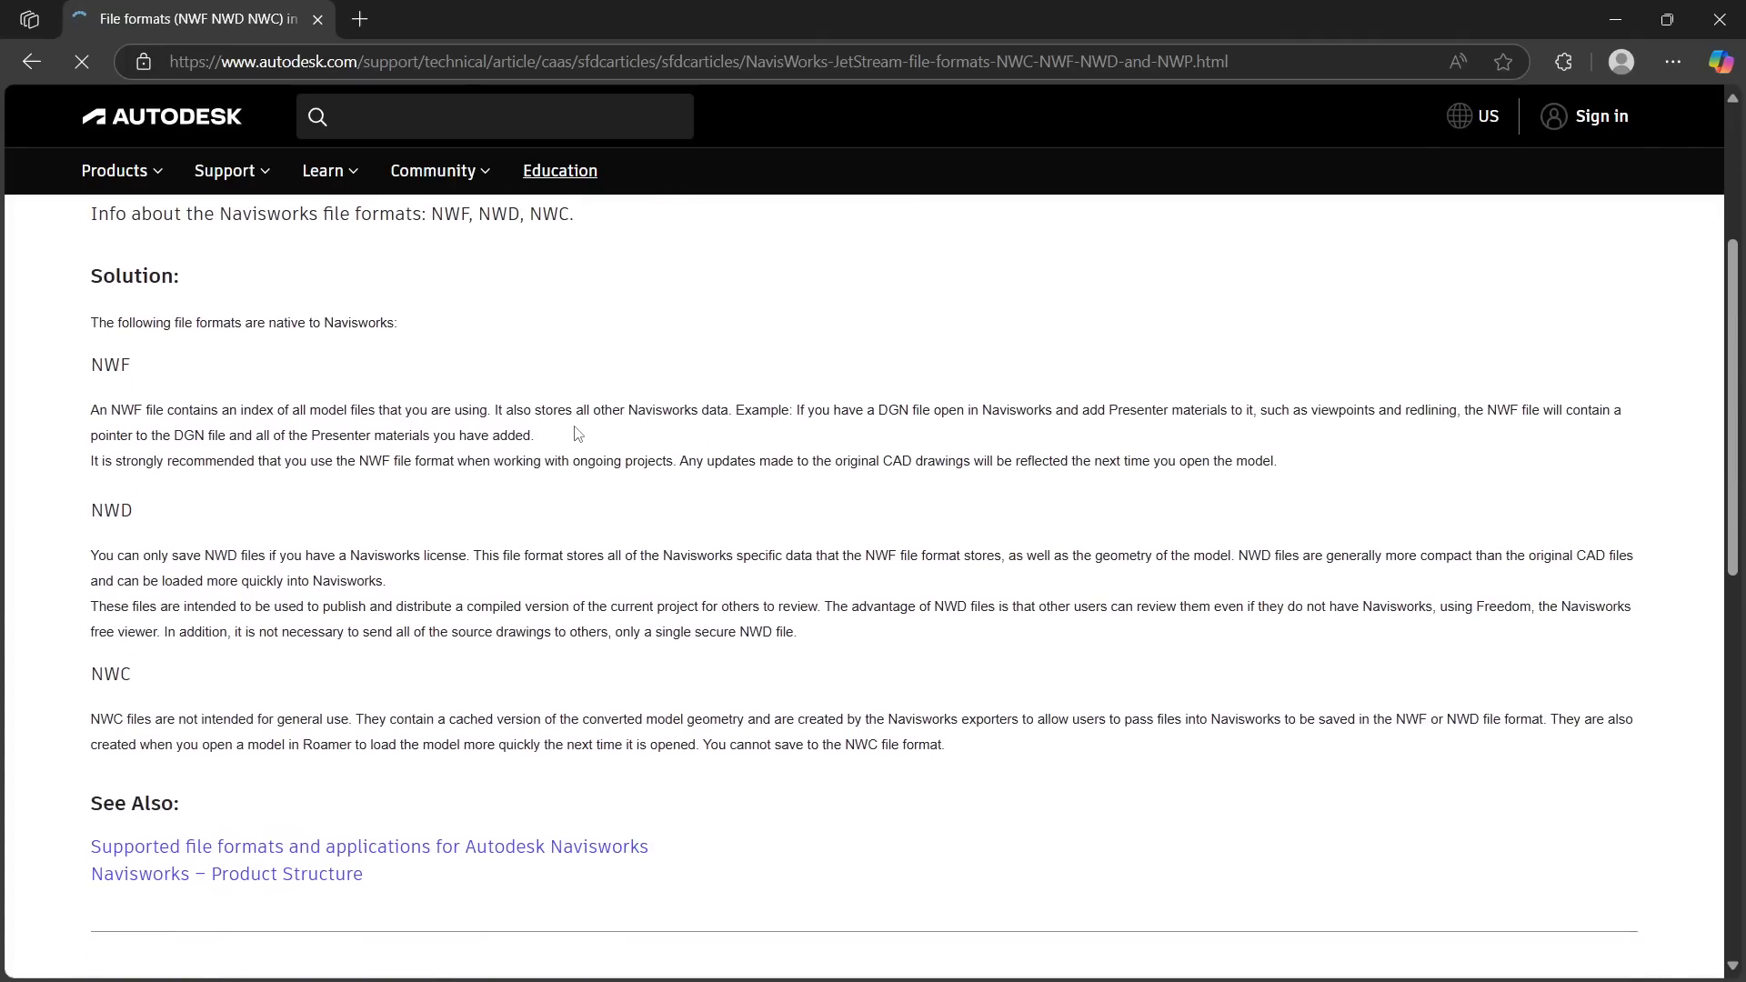
scroll(574, 428, "up", 2)
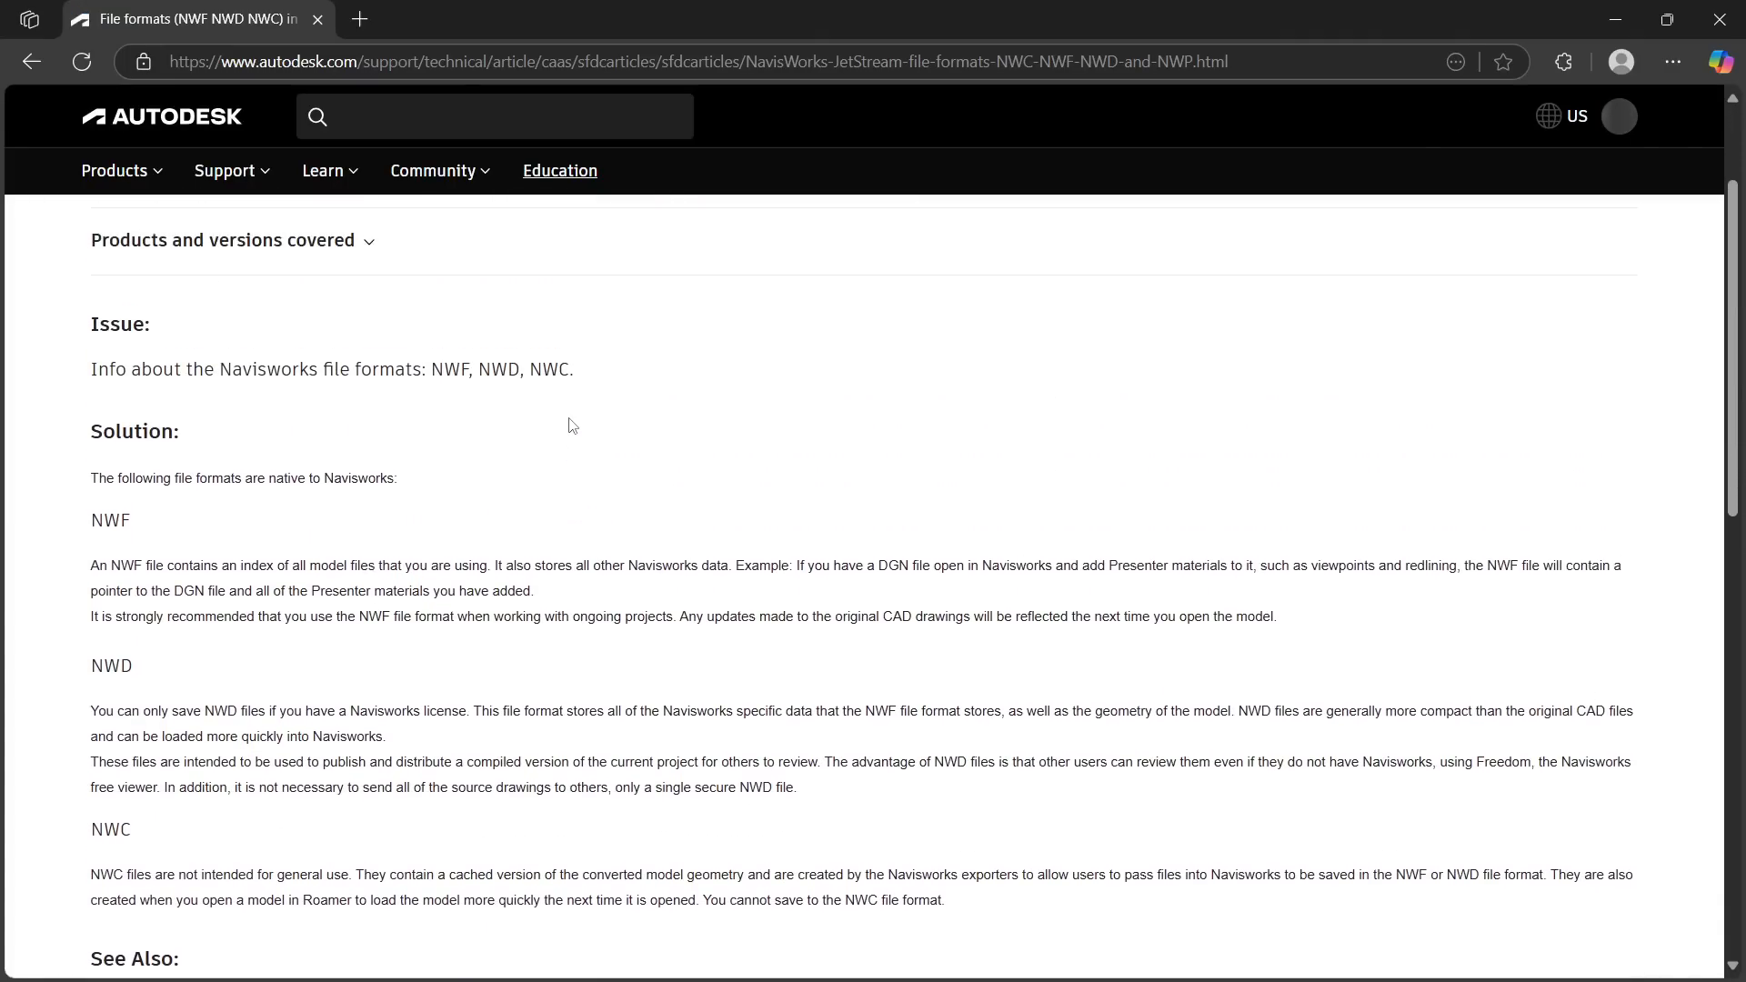
scroll(573, 423, "up", 2)
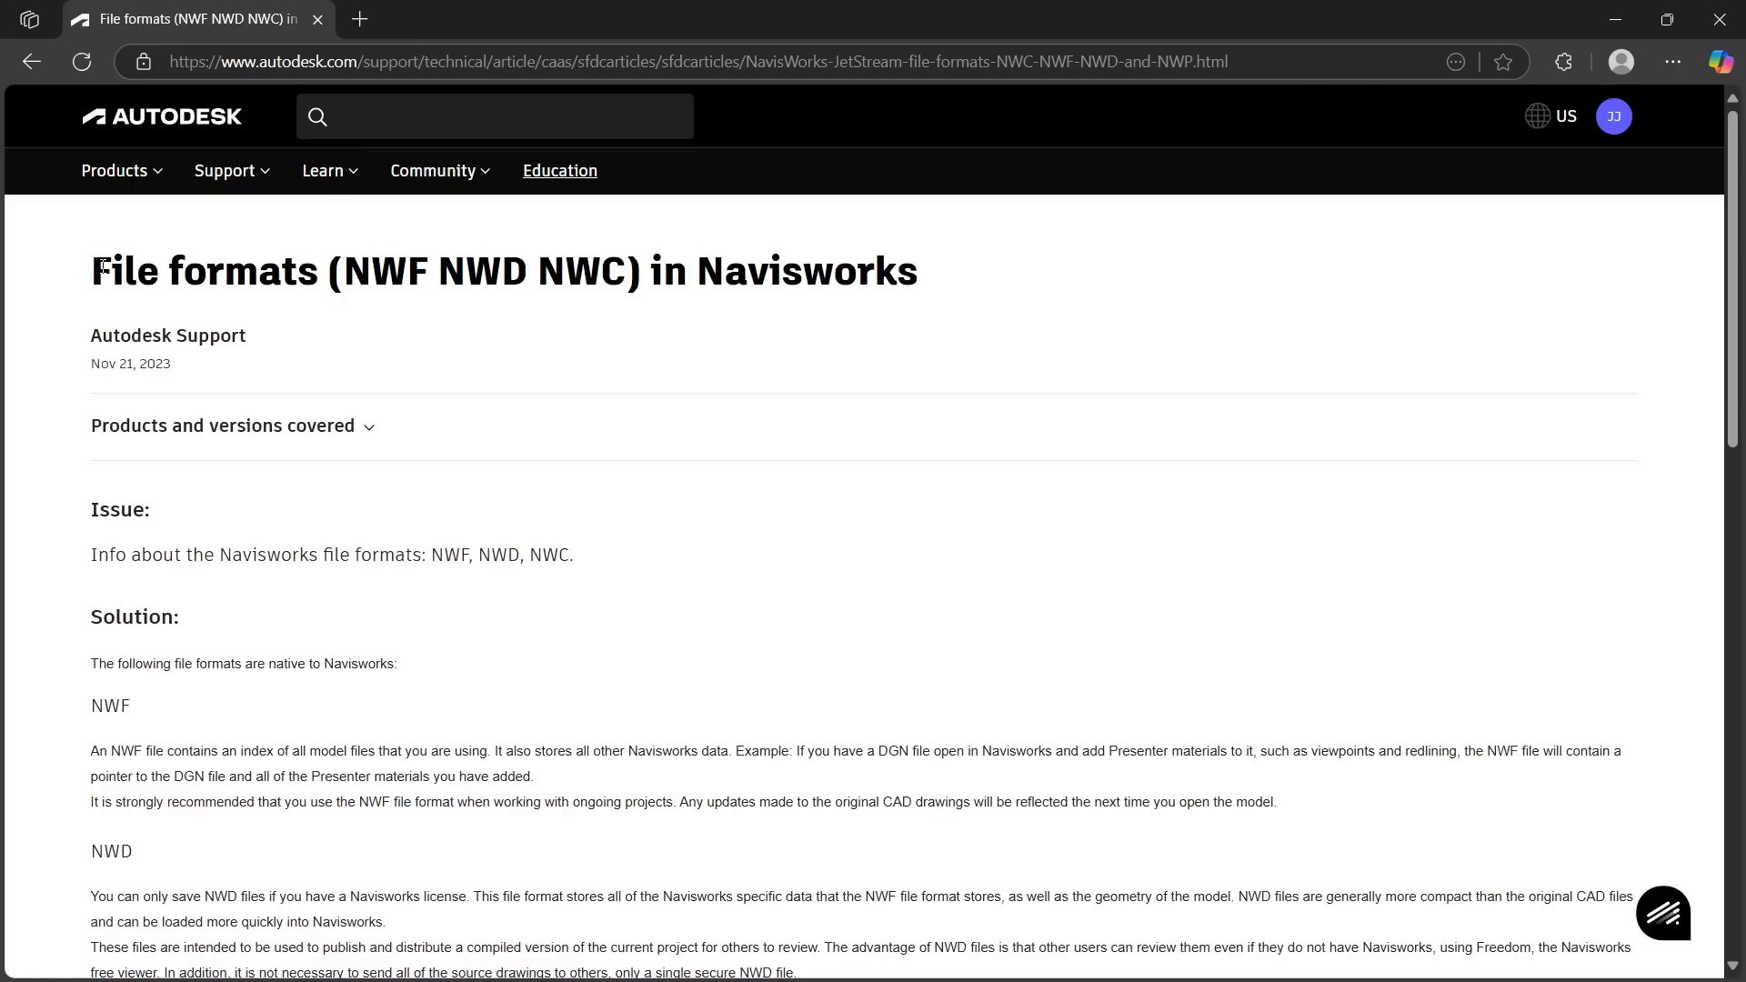
left_click_drag(92, 270, 630, 288)
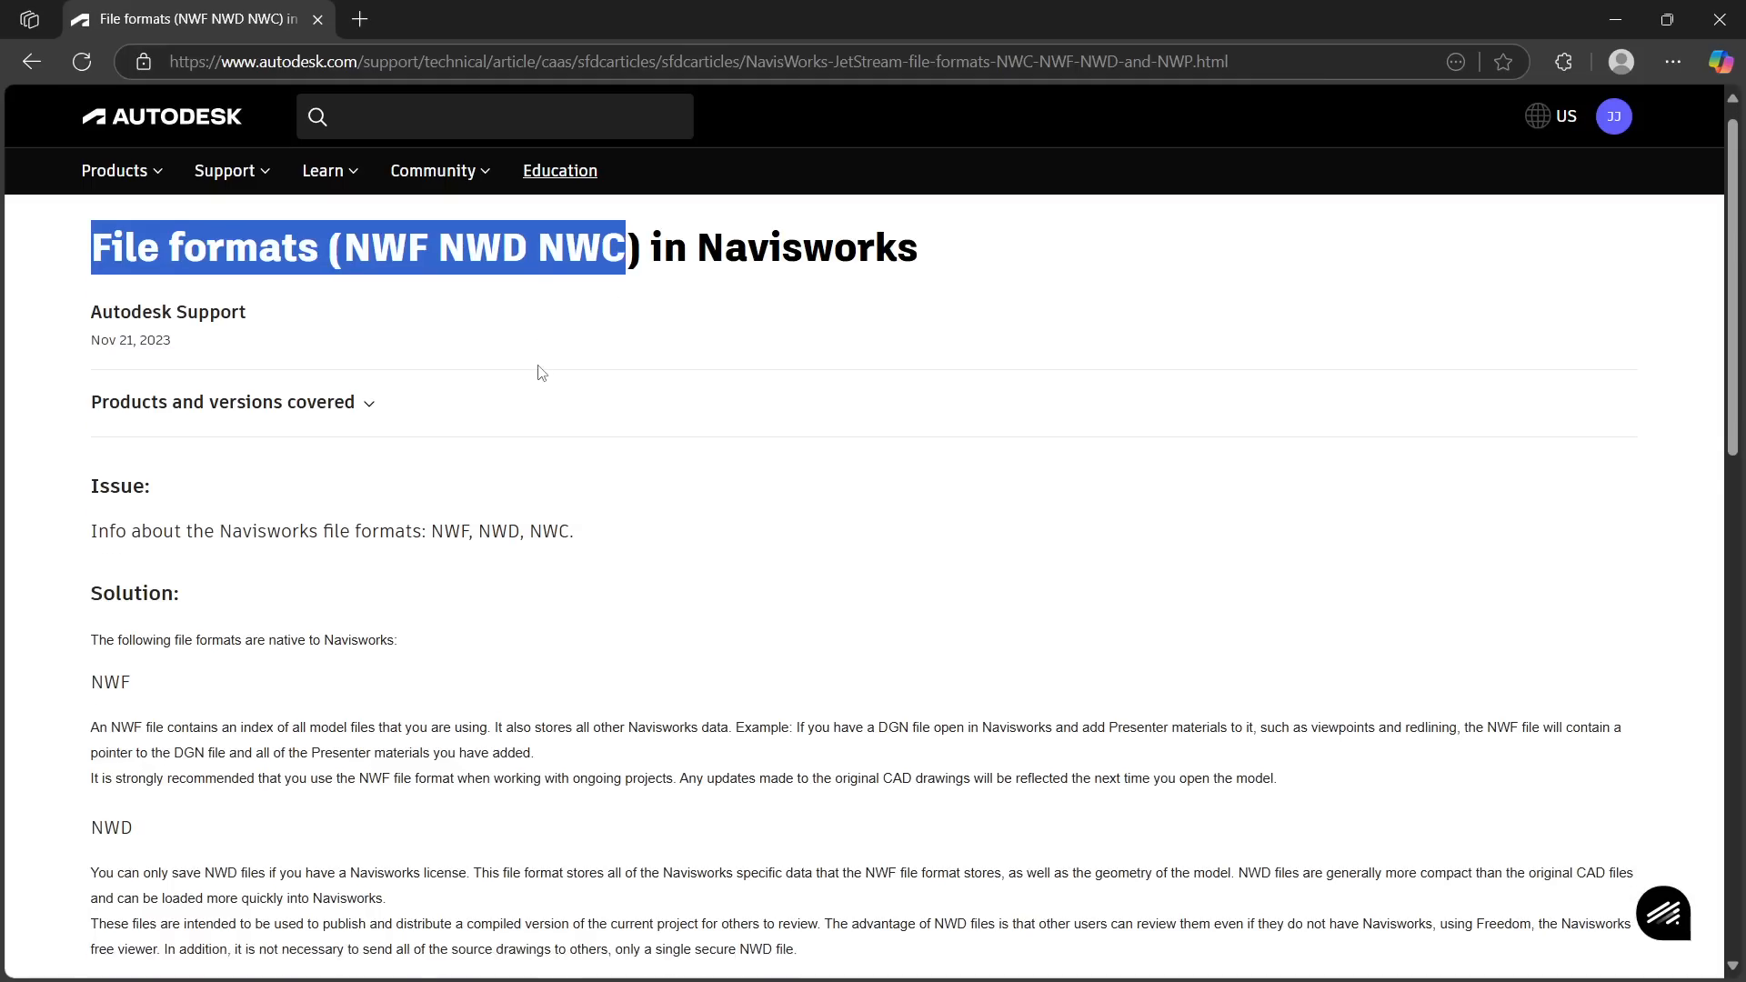
scroll(537, 370, "down", 1)
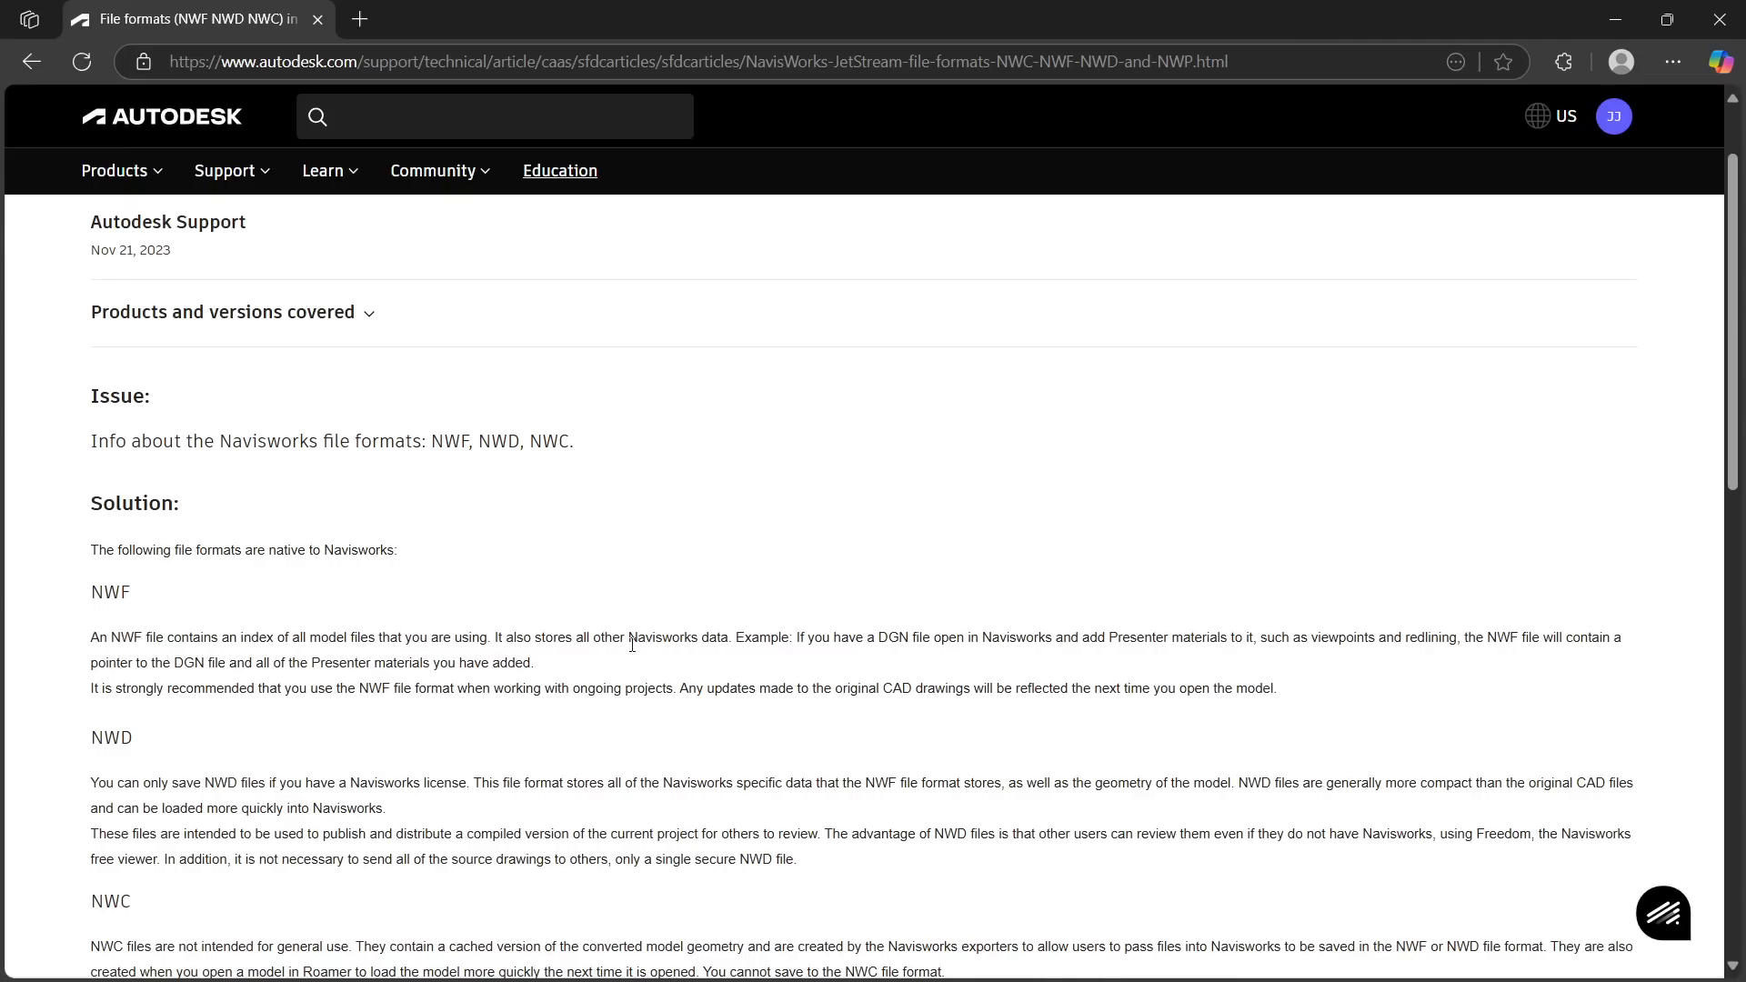
scroll(1474, 664, "down", 2)
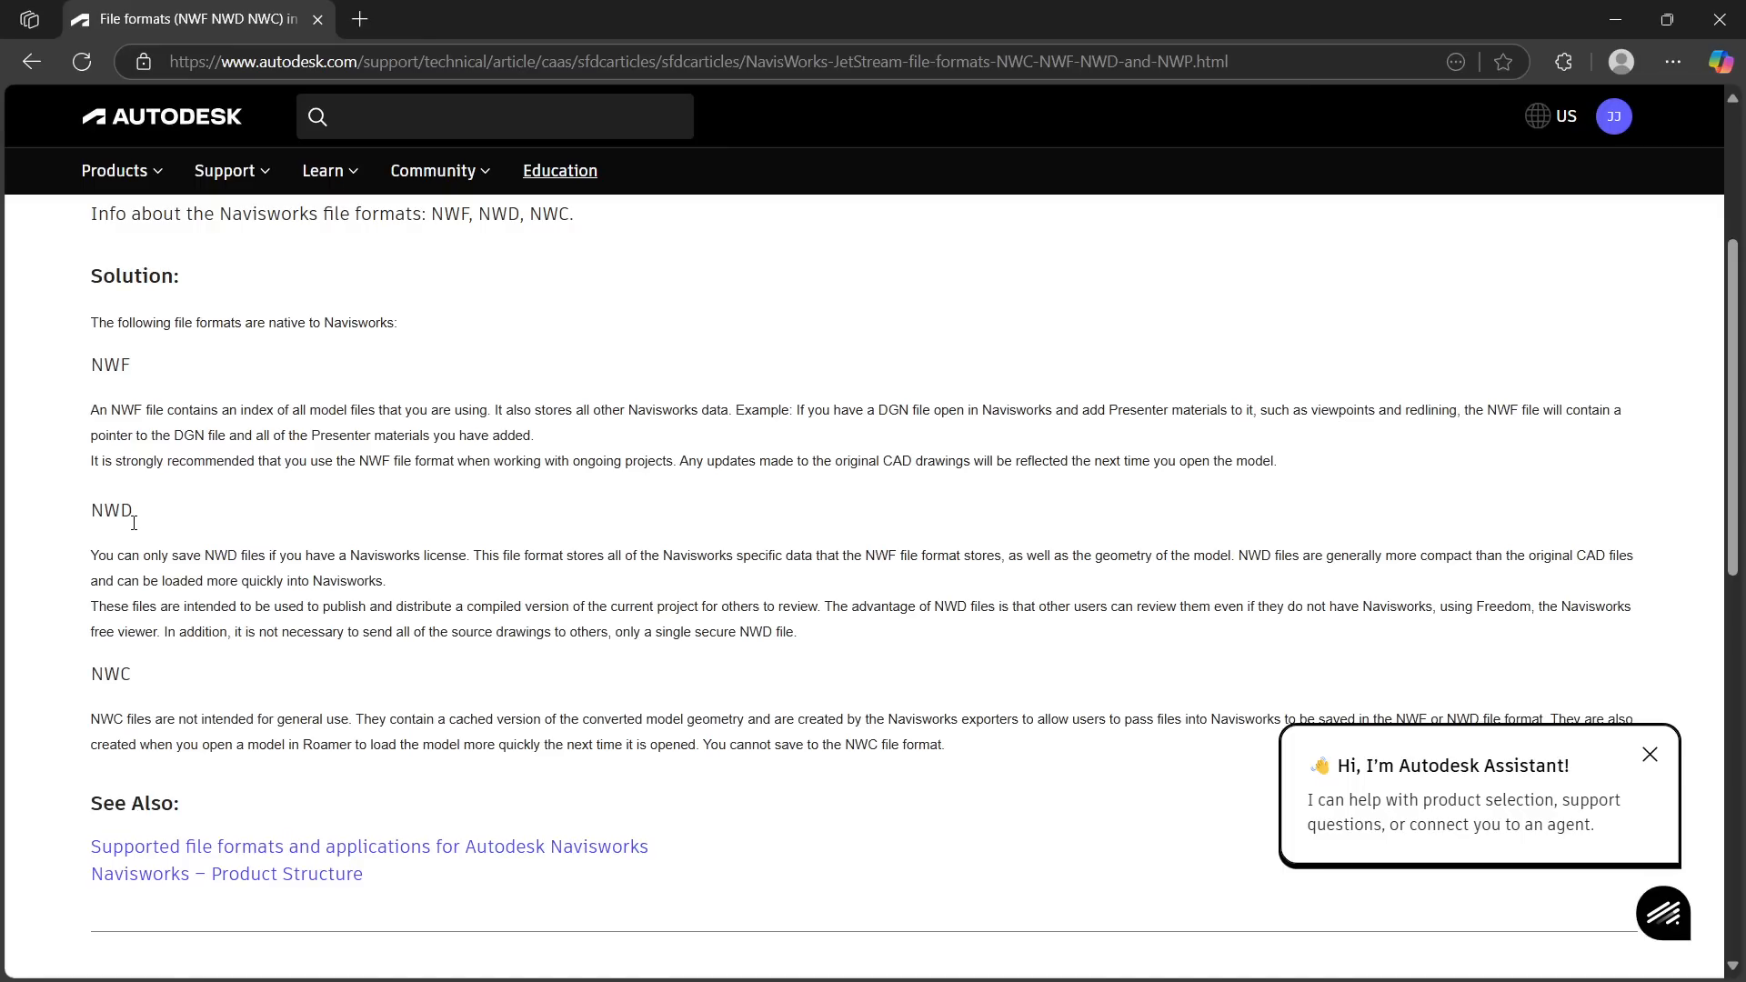
scroll(148, 535, "down", 3)
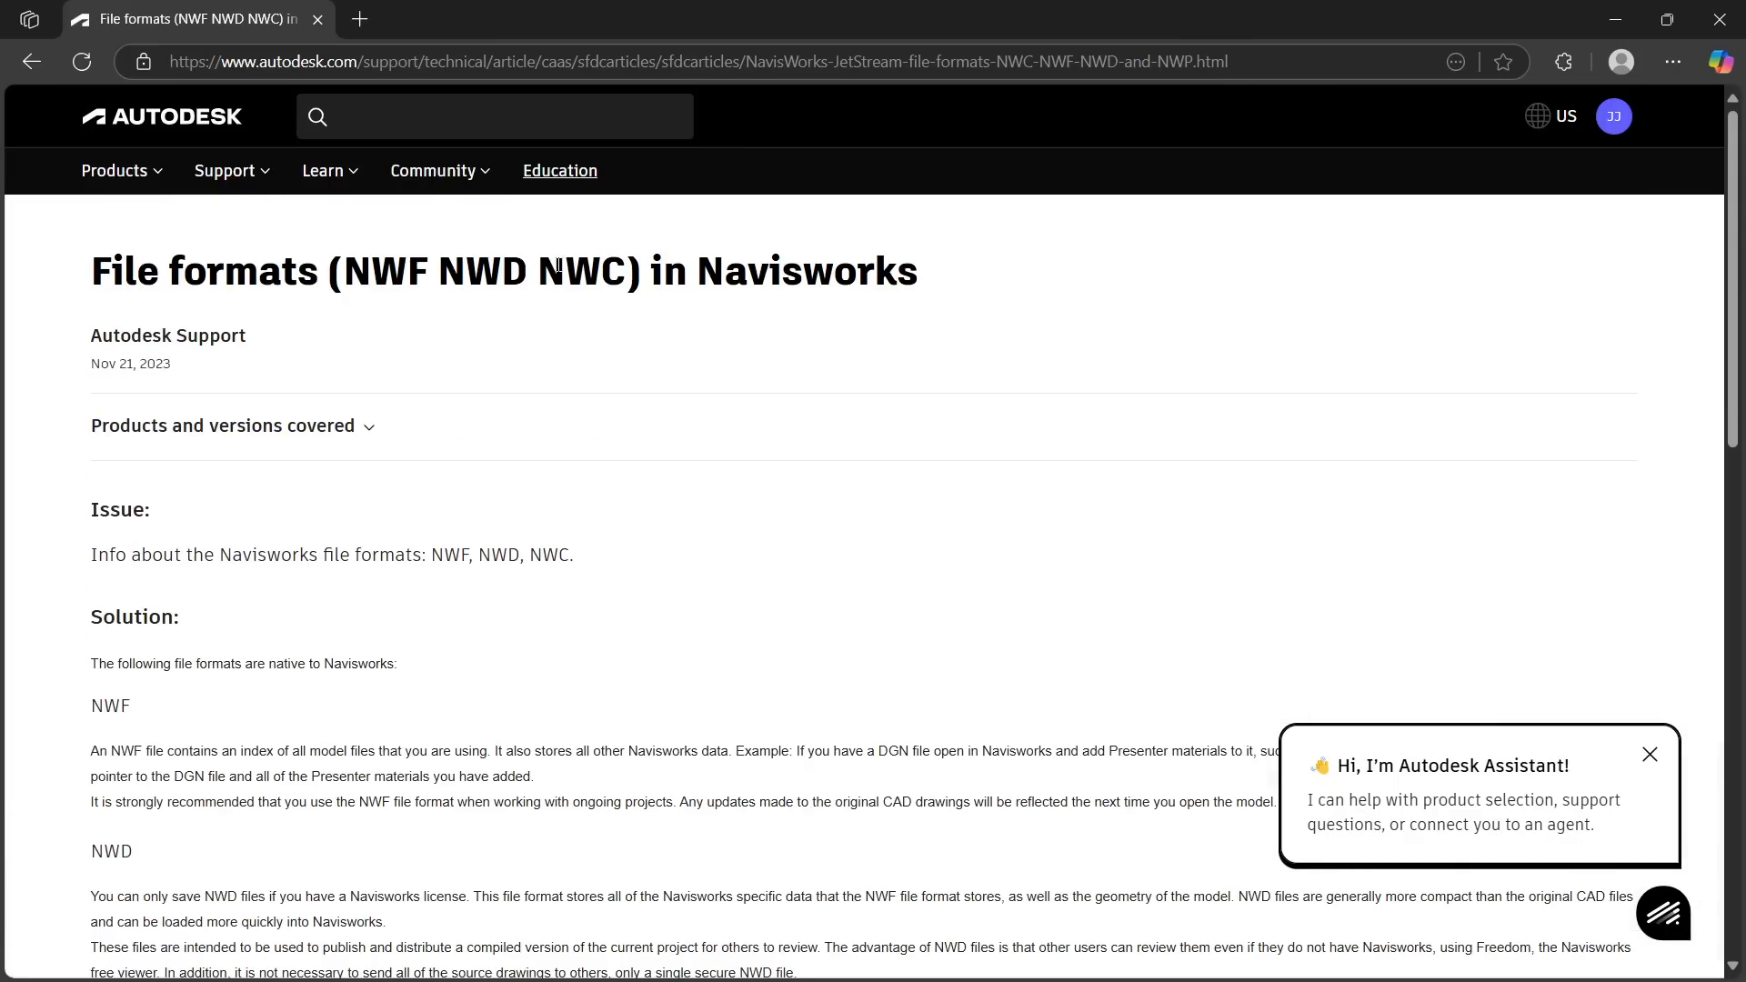
Highlight the format names NWF, NWD and NWC in turn in the article's heading to compare the three file types
left_click_drag(539, 270, 624, 268)
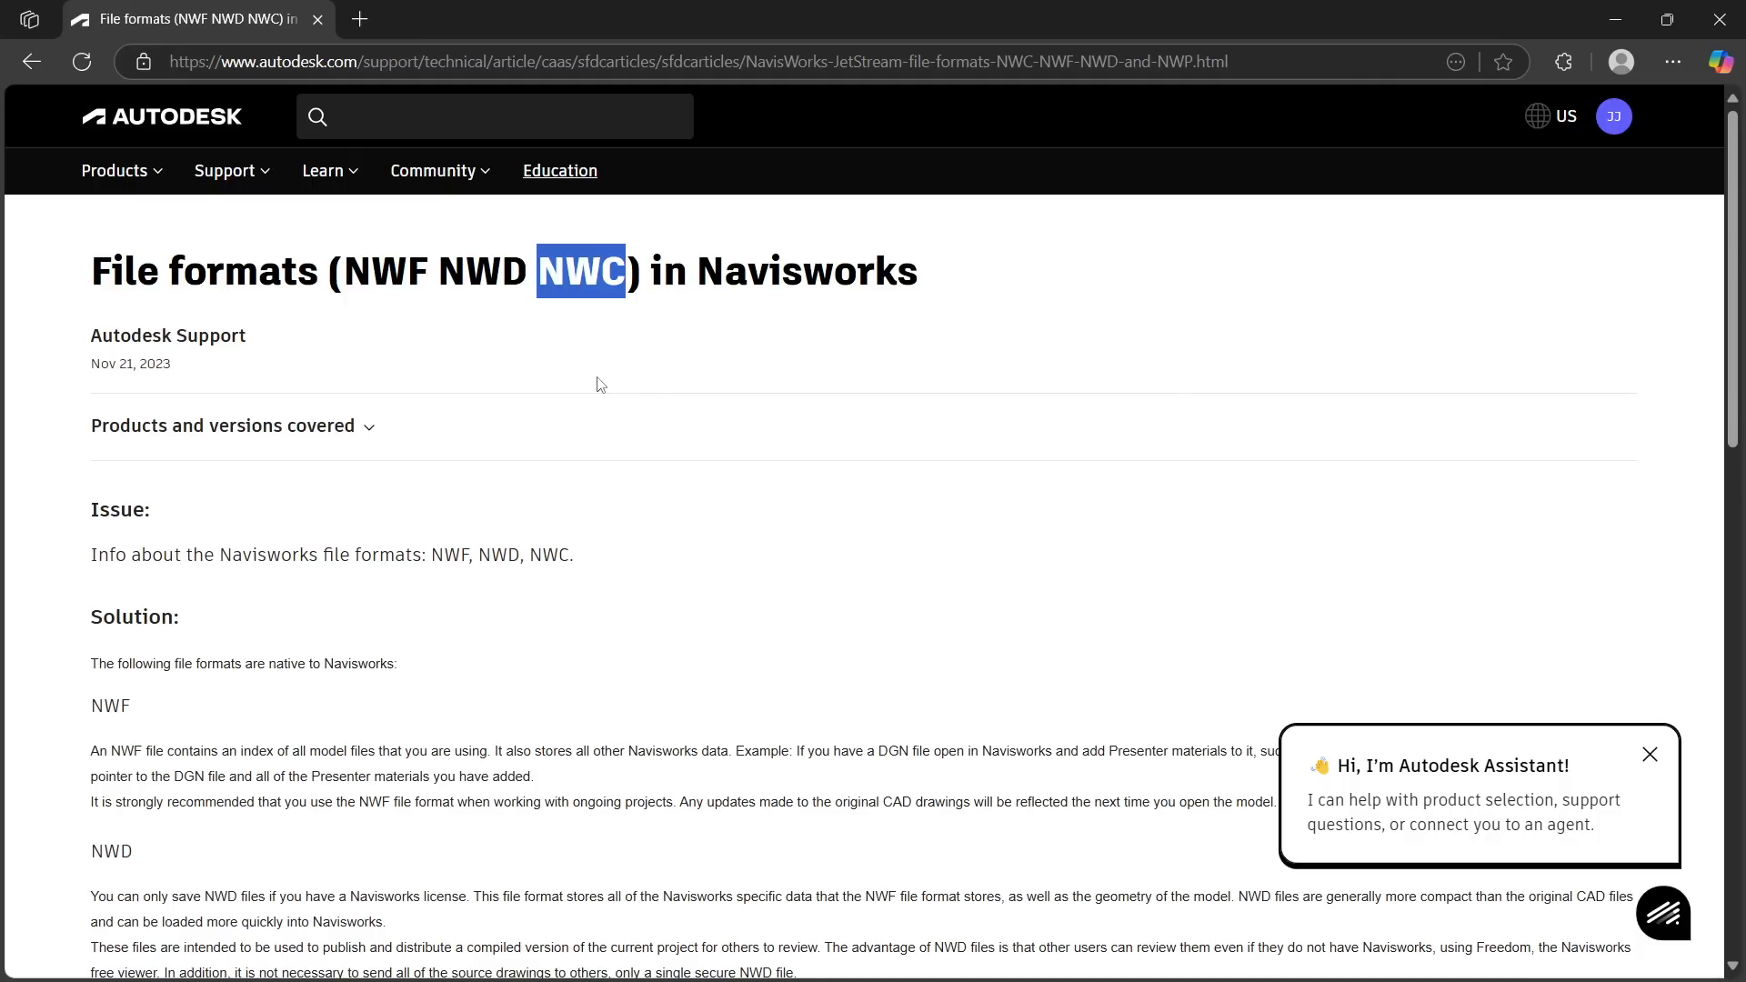
left_click(601, 385)
left_click_drag(344, 264, 518, 270)
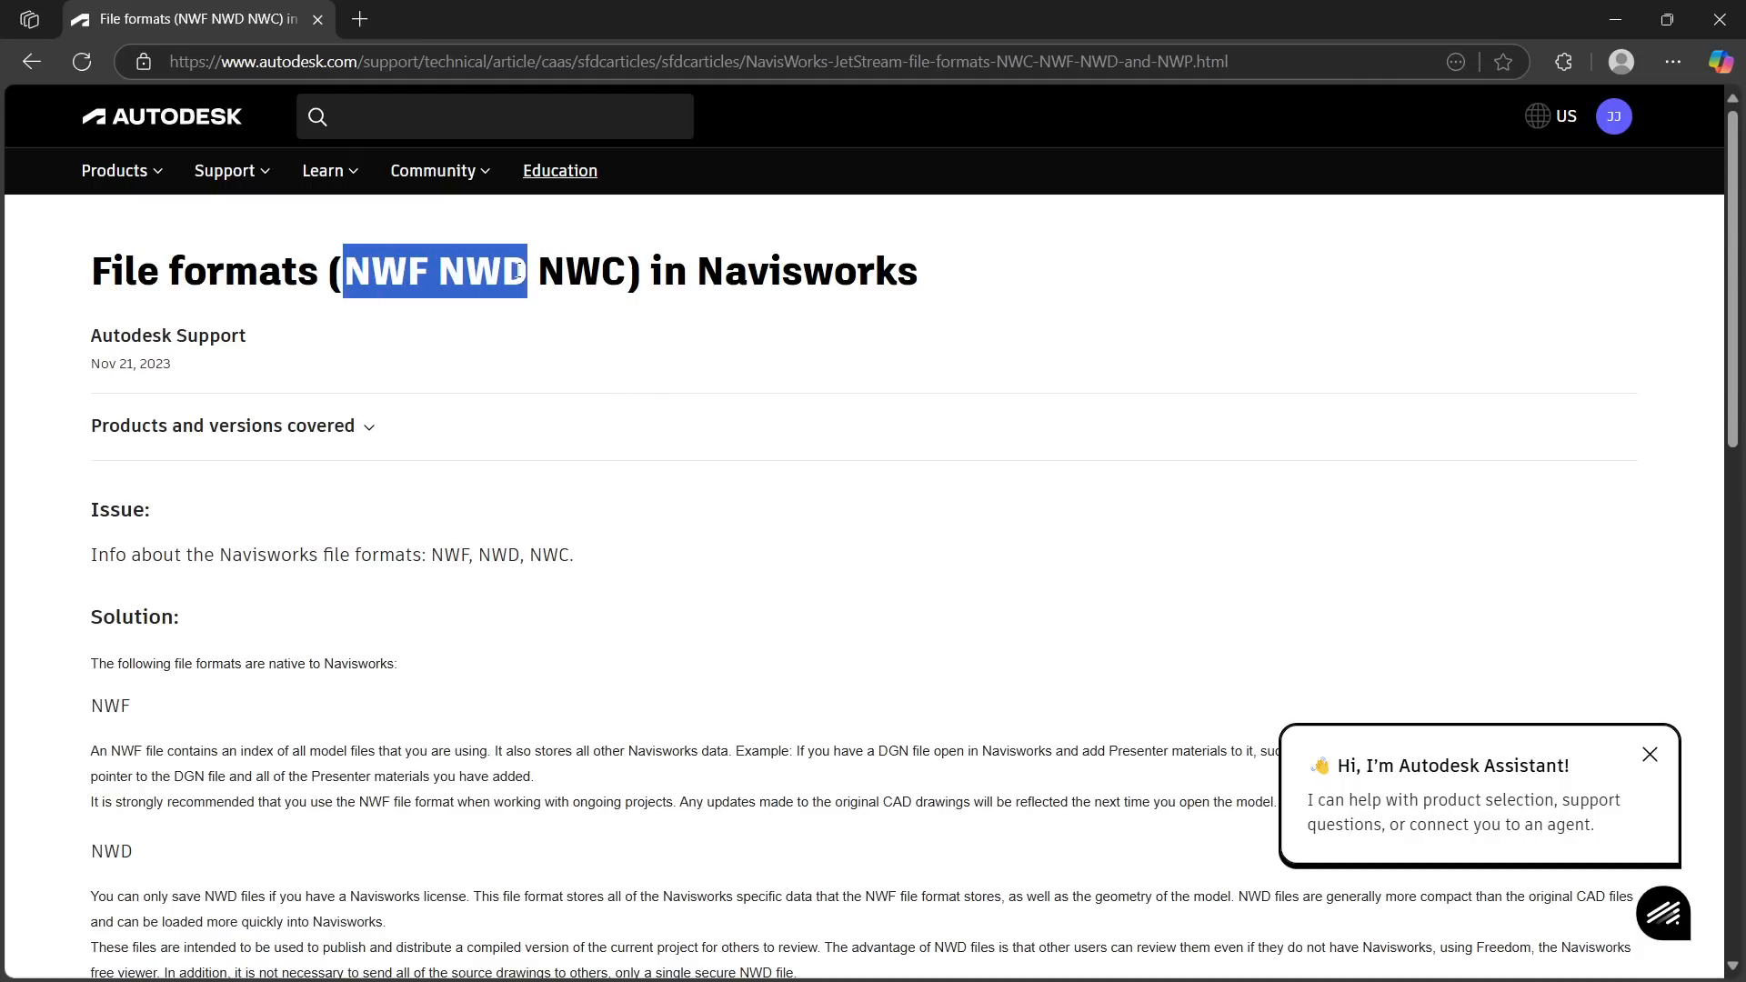
left_click(485, 336)
left_click_drag(439, 270, 528, 273)
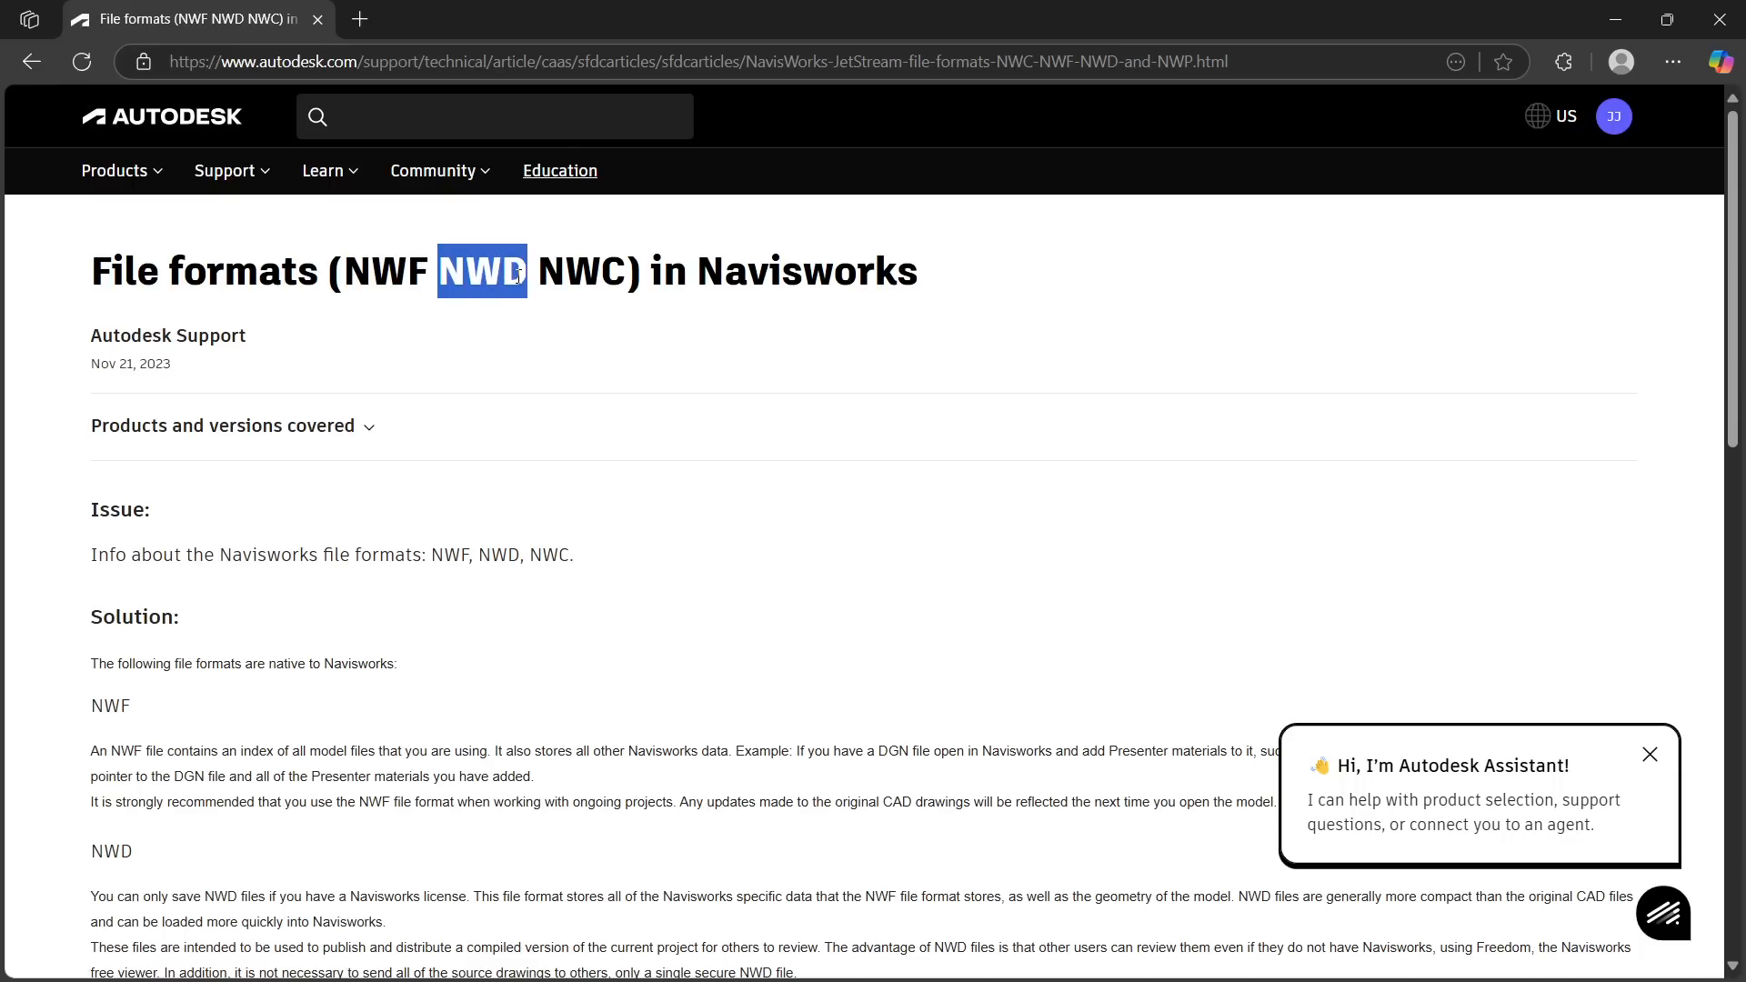
left_click(510, 319)
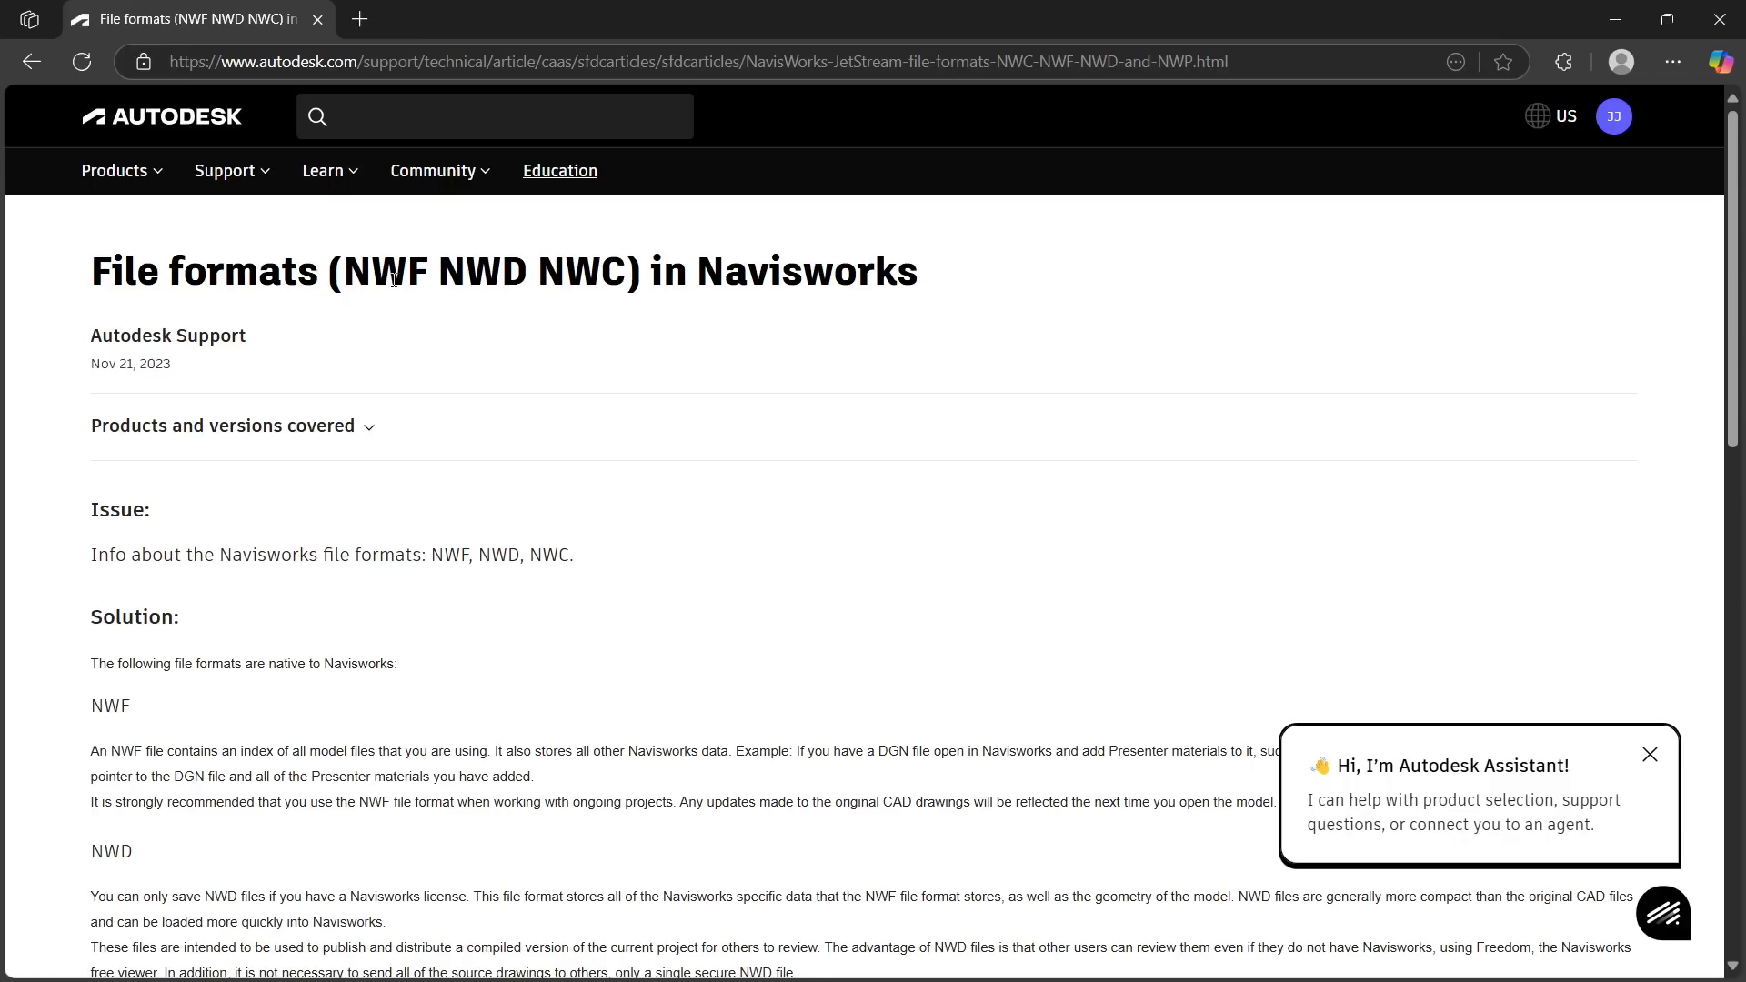
left_click_drag(344, 270, 428, 271)
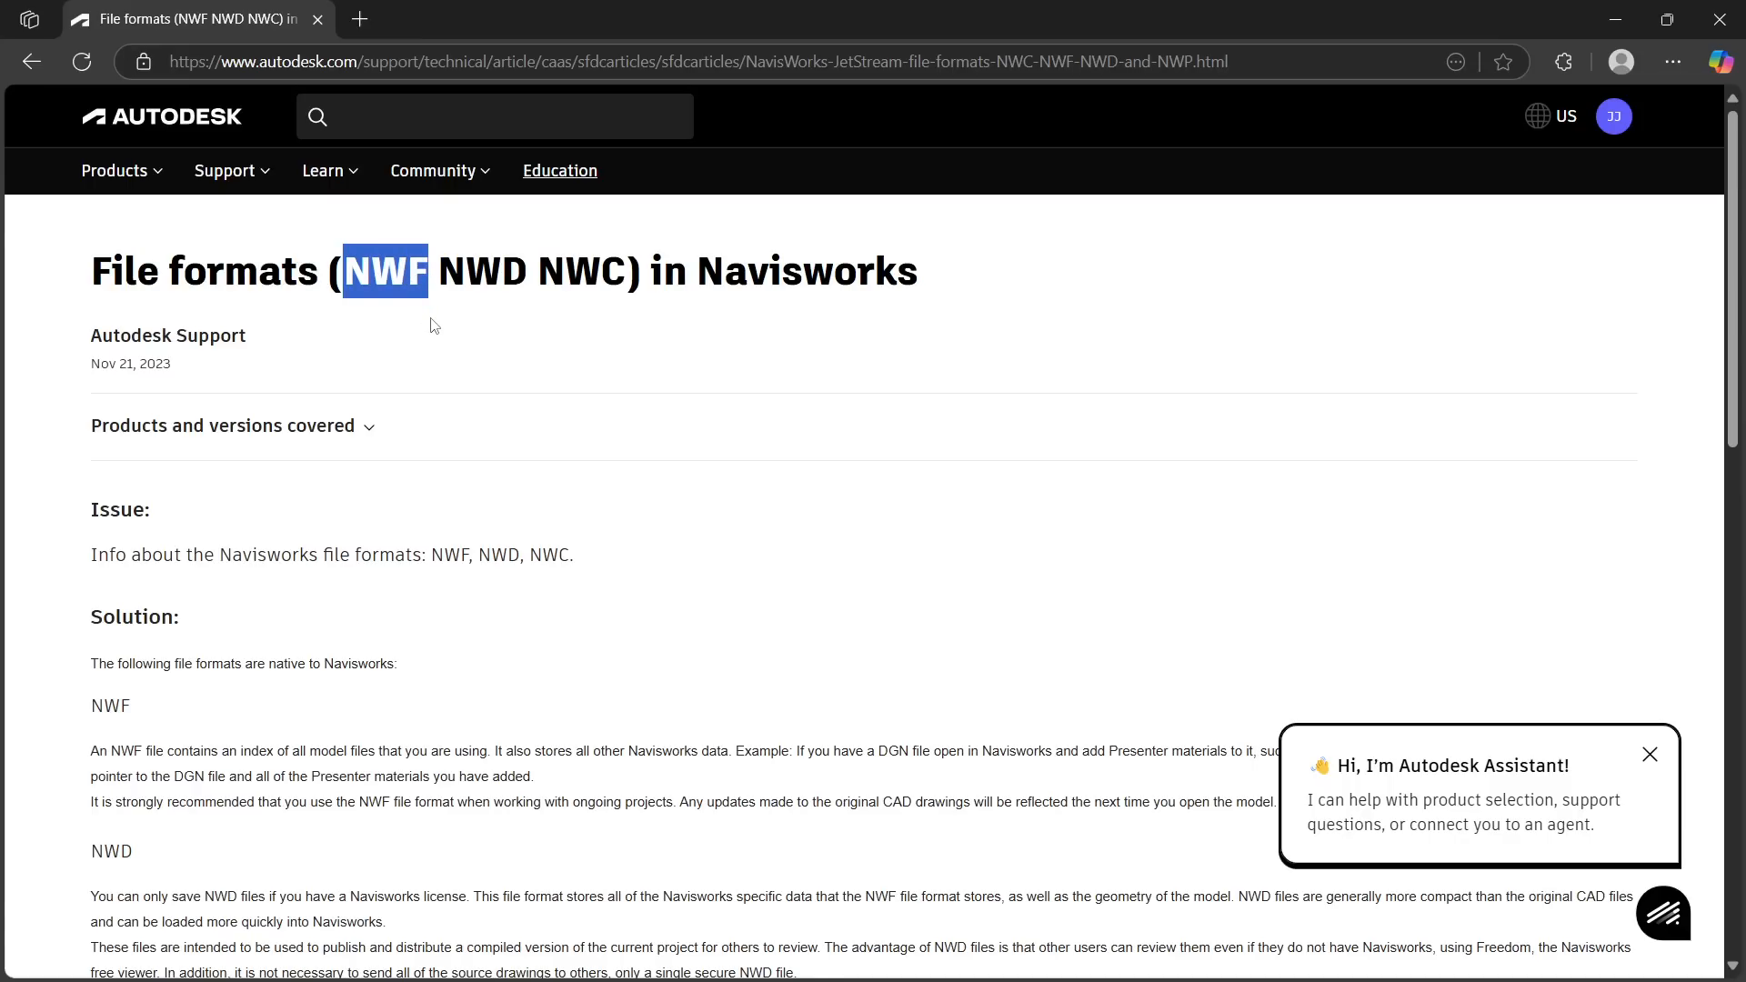
left_click_drag(537, 271, 624, 267)
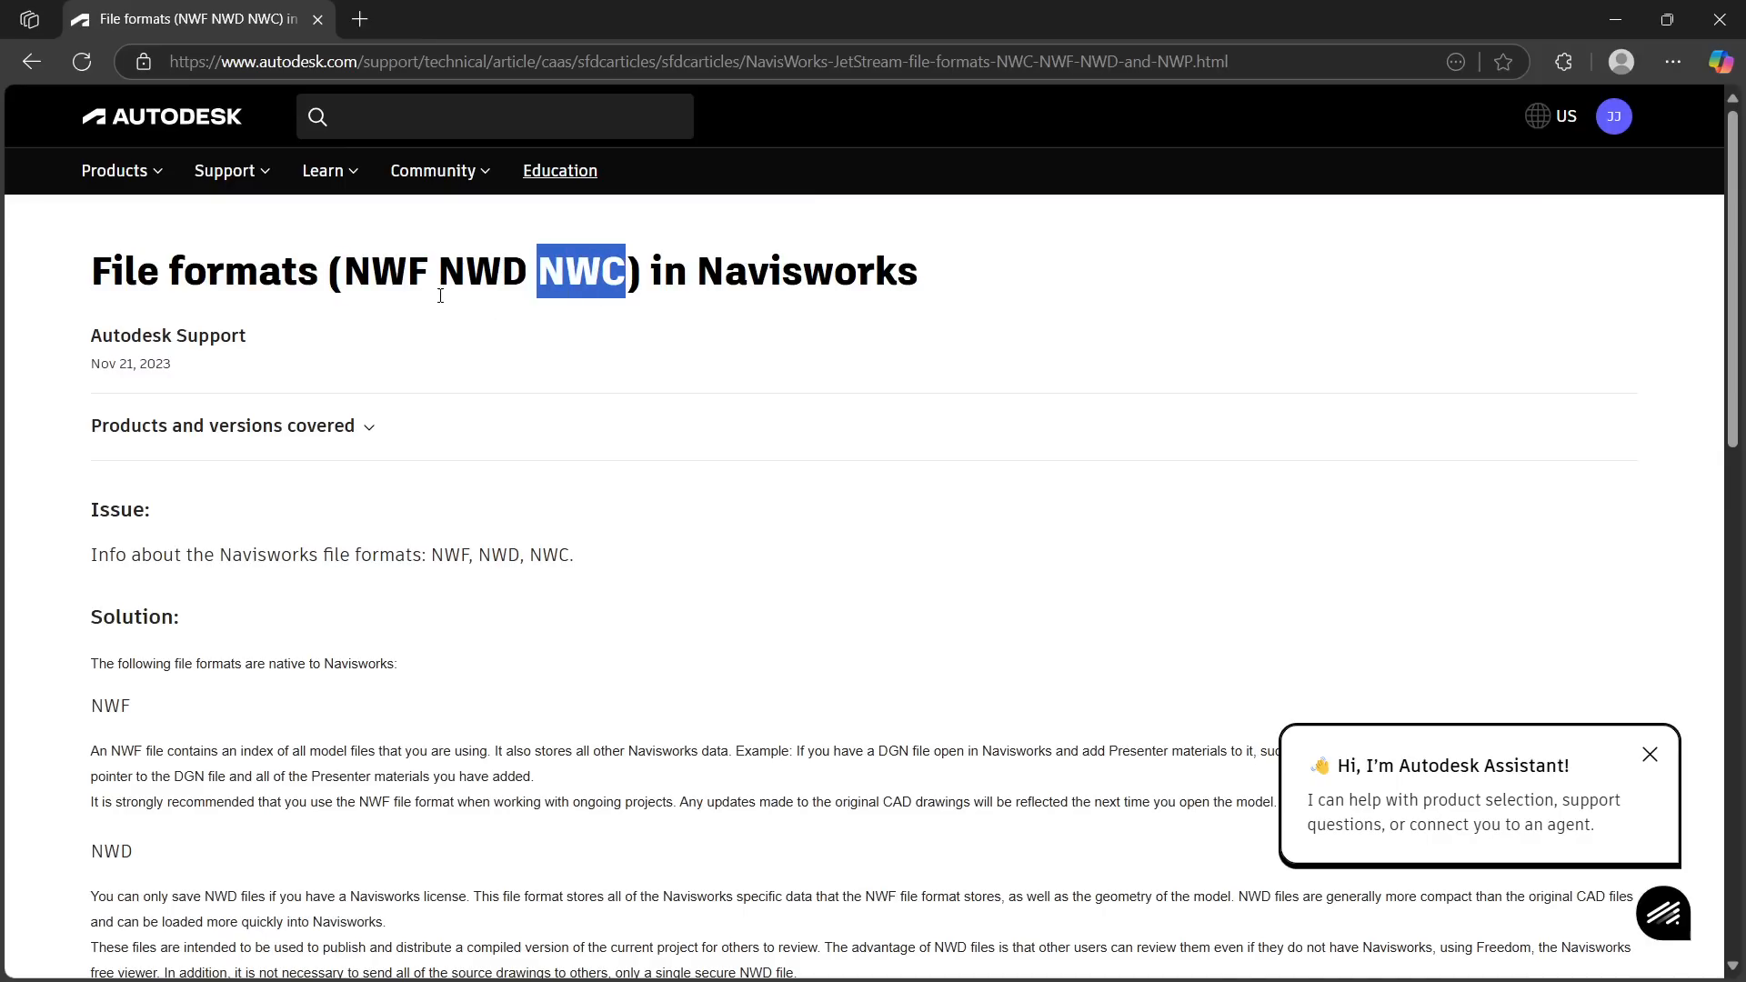
left_click_drag(436, 271, 356, 264)
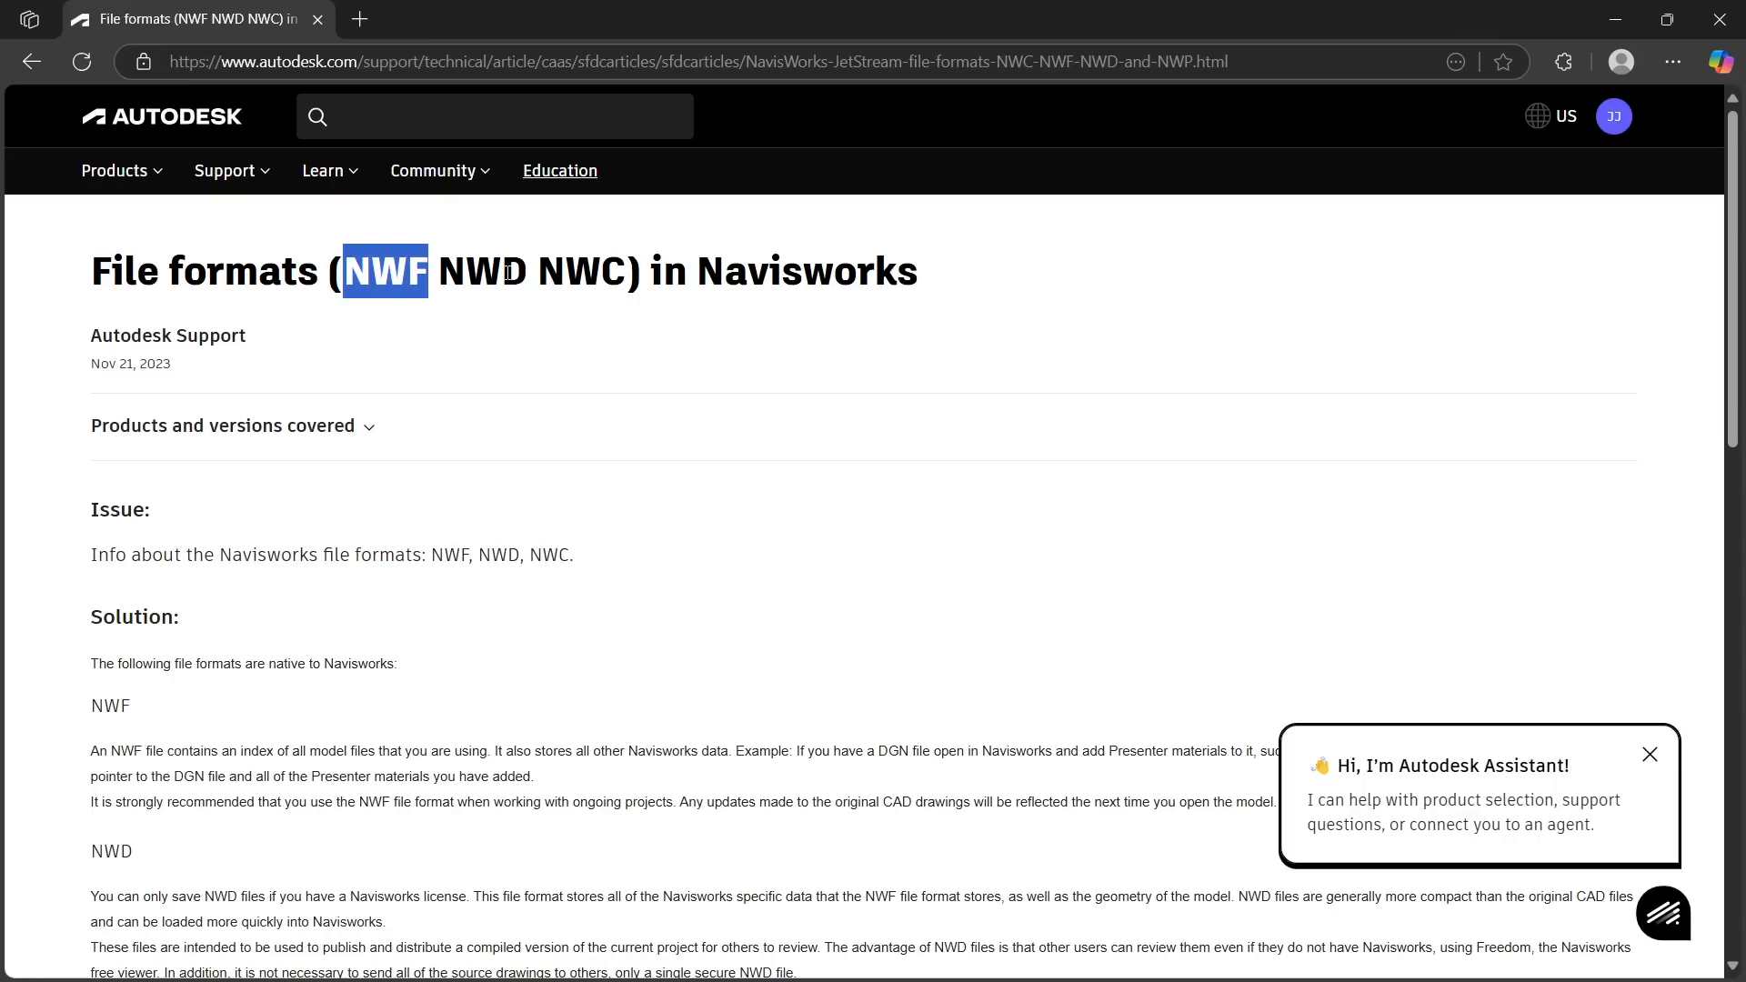
left_click_drag(538, 270, 627, 269)
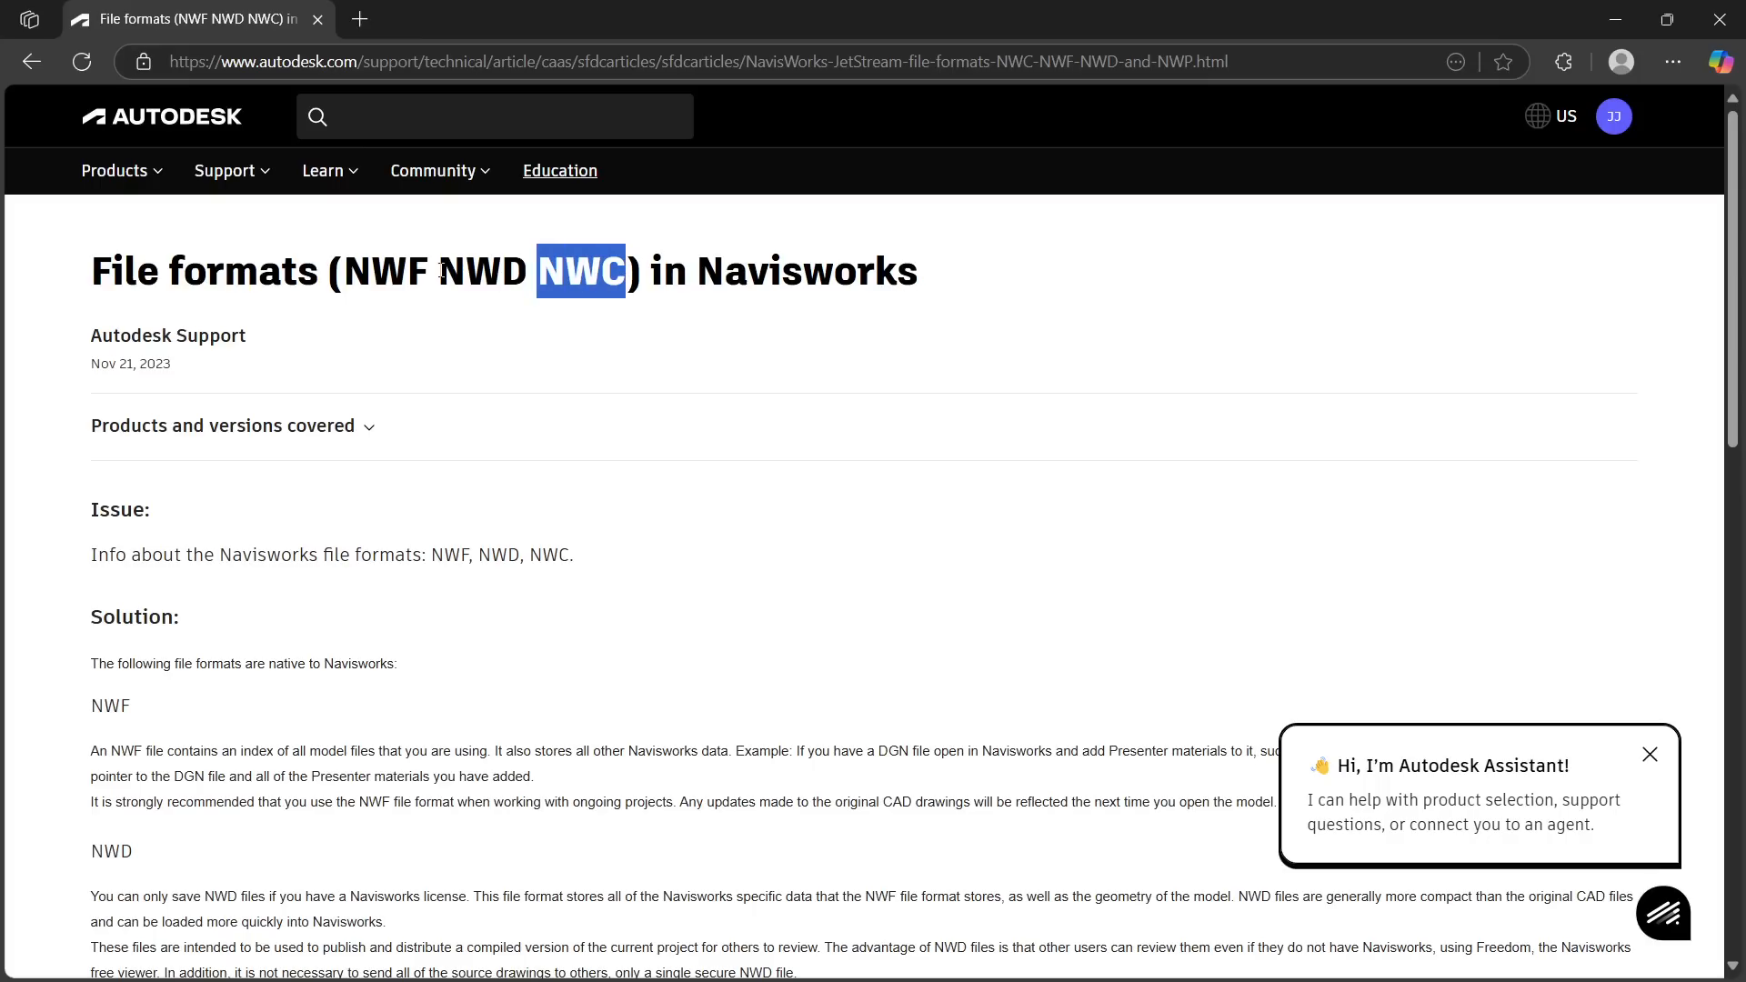
left_click_drag(439, 270, 518, 270)
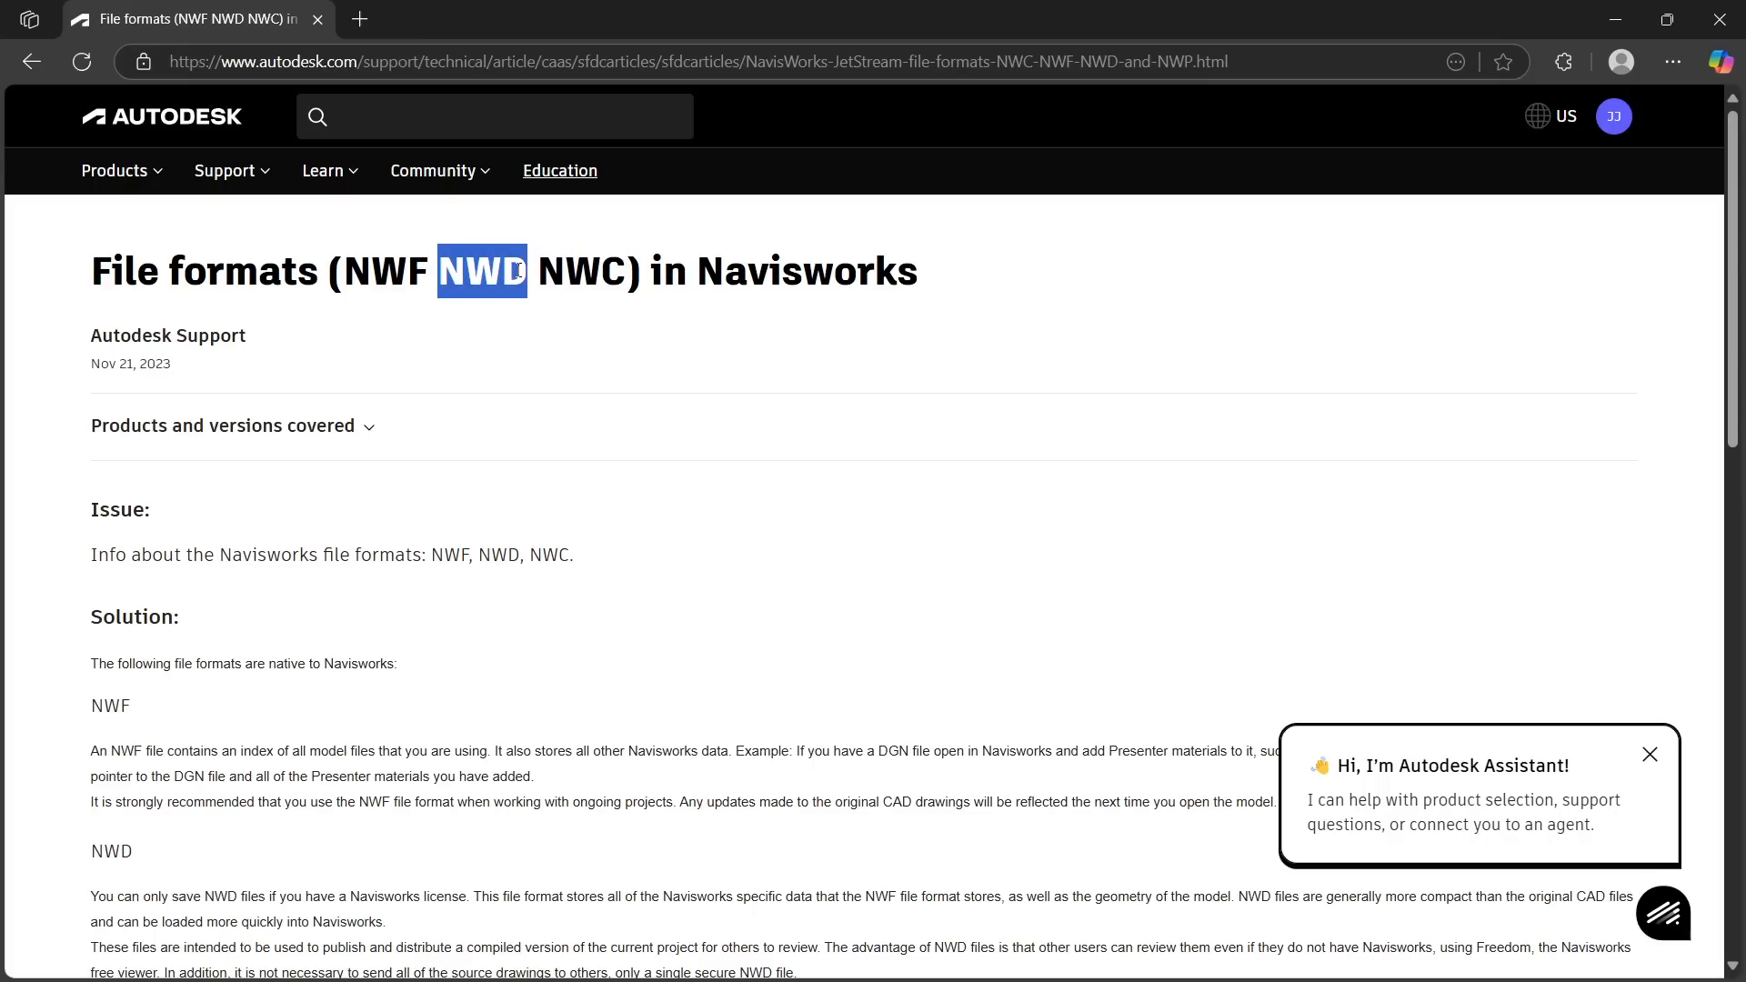
left_click(502, 338)
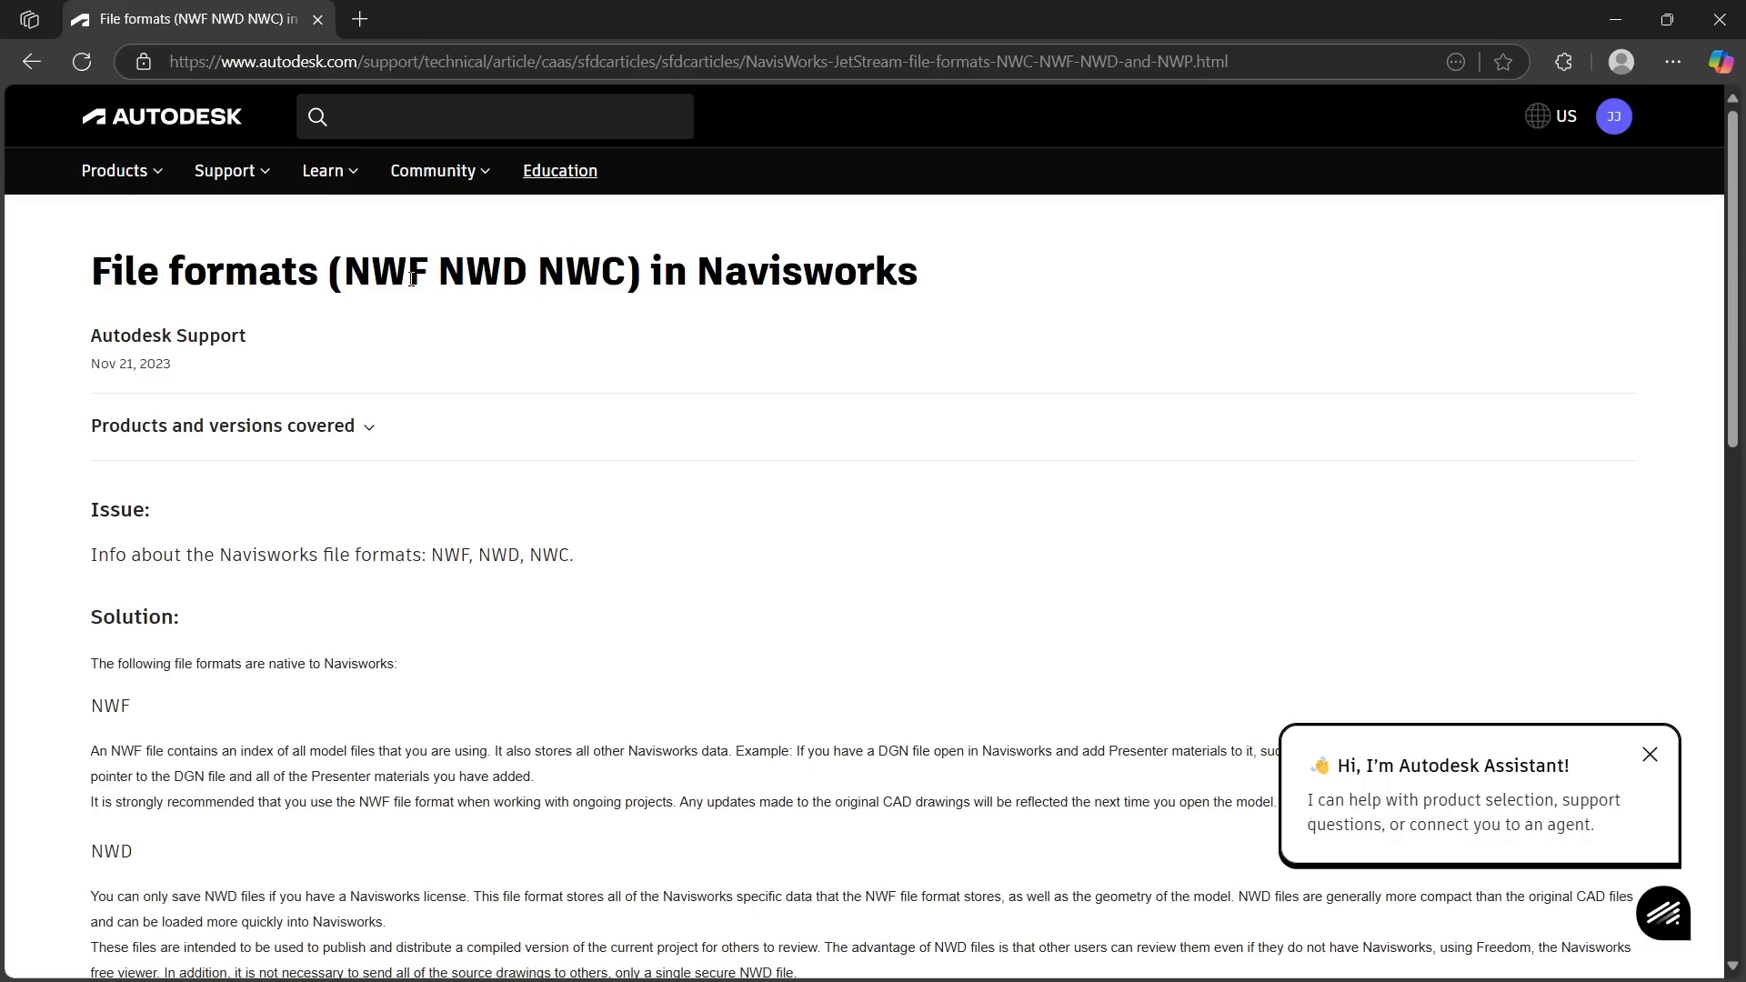
left_click_drag(425, 273, 367, 272)
left_click(509, 350)
left_click_drag(538, 276, 632, 274)
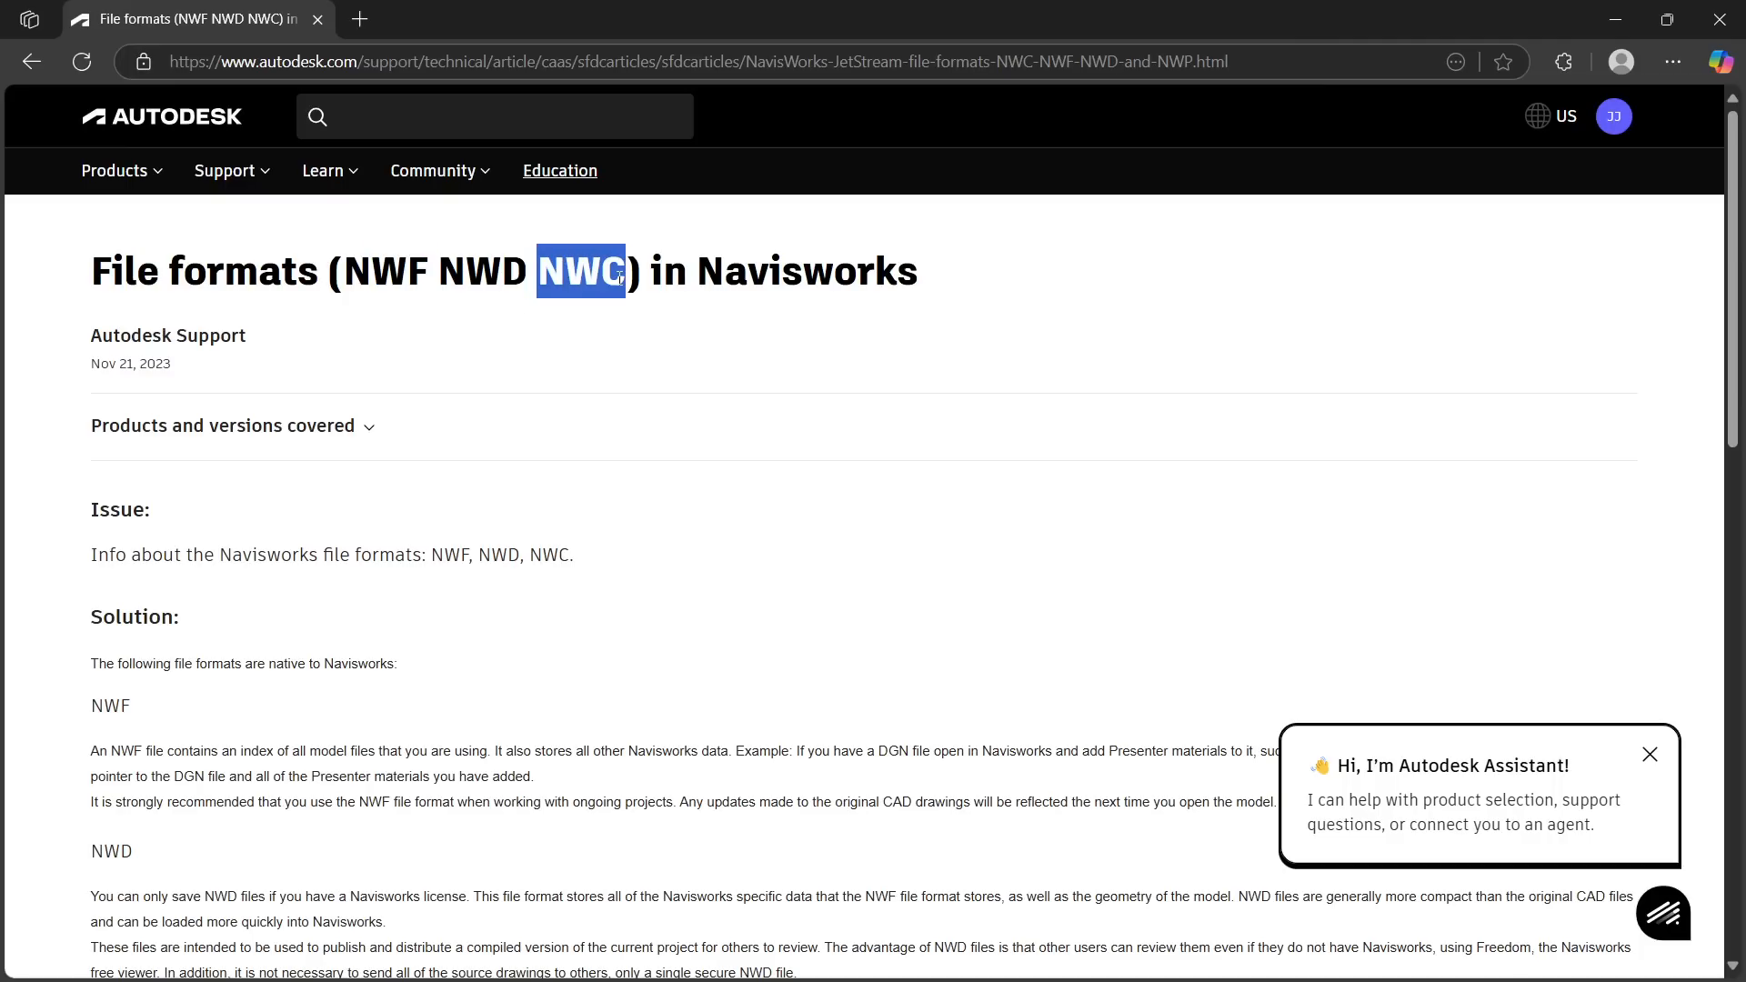
left_click(424, 268)
left_click_drag(424, 269, 350, 264)
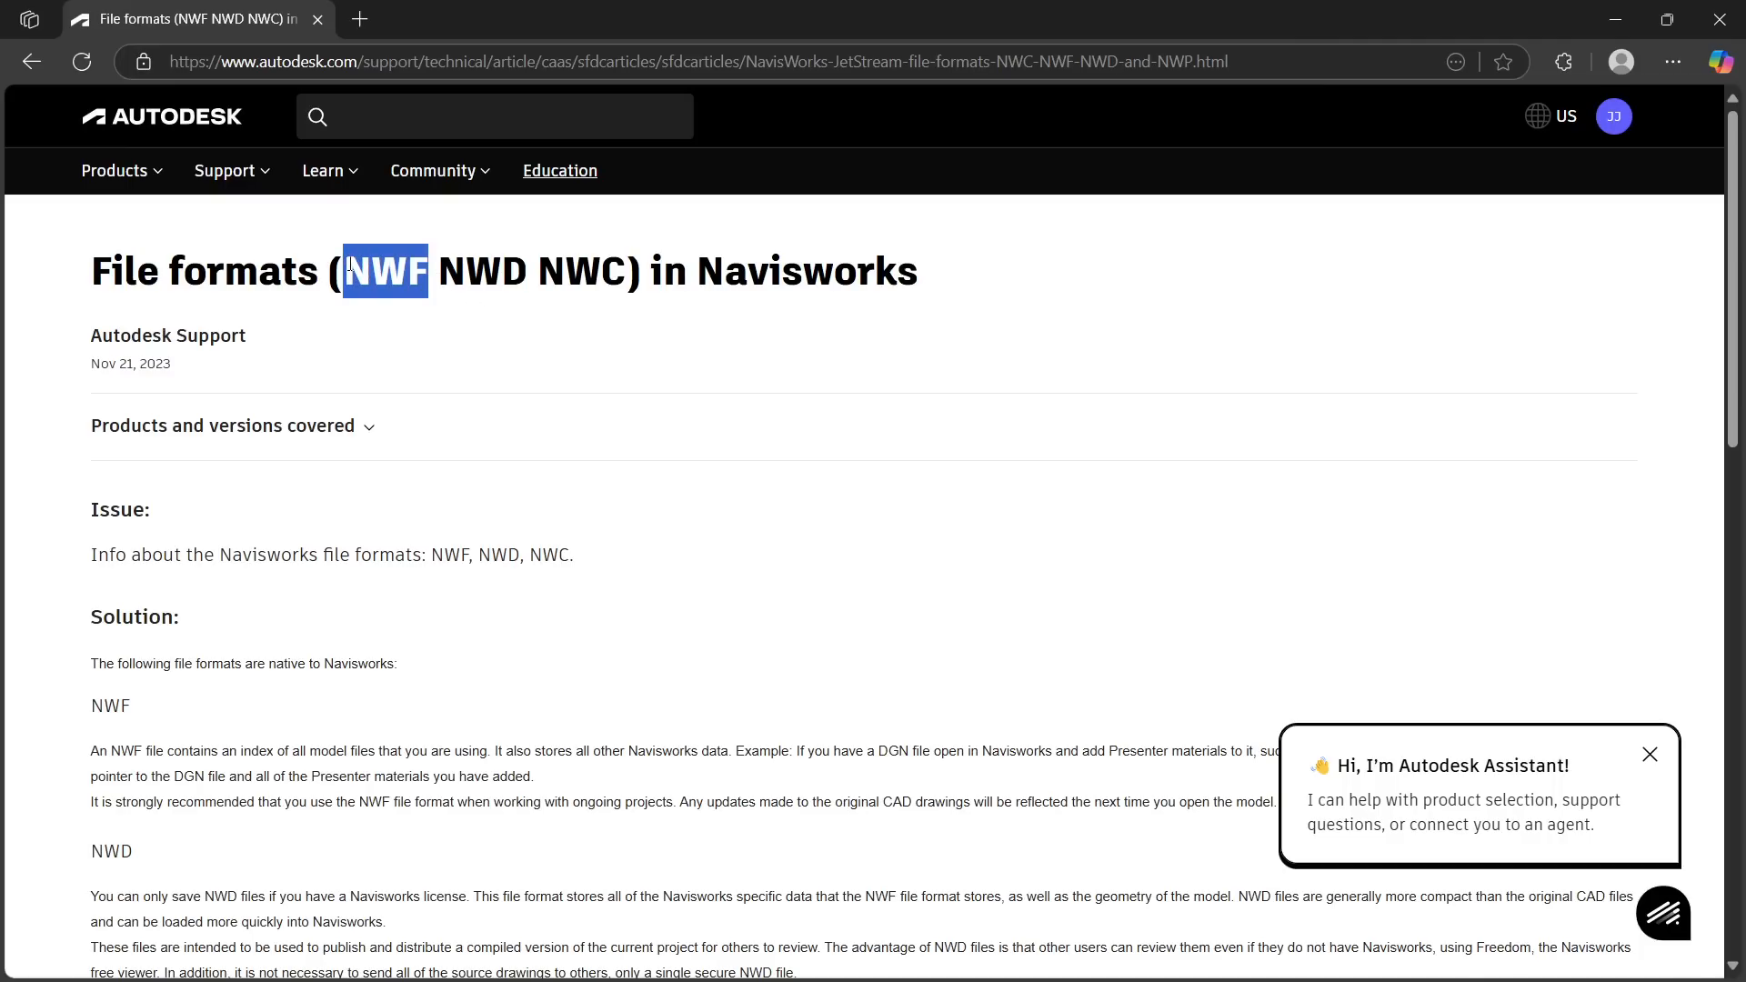
left_click(438, 307)
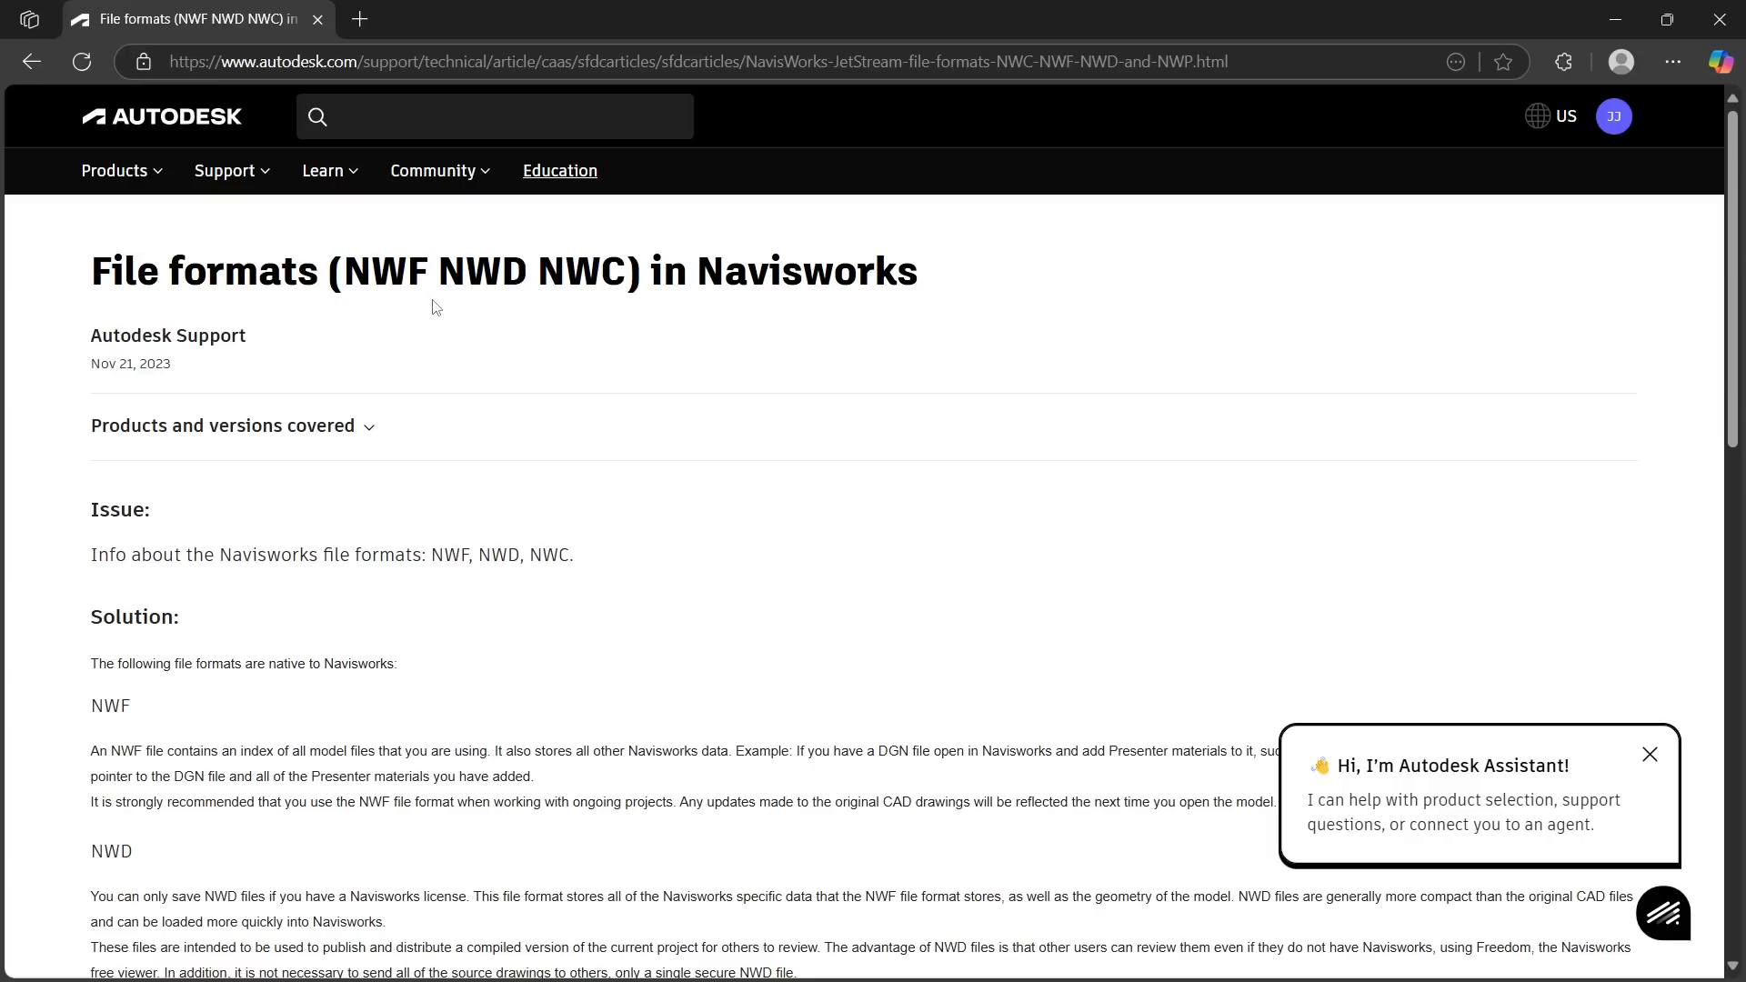
left_click_drag(435, 272, 355, 267)
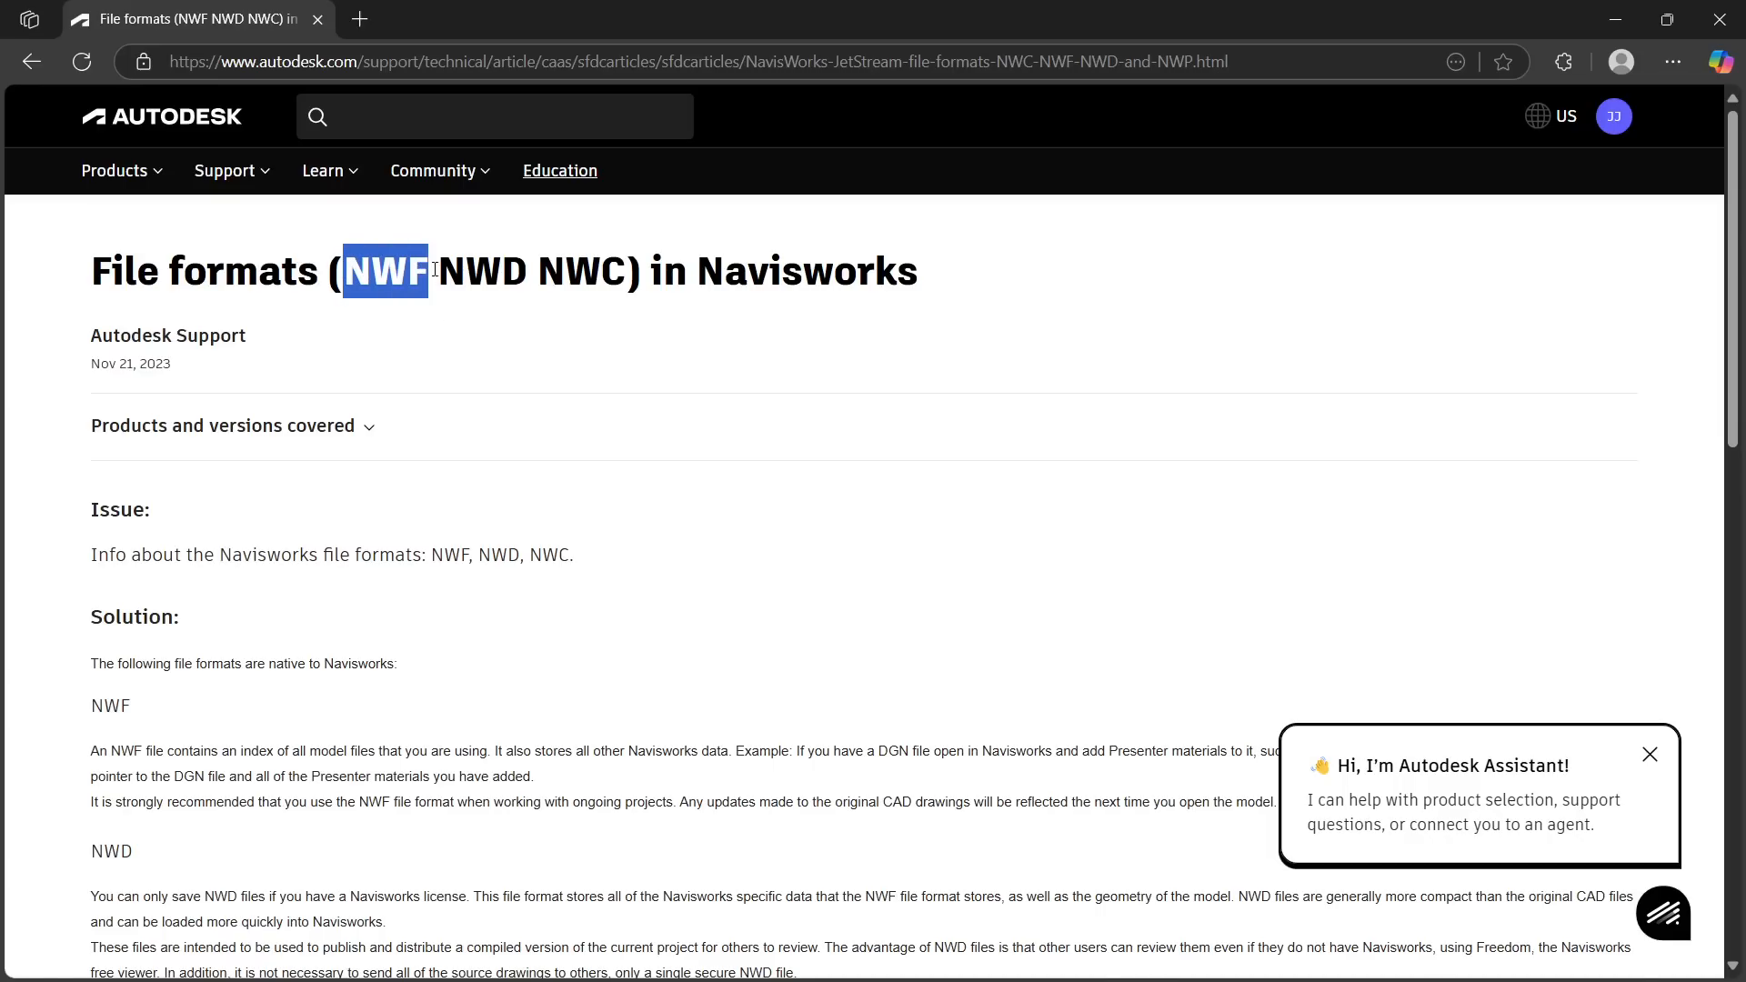
left_click_drag(440, 271, 529, 274)
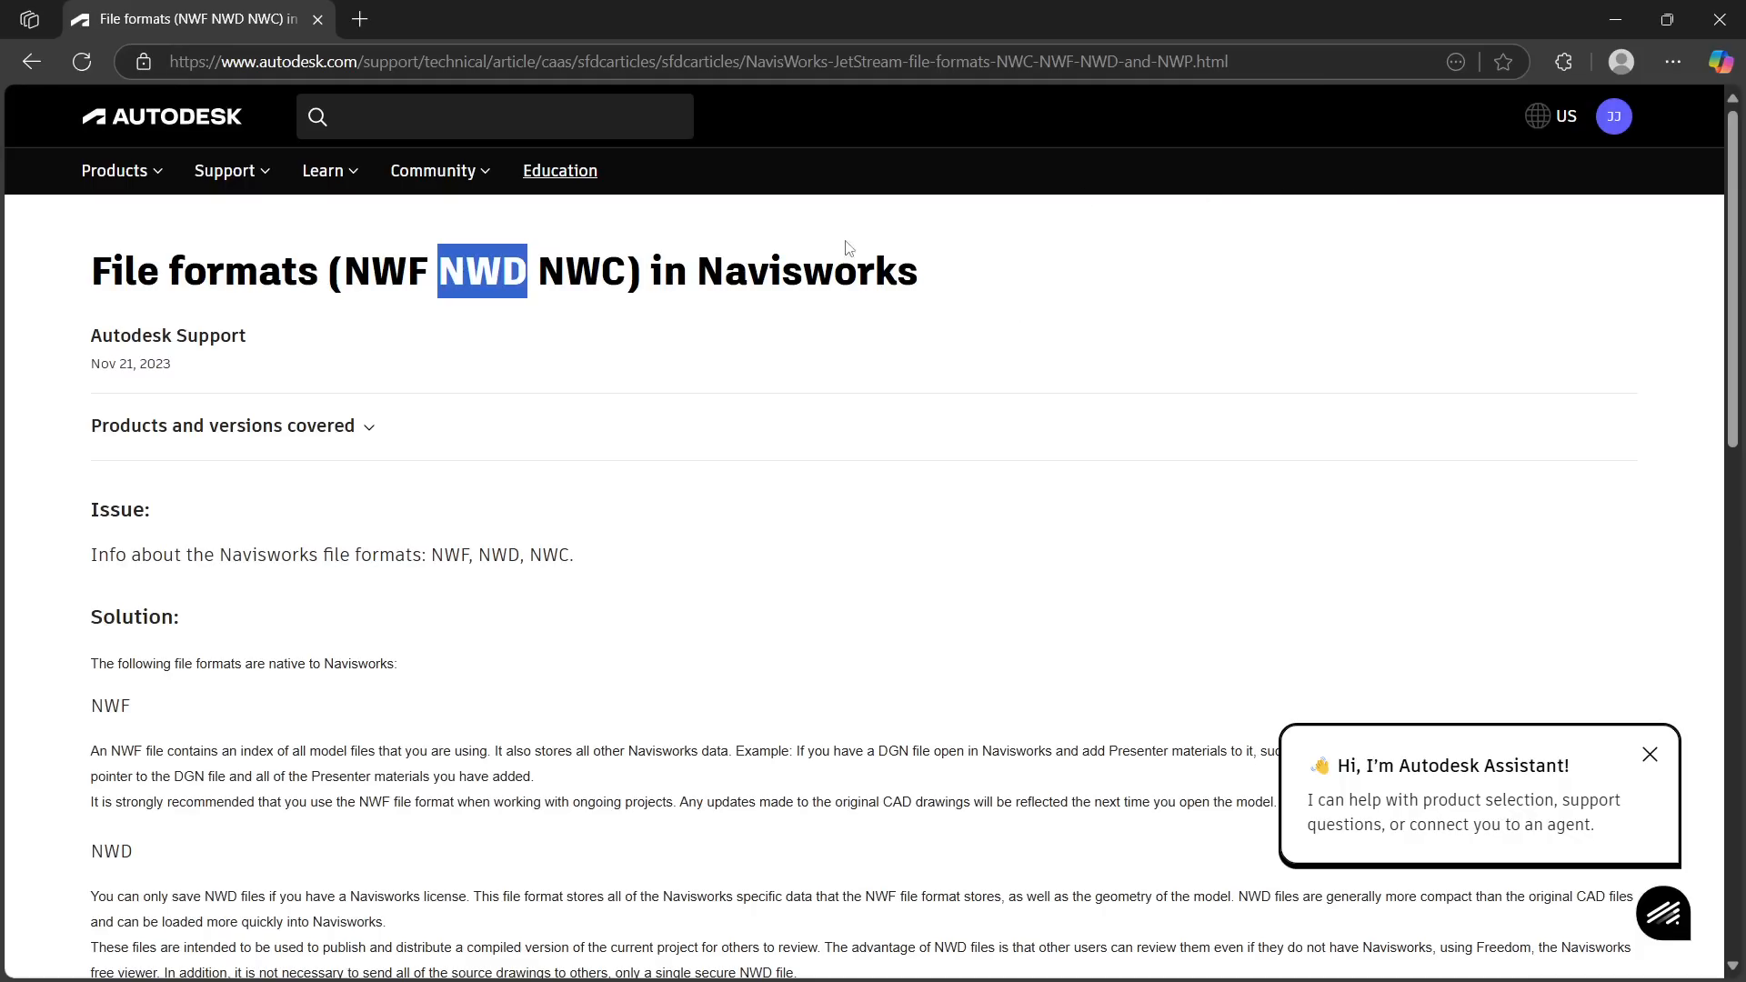
left_click_drag(630, 272, 354, 267)
left_click(418, 278)
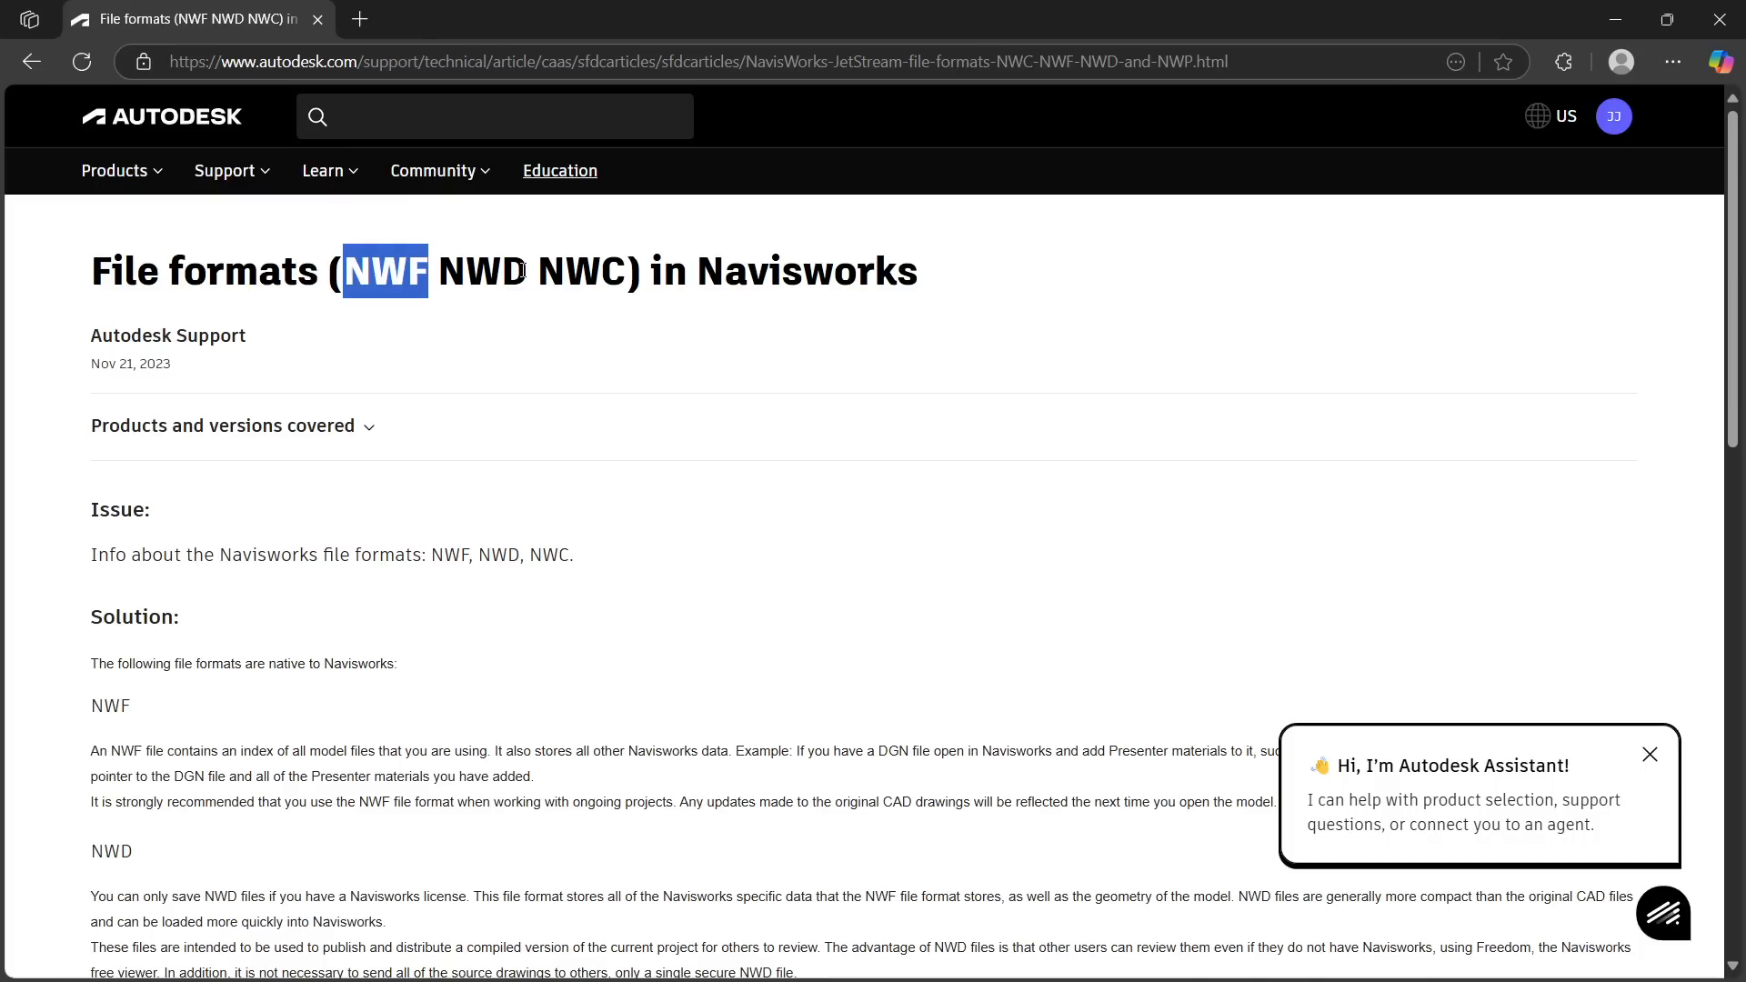
left_click_drag(527, 270, 448, 266)
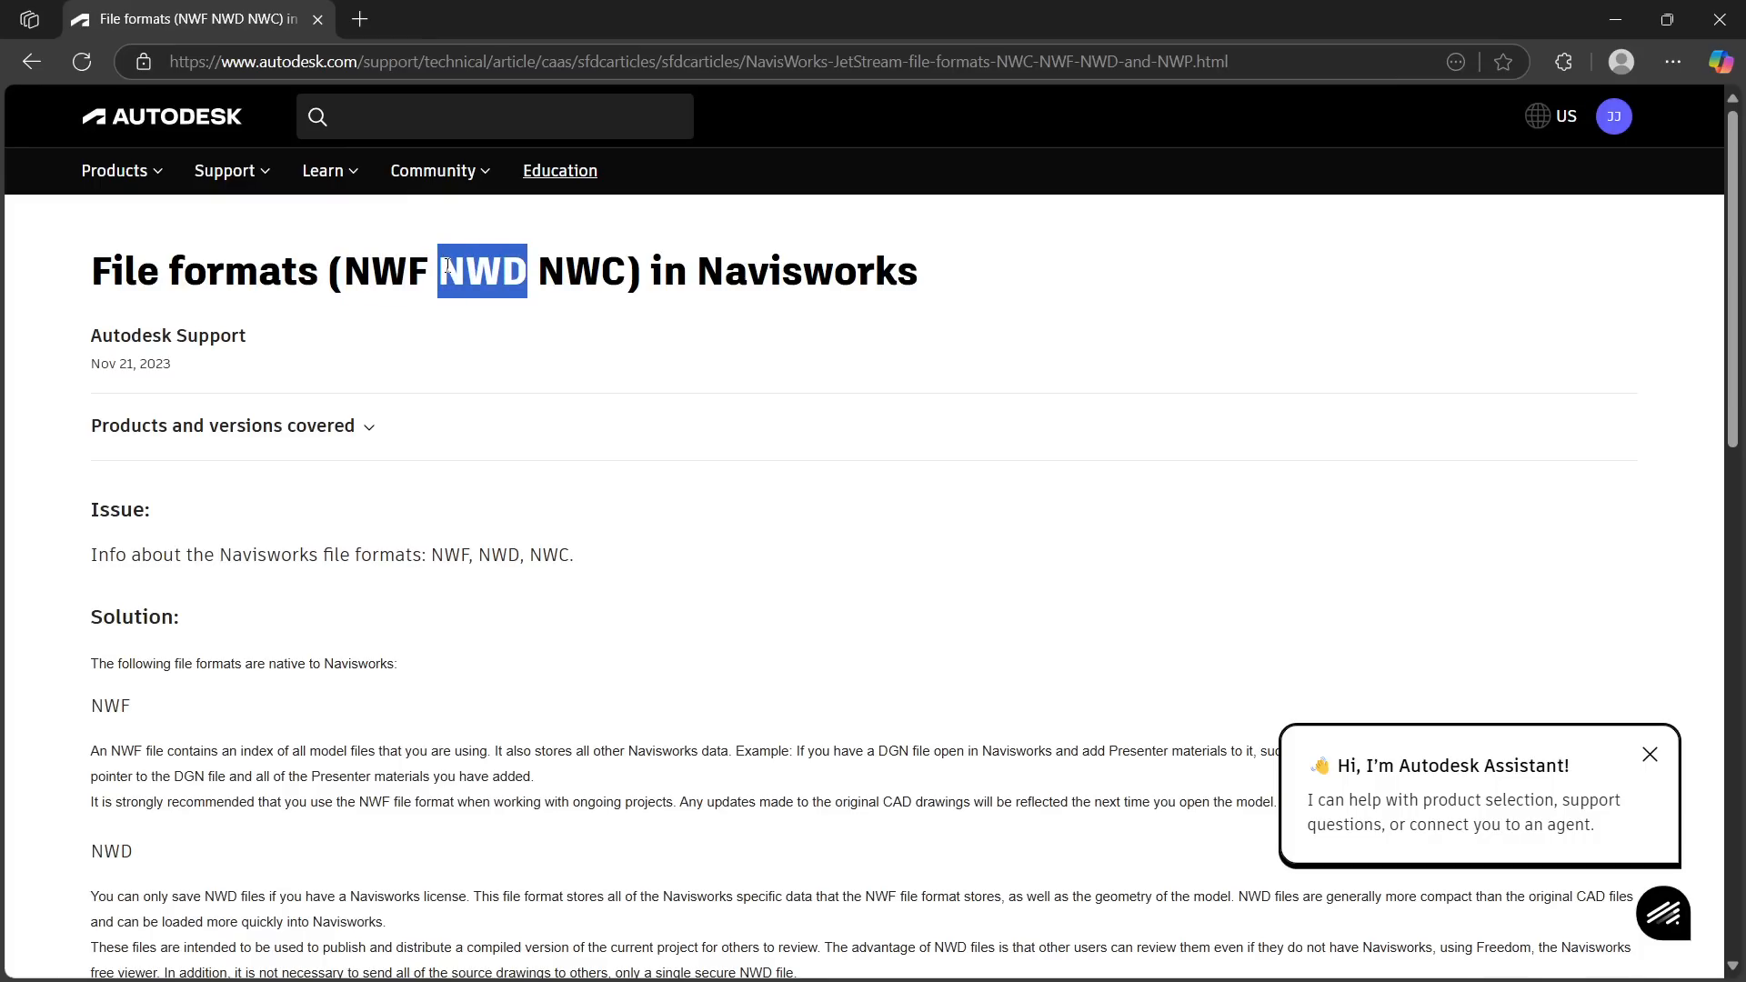
left_click_drag(627, 270, 544, 269)
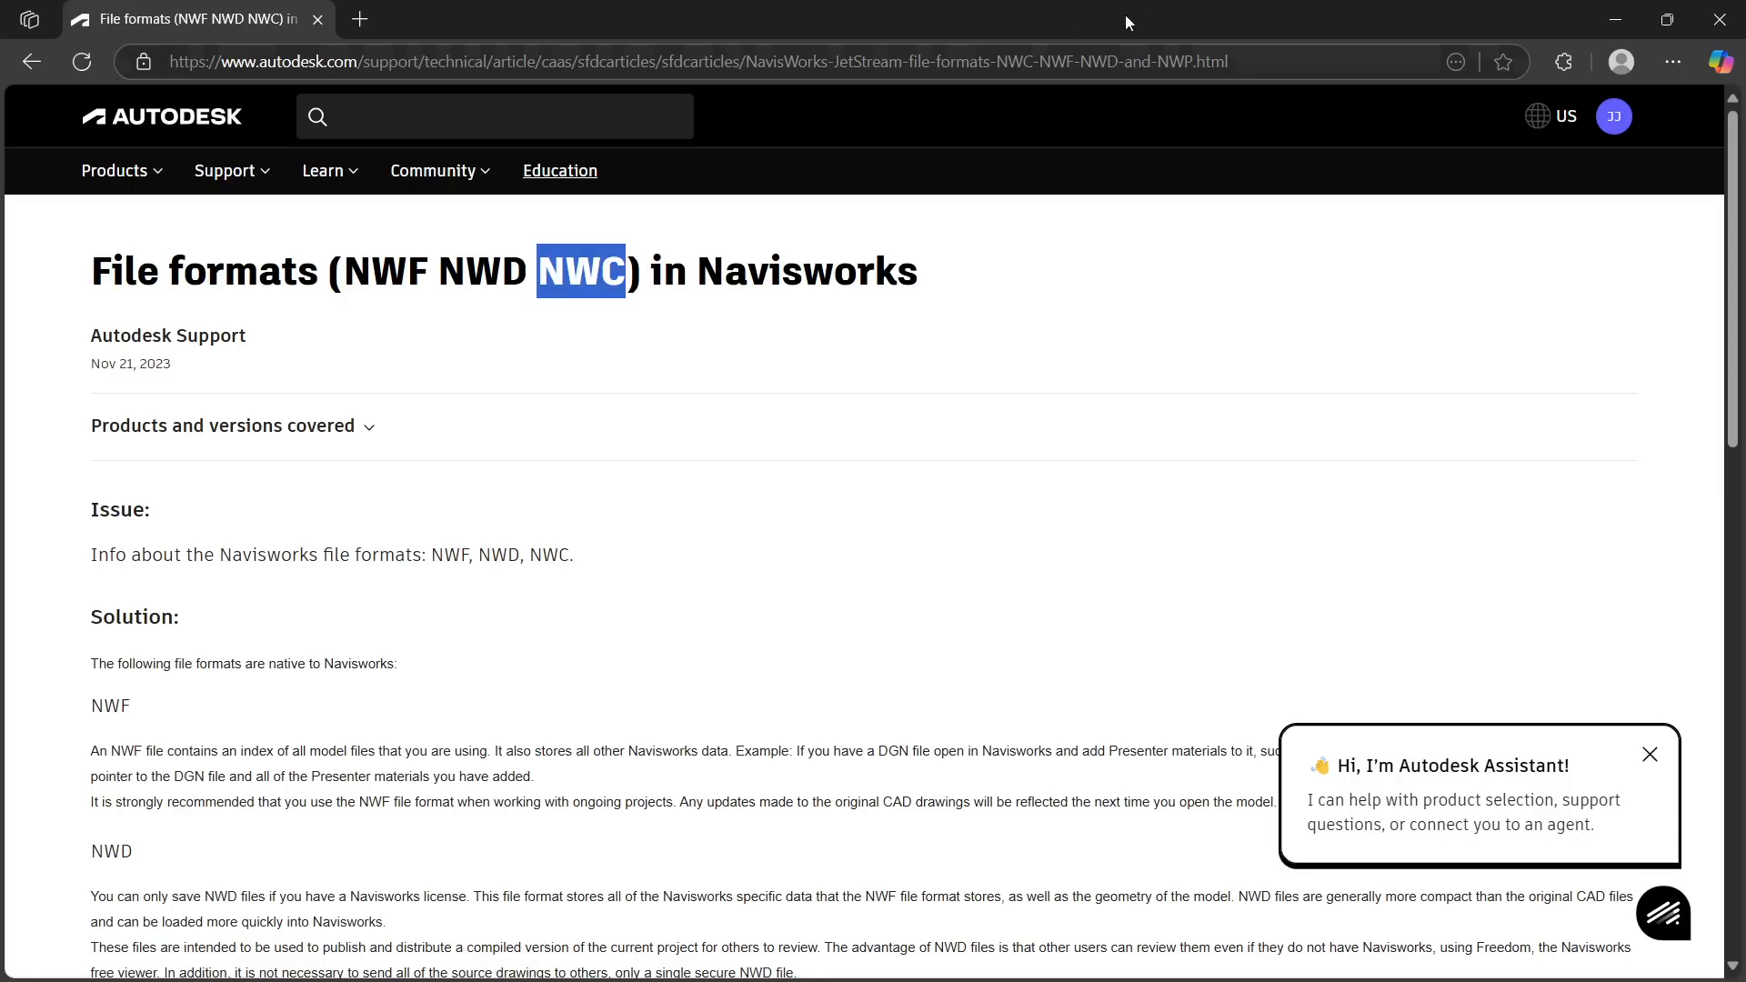
Switch back to Revit and start the Navisworks 2025 export of File 1
left_click(1606, 8)
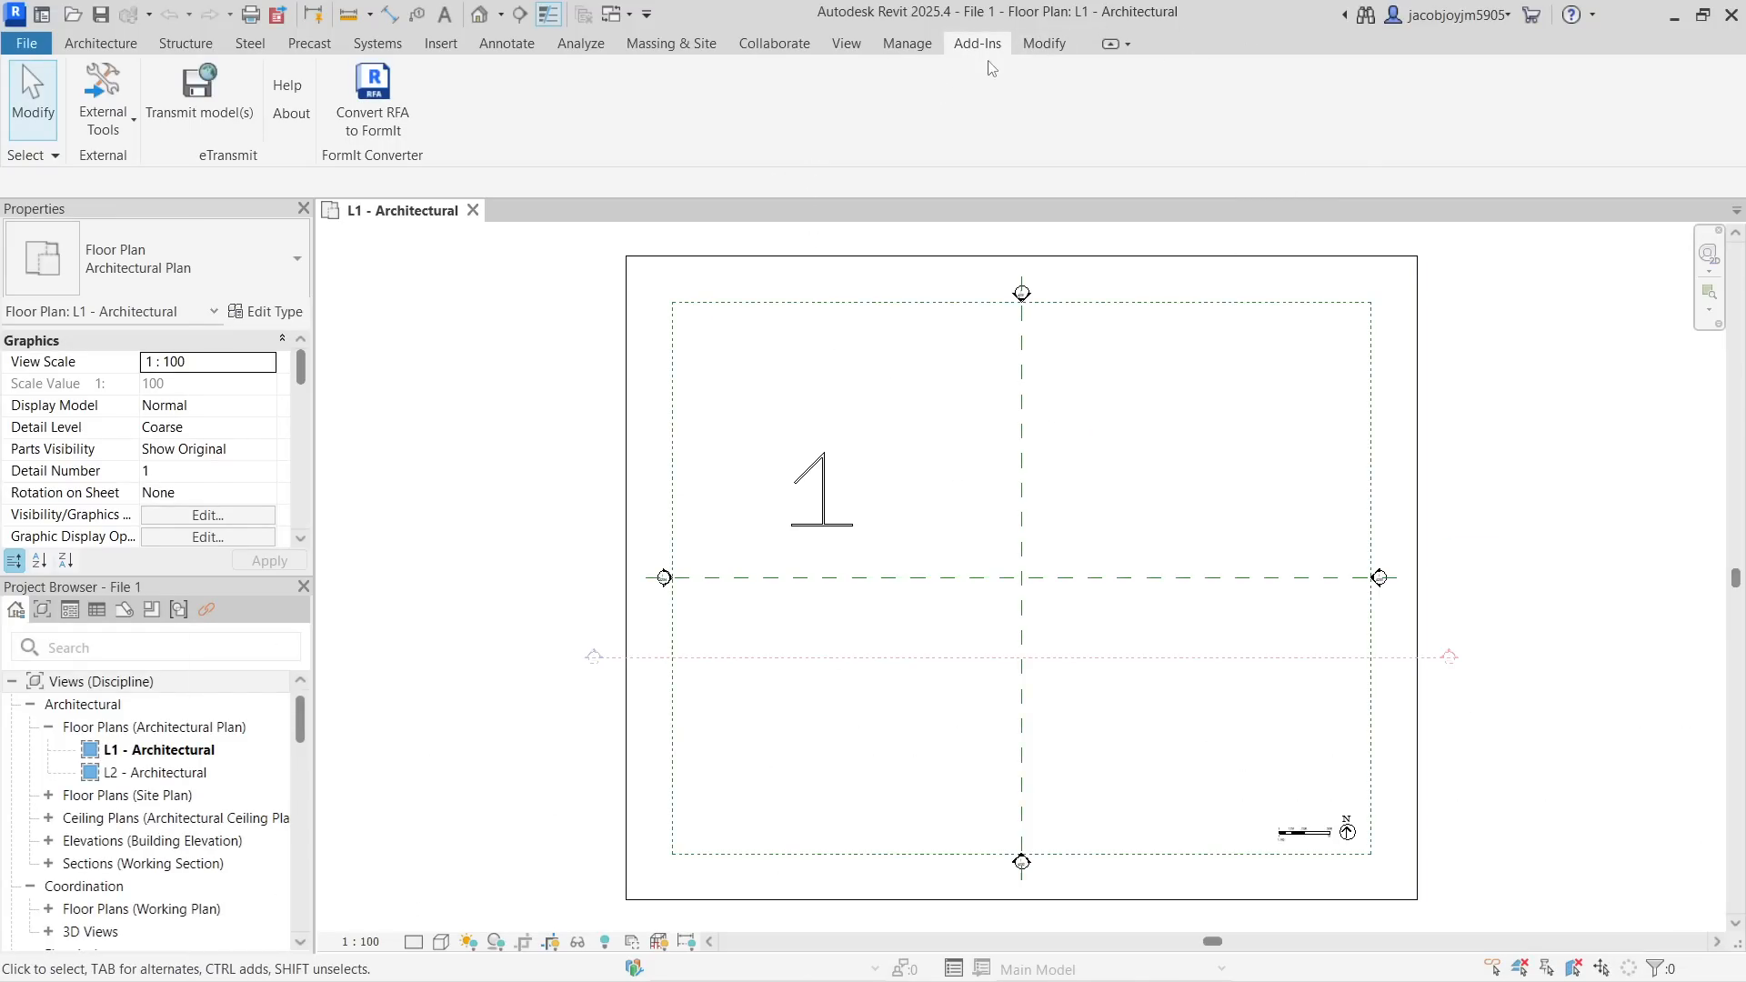
left_click(132, 116)
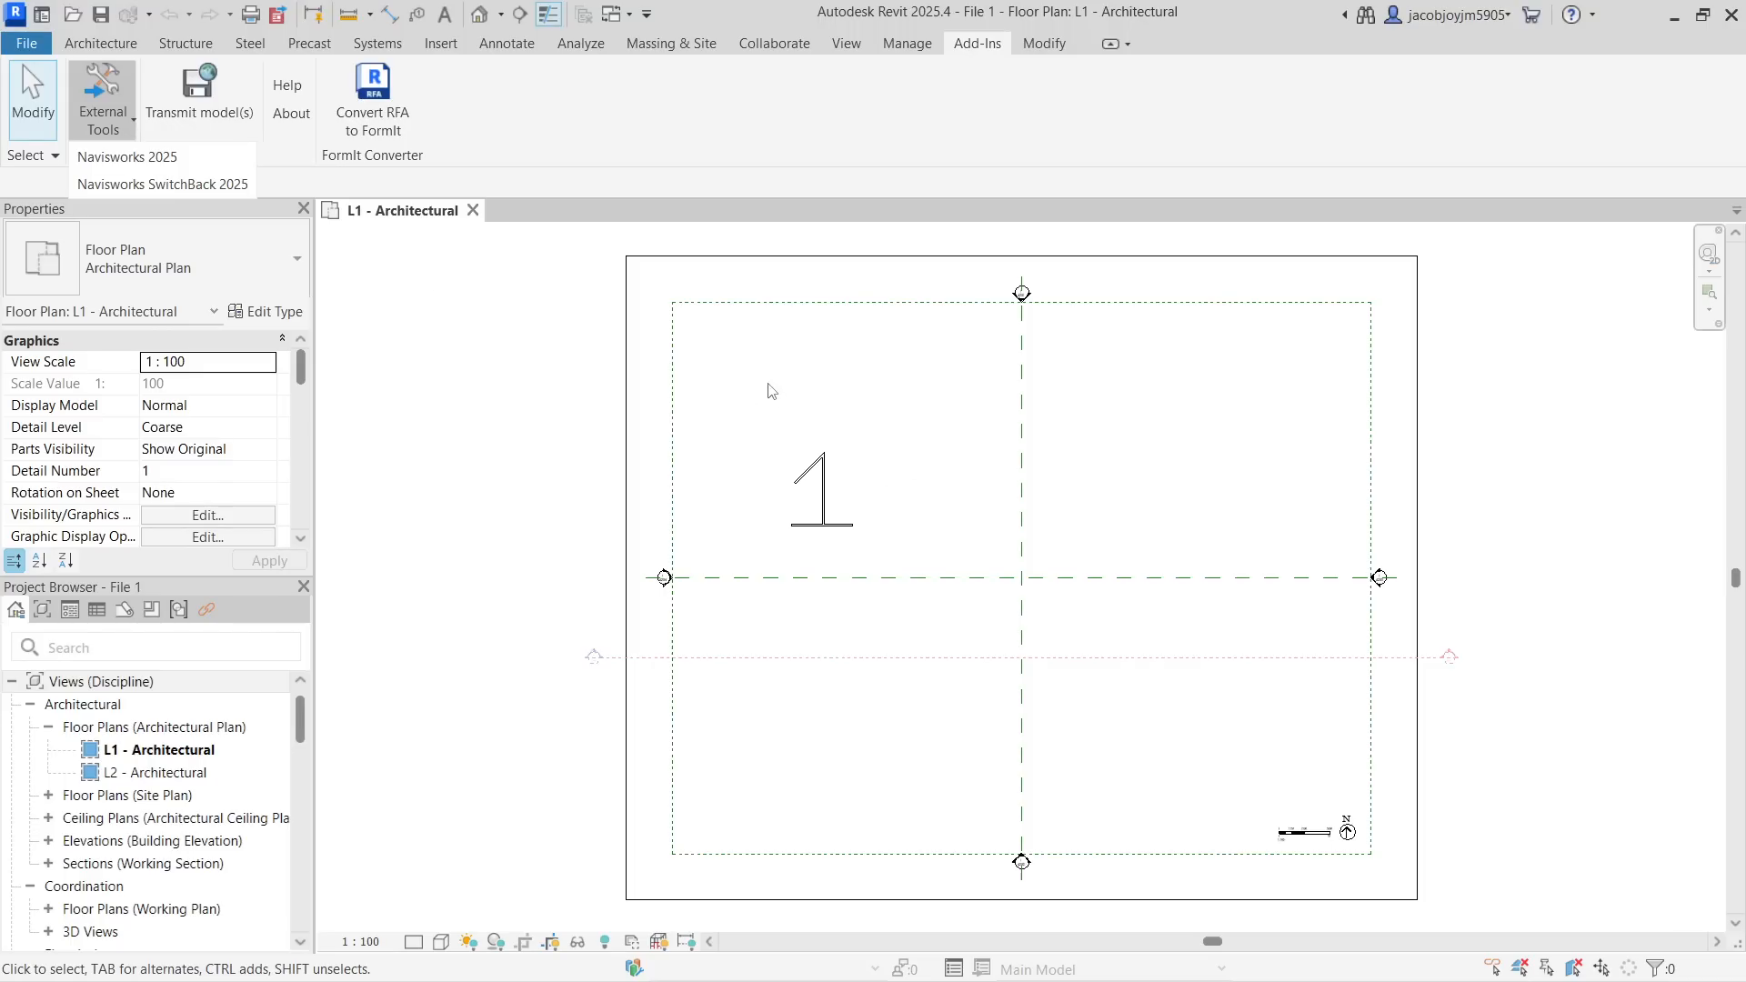
left_click(179, 160)
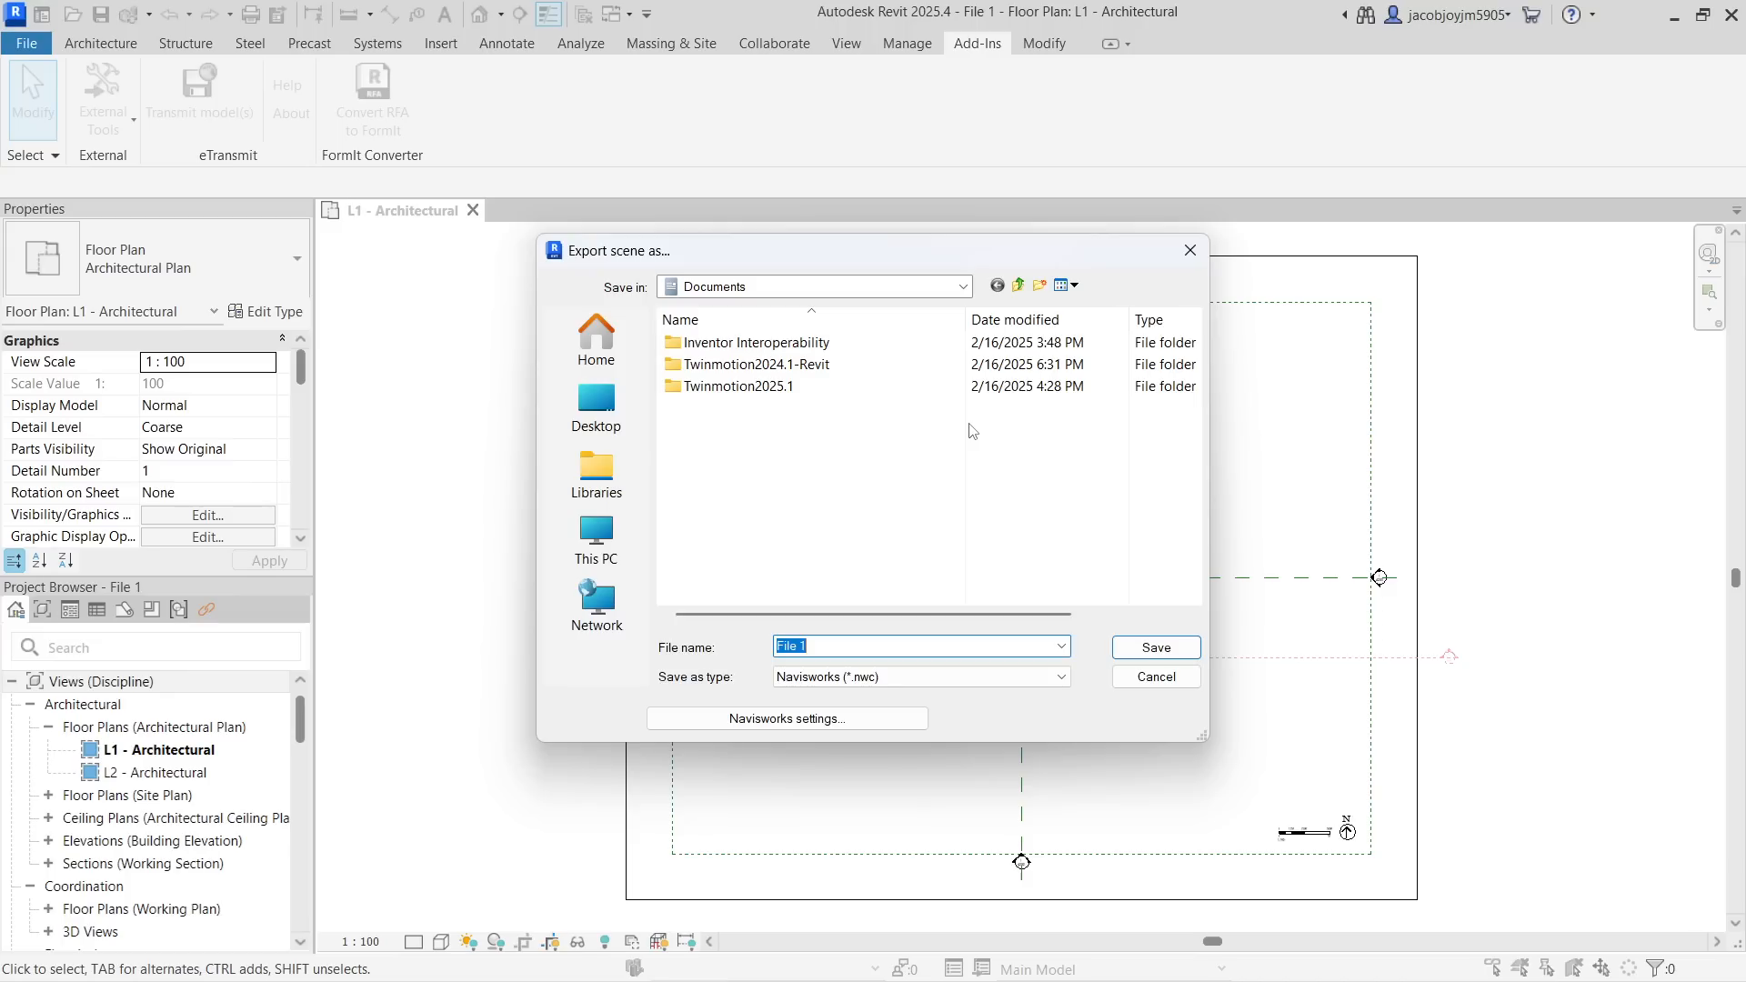
Set the export location to the Navisworks file types folder on the Desktop and keep the file type Navisworks (*.nwc)
left_click(625, 529)
left_click(626, 438)
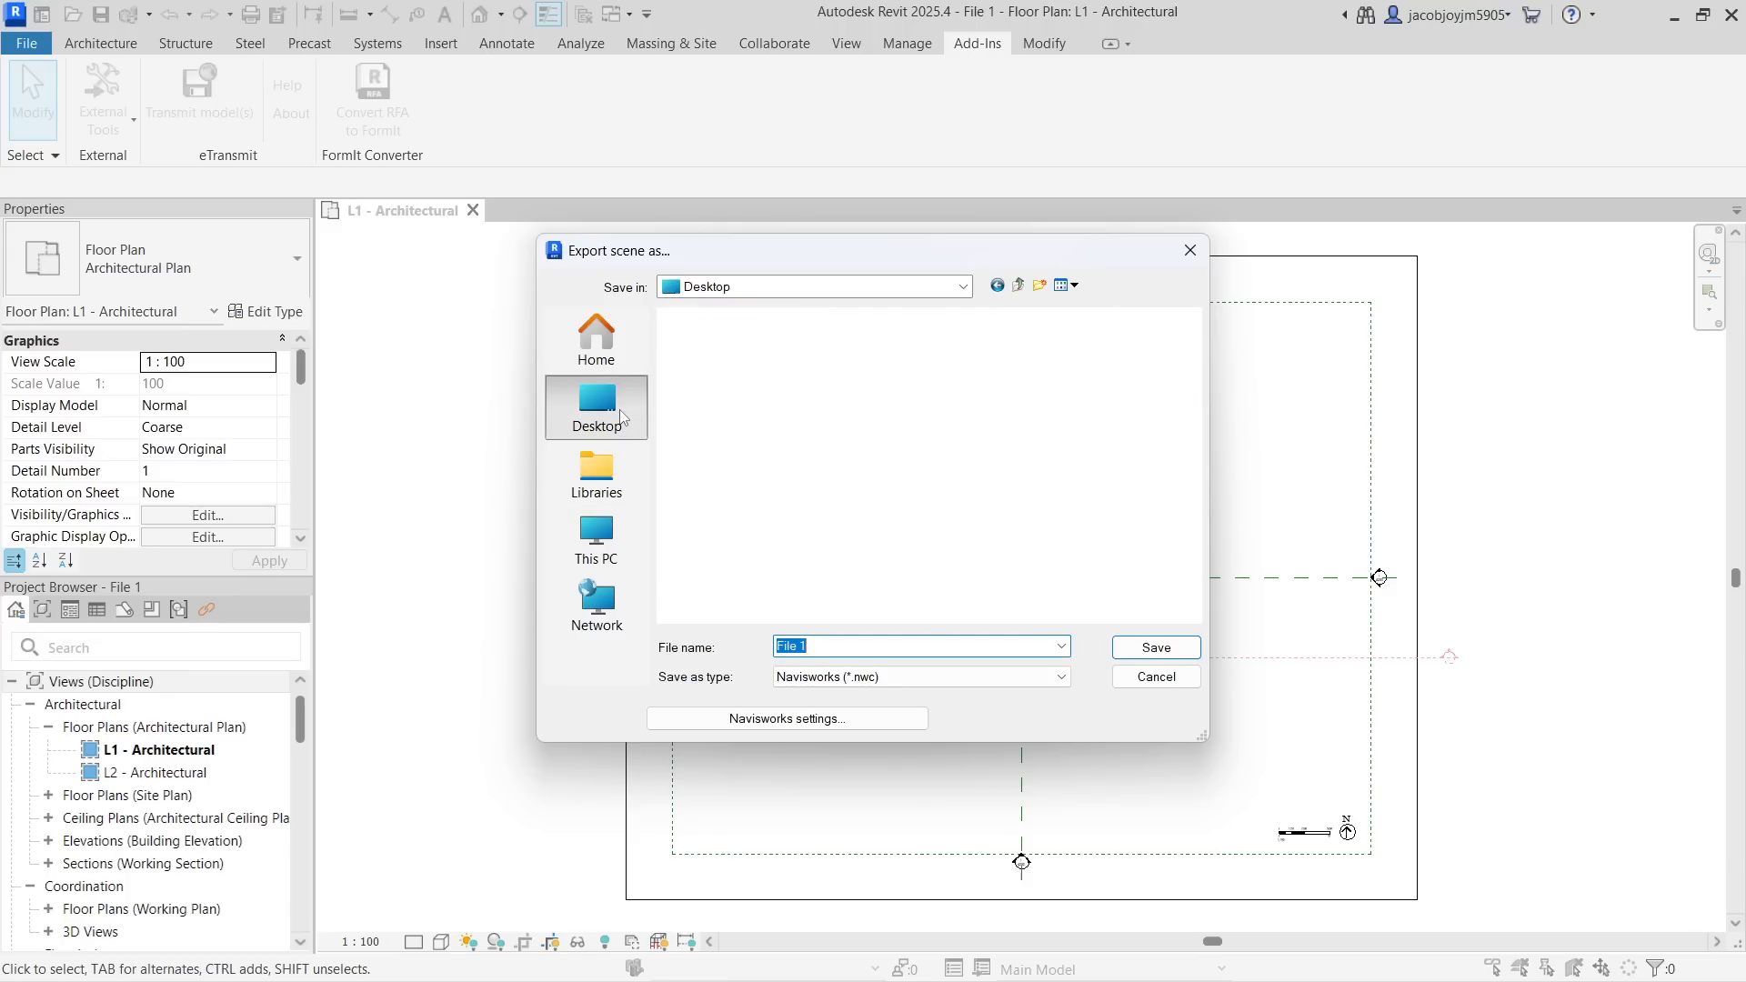
scroll(910, 454, "down", 3)
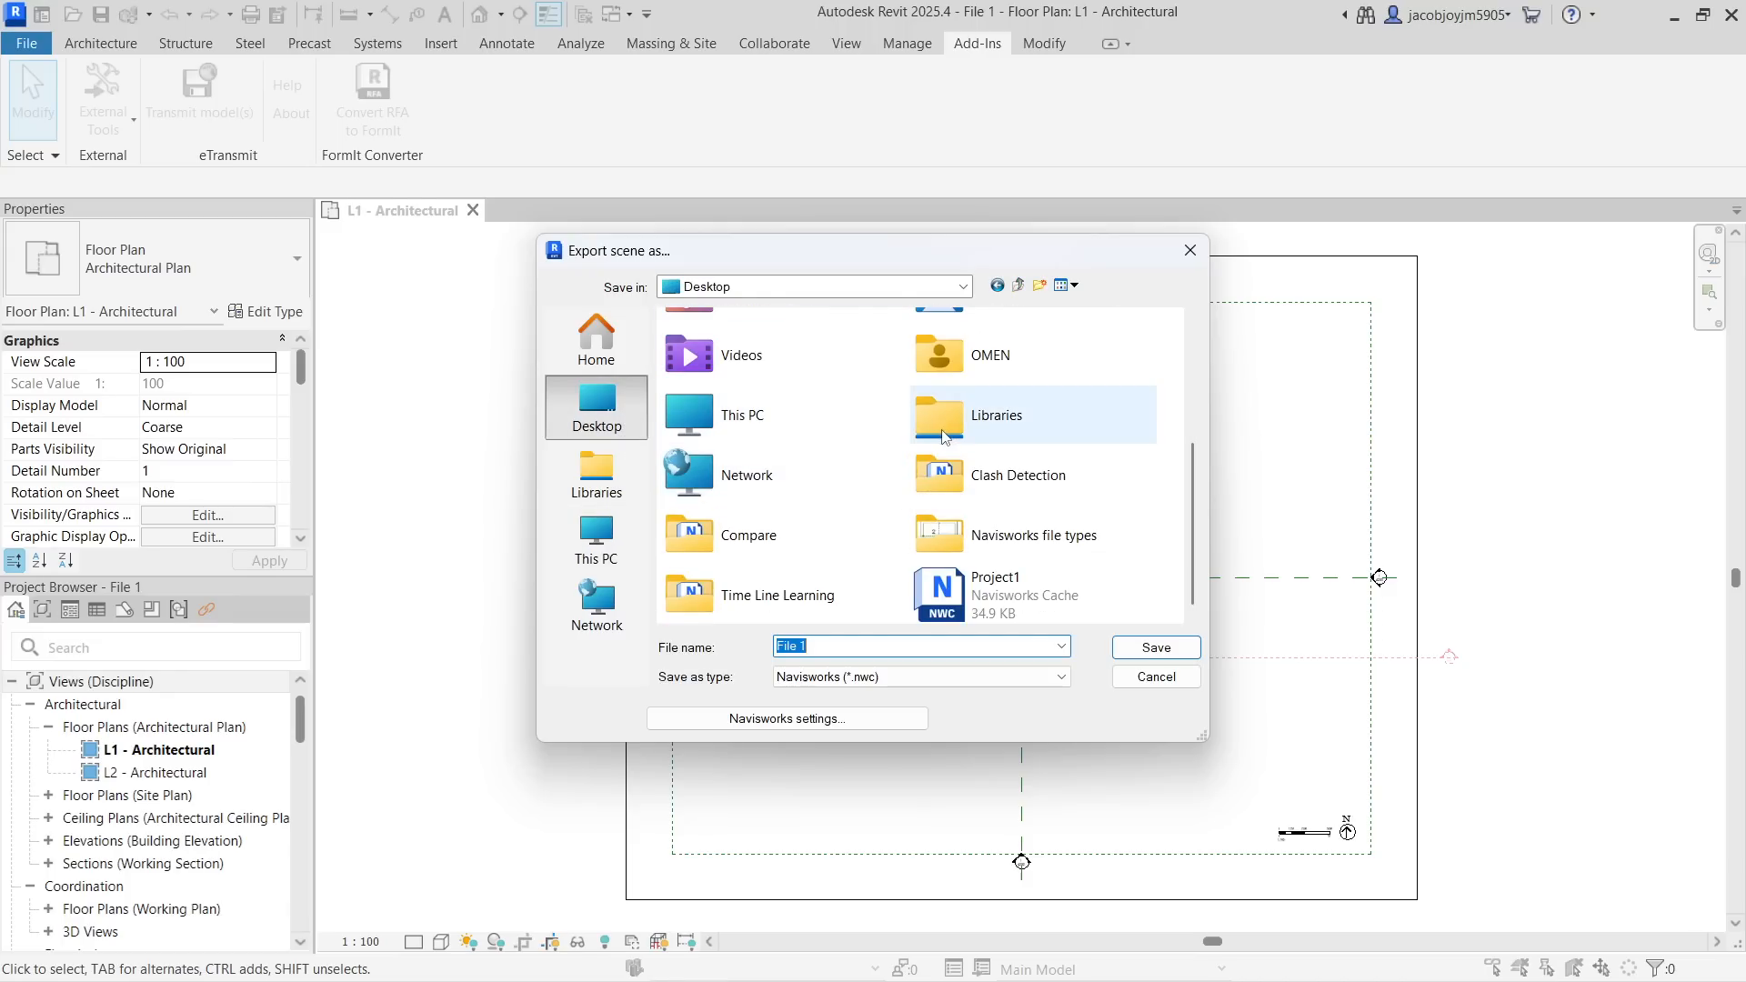
double_click(1010, 533)
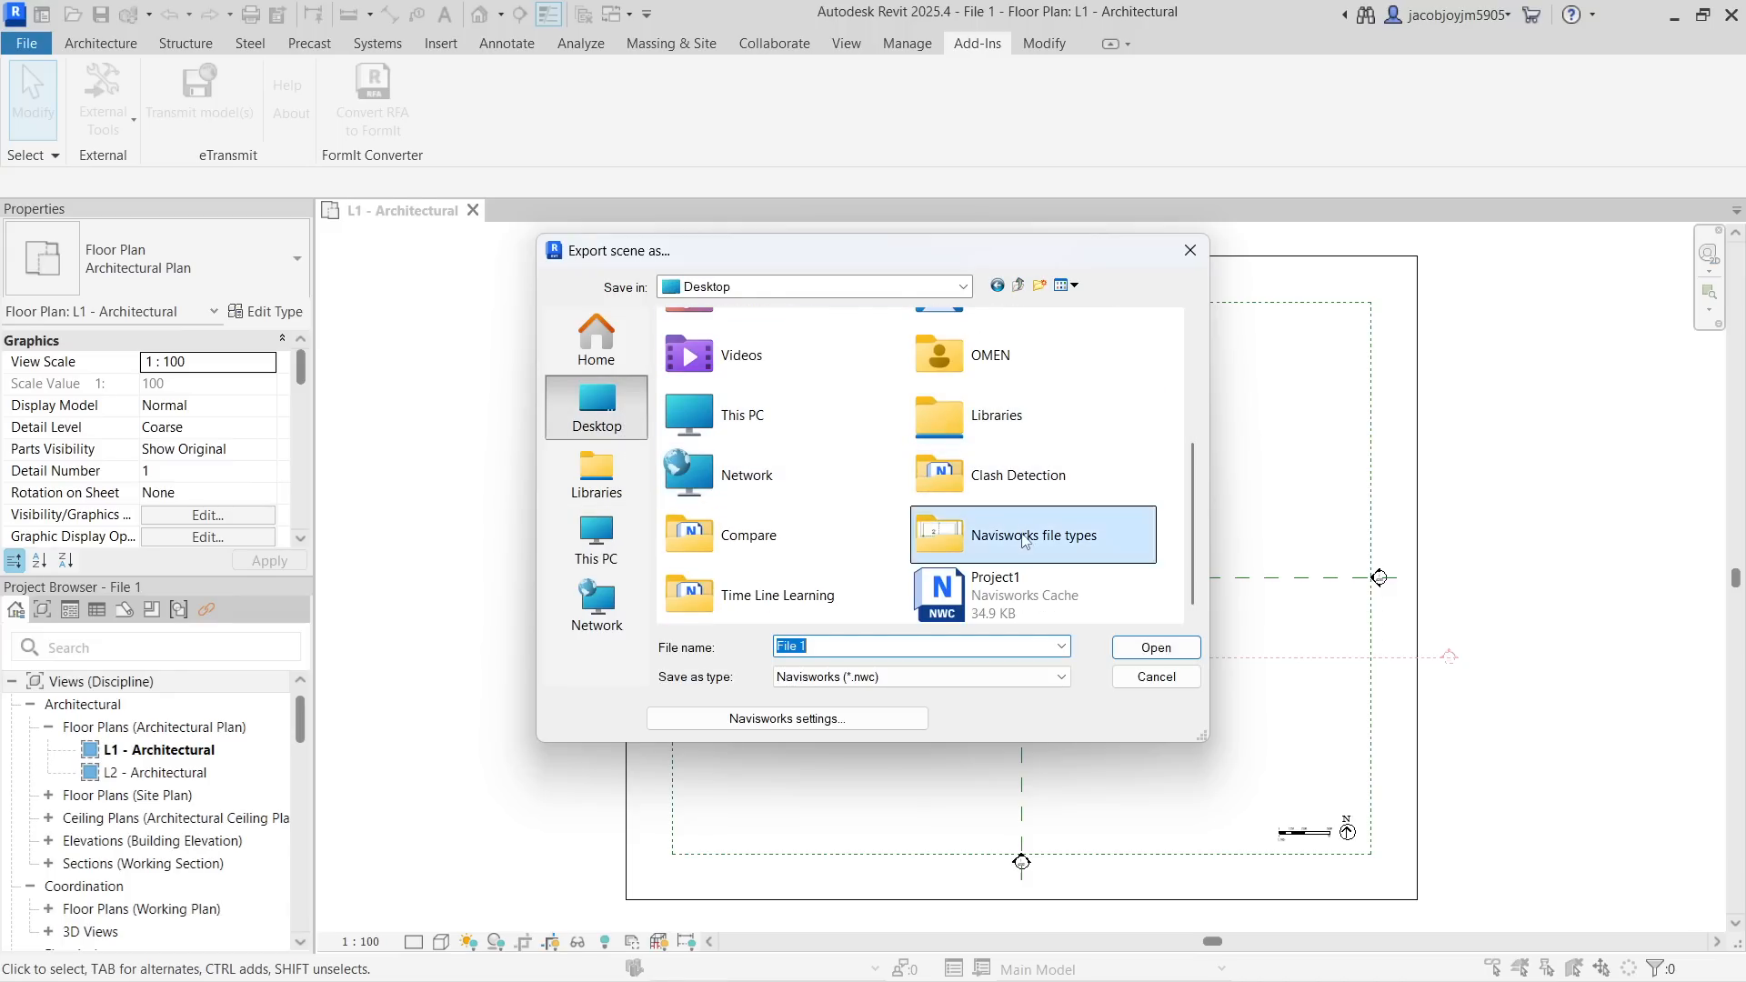
left_click(897, 676)
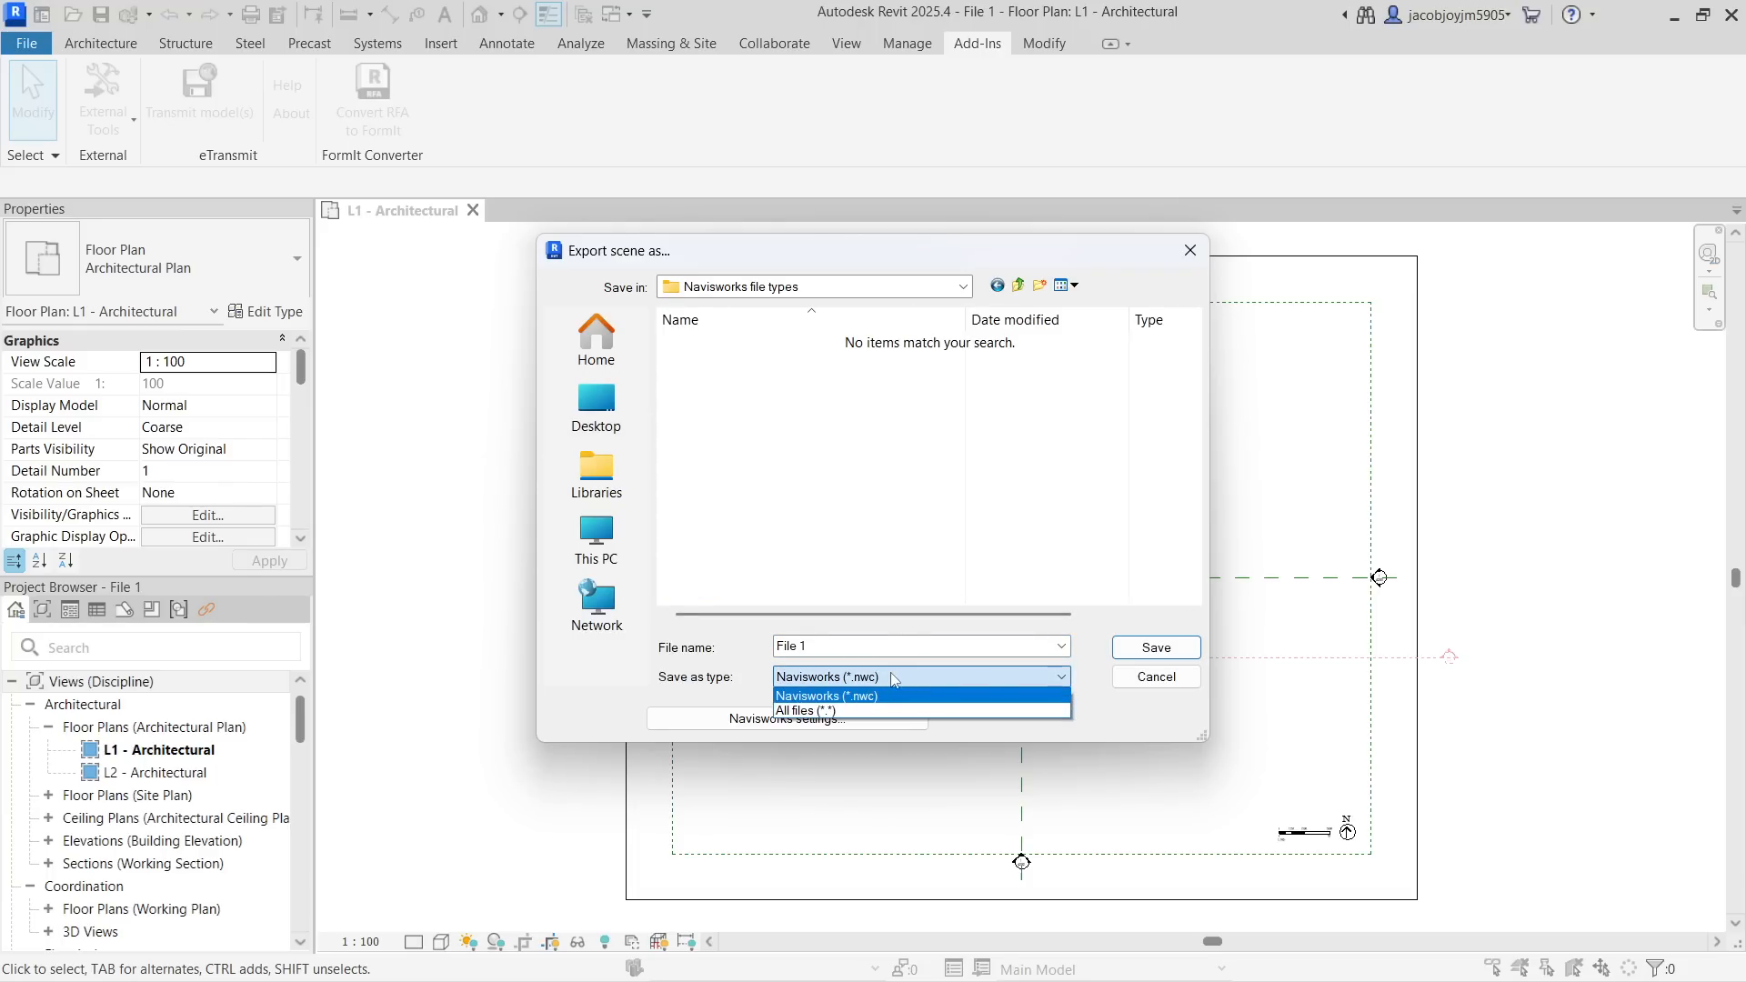
left_click(895, 687)
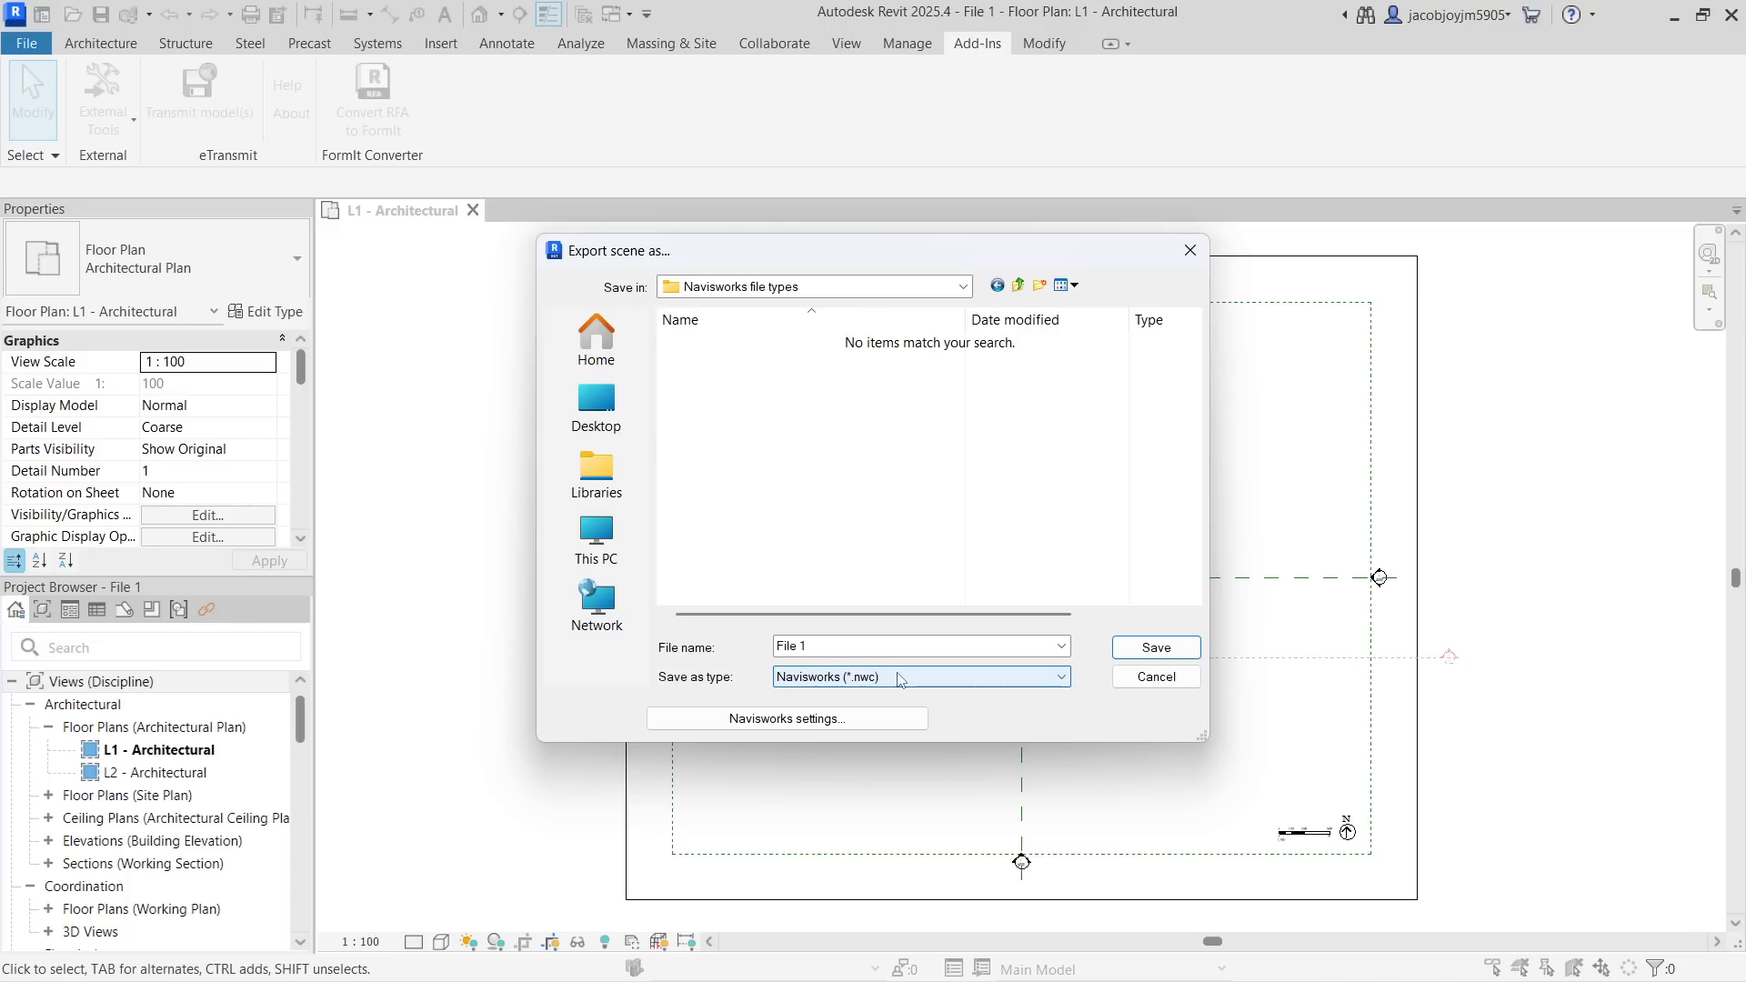
Look over the Navisworks export settings and export File 1 as Navisworks (*.nwc) to the Navisworks file types folder
left_click(898, 681)
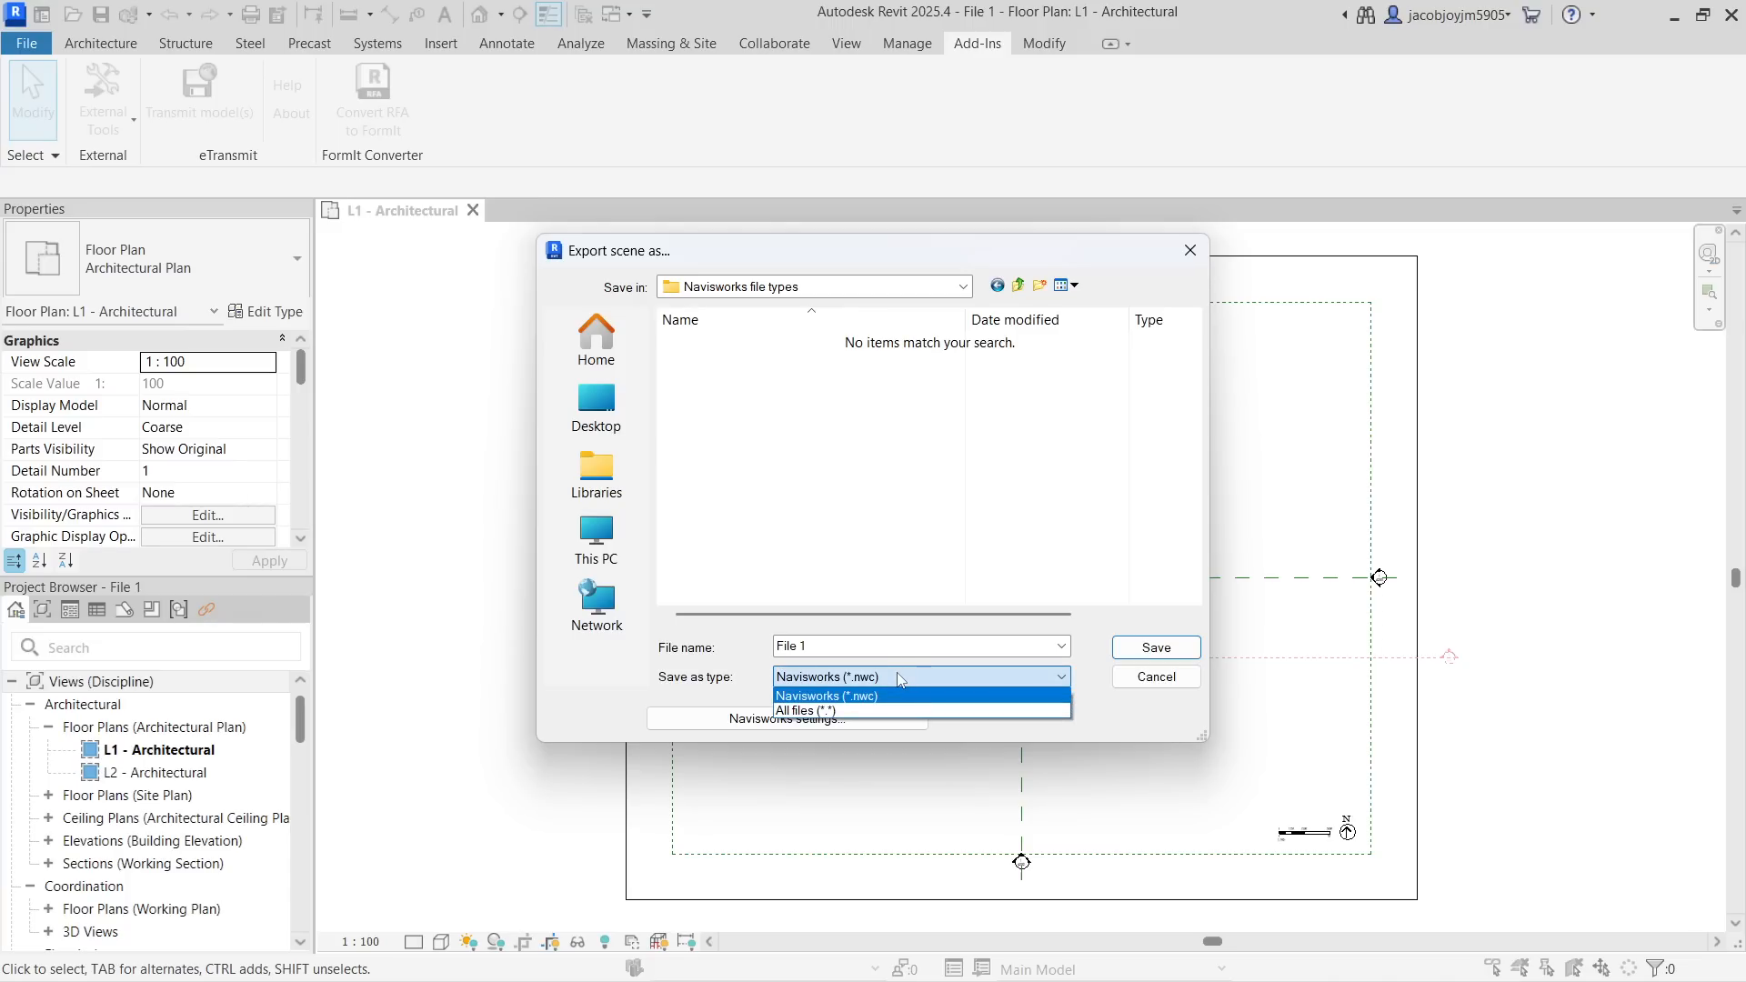
left_click(937, 696)
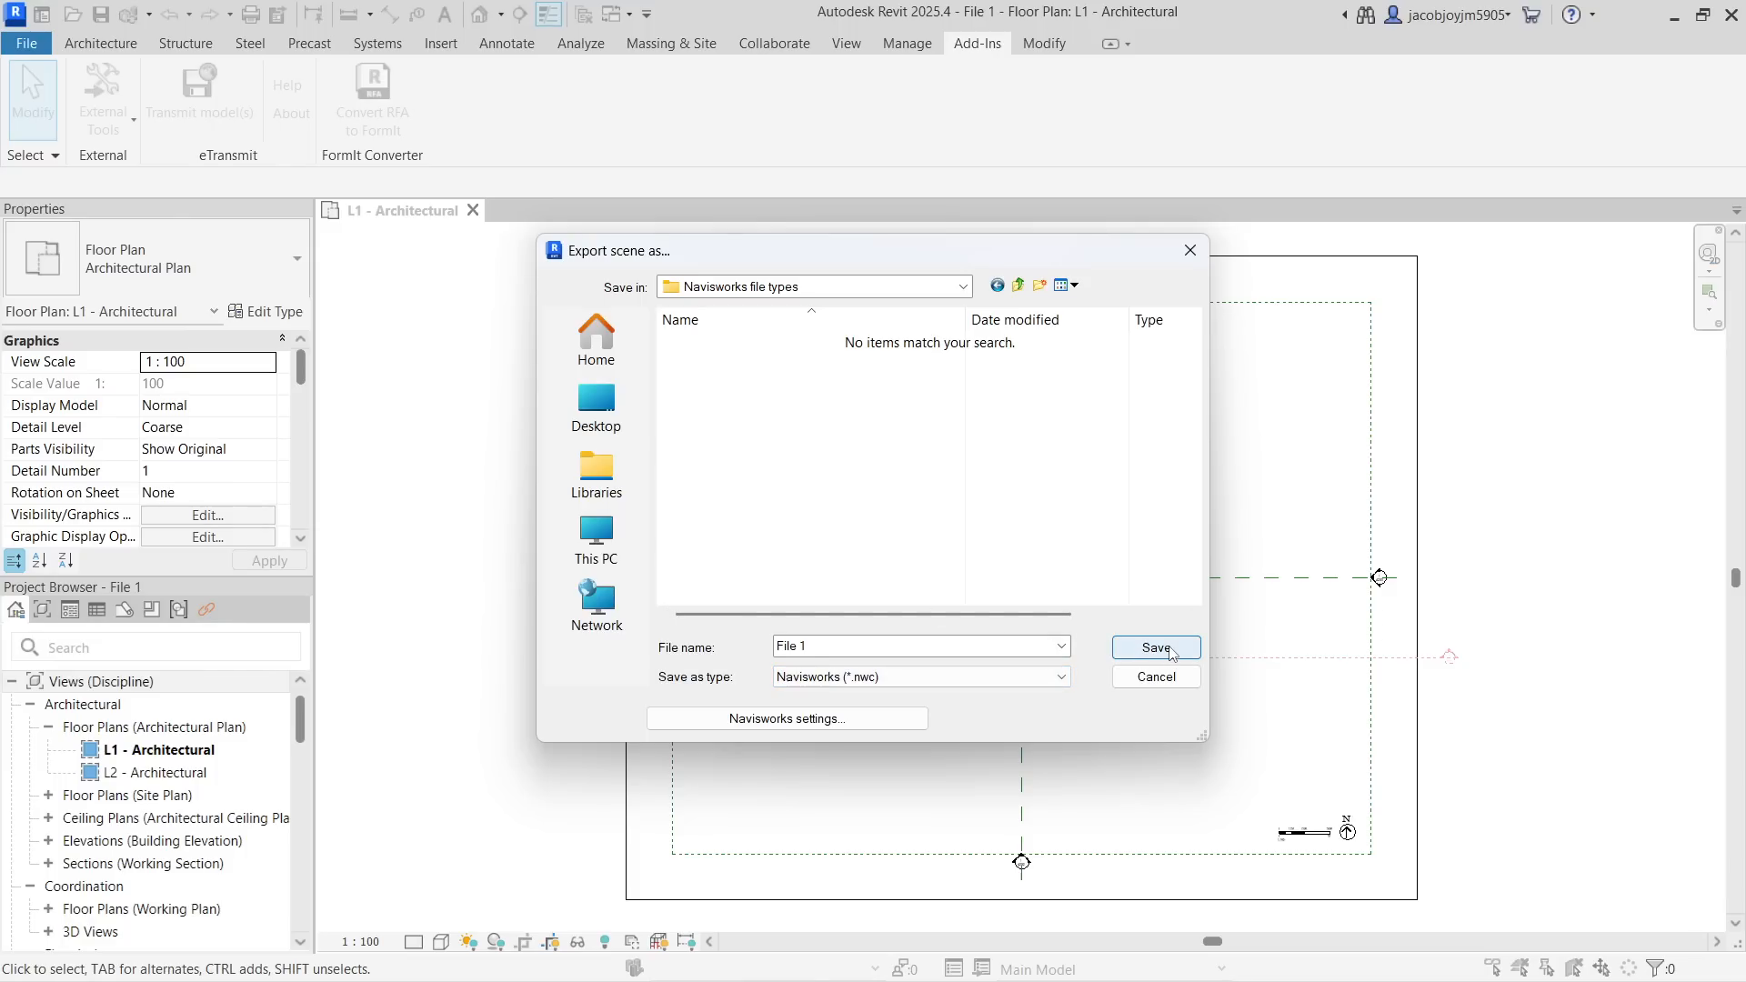
left_click(864, 721)
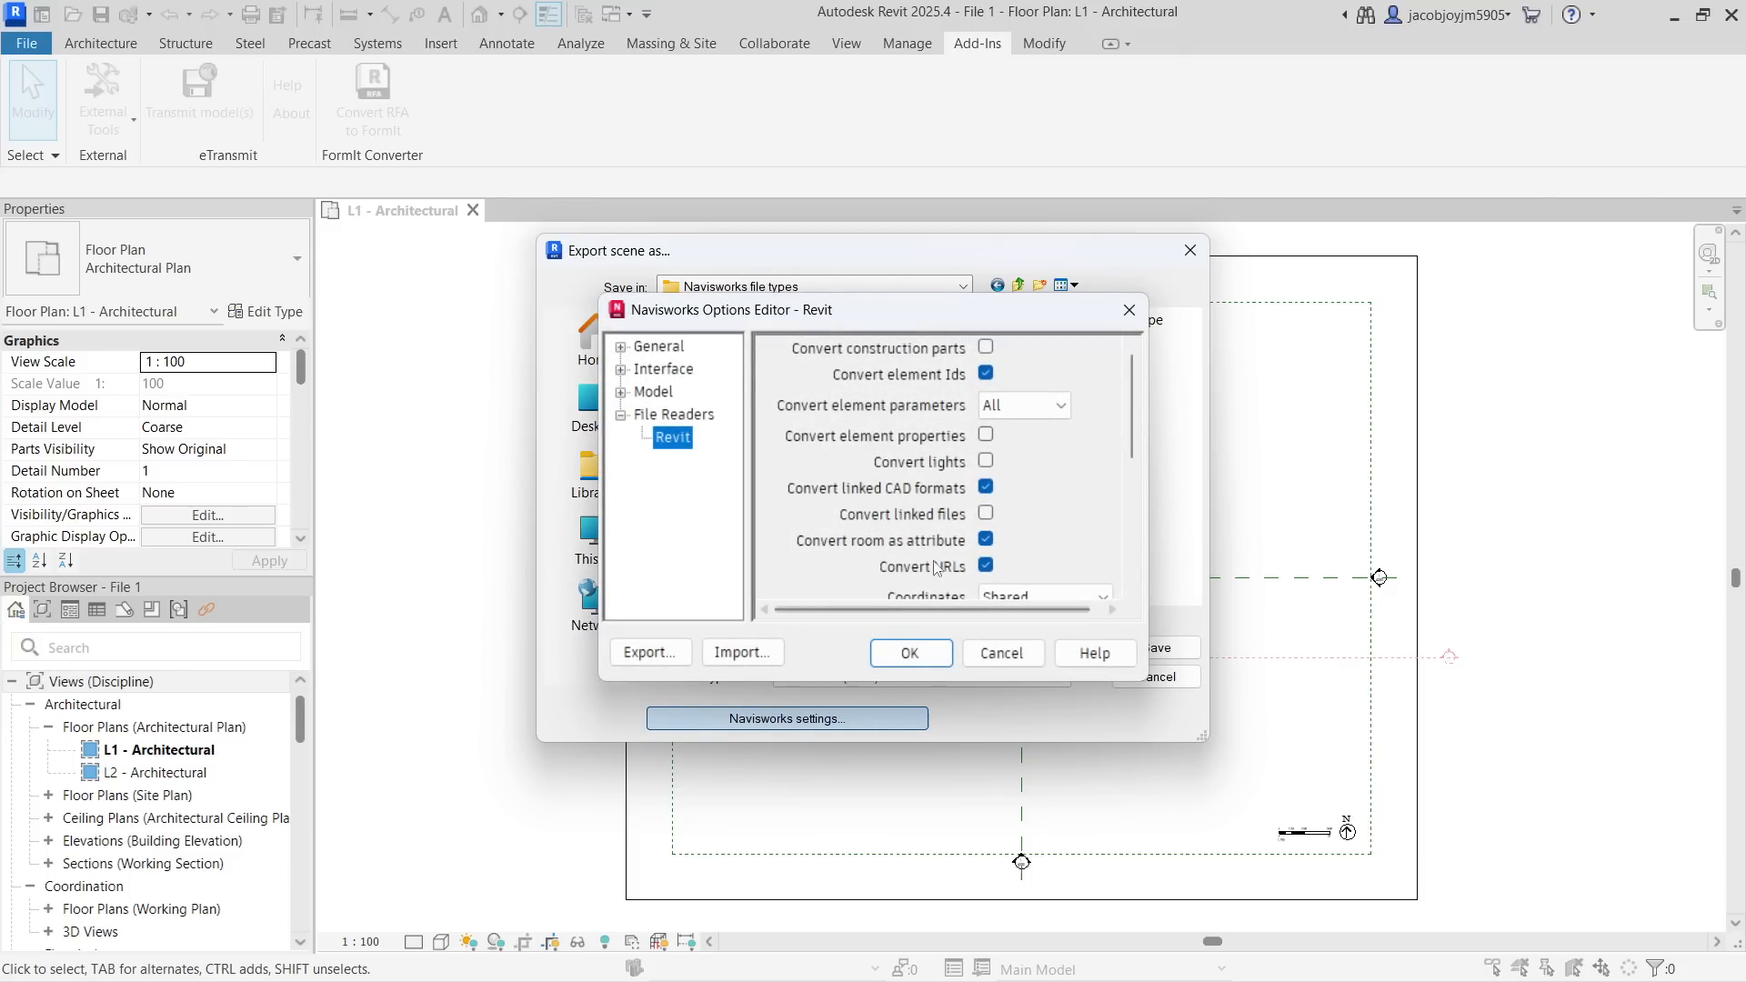
left_click(1130, 310)
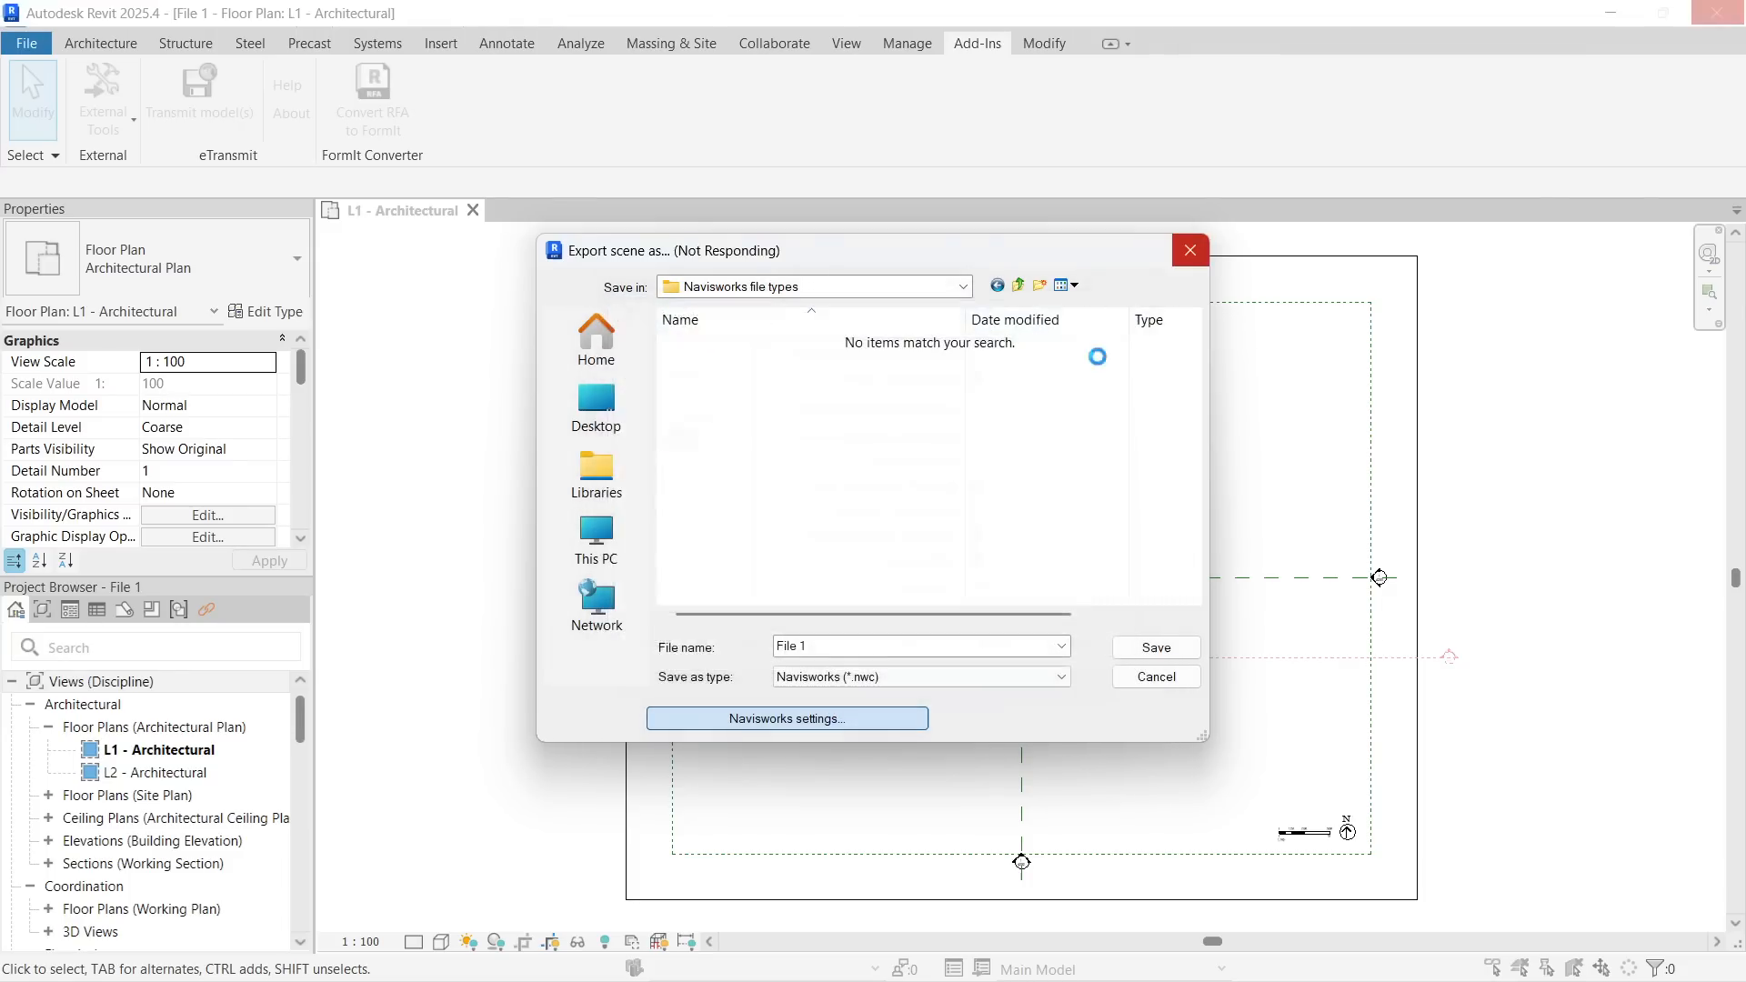
left_click(1154, 648)
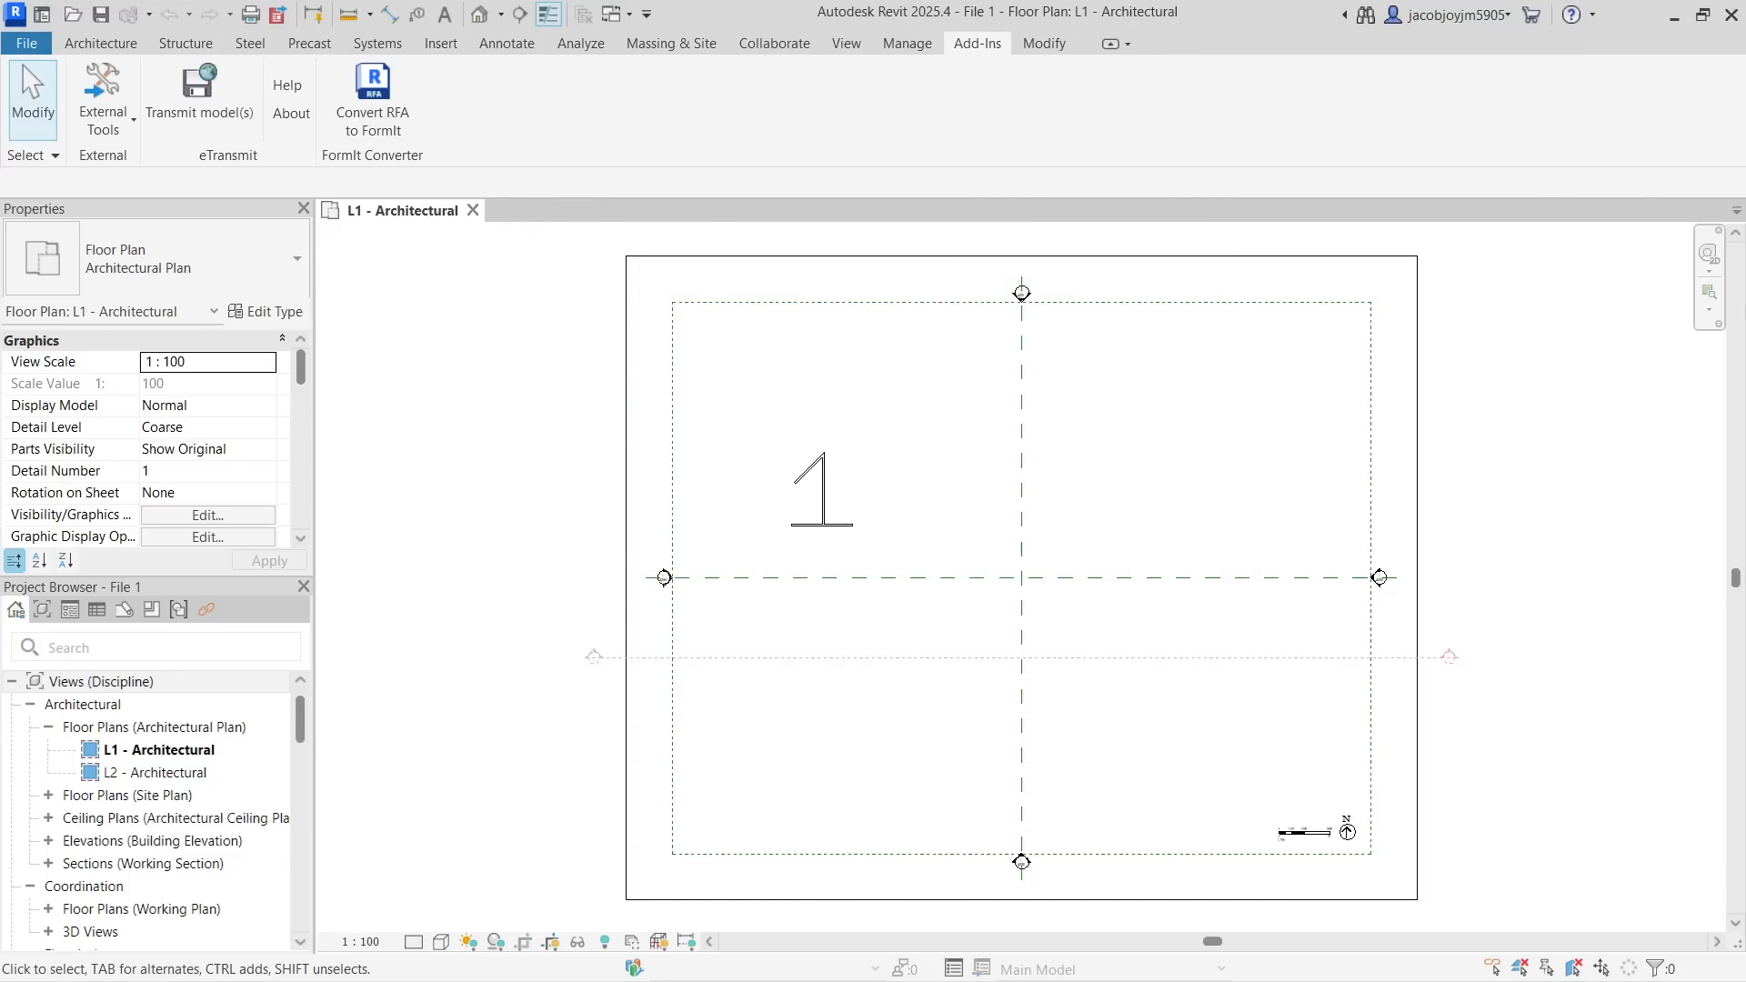
Switch to the Navisworks file types folder in File Explorer, widen the Type column and compare the exported File 1 with the Revit projects
key("alt+Tab")
left_click(554, 397)
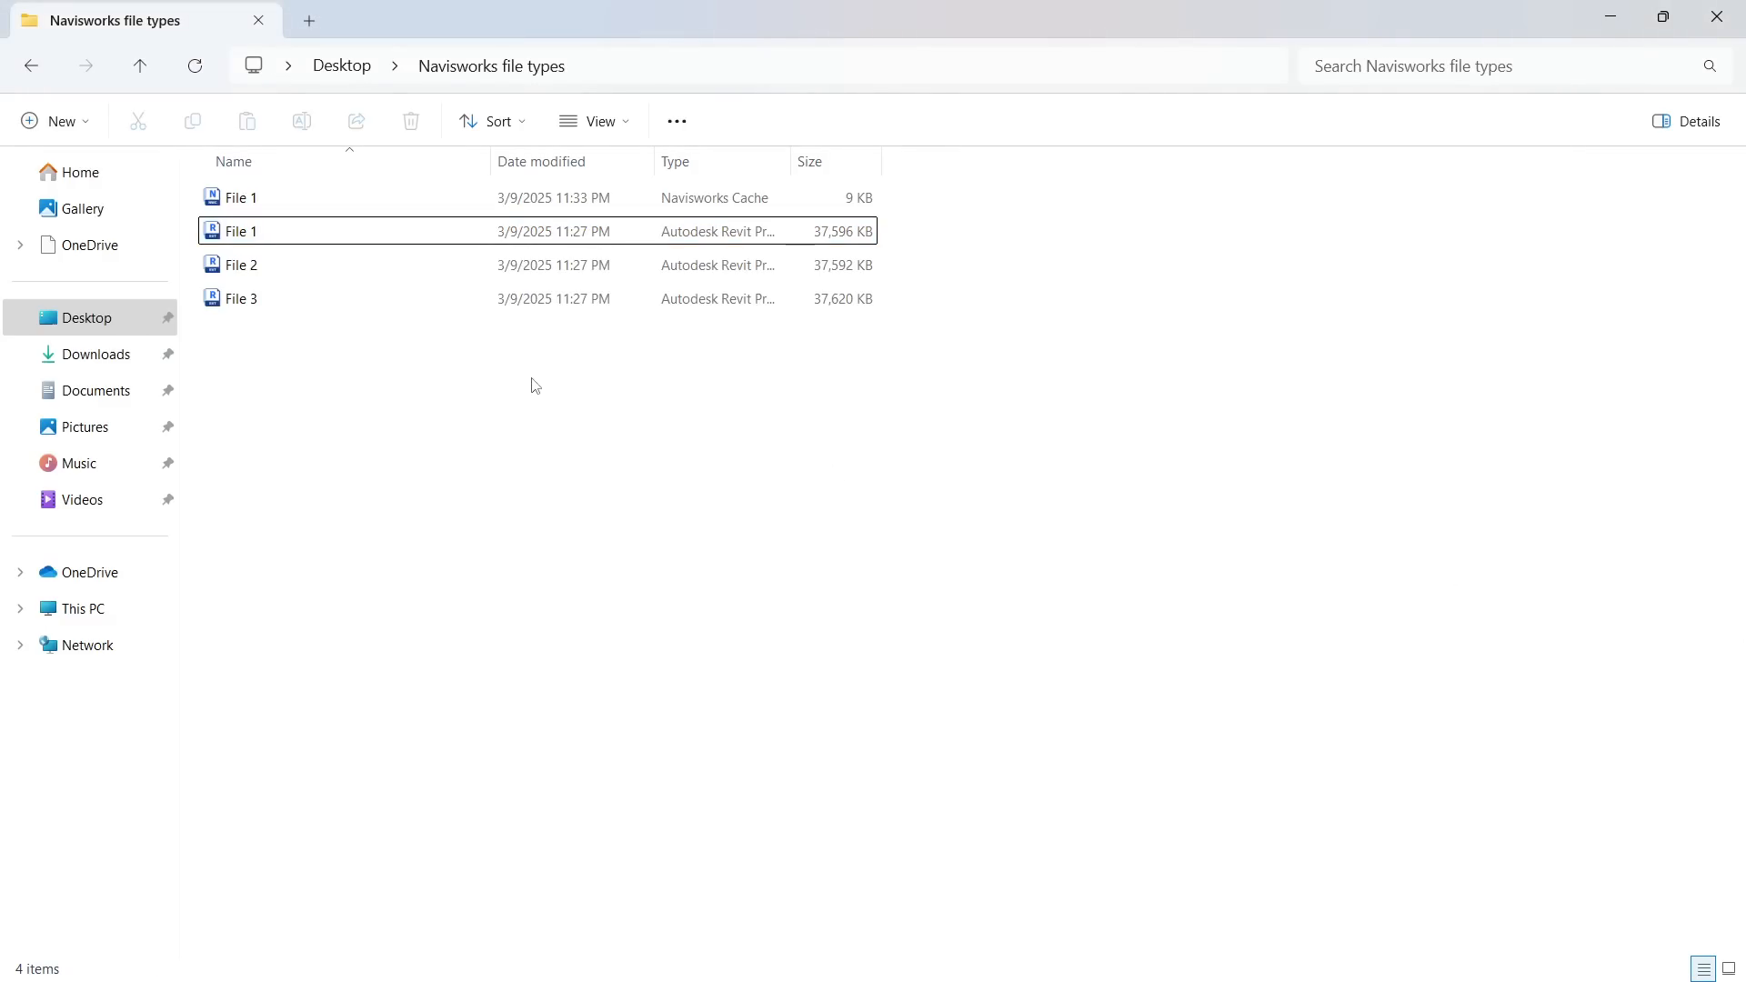
left_click(421, 198)
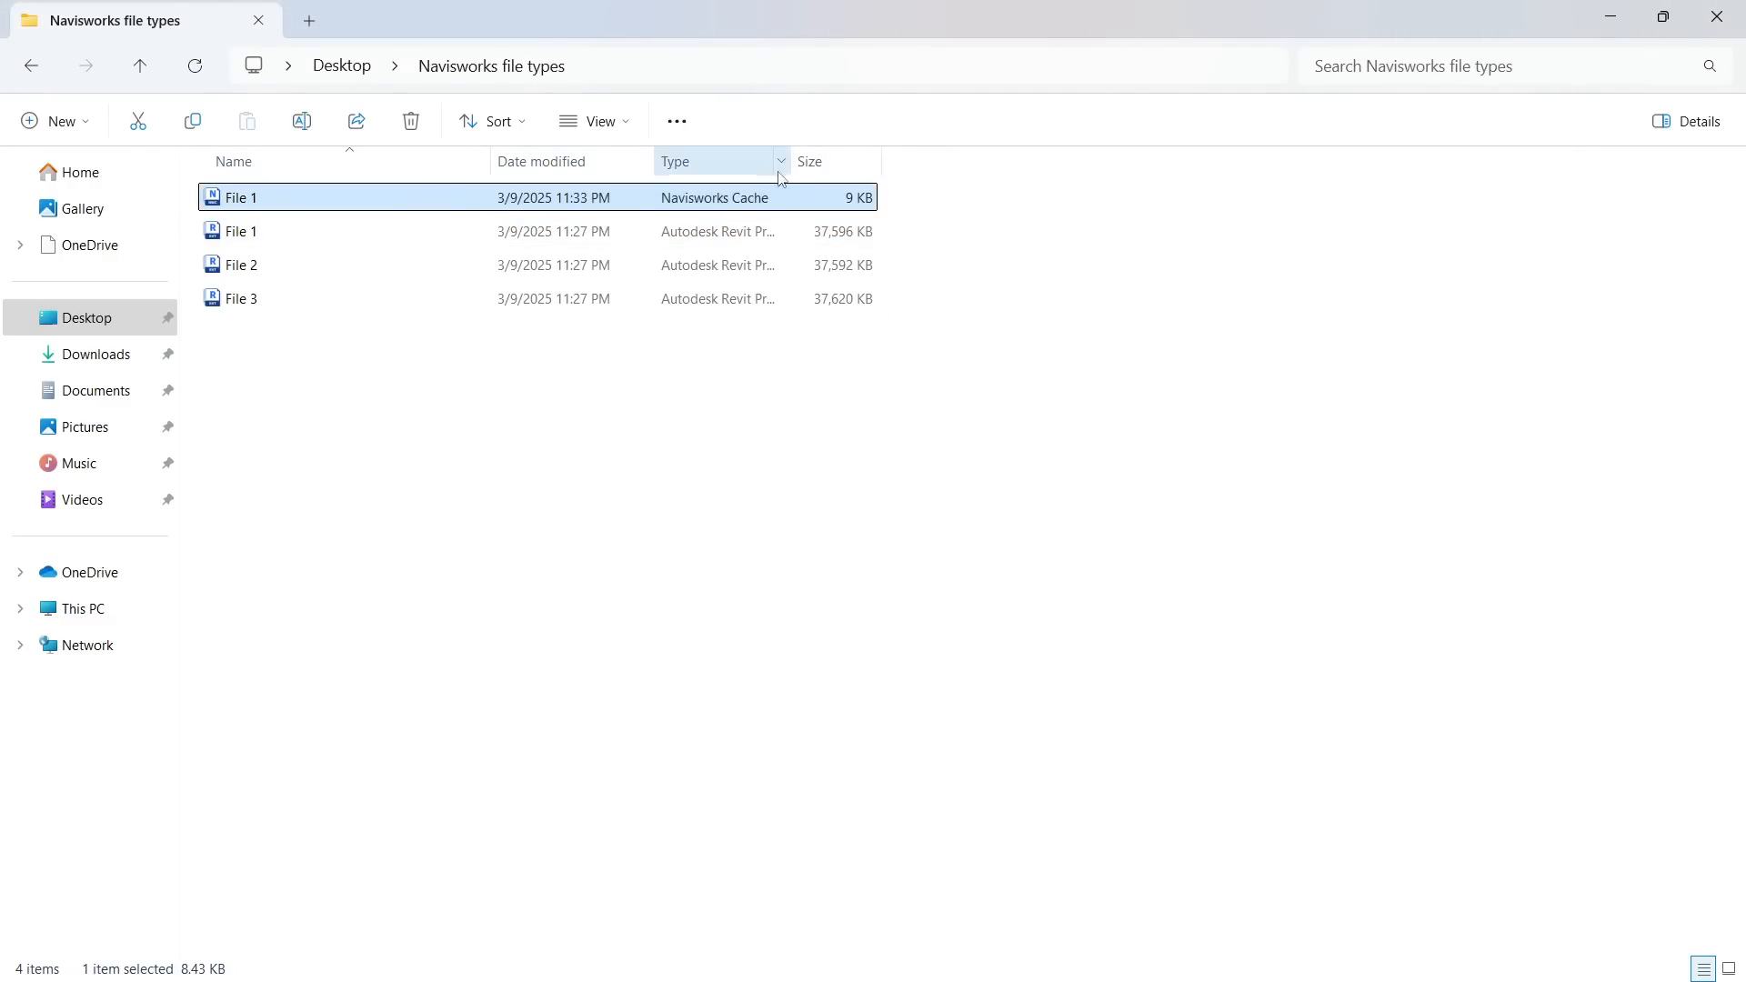
left_click_drag(792, 161, 1137, 161)
left_click(810, 232, "ctrl")
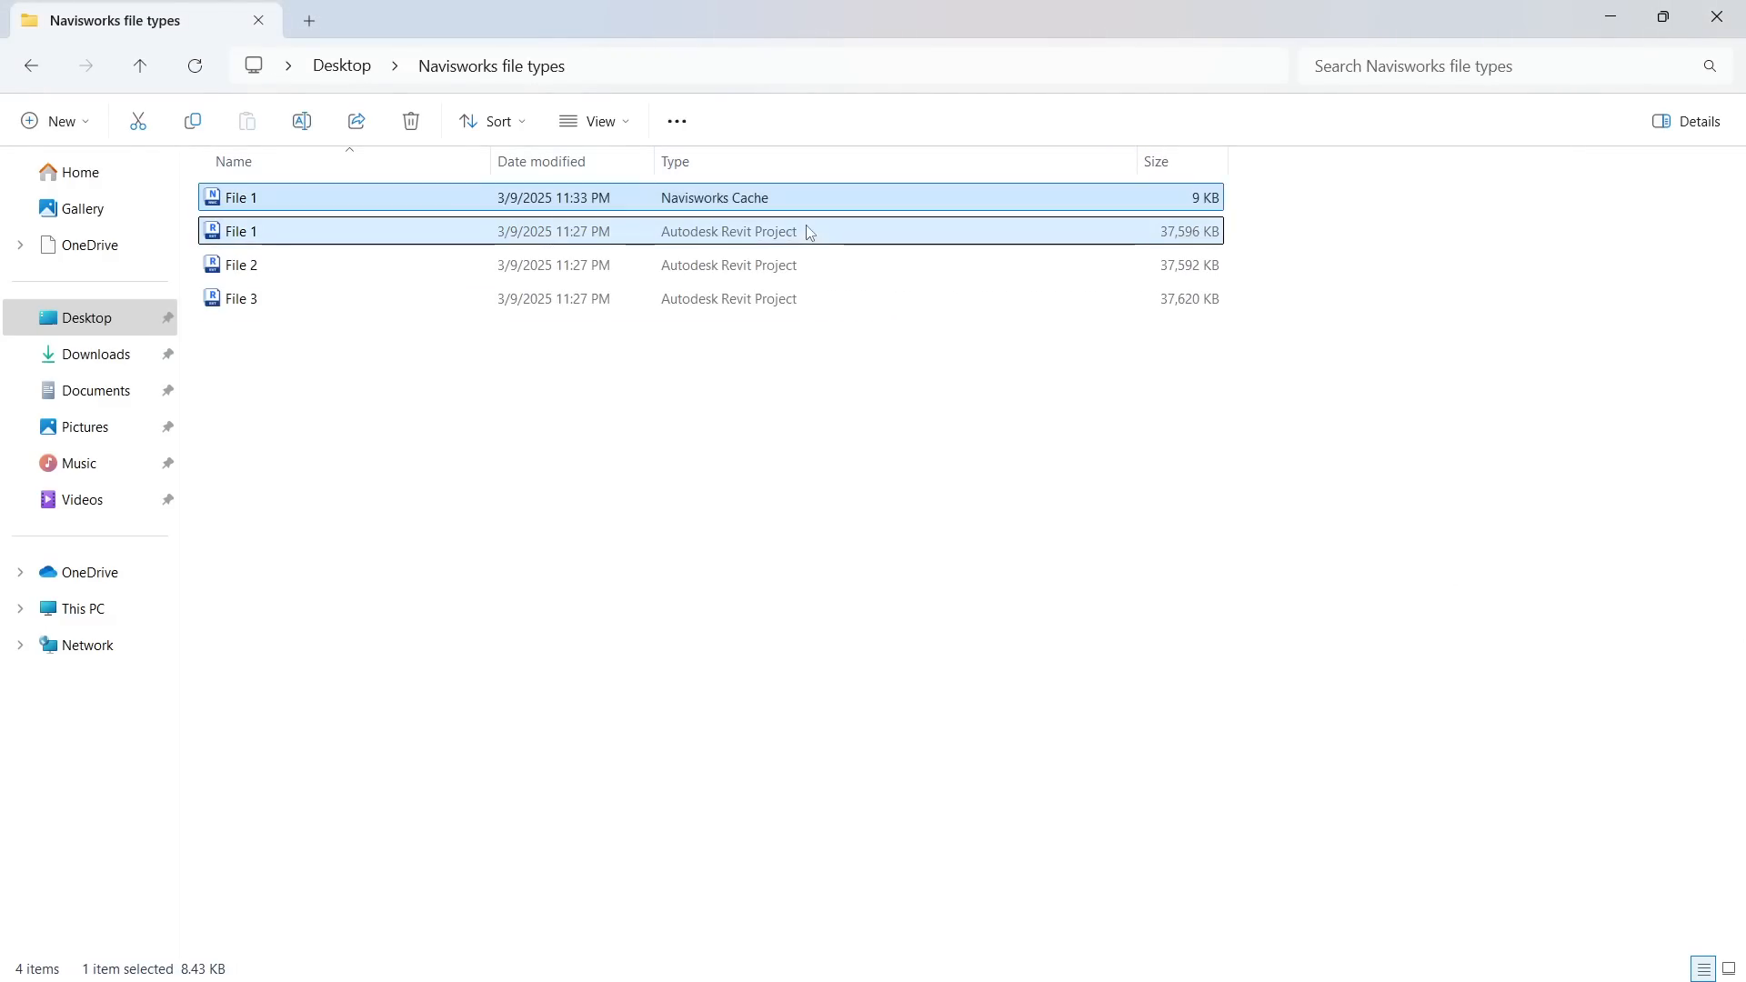
left_click(799, 299, "shift")
left_click(787, 211)
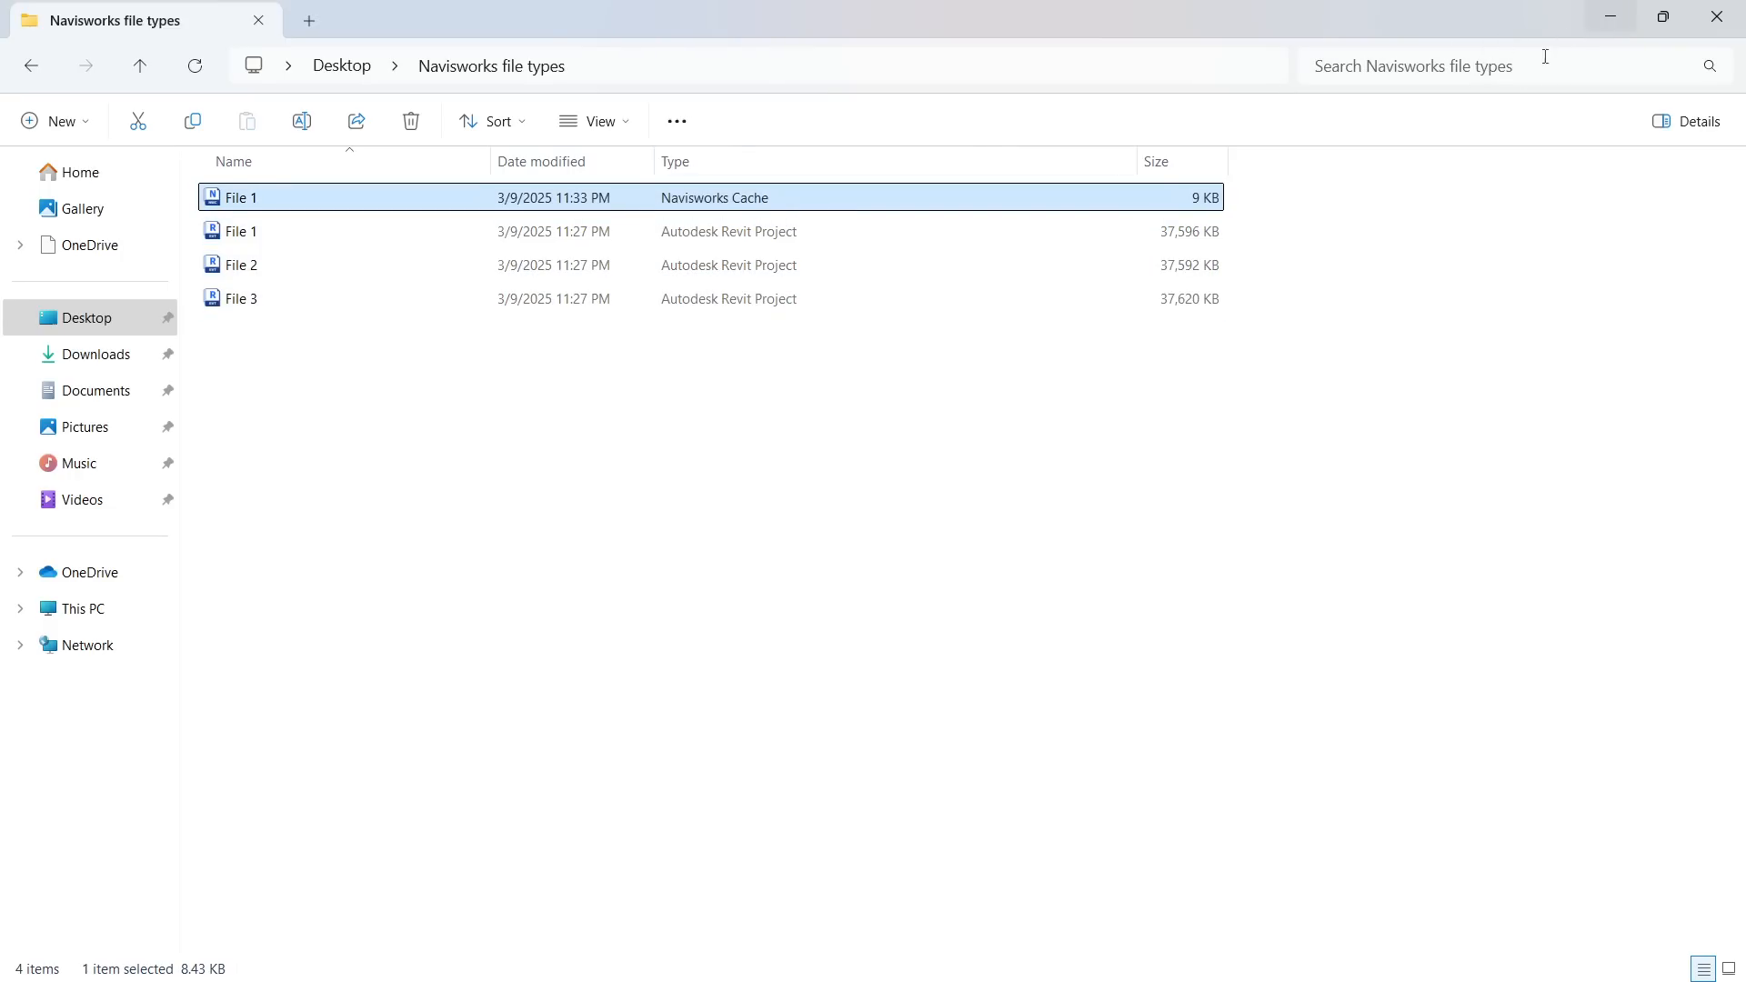
Switch to Navisworks Manage 2025, start a new scene and append the File 2 Revit project from the Desktop folder Navisworks file types
left_click(686, 364)
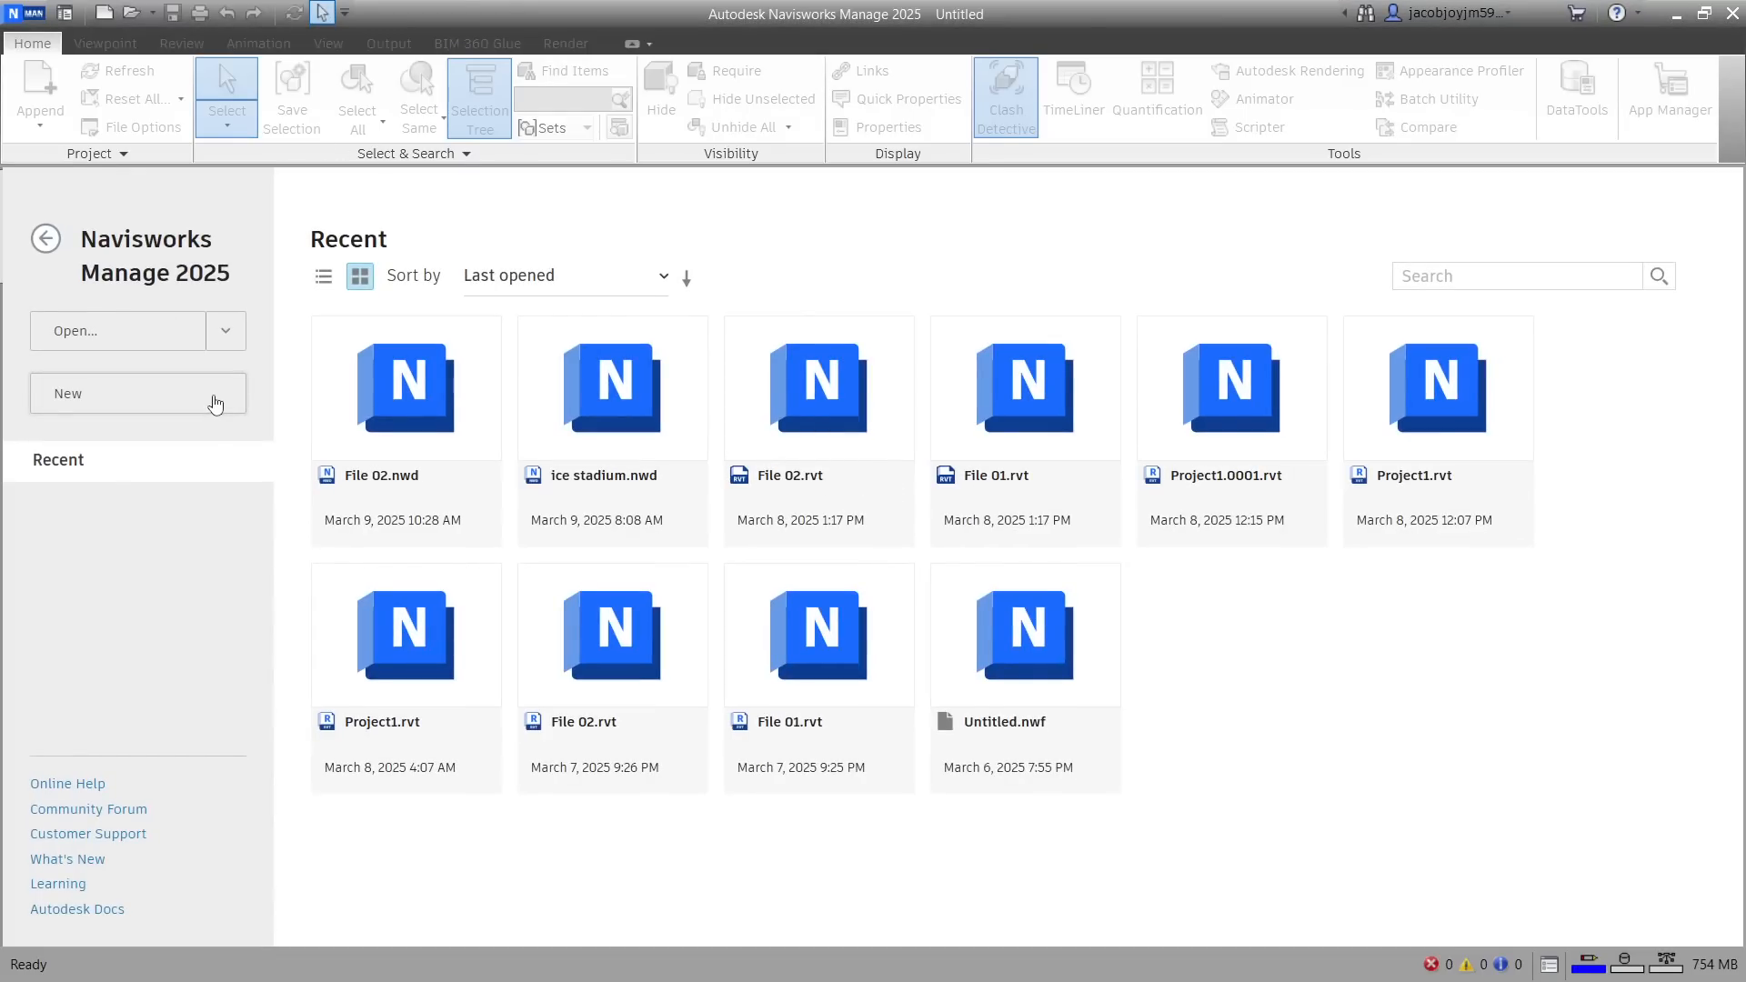
left_click(215, 403)
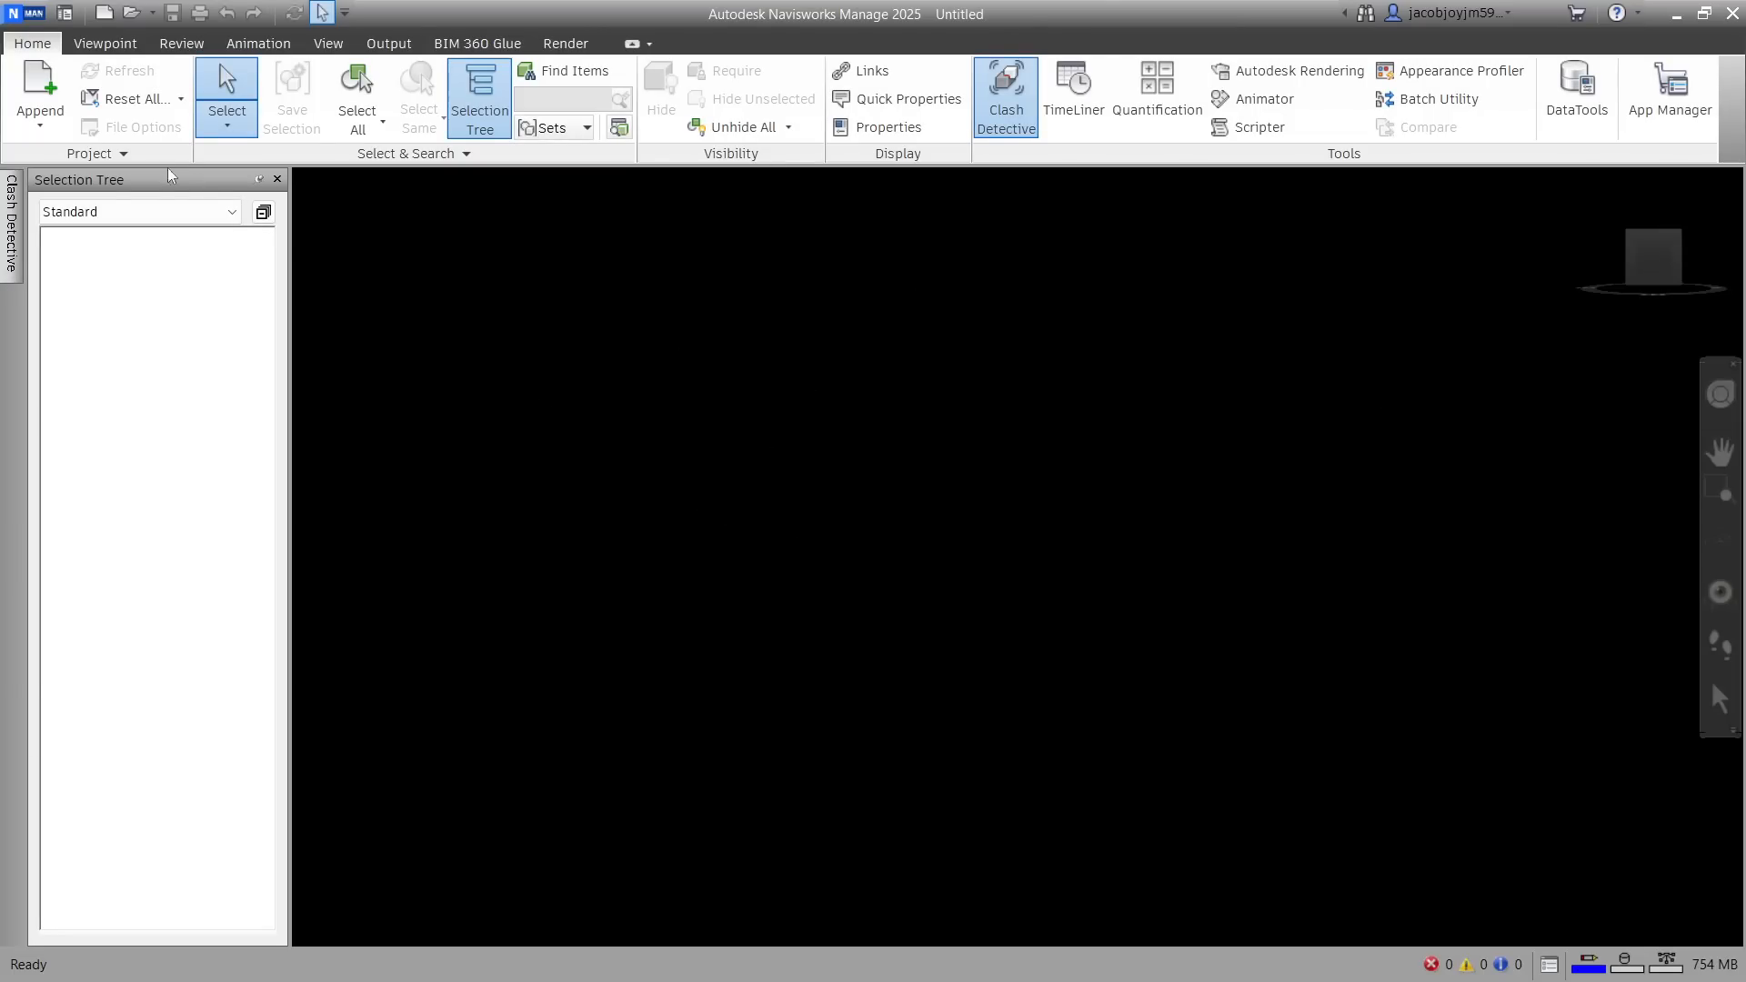
left_click(39, 127)
left_click(64, 169)
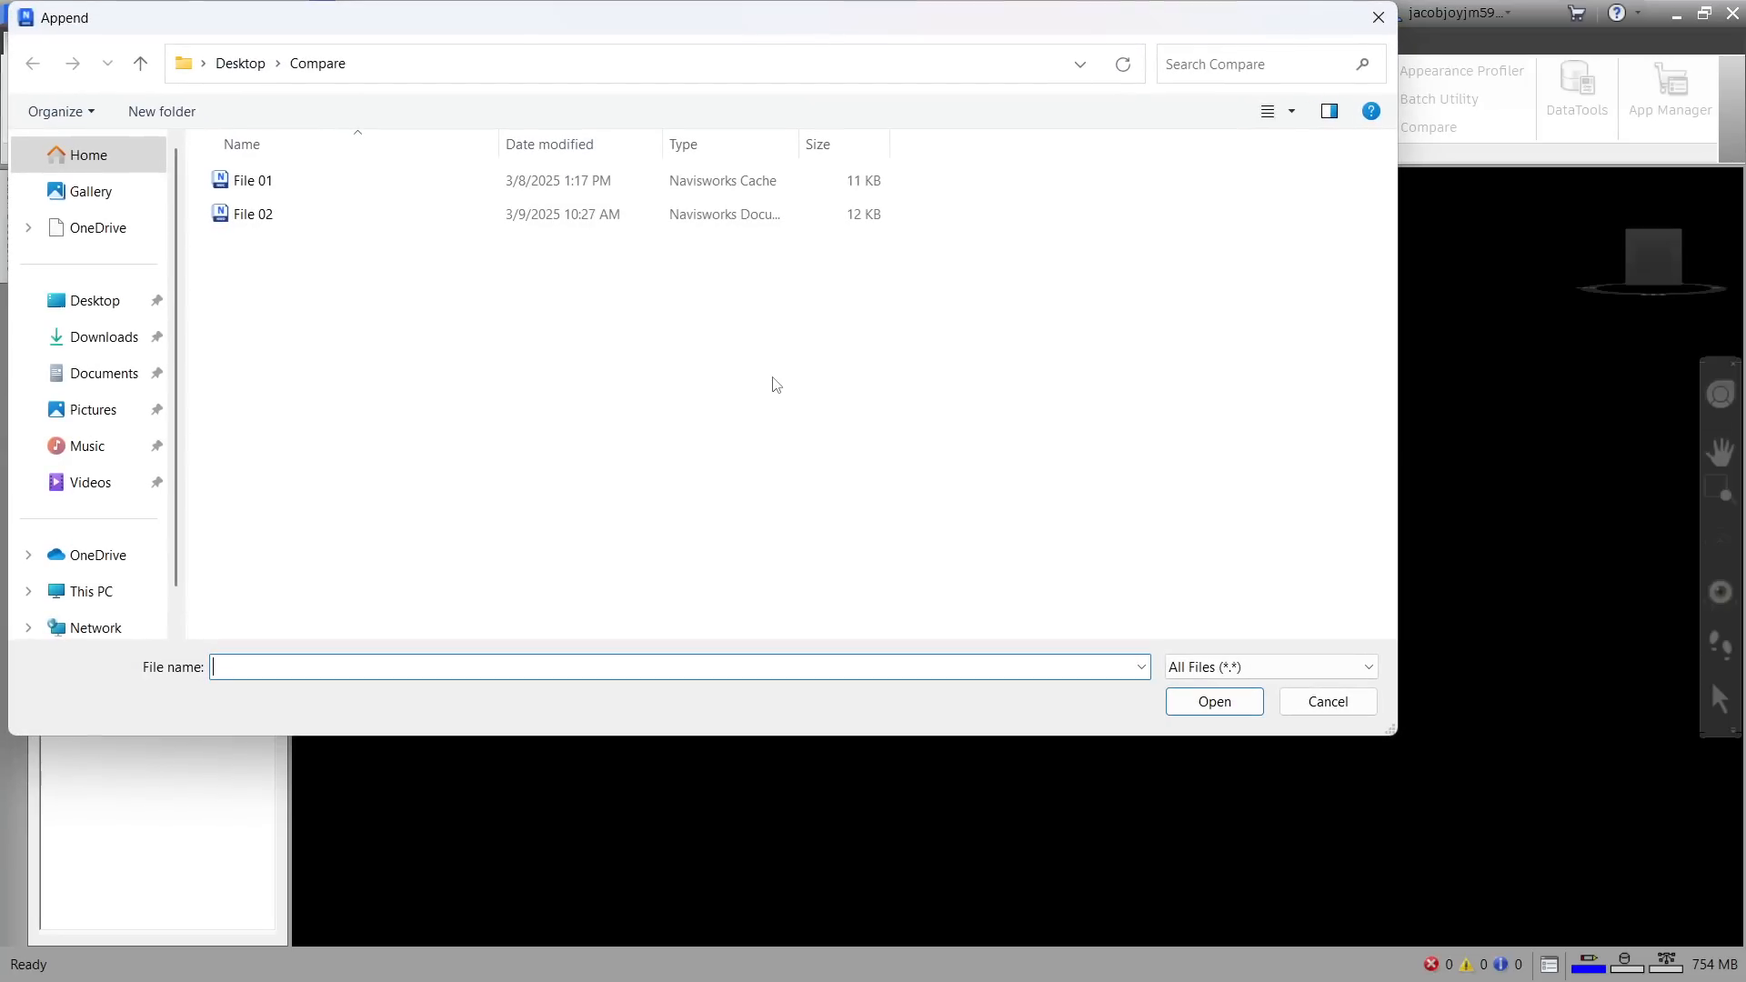
left_click(240, 63)
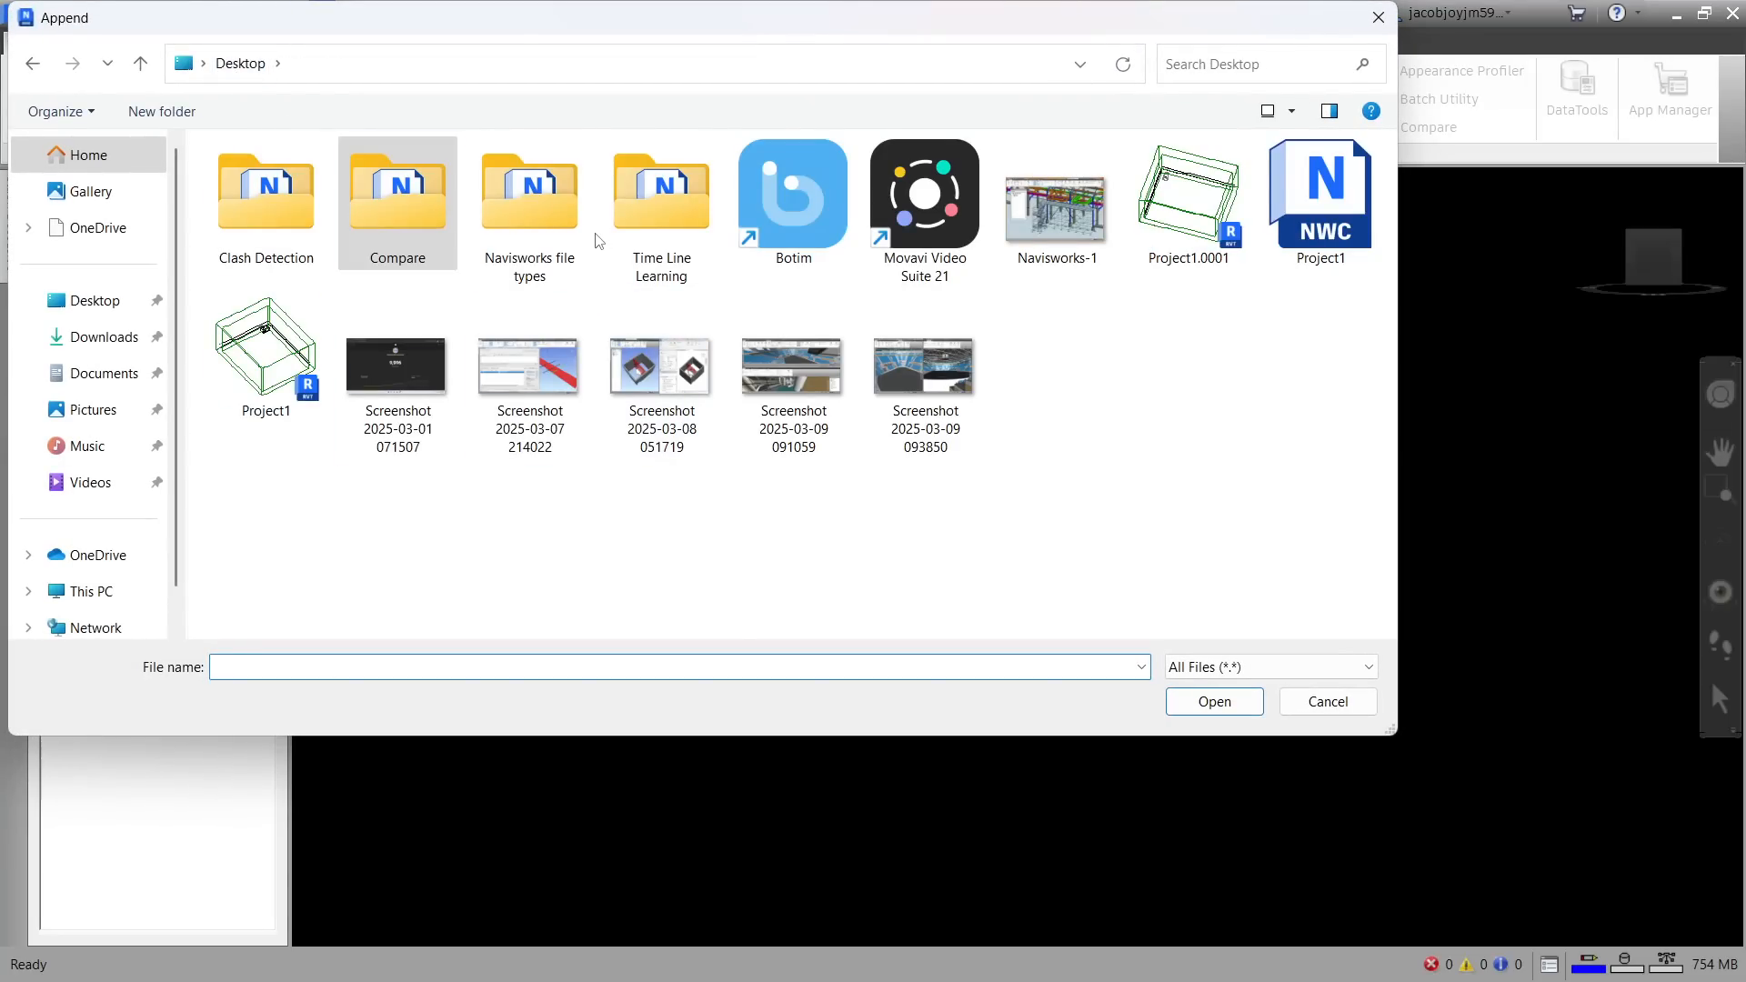
double_click(535, 216)
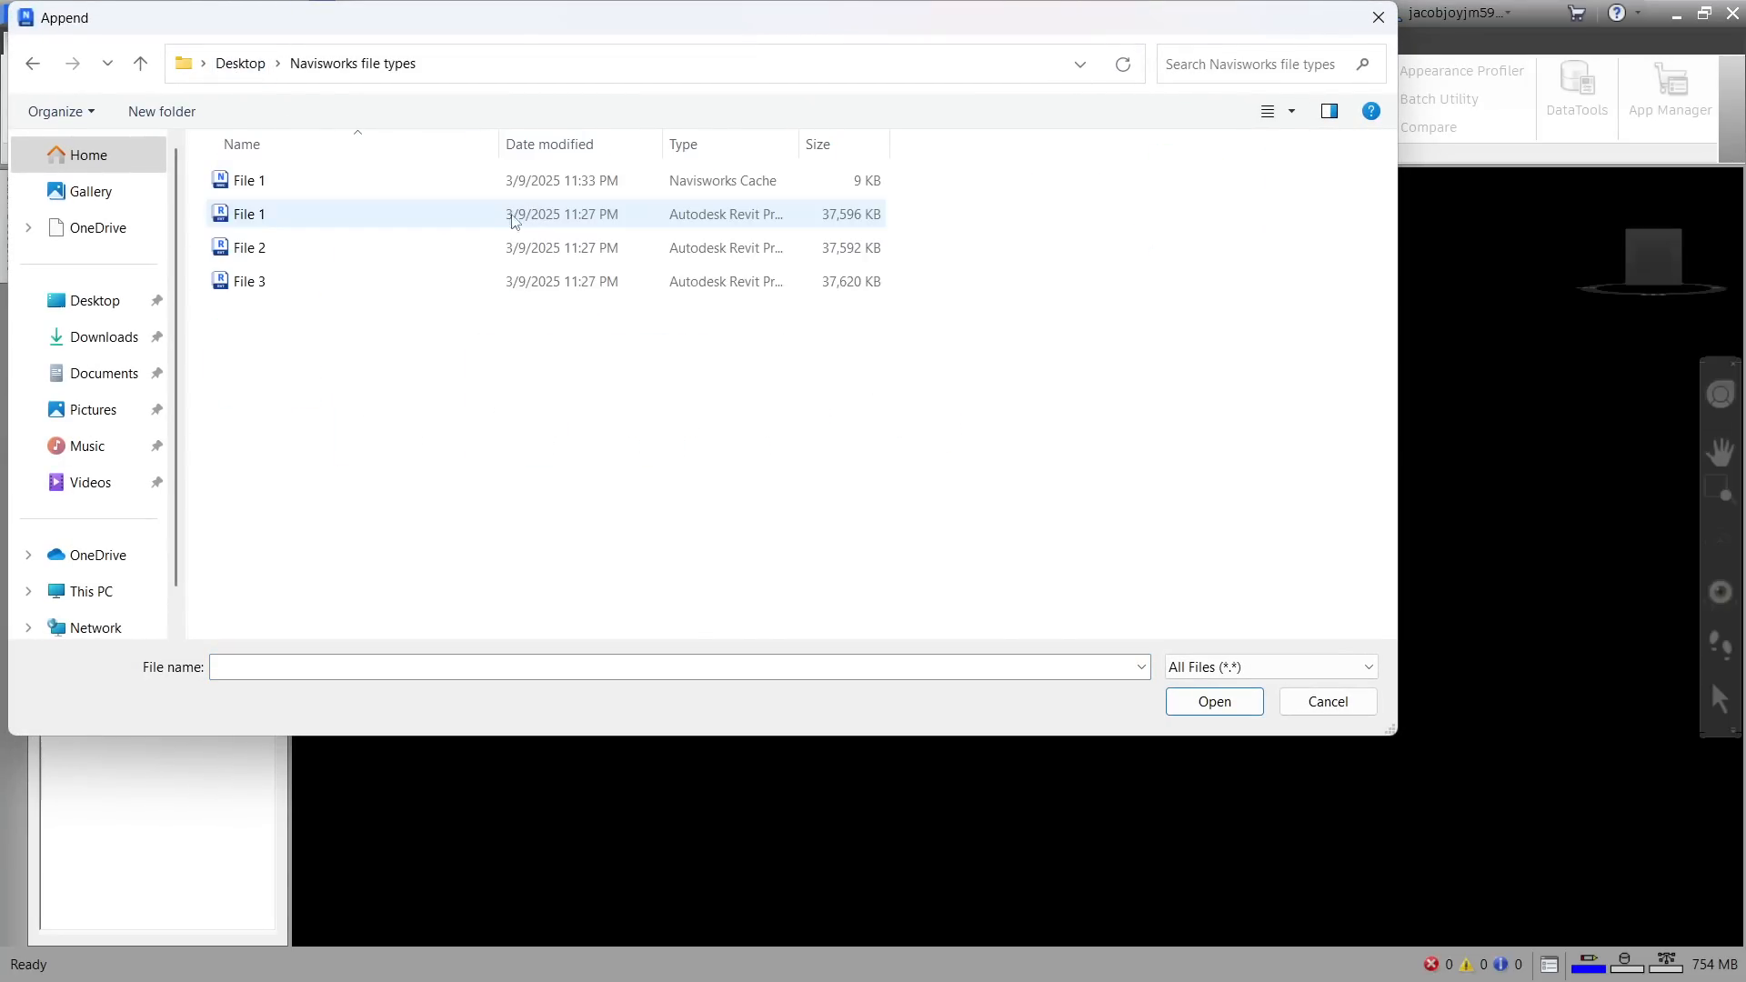
left_click(259, 250)
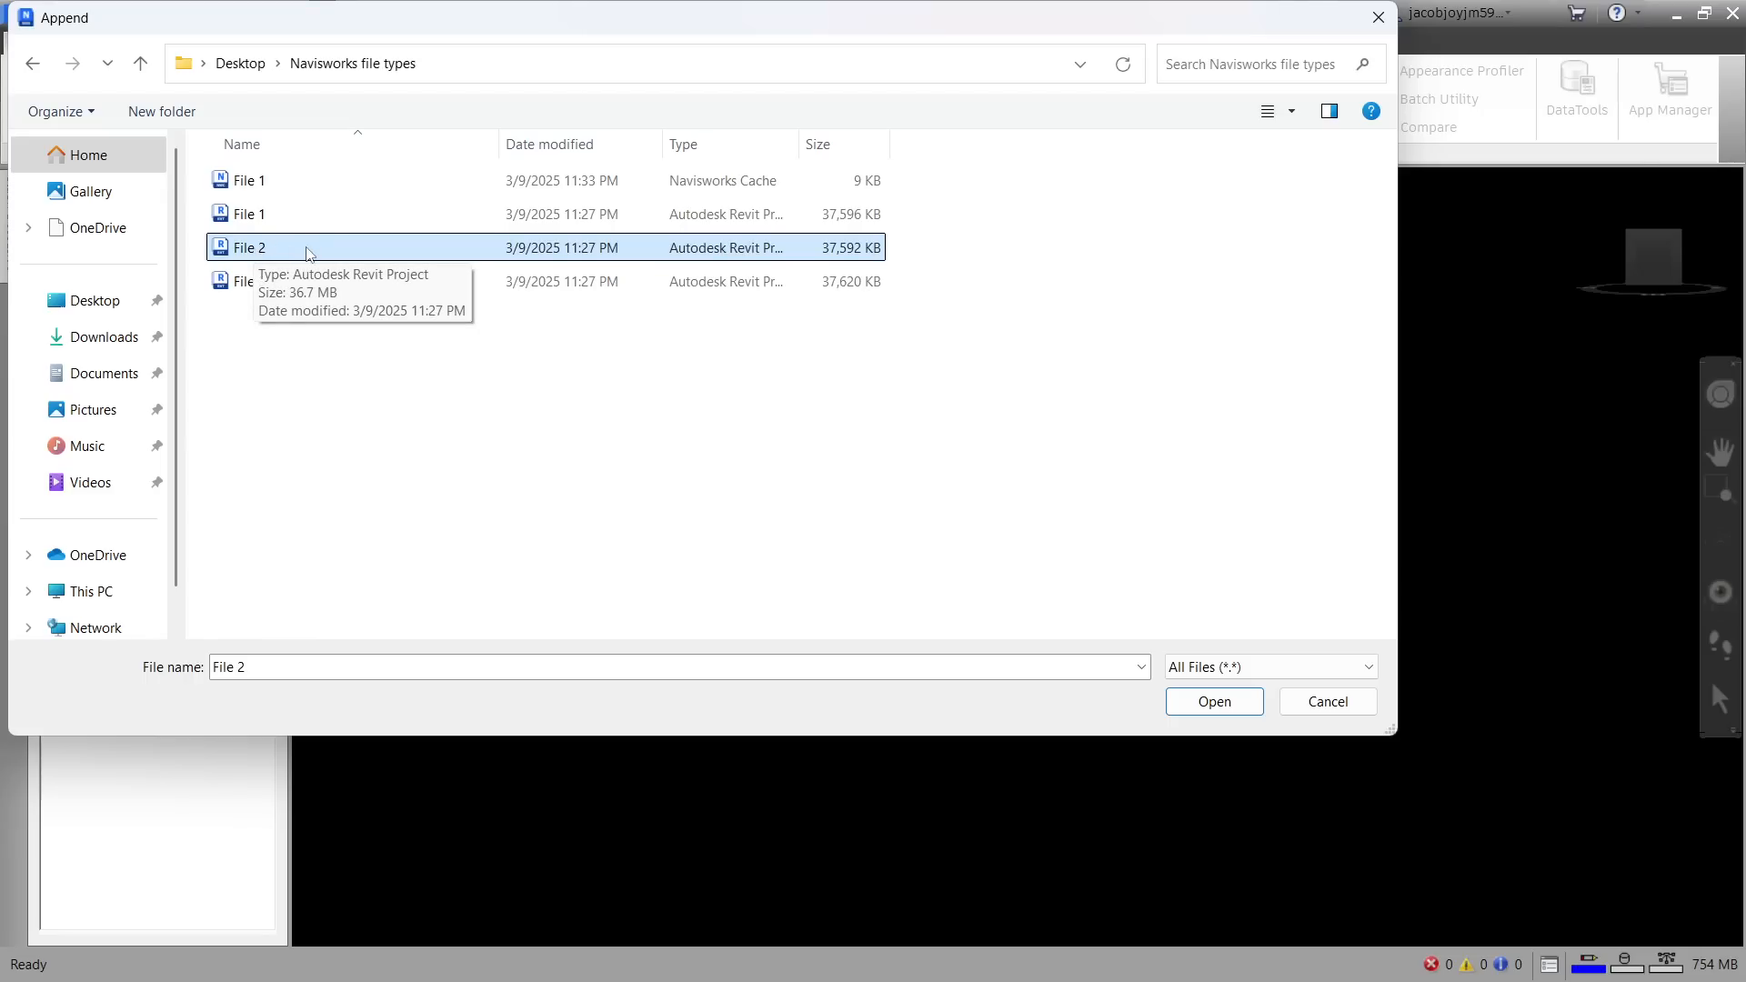
left_click(1214, 700)
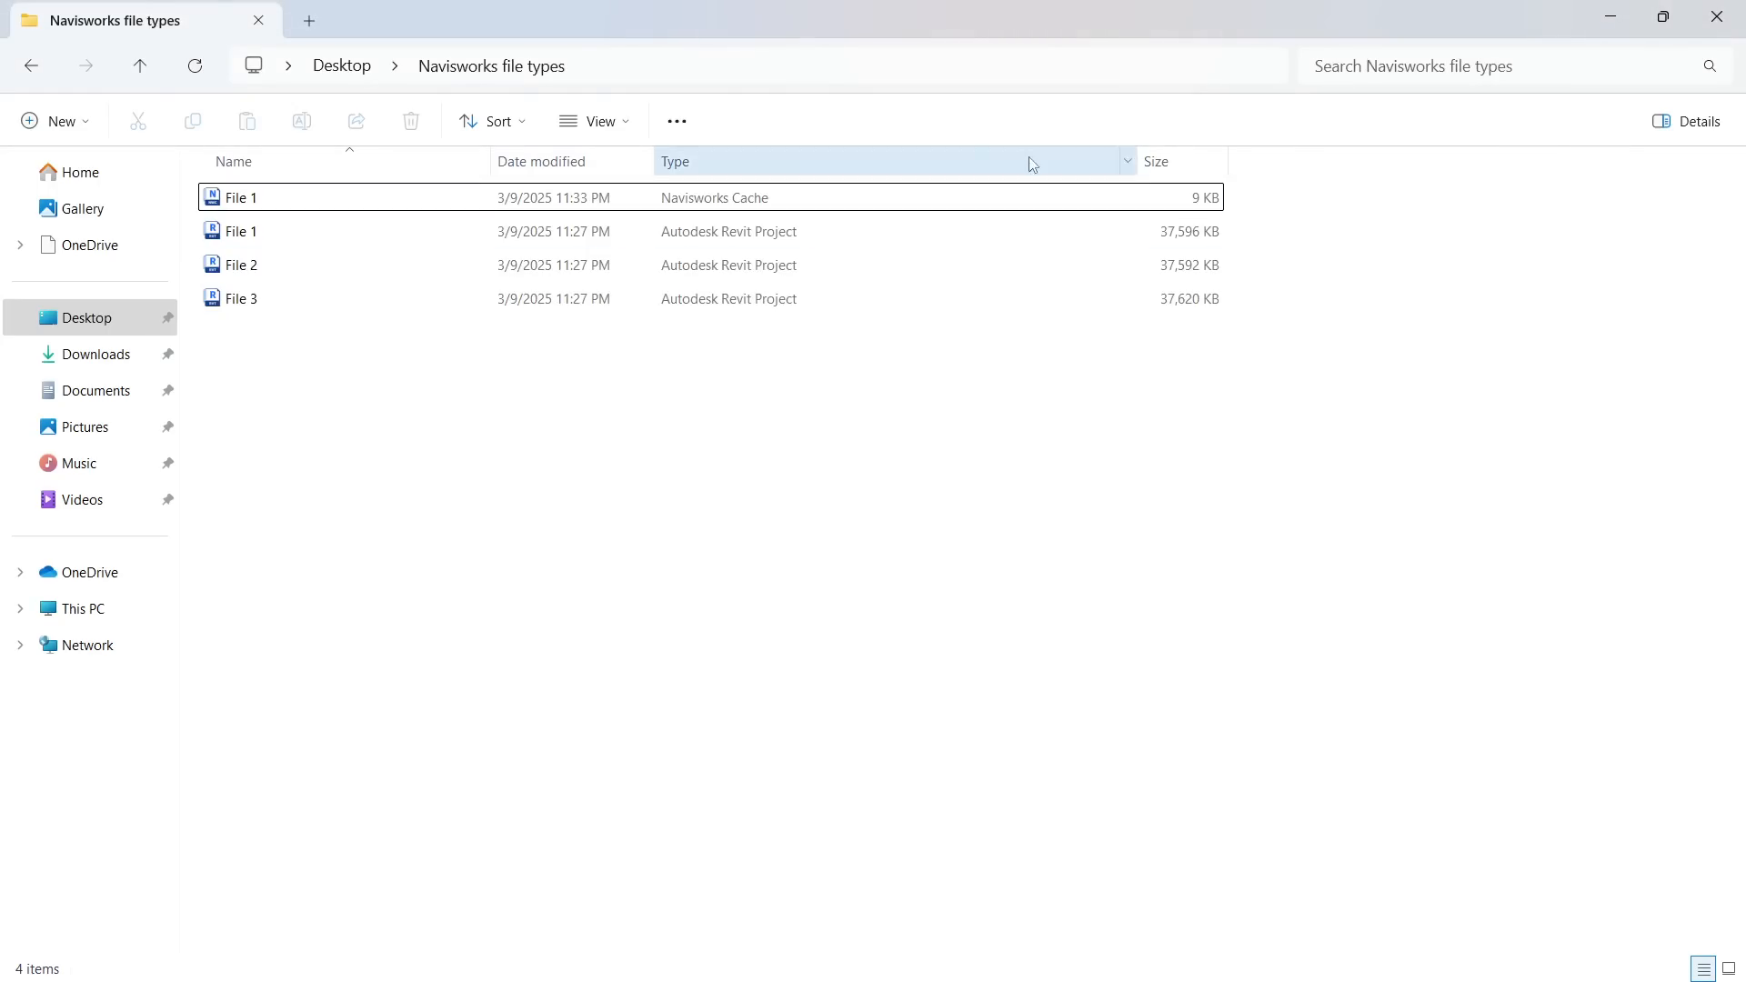
Arrange the File Explorer folder and Navisworks side by side, with Navisworks on the left half of the screen
left_click_drag(1080, 27, 1654, 265)
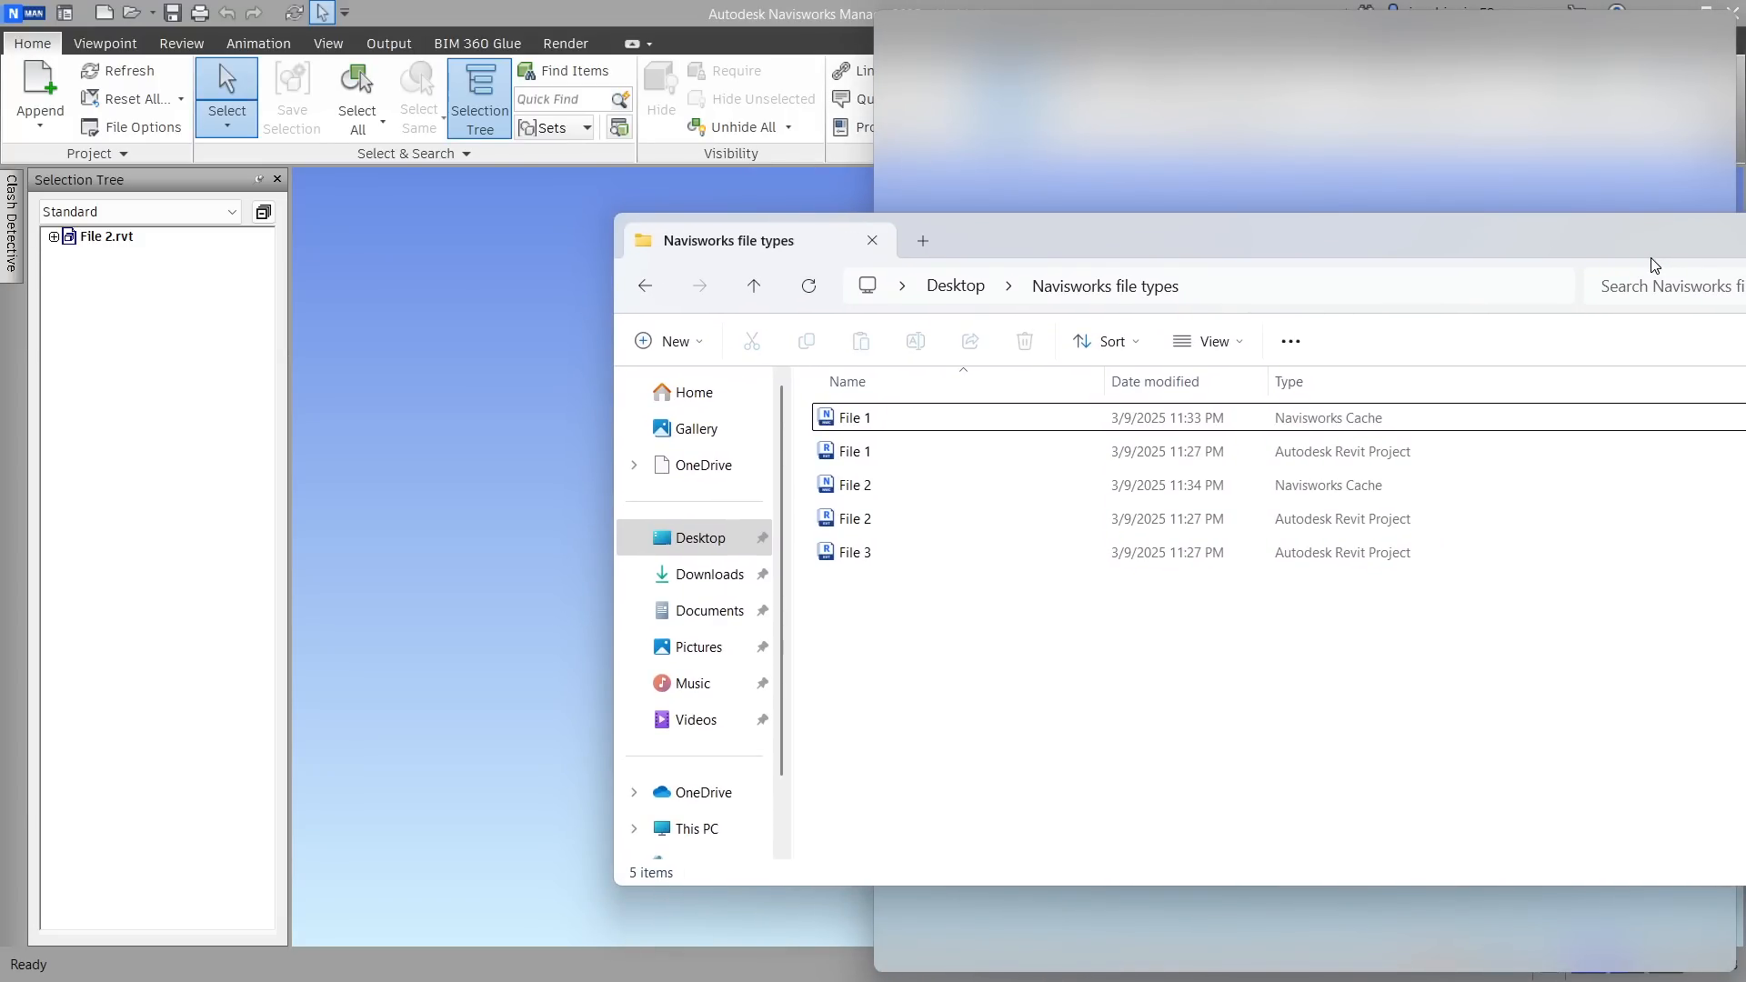
left_click_drag(1654, 265, 1655, 264)
left_click(233, 235)
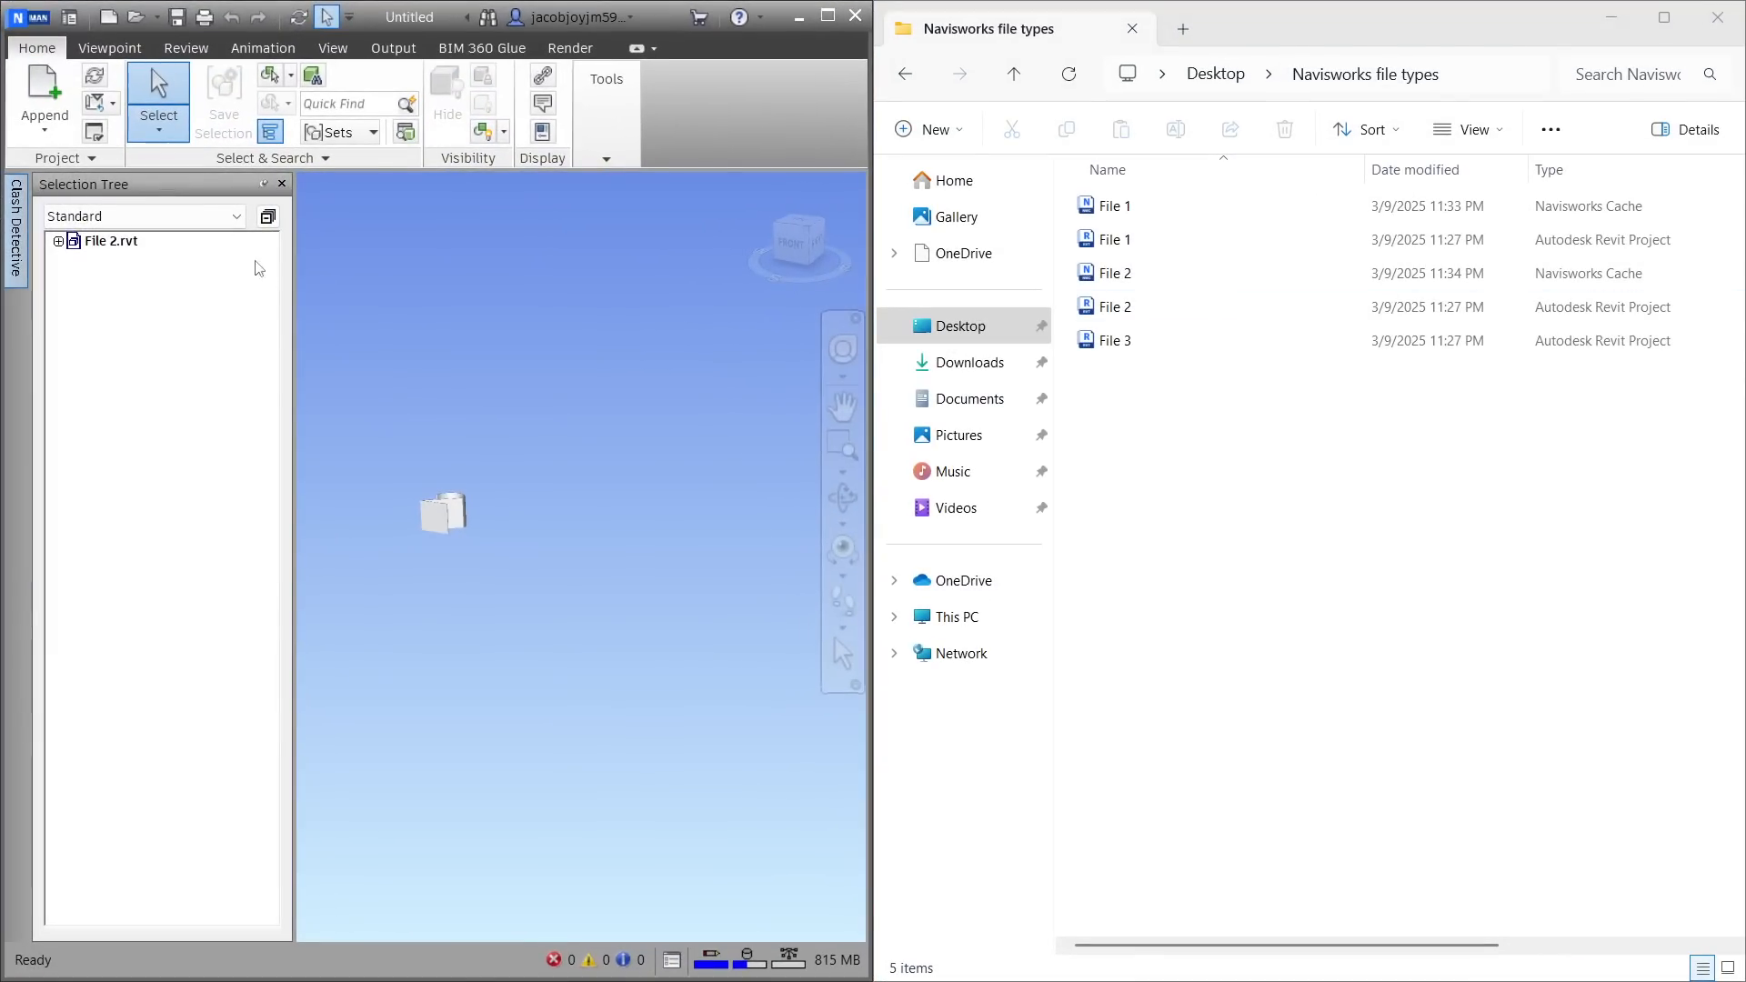
Narrow the Name column in File Explorer and examine the Navisworks Cache files of File 1 and File 2
left_click(1260, 205)
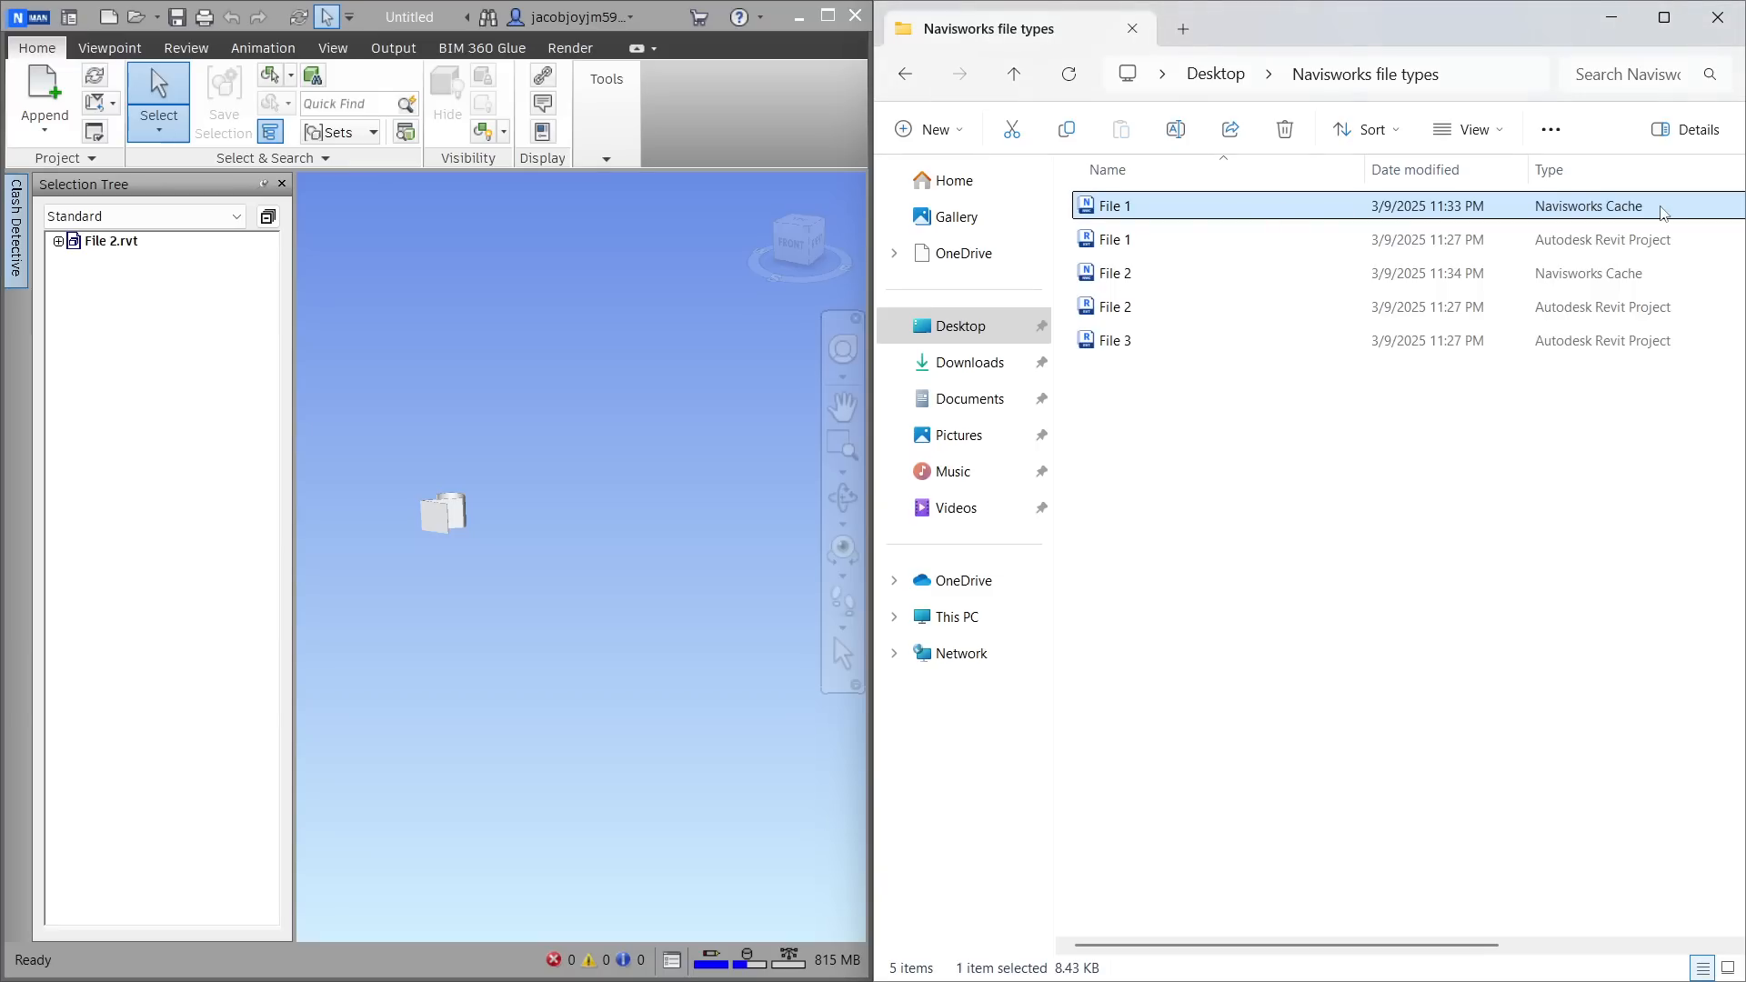
left_click_drag(1364, 169, 1205, 173)
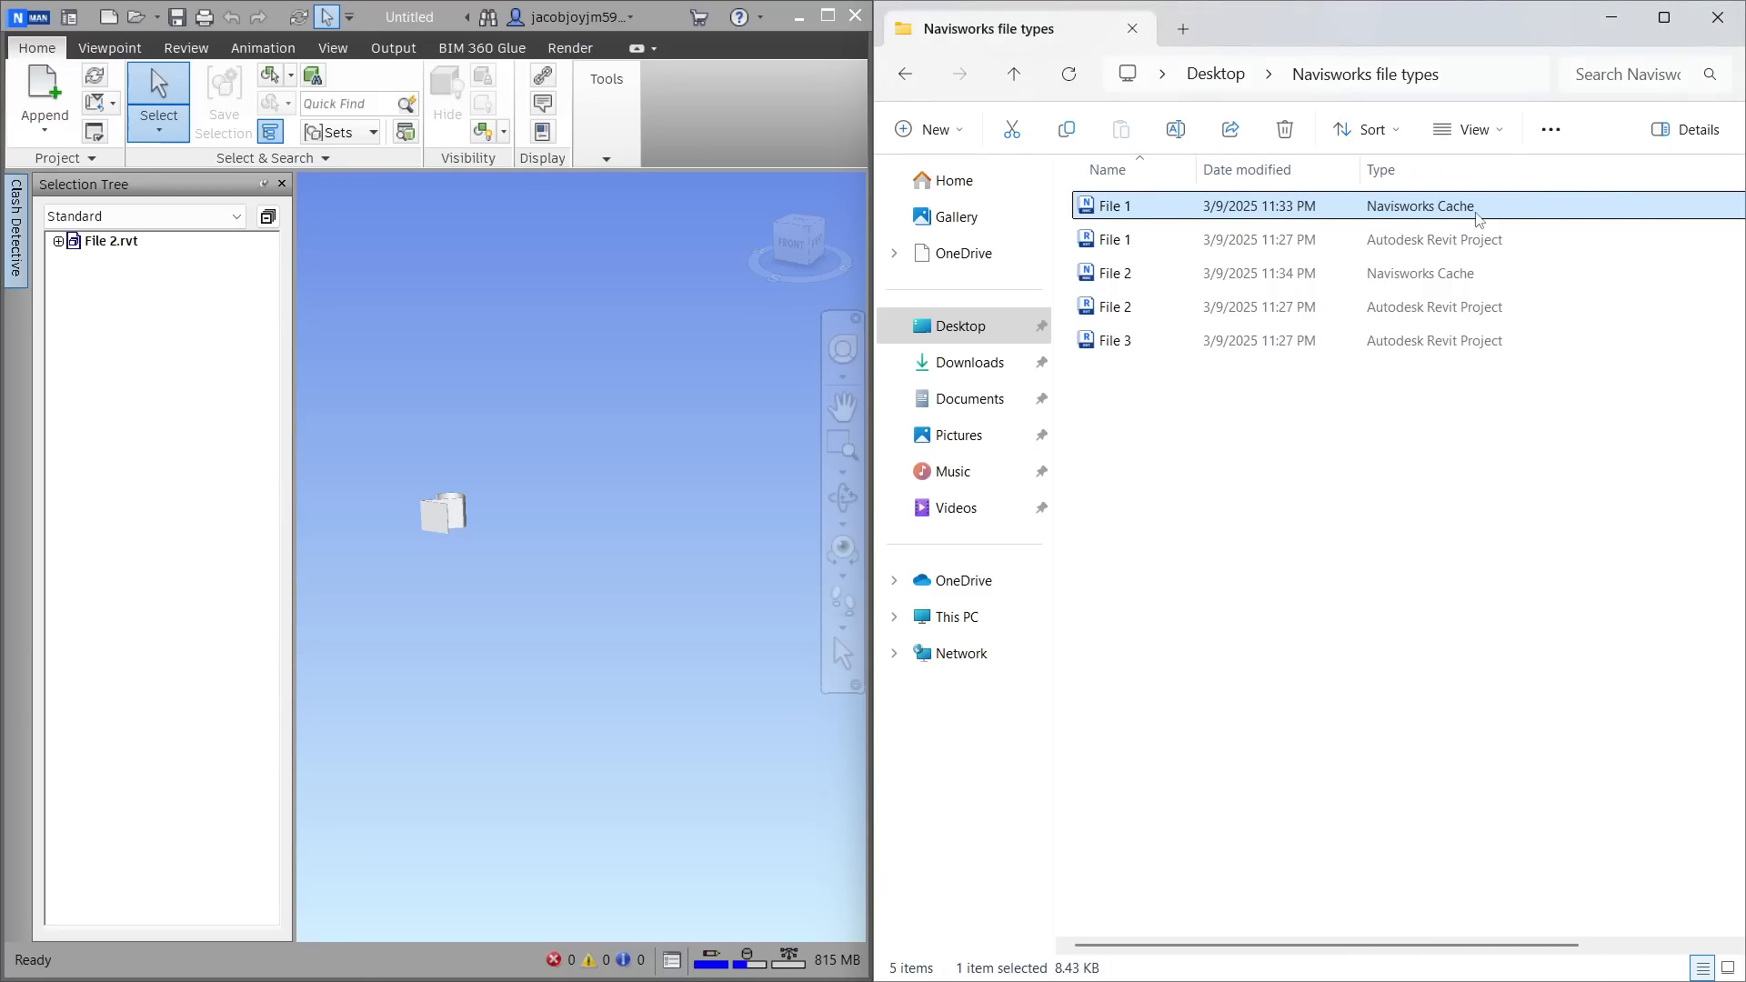
left_click(1337, 272)
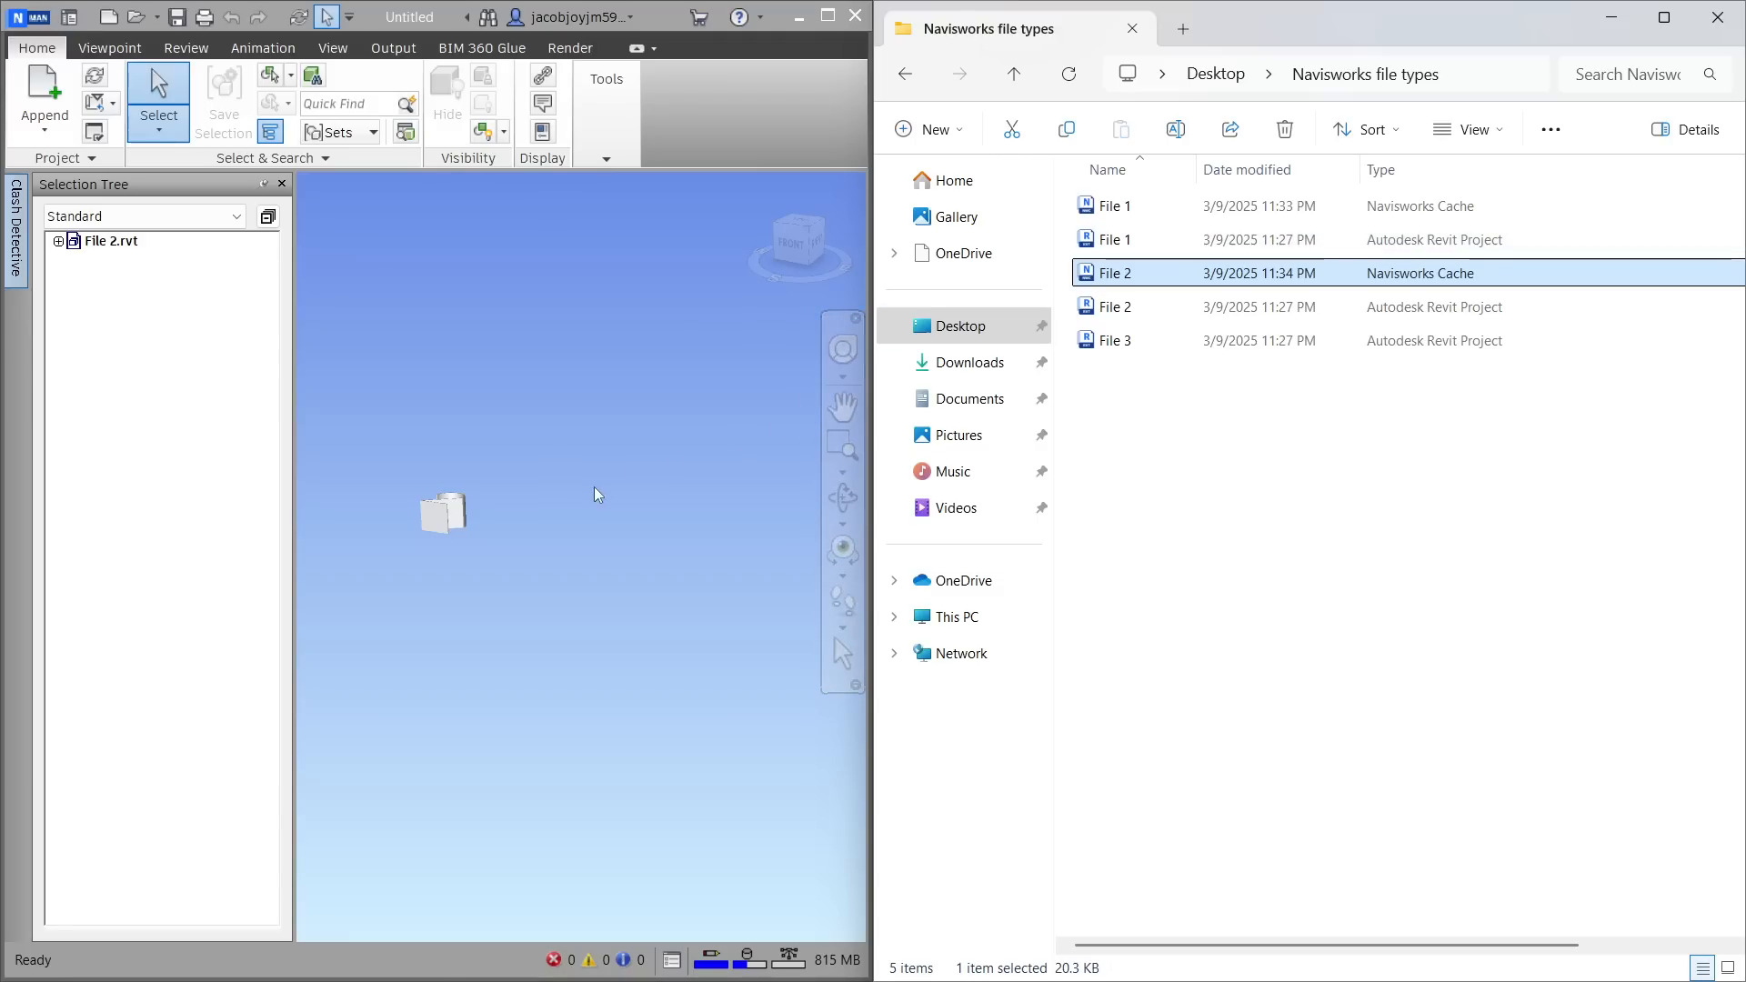
Orbit and enlarge the digit 2 model to inspect it from above, and maximize the Navisworks window
middle_click_drag(544, 447, 571, 570, "shift")
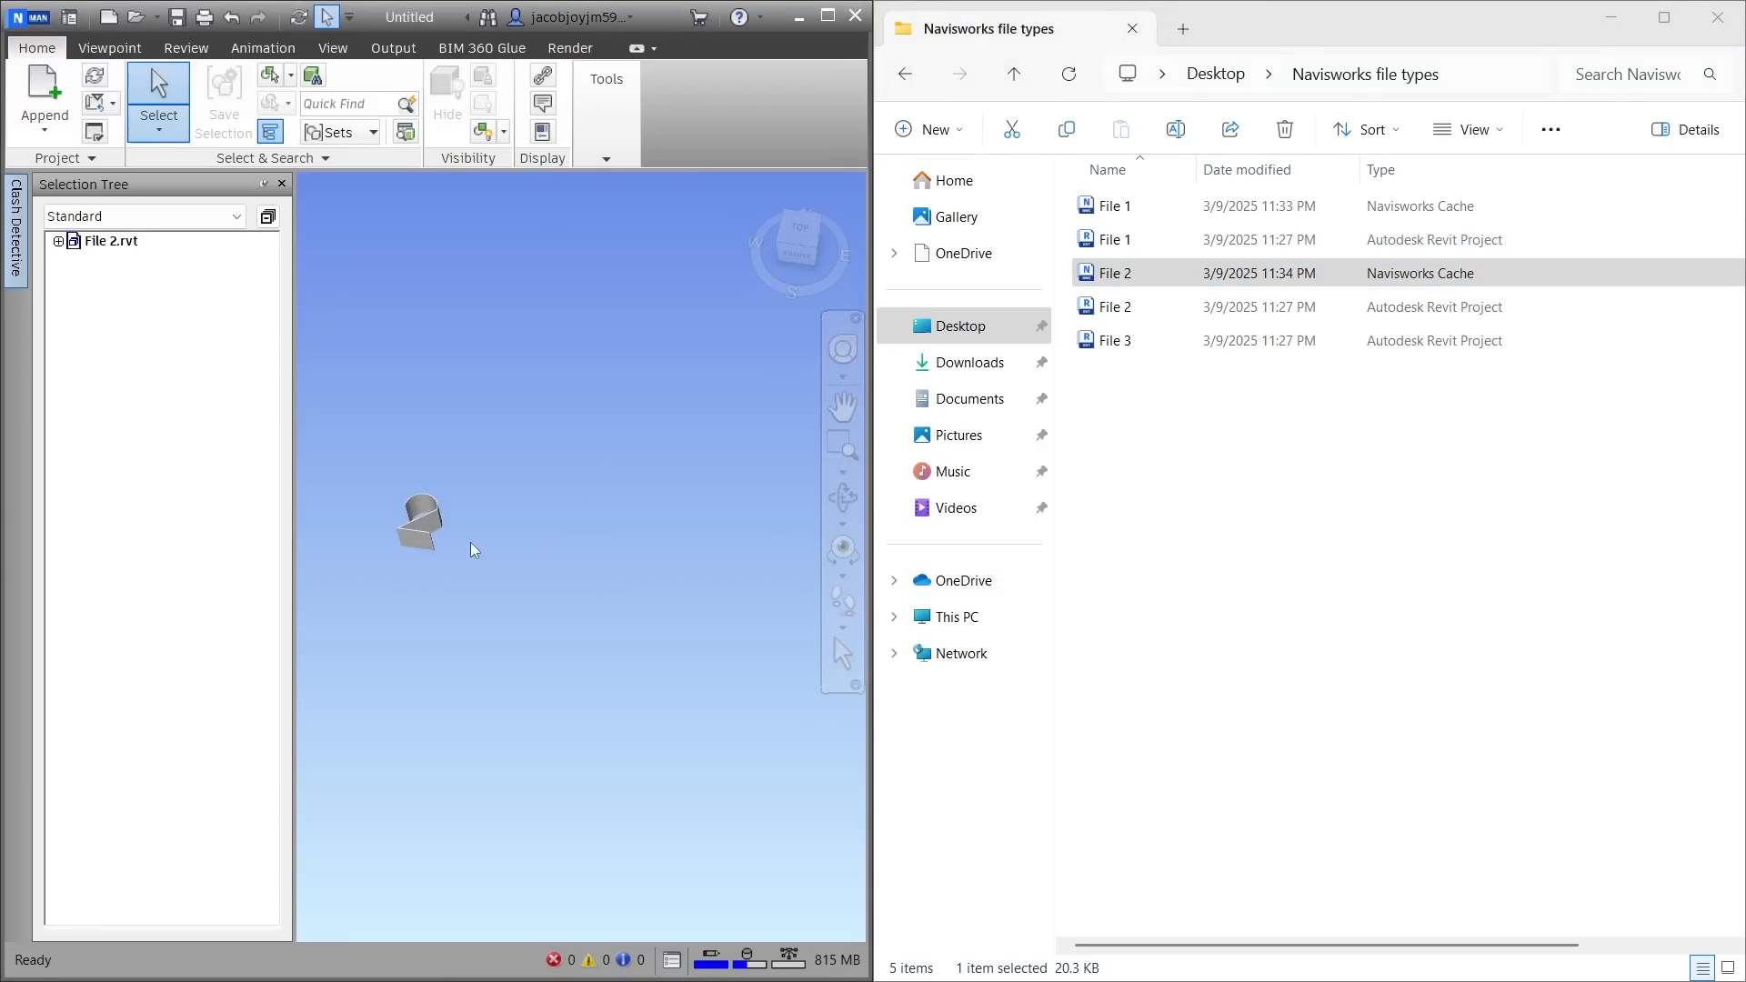
middle_click_drag(471, 549, 462, 510, "shift")
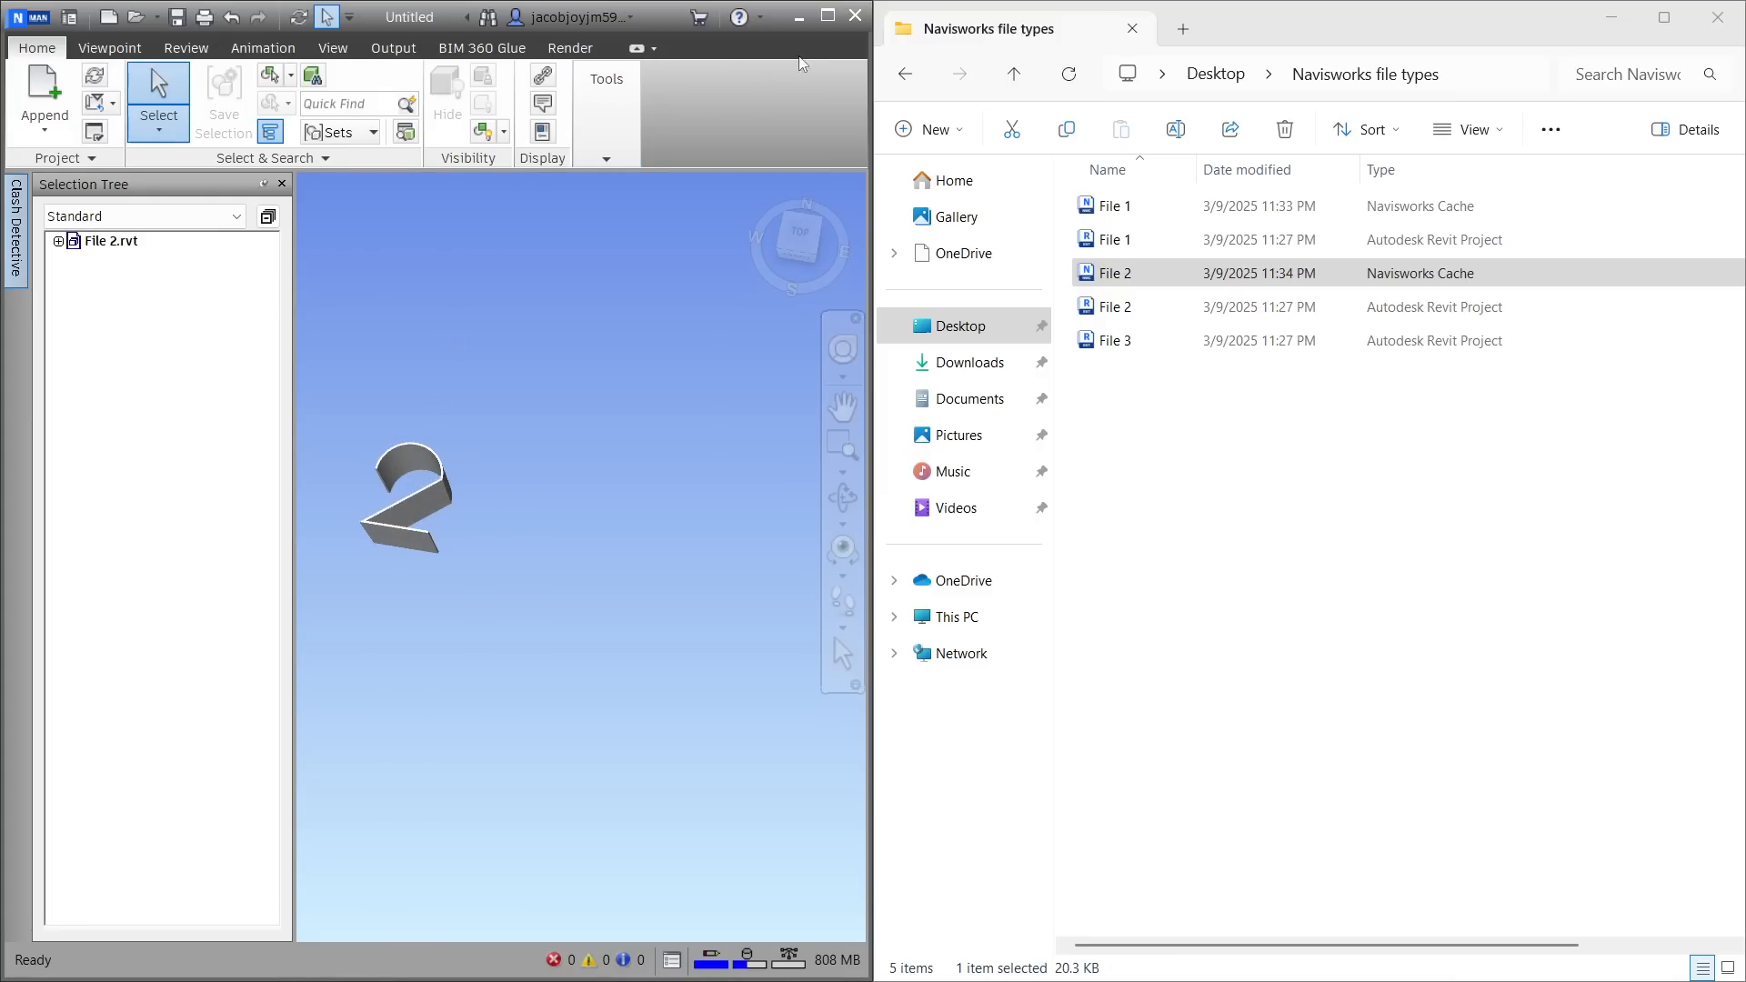
left_click(823, 25)
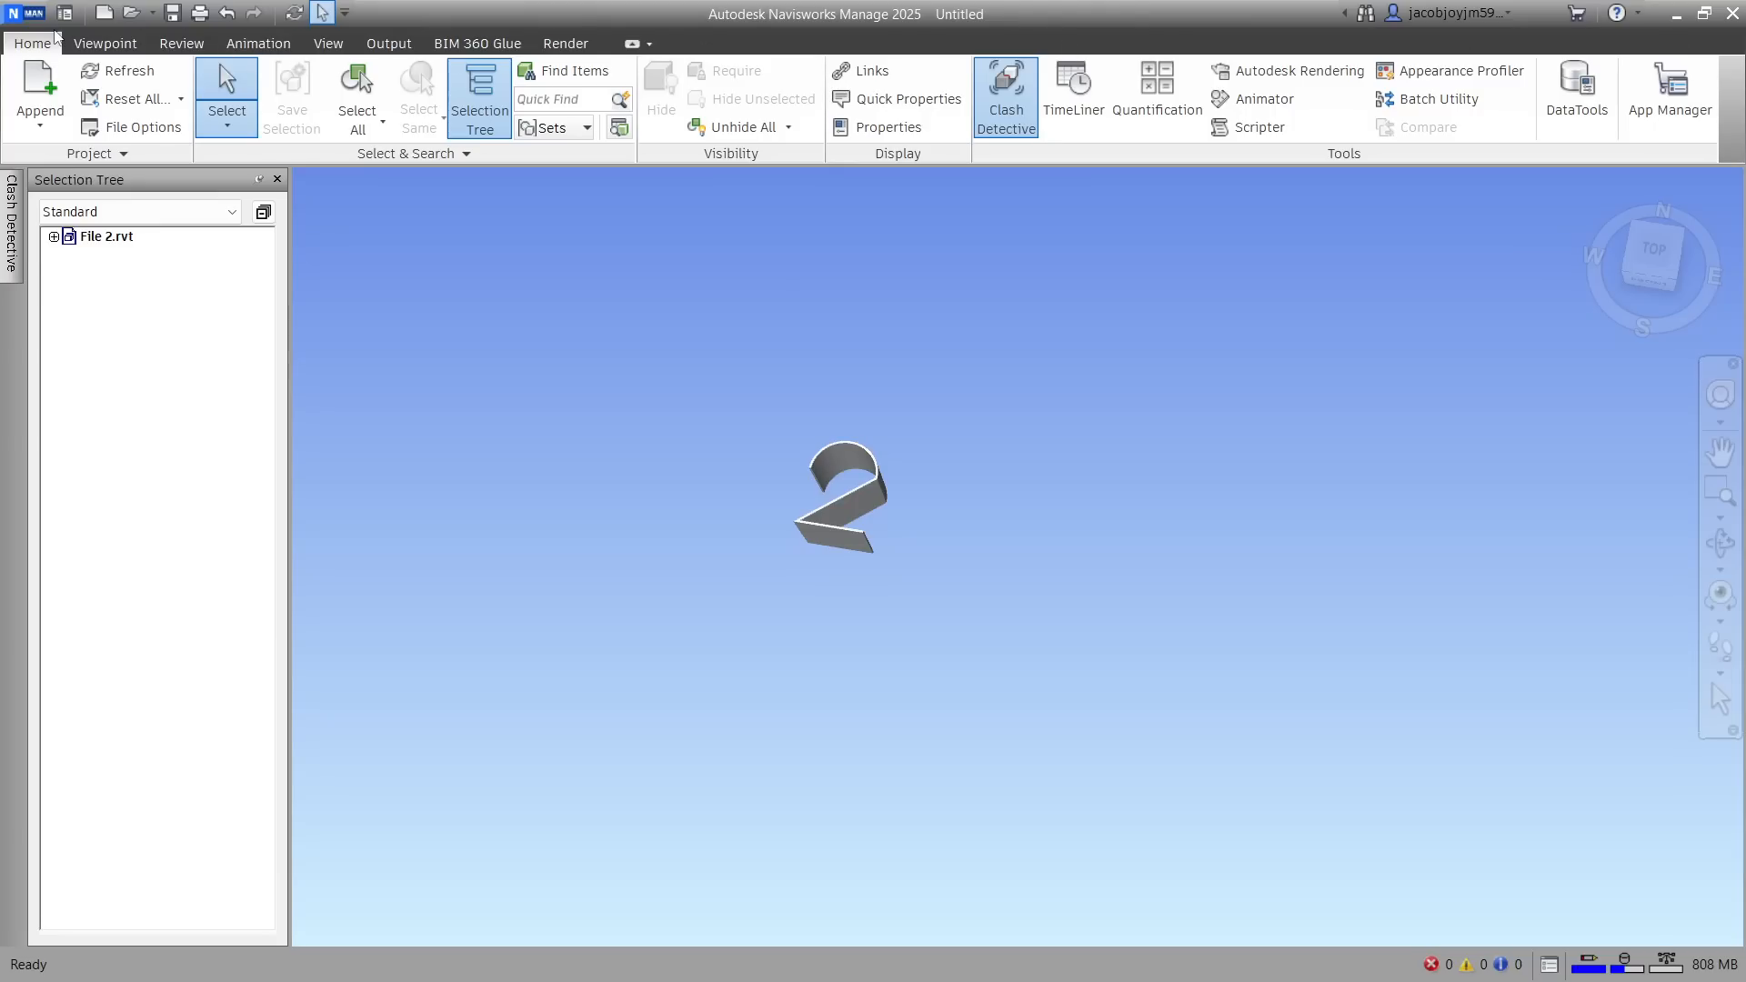
Close the File 2 session, restart Navisworks Manage 2025 and open the File 3 Revit project directly
left_click(1732, 13)
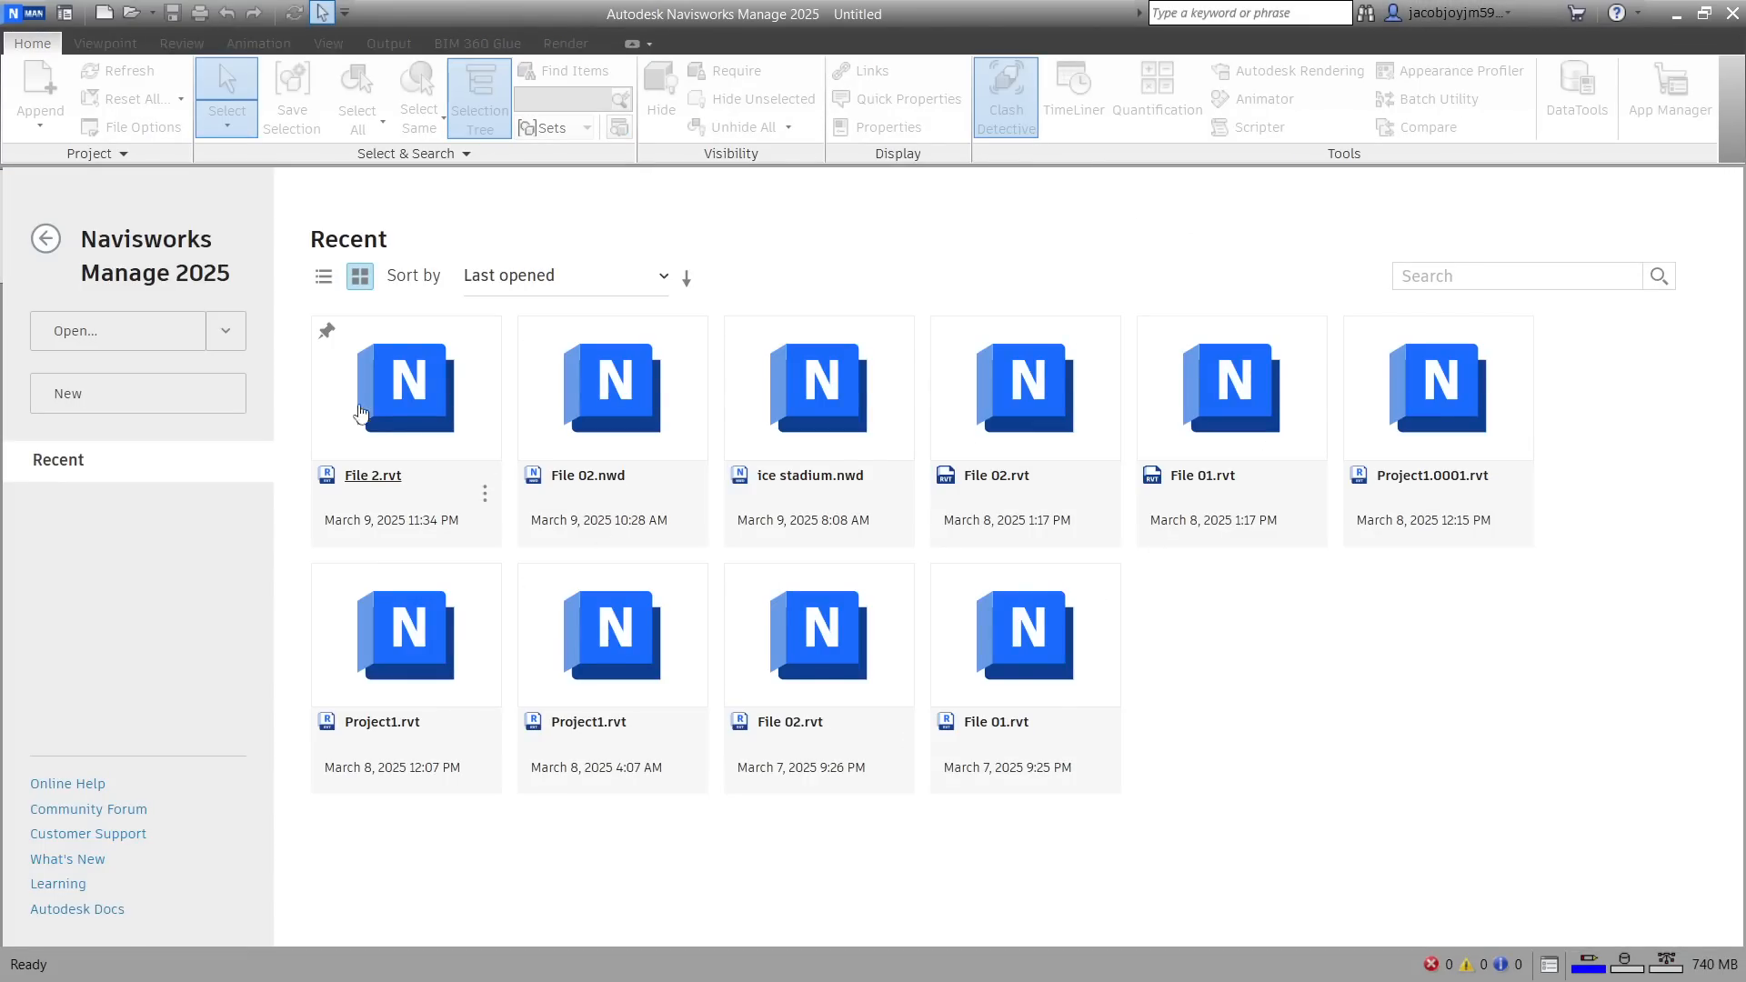
left_click(236, 345)
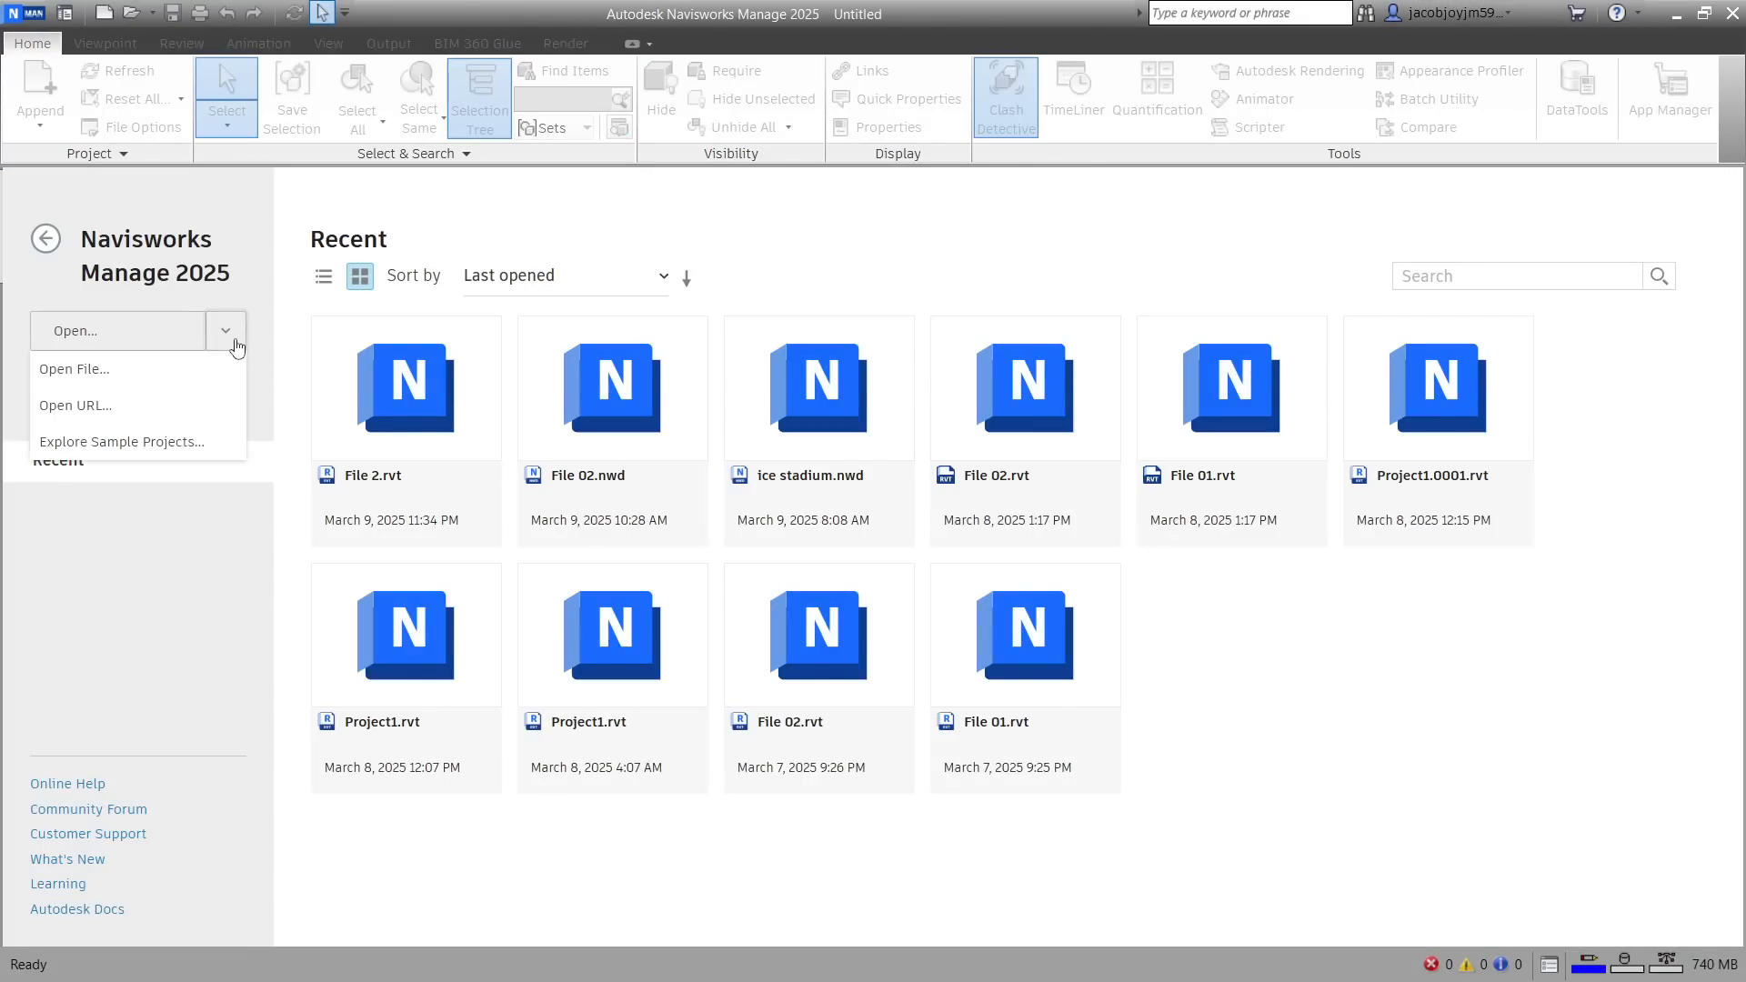
left_click(119, 369)
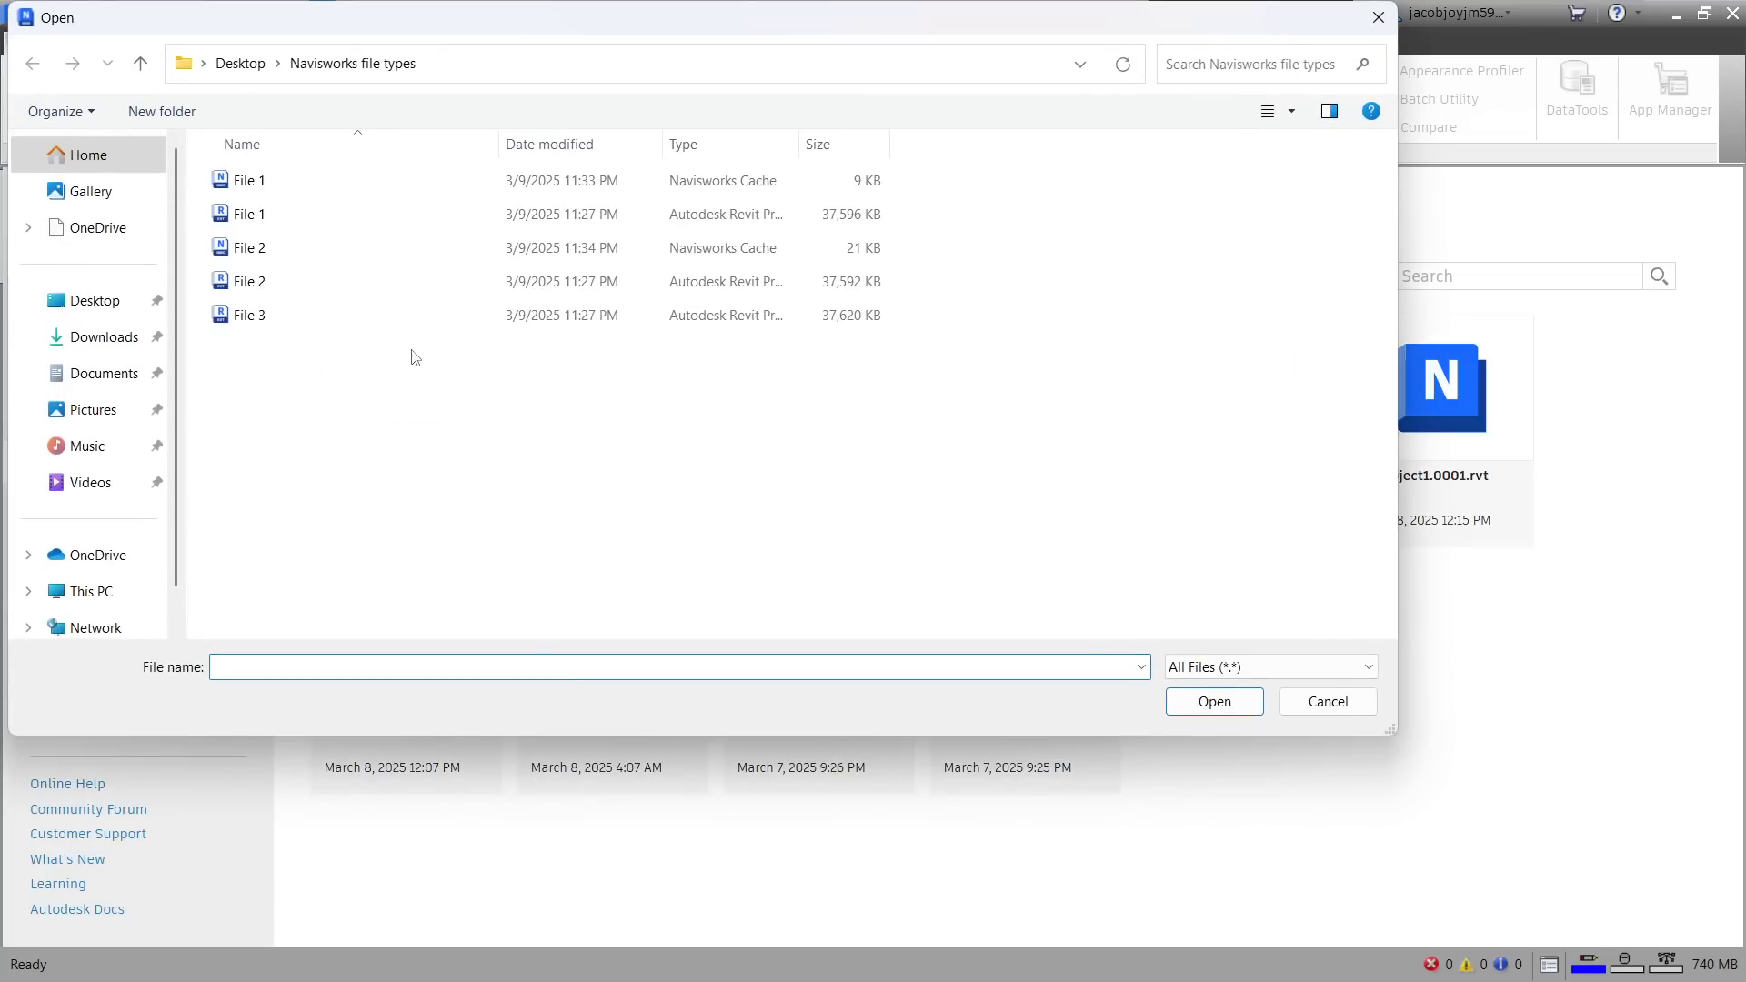
left_click(287, 319)
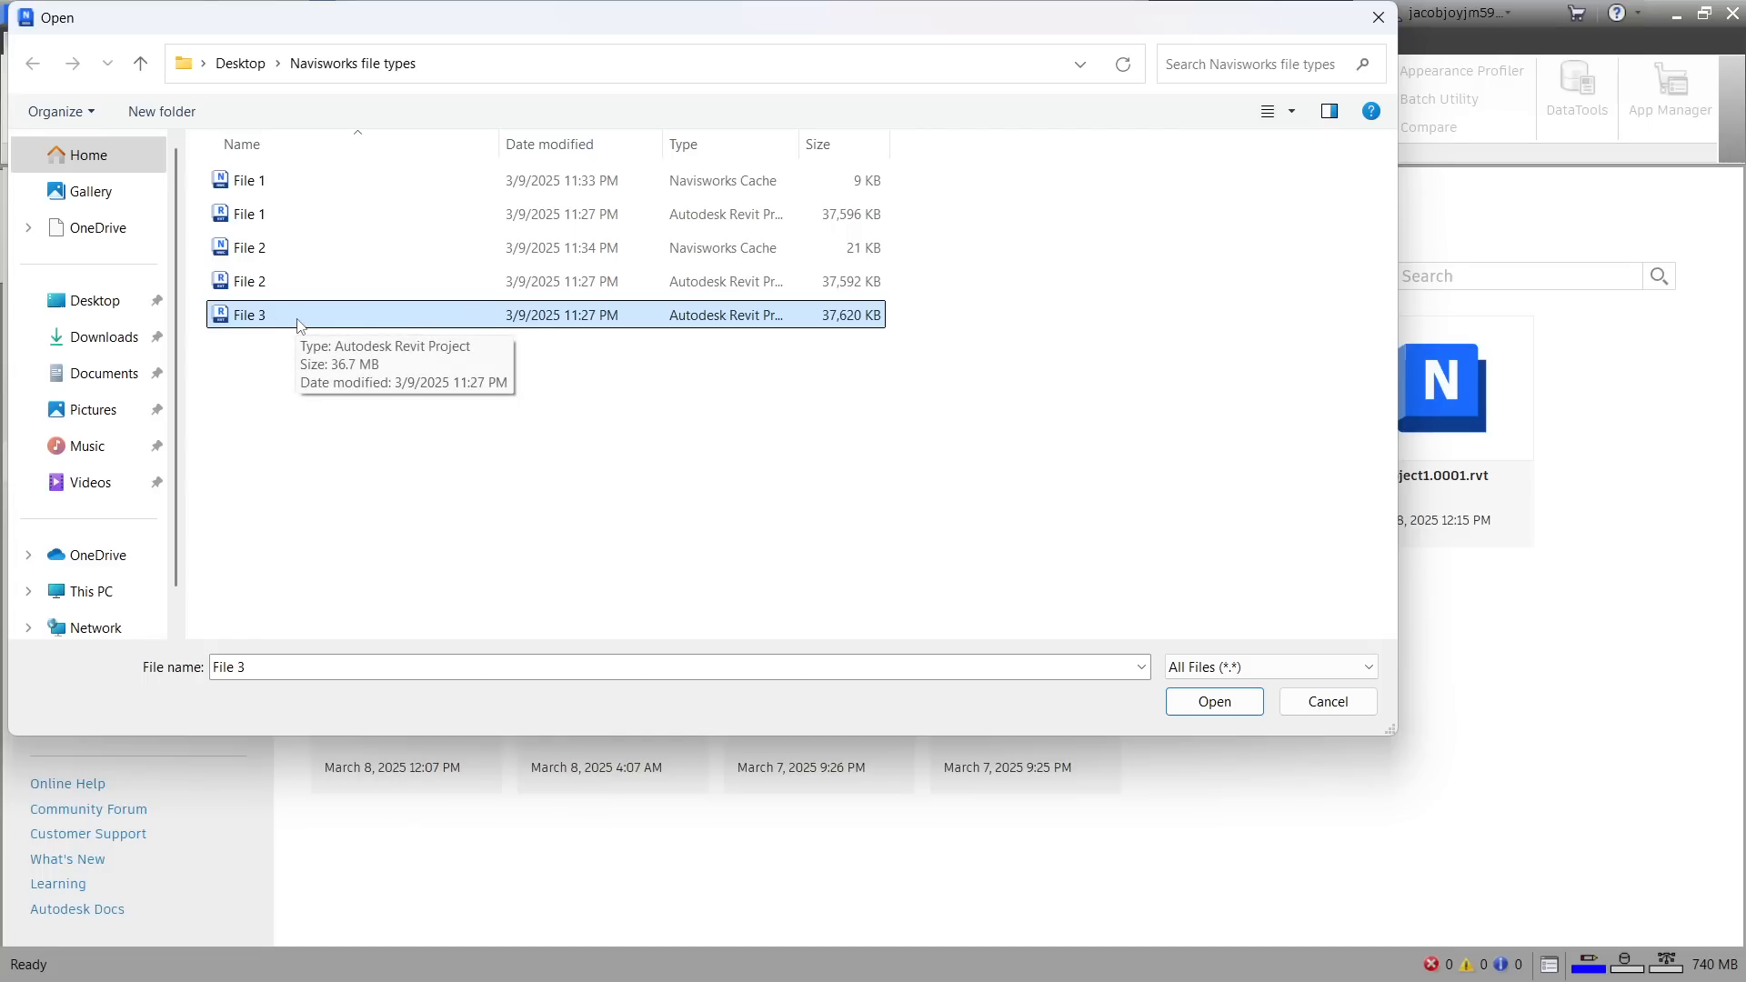
left_click(1216, 702)
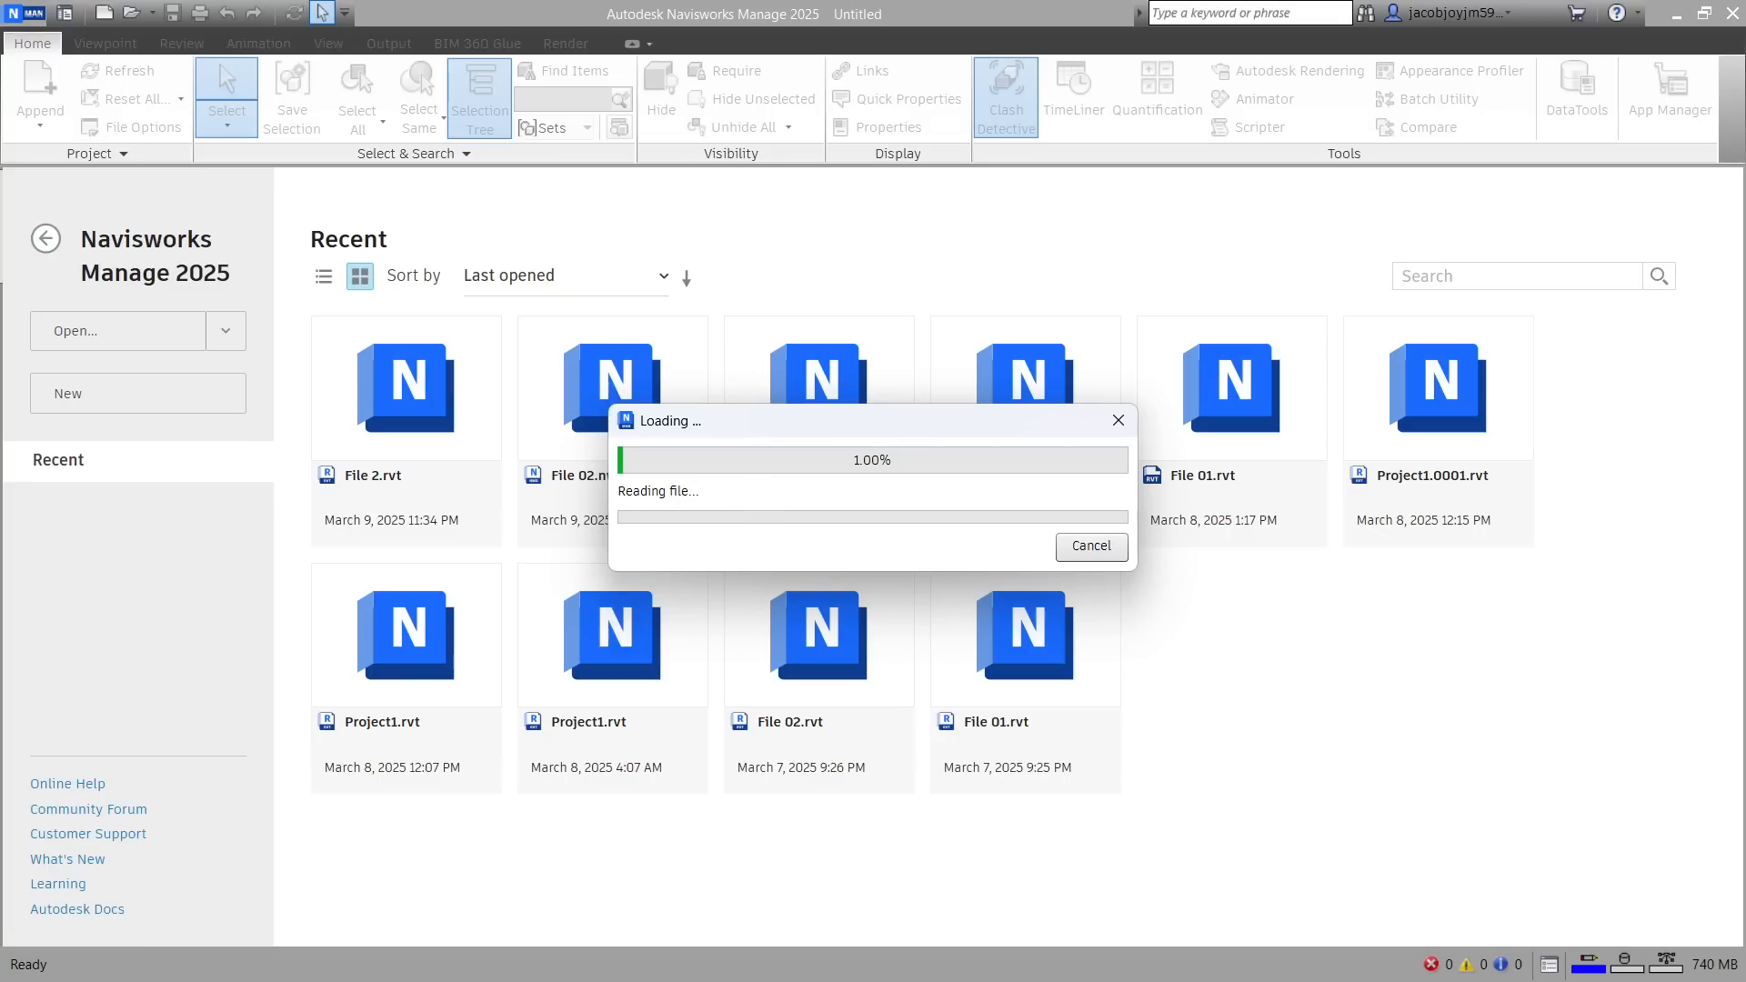
Examine the Navisworks Cache files of File 3 and File 1 in File Explorer, and view the same folder in Navisworks' Open dialog
key("alt+Tab")
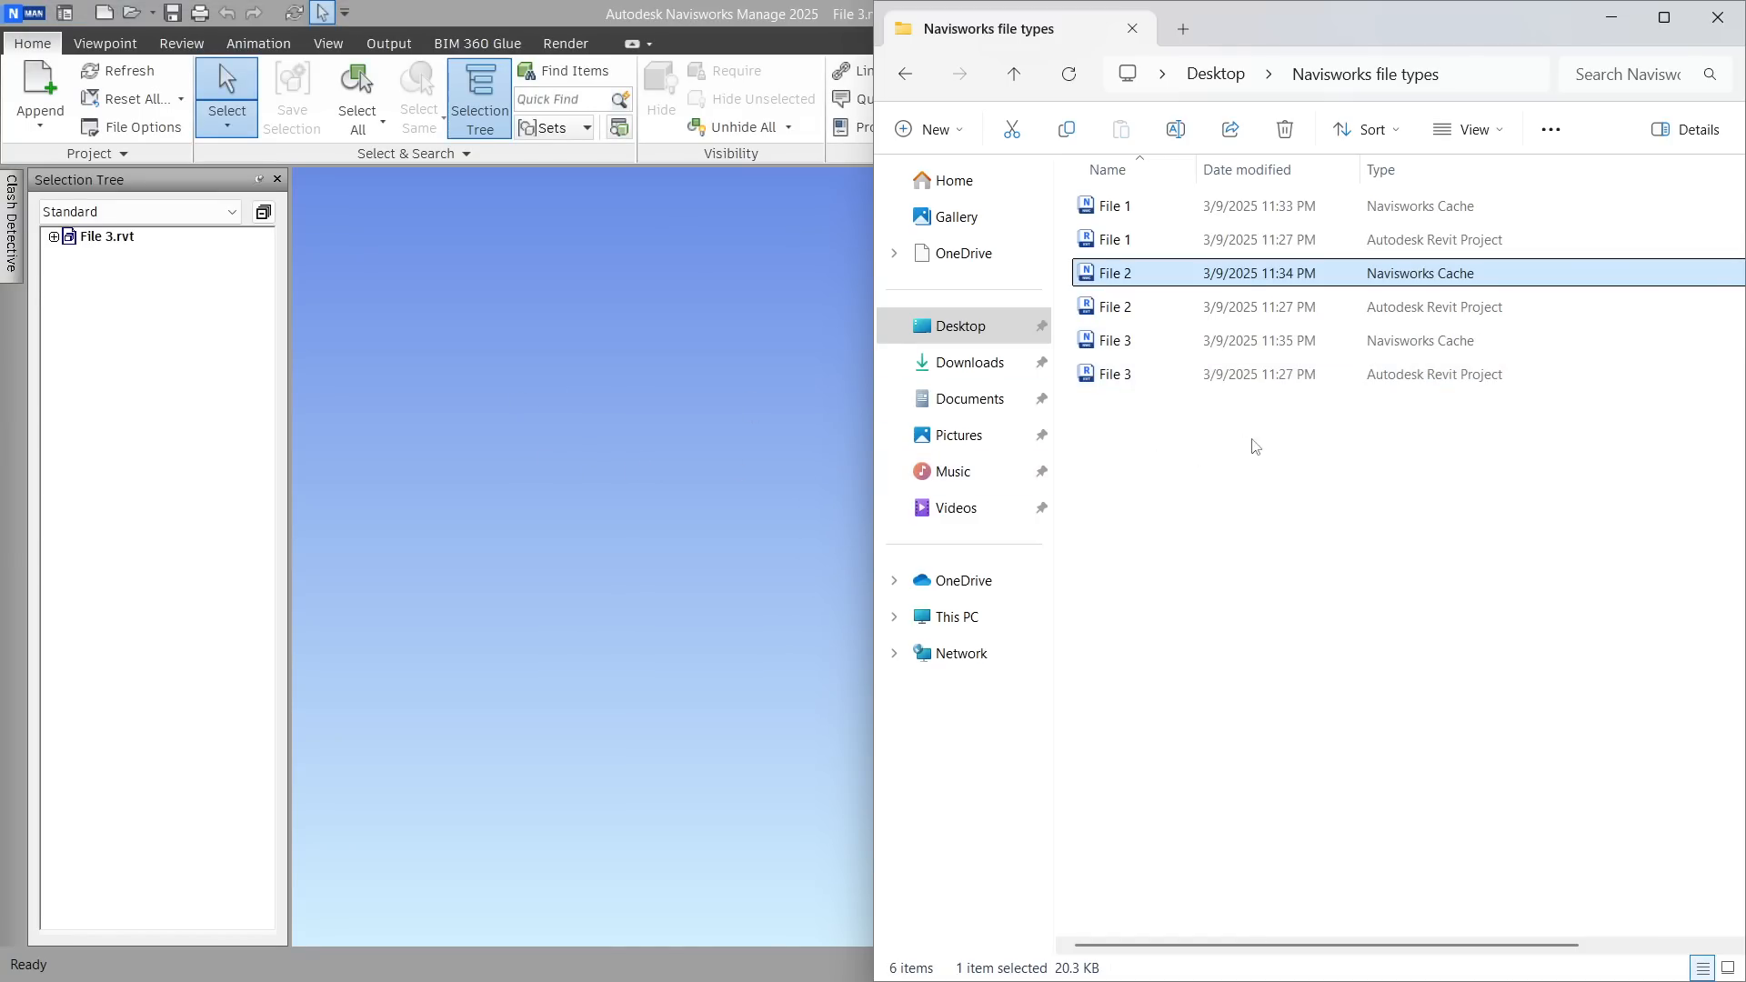
left_click(1435, 358)
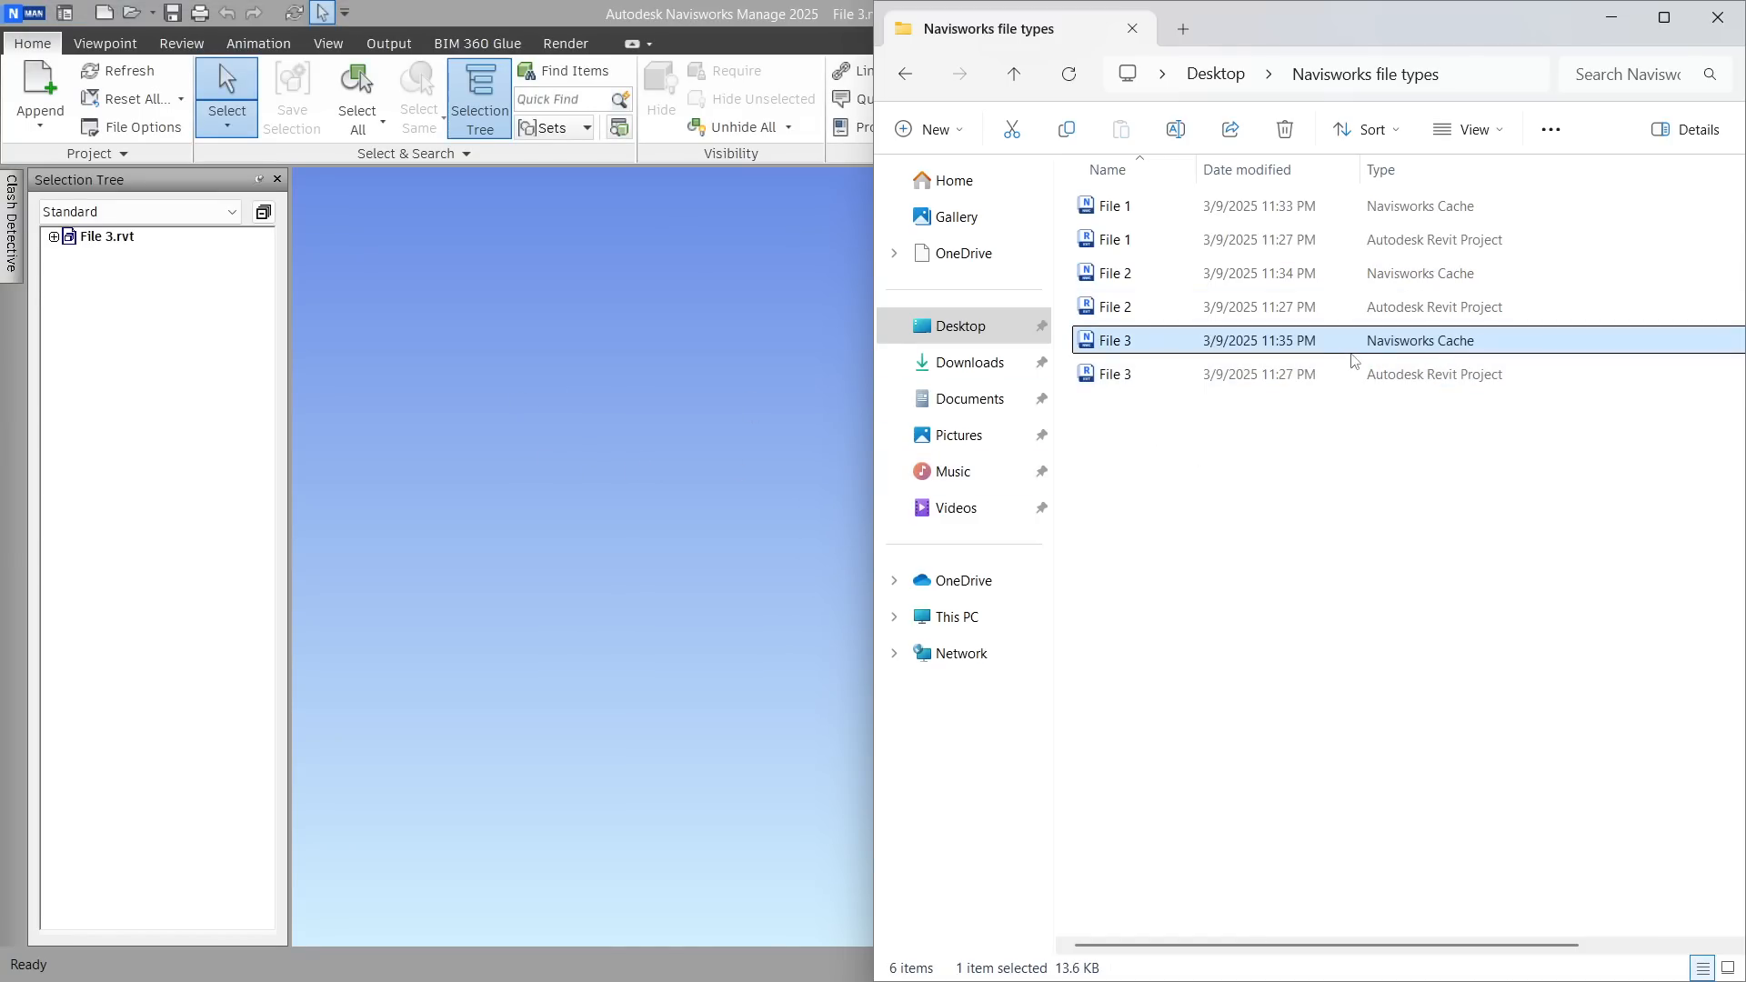
left_click(1391, 485)
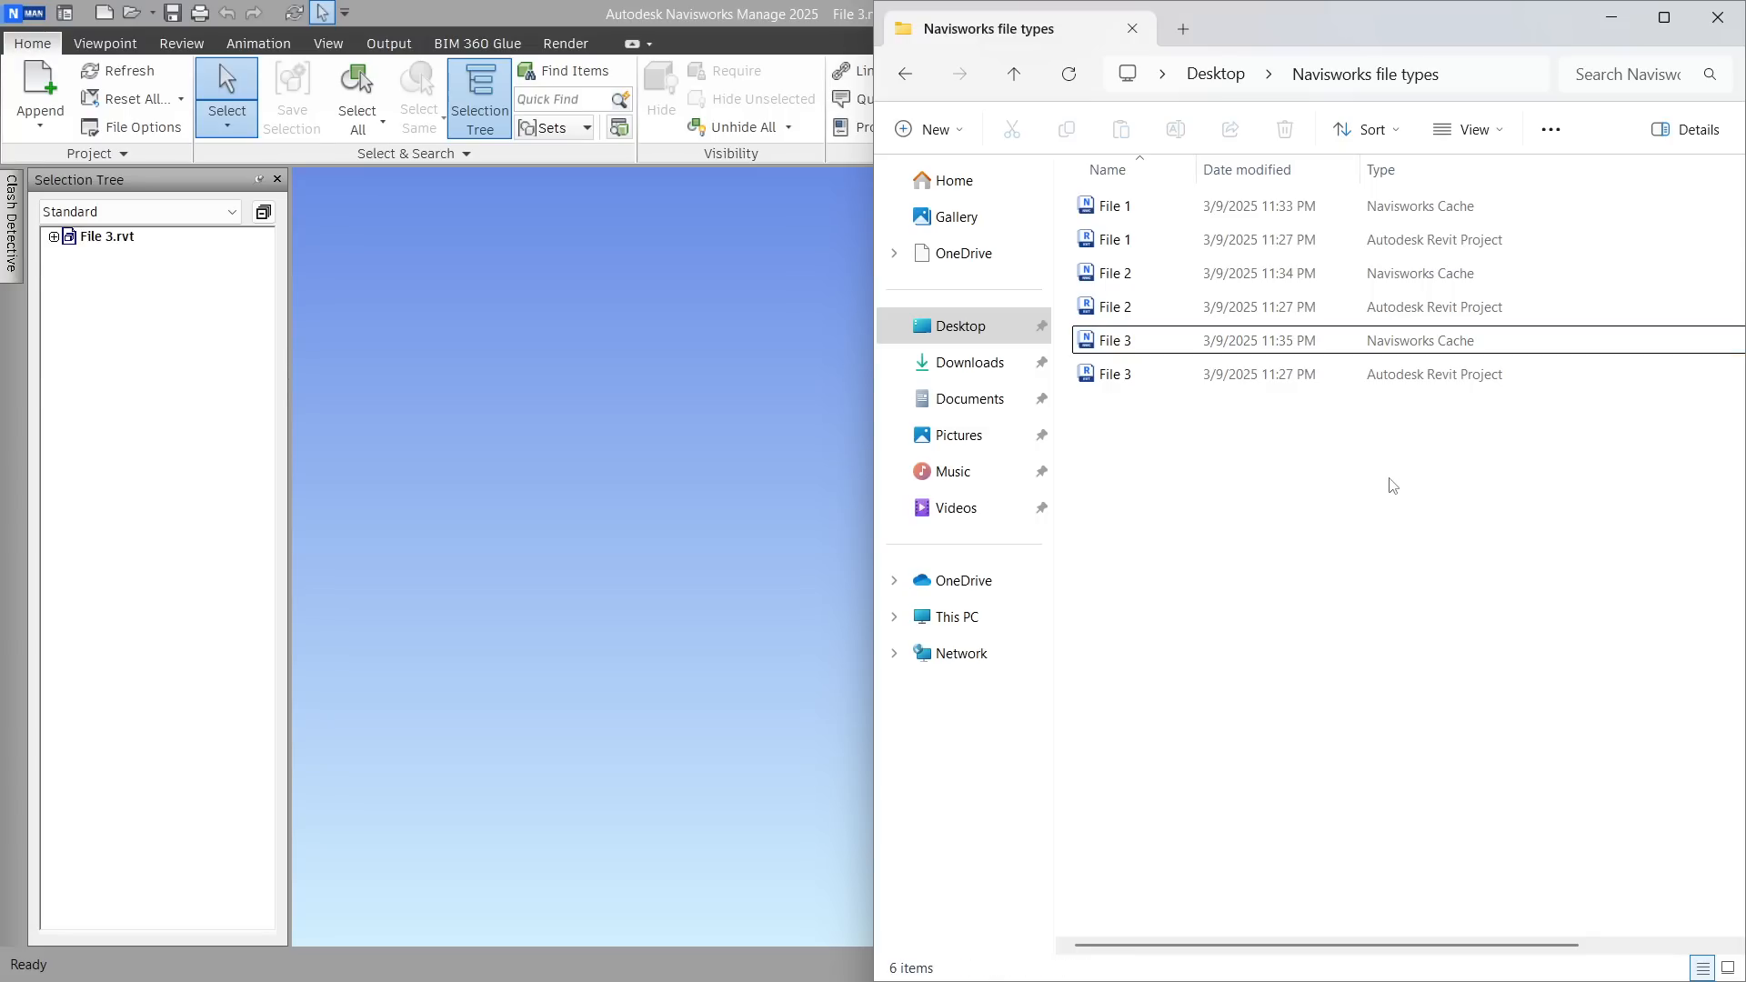
left_click(1470, 217)
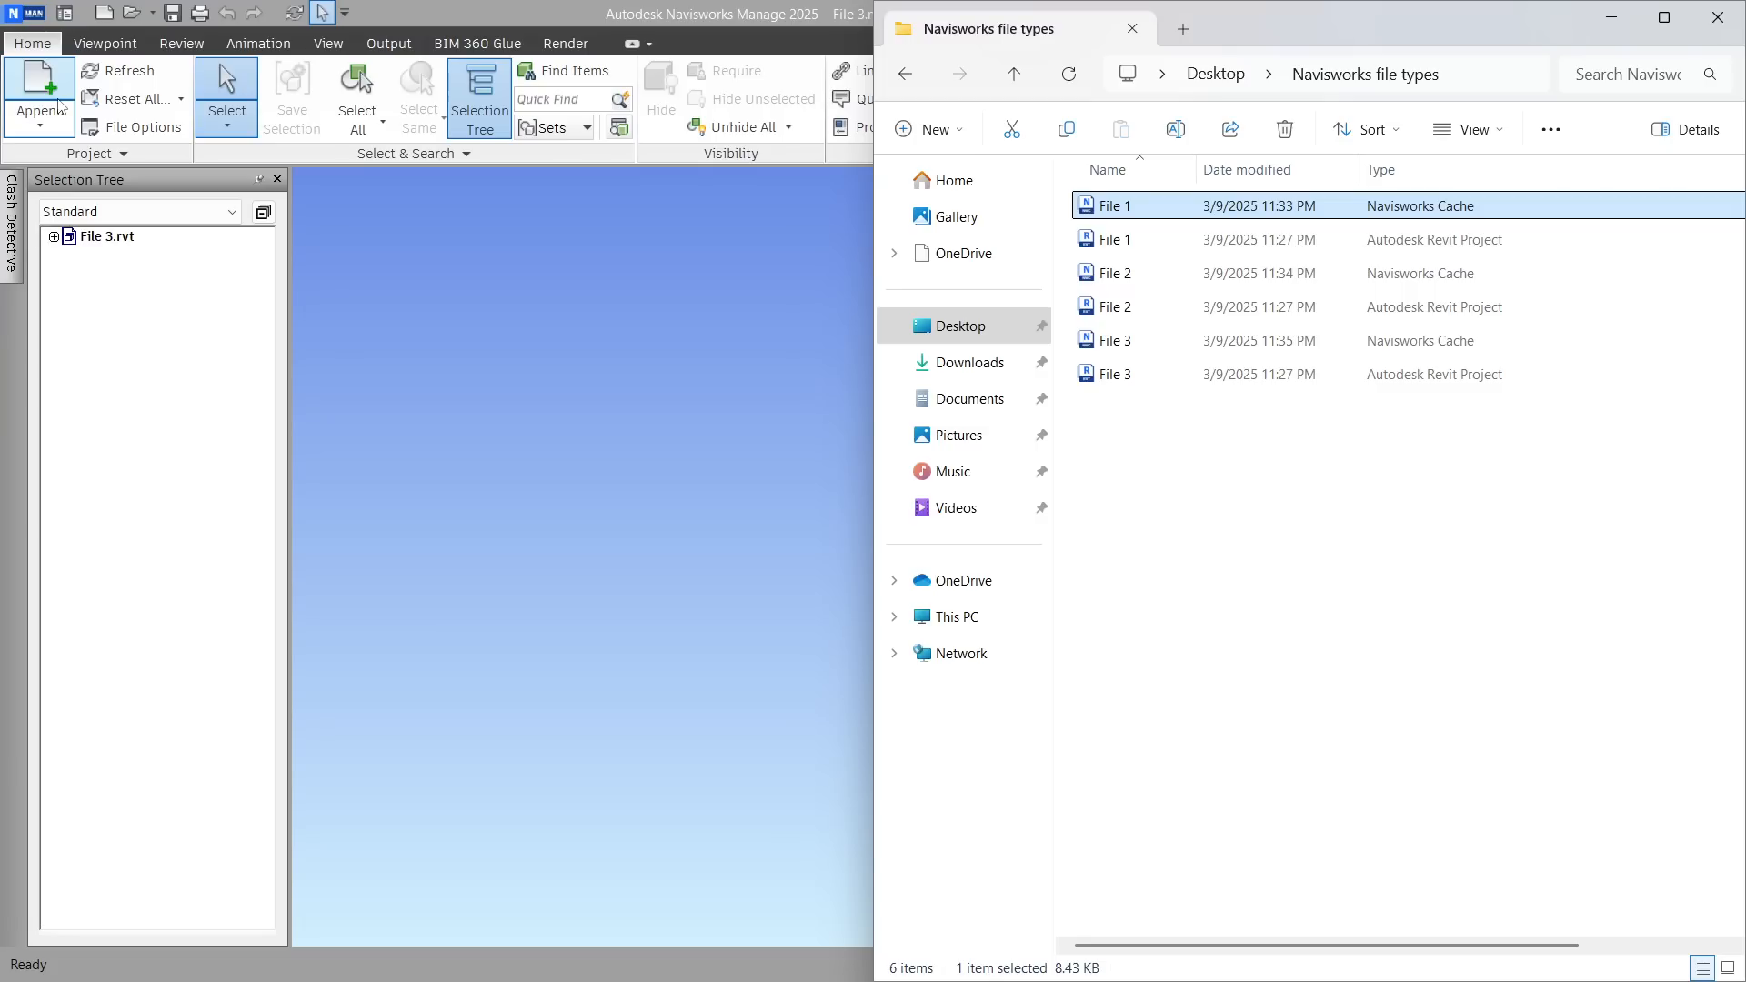
left_click(132, 13)
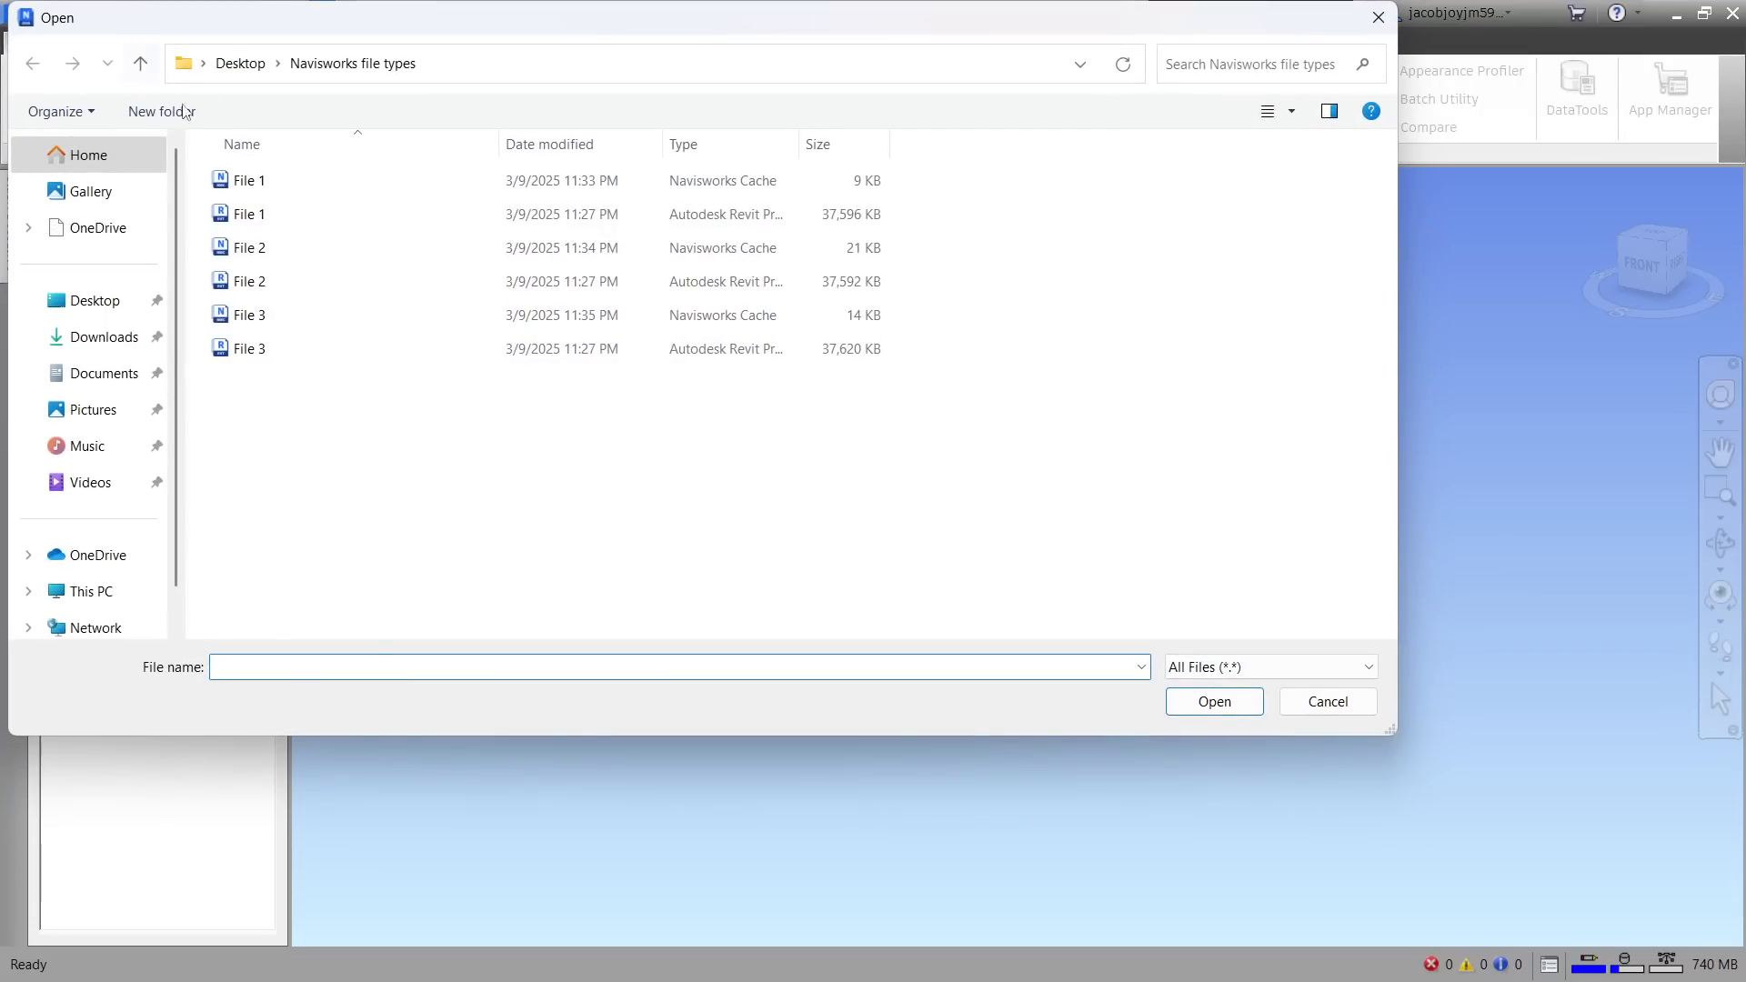
left_click(1378, 17)
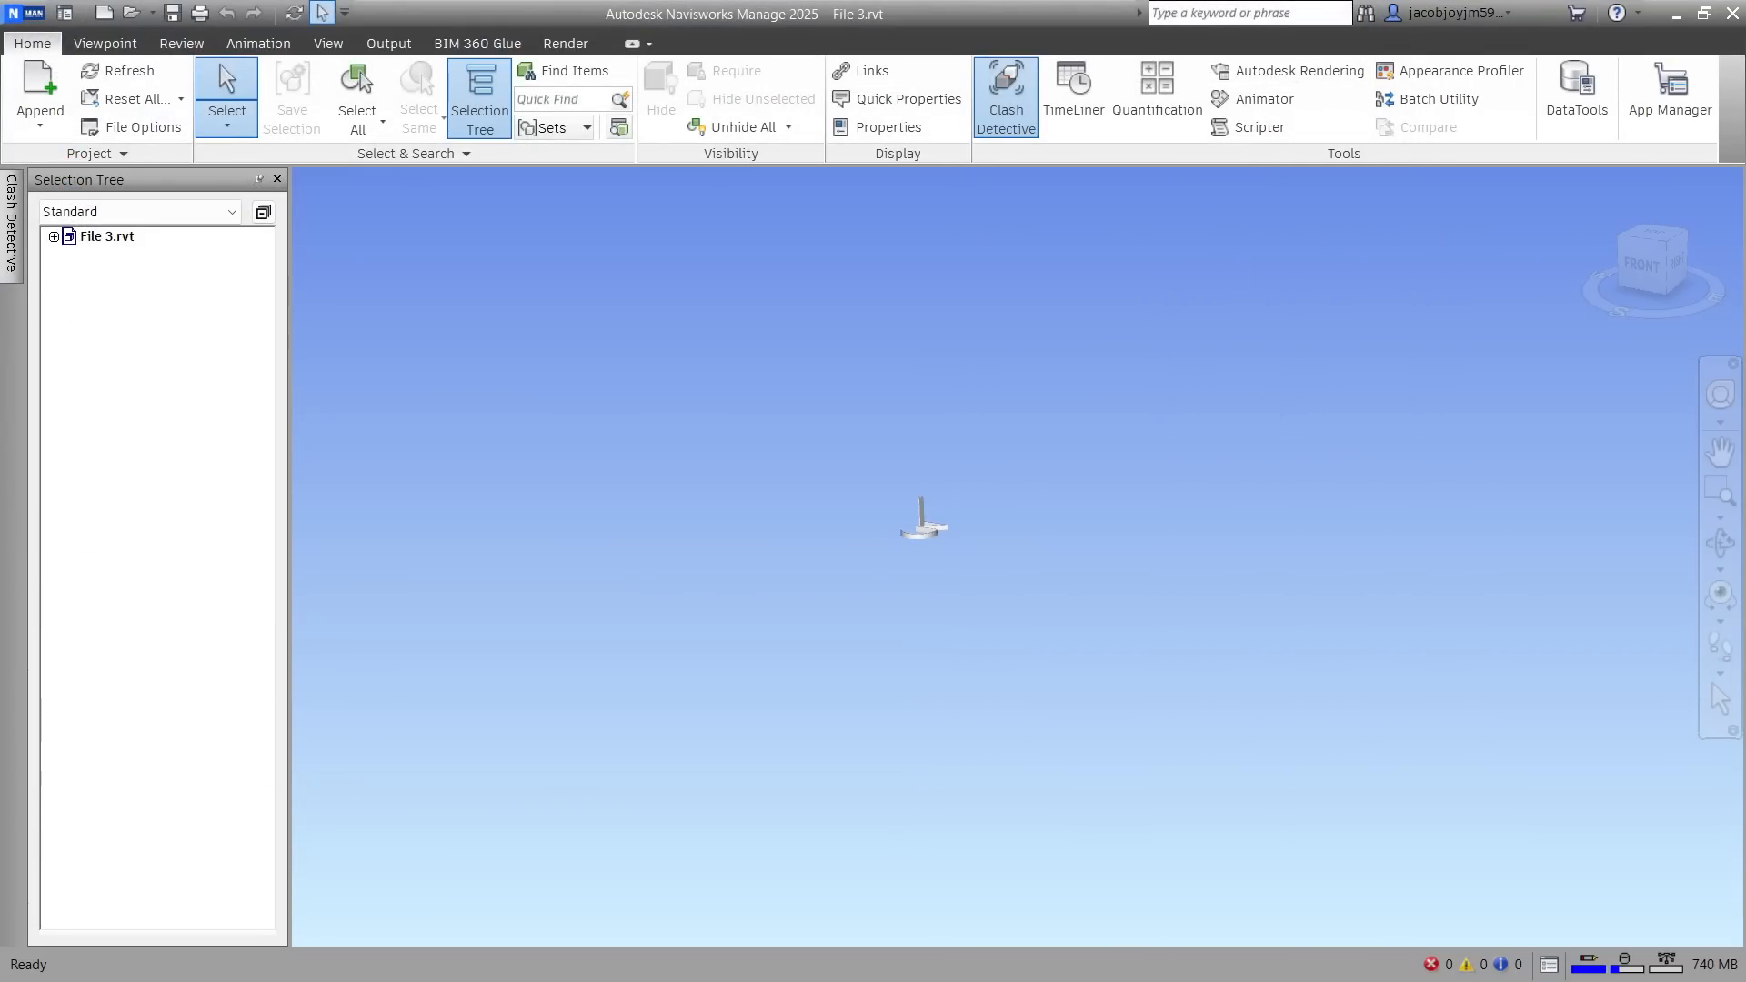
Examine the Navisworks Cache and Revit files in File Explorer, and orbit the File 3 model in Navisworks to see it from above
key("alt+Tab")
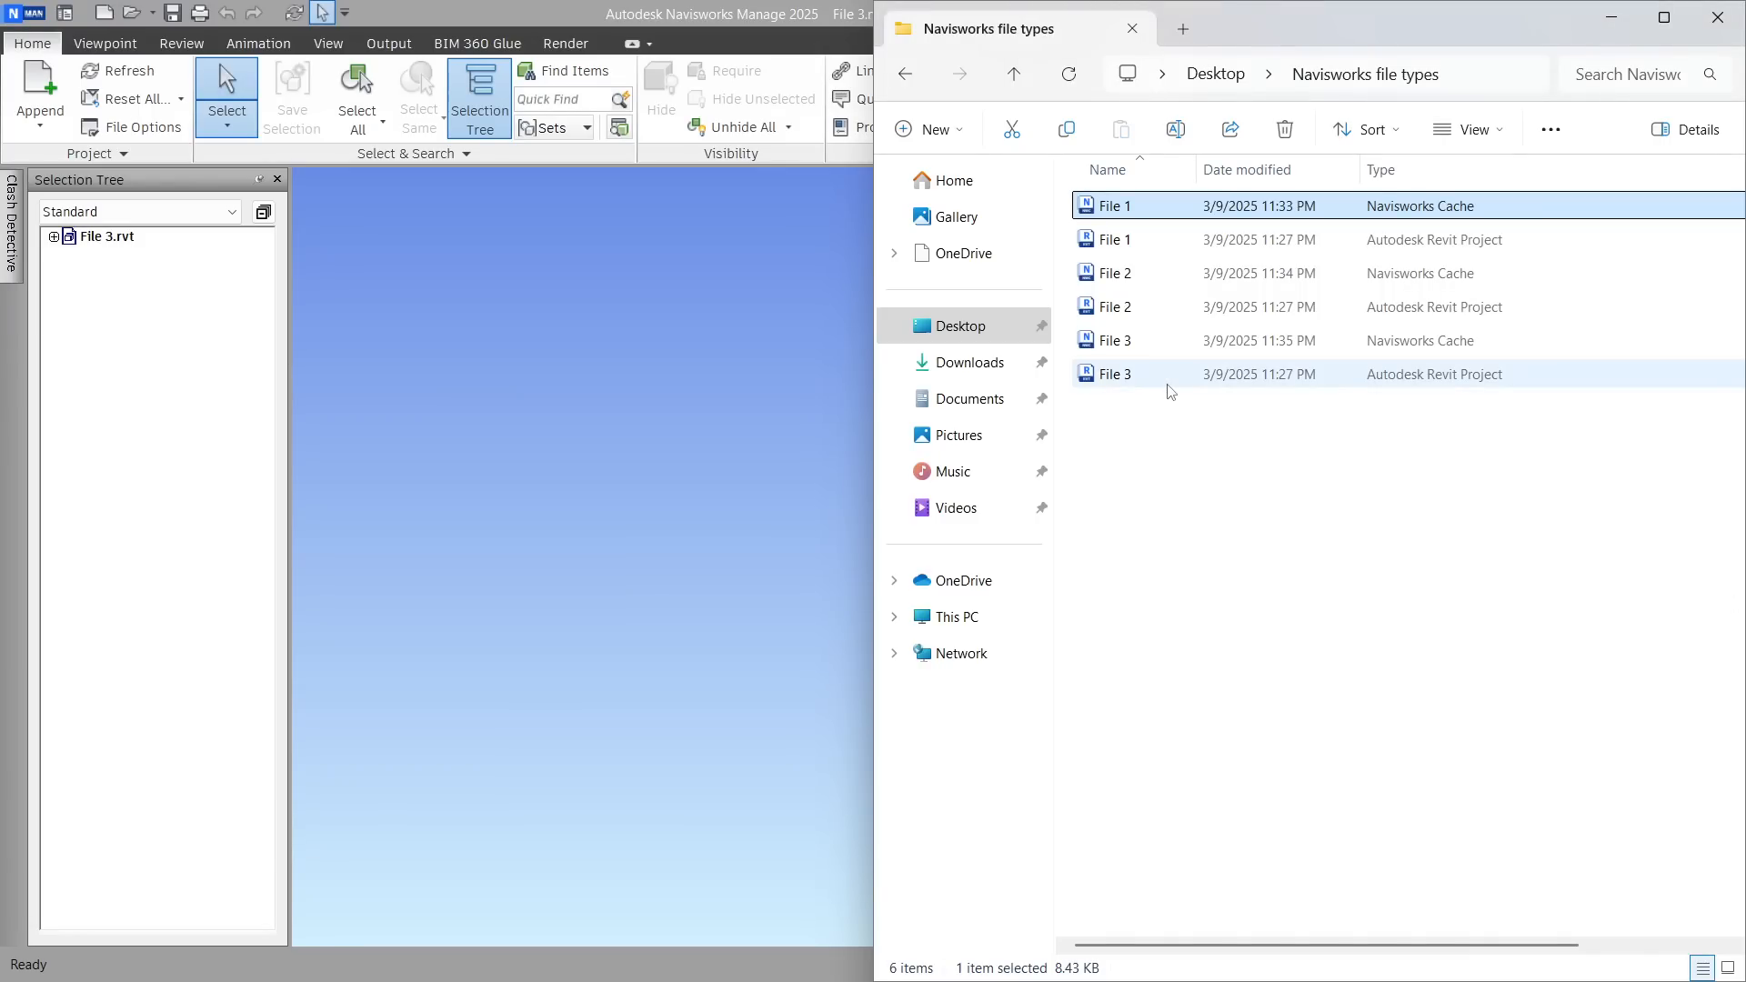
mouse_move(1170, 391)
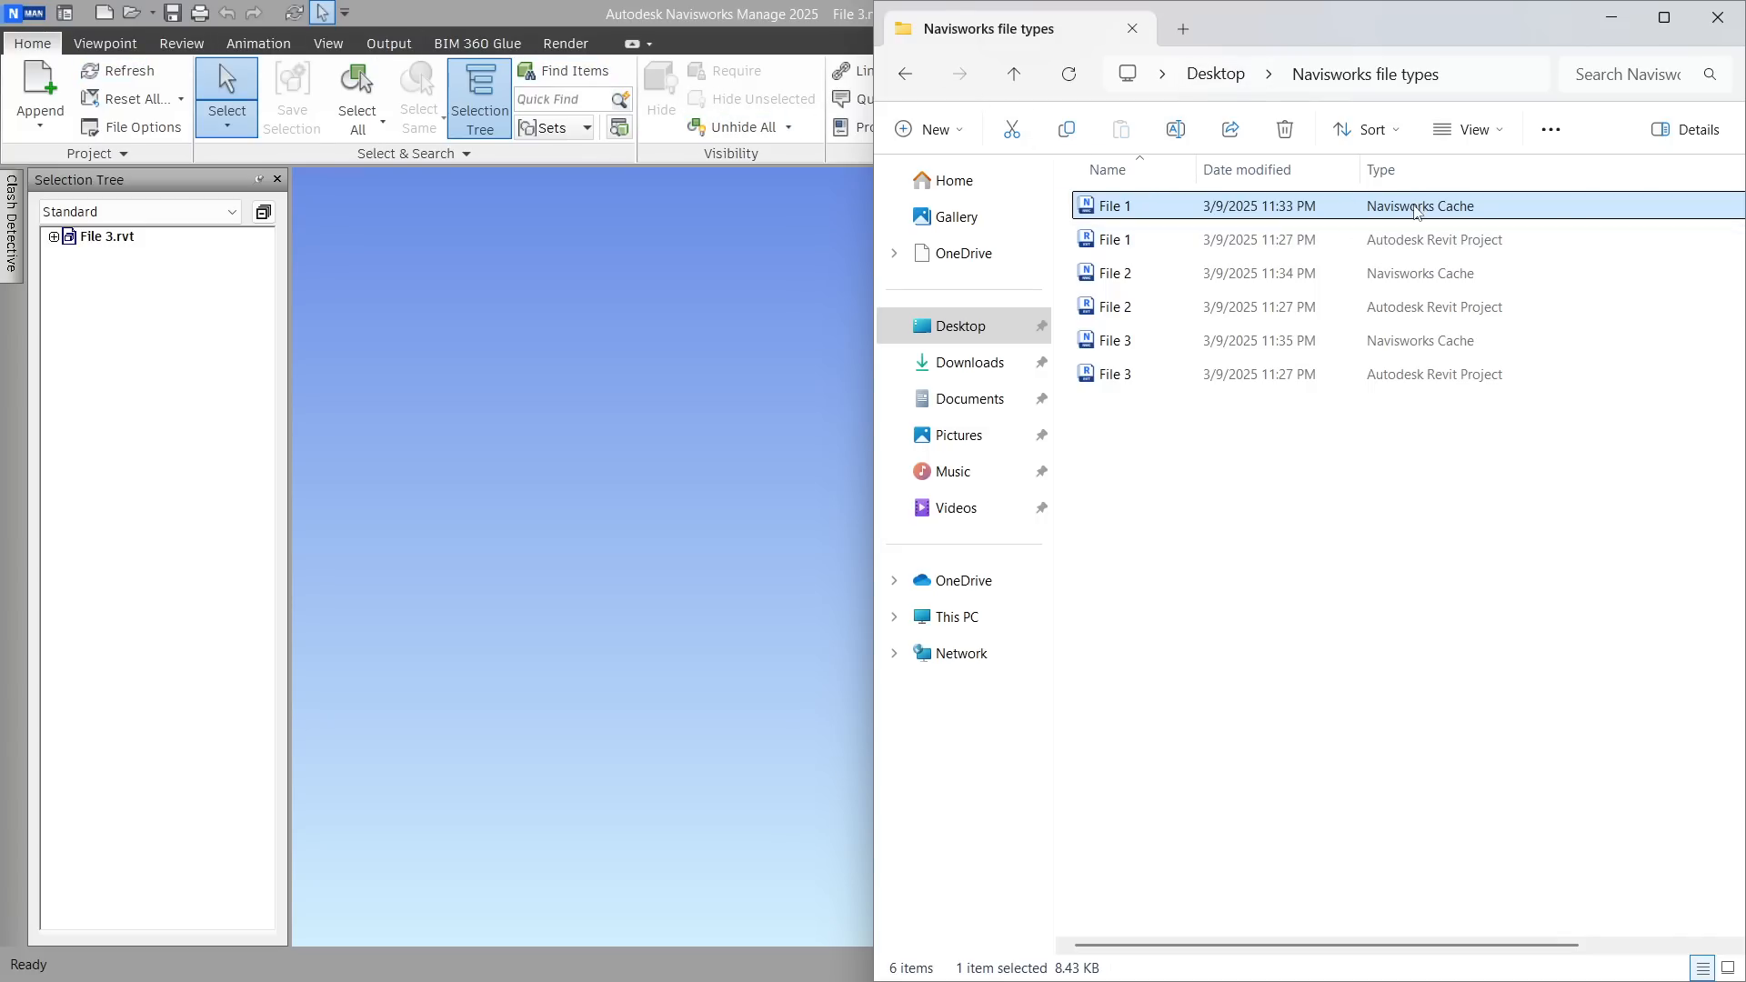
left_click(715, 276)
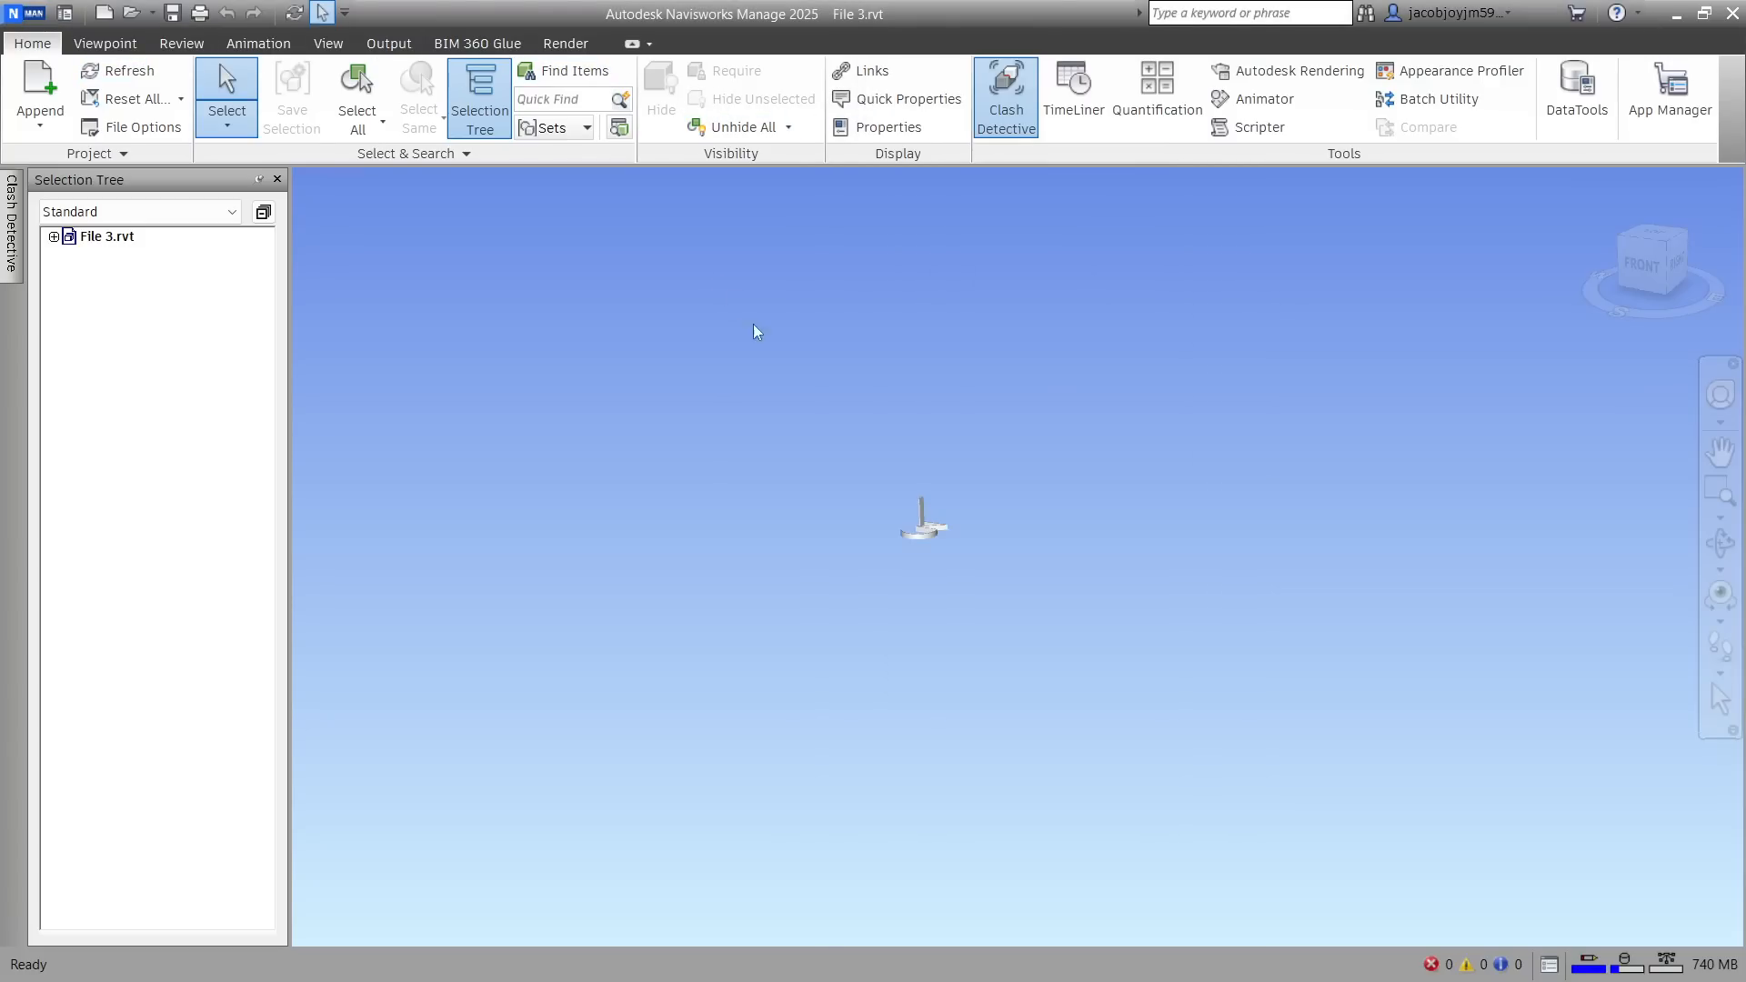
middle_click_drag(977, 533, 868, 607, "shift")
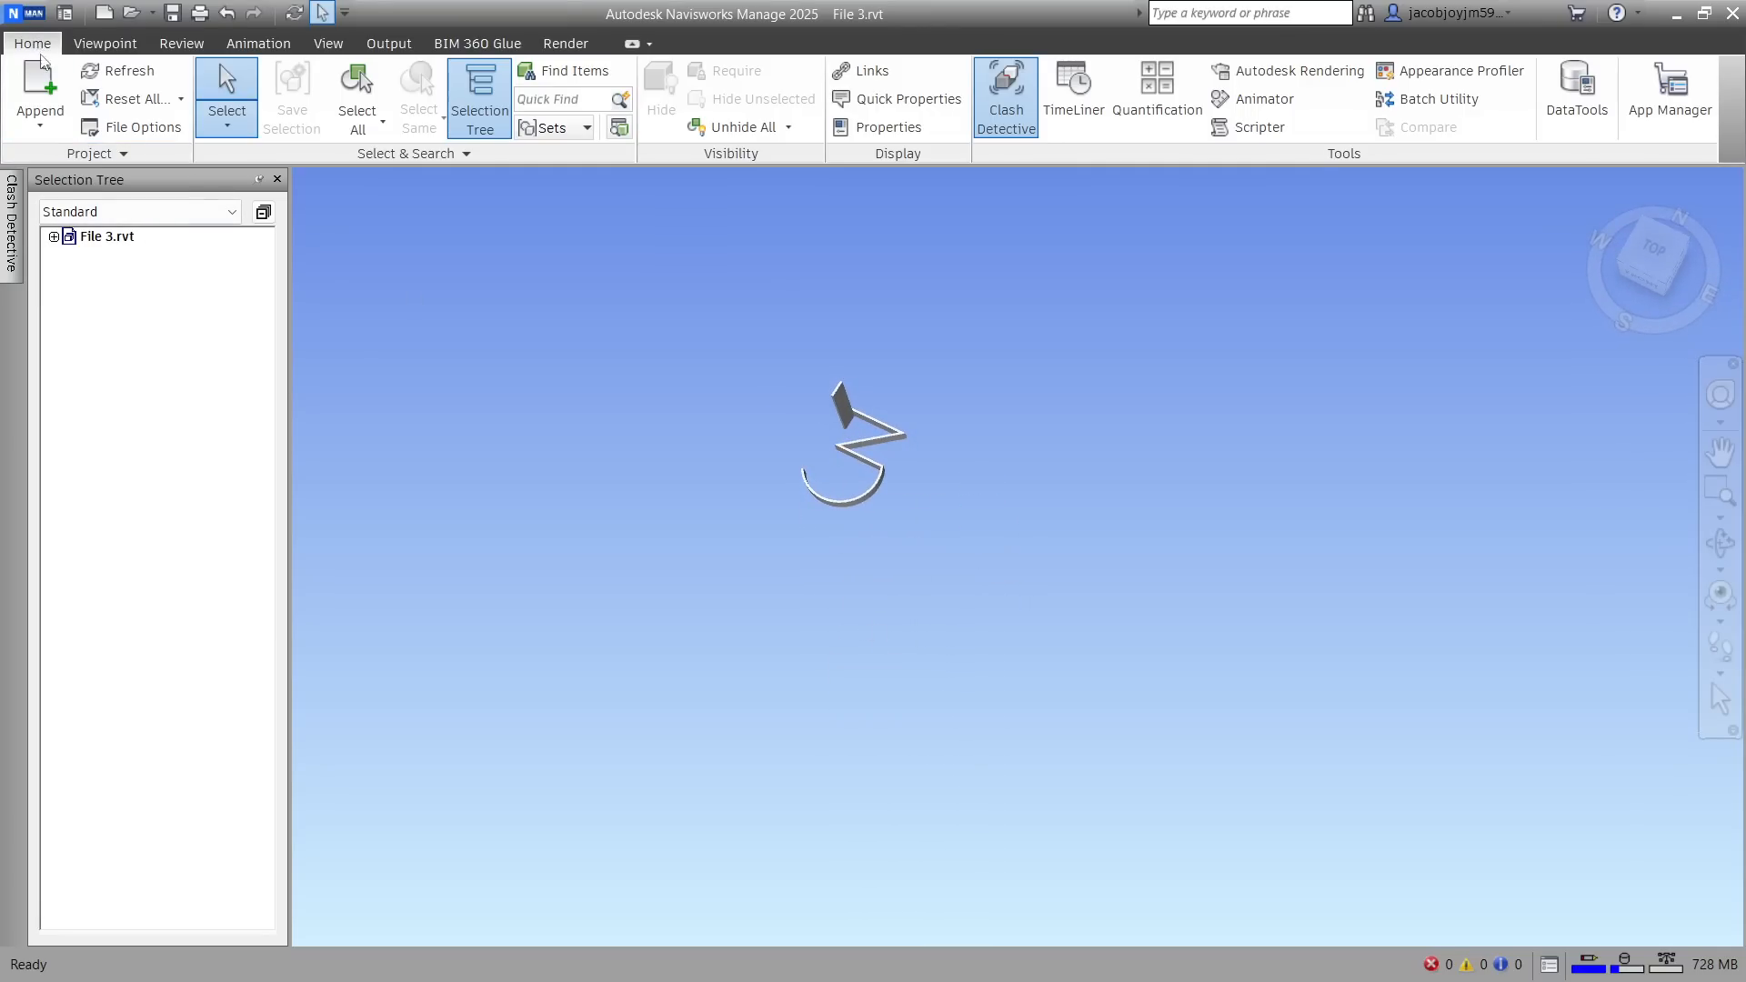
Open the File 1 Navisworks Cache file from the Navisworks file types folder and orbit its digit 1 model
left_click(133, 13)
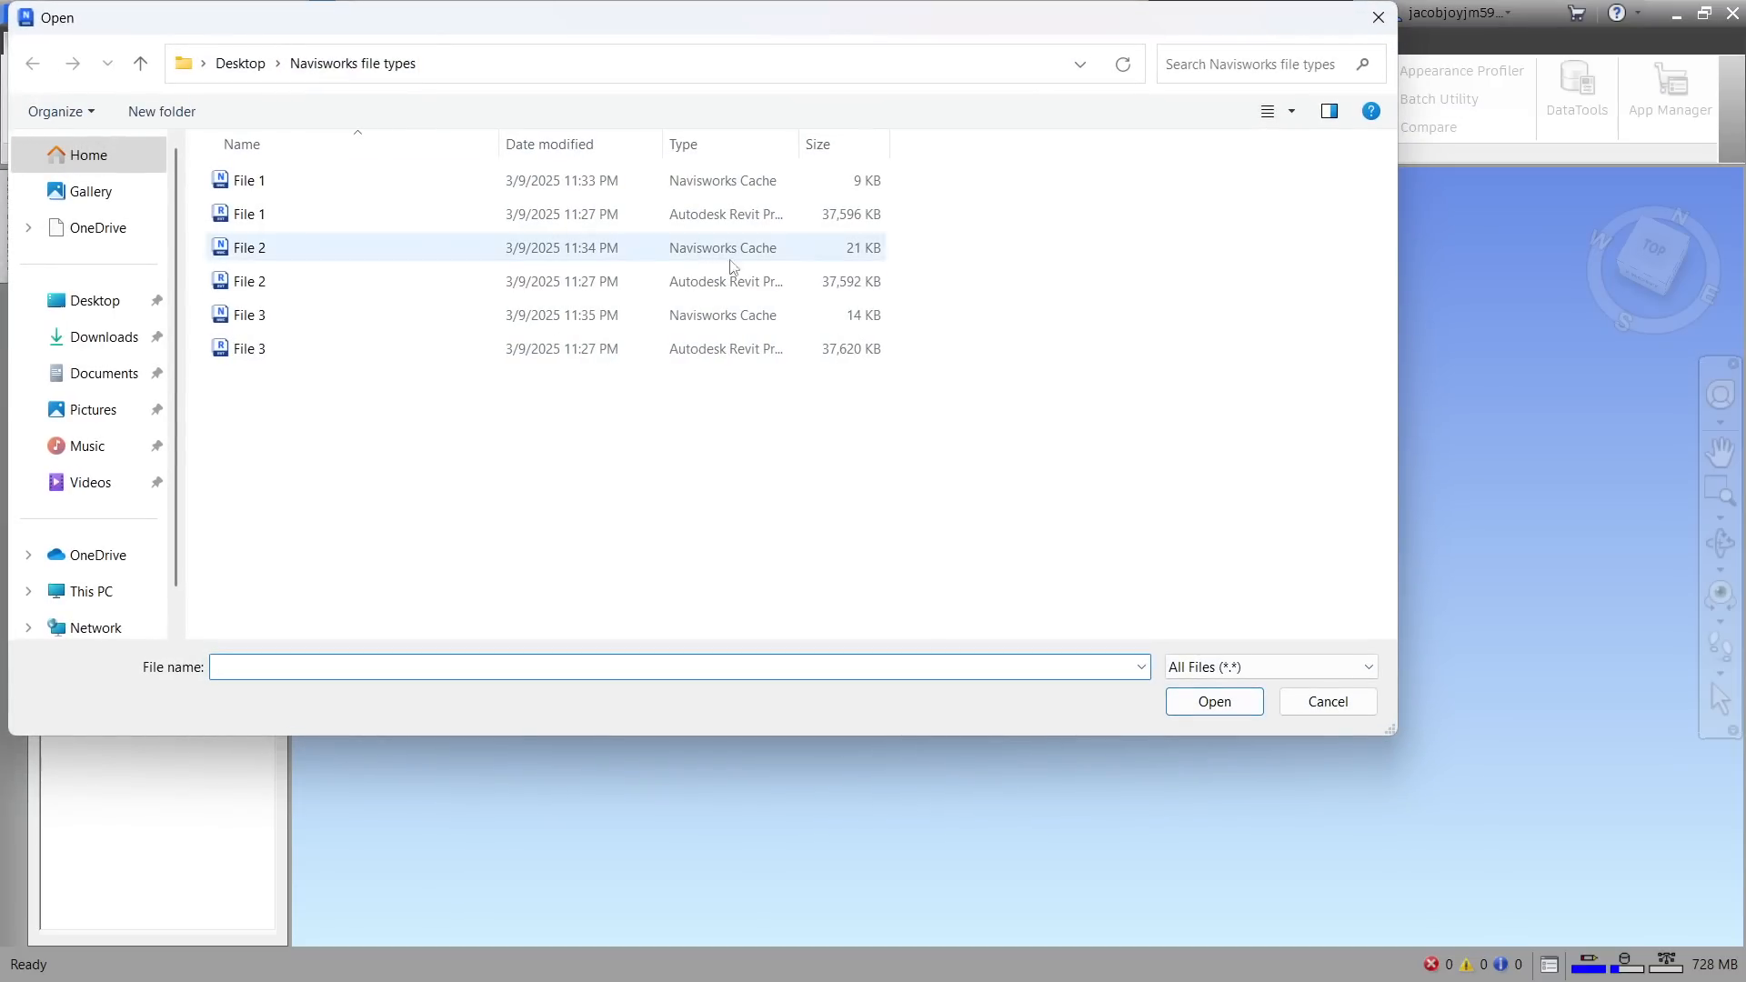
left_click(532, 182)
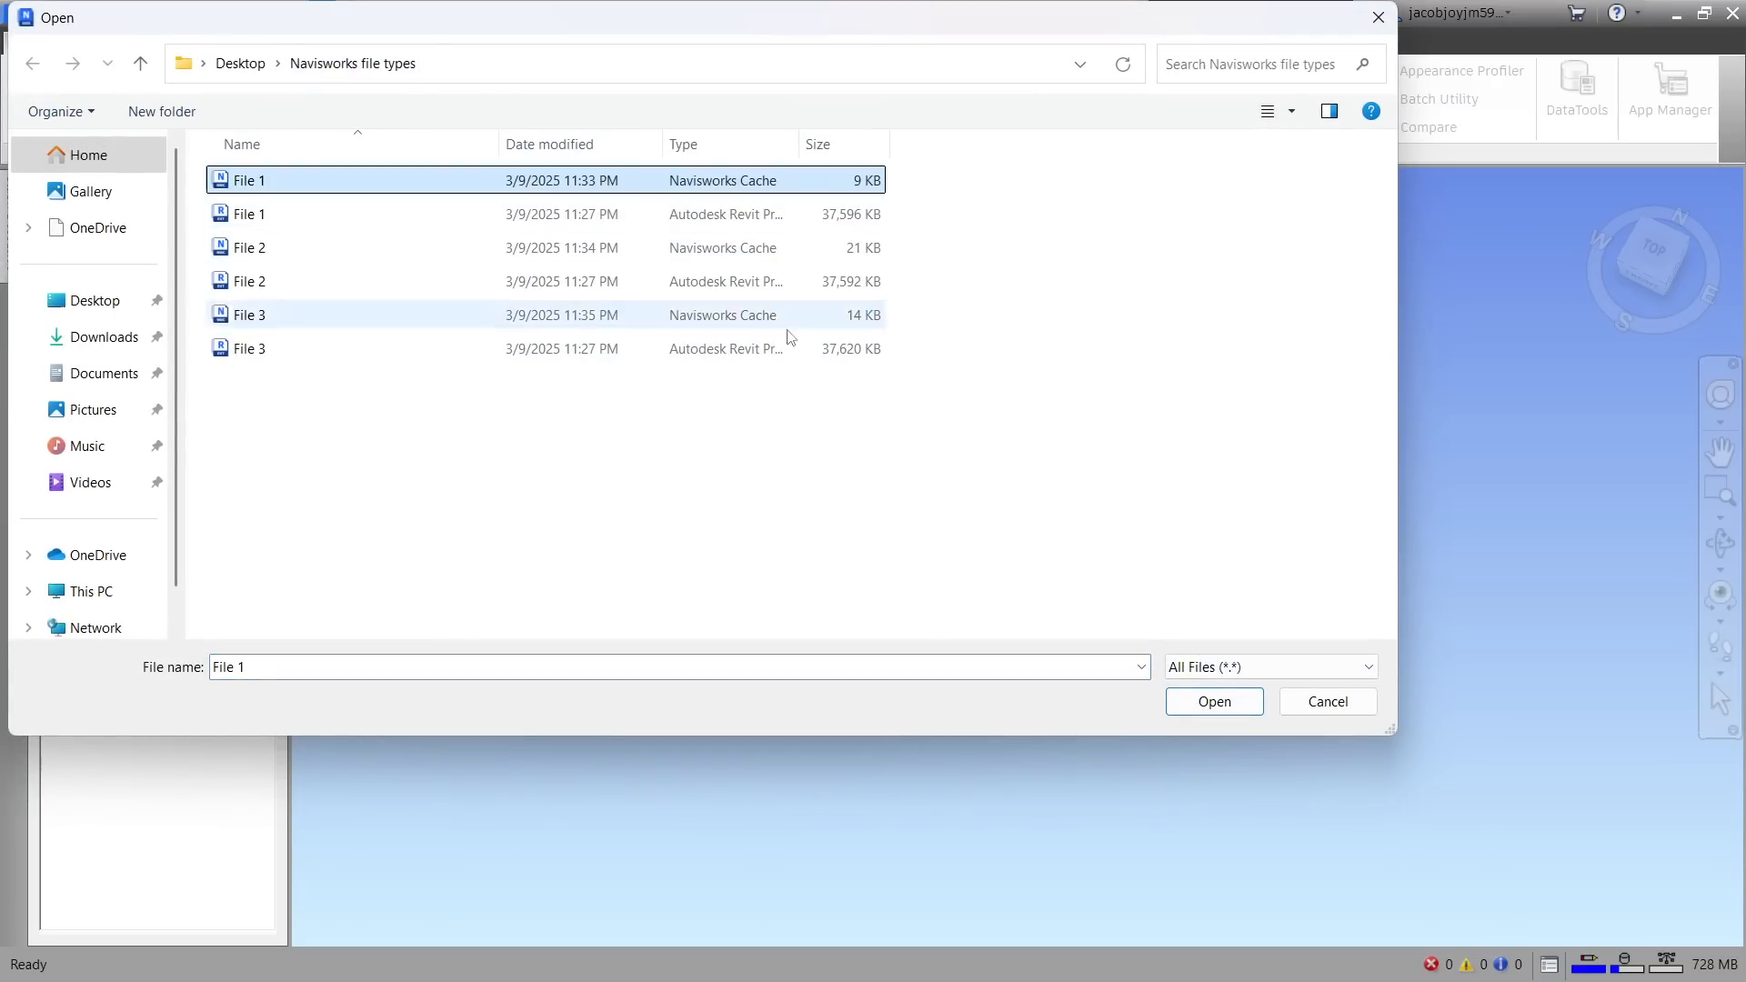
left_click(1215, 701)
middle_click_drag(1232, 440, 1126, 416, "shift")
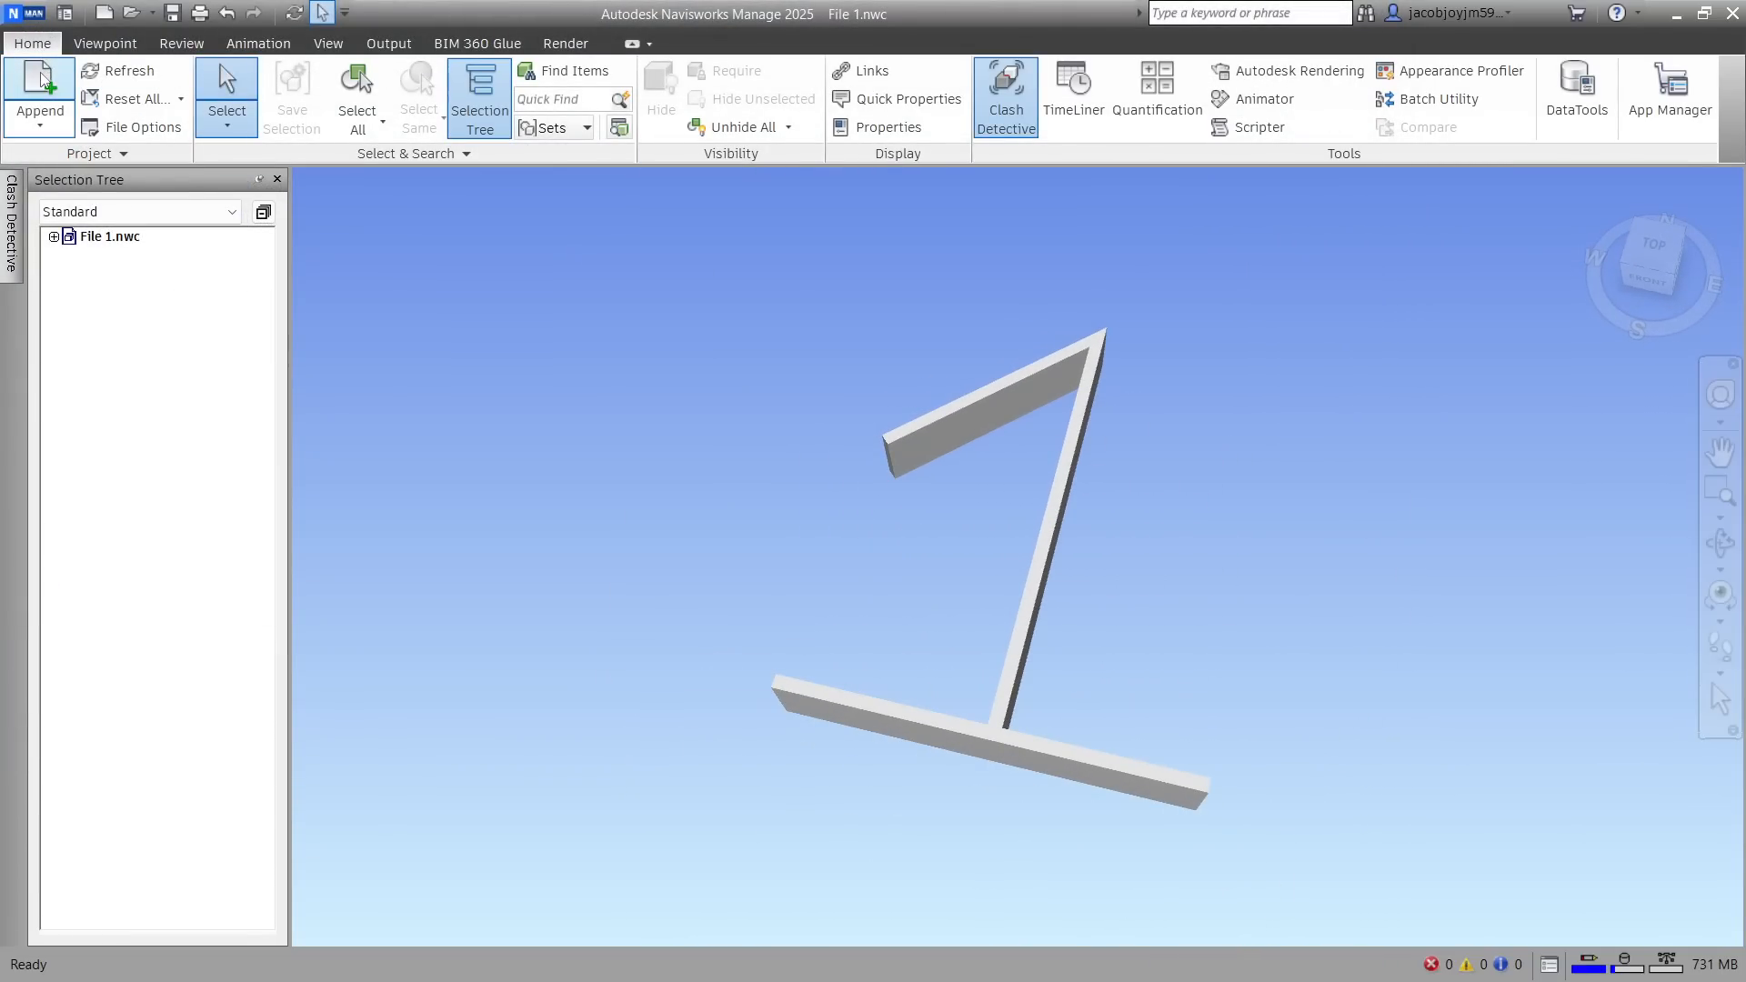
Examine the NWD and NWF file types offered for saving File 1 in Navisworks, without saving the file
left_click(40, 17)
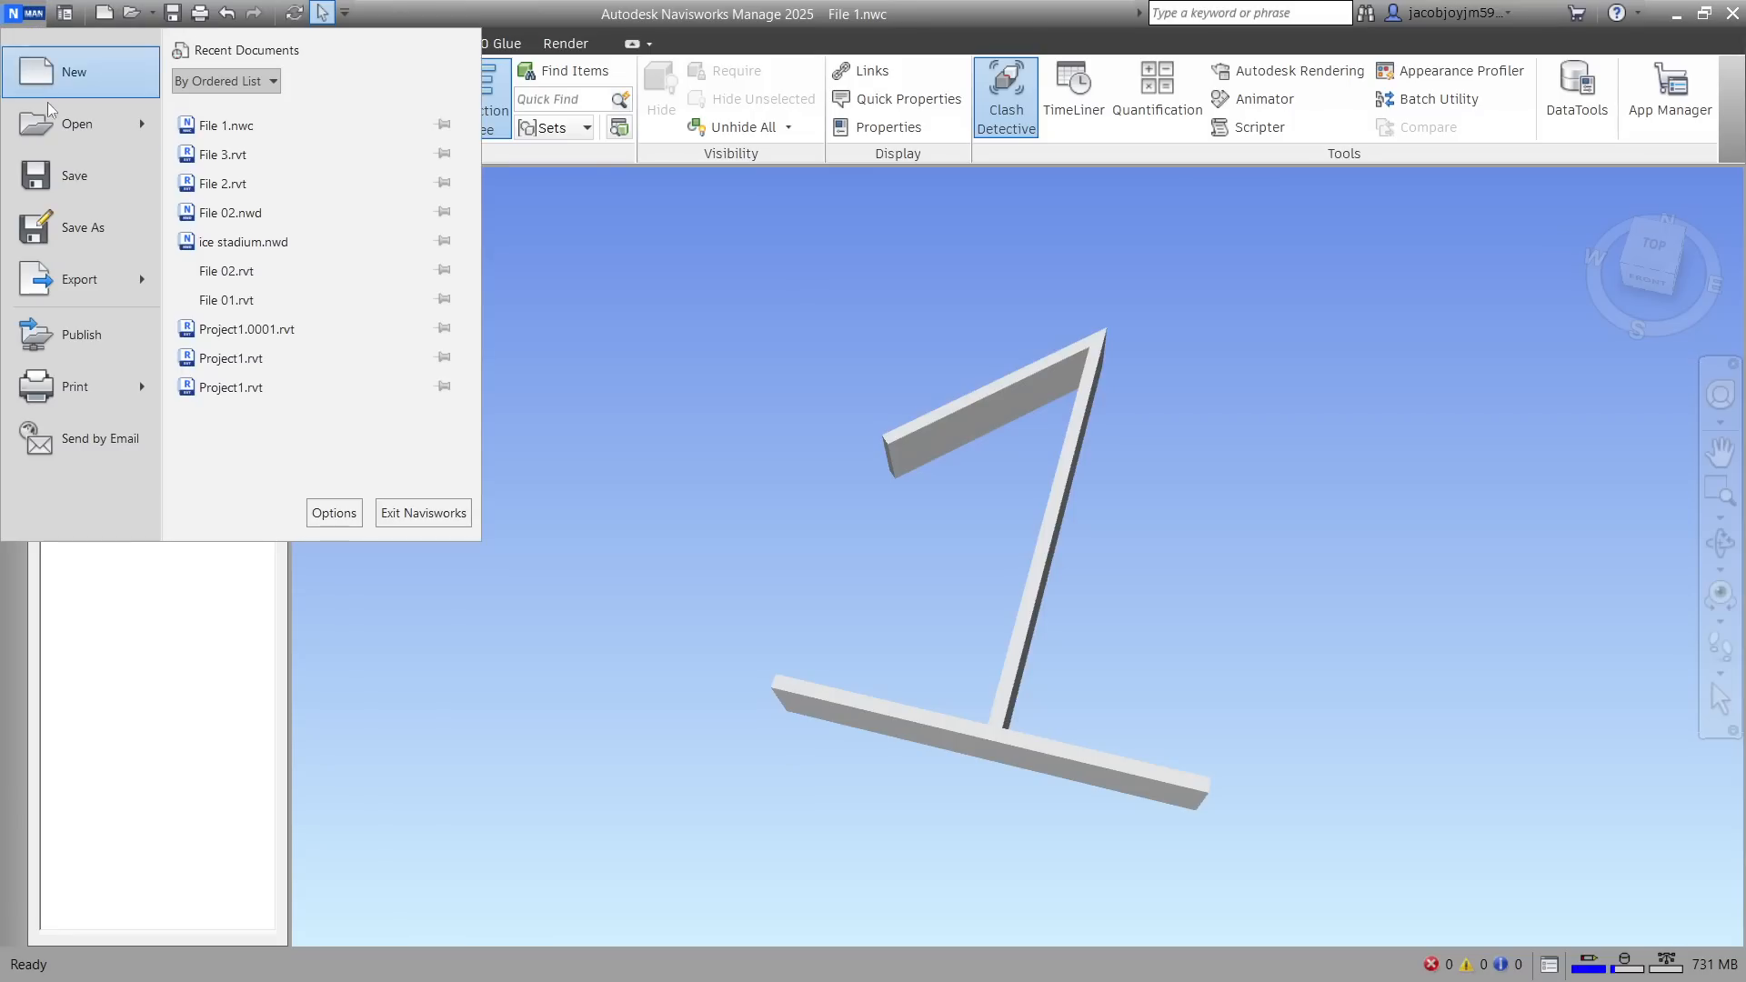
left_click(100, 229)
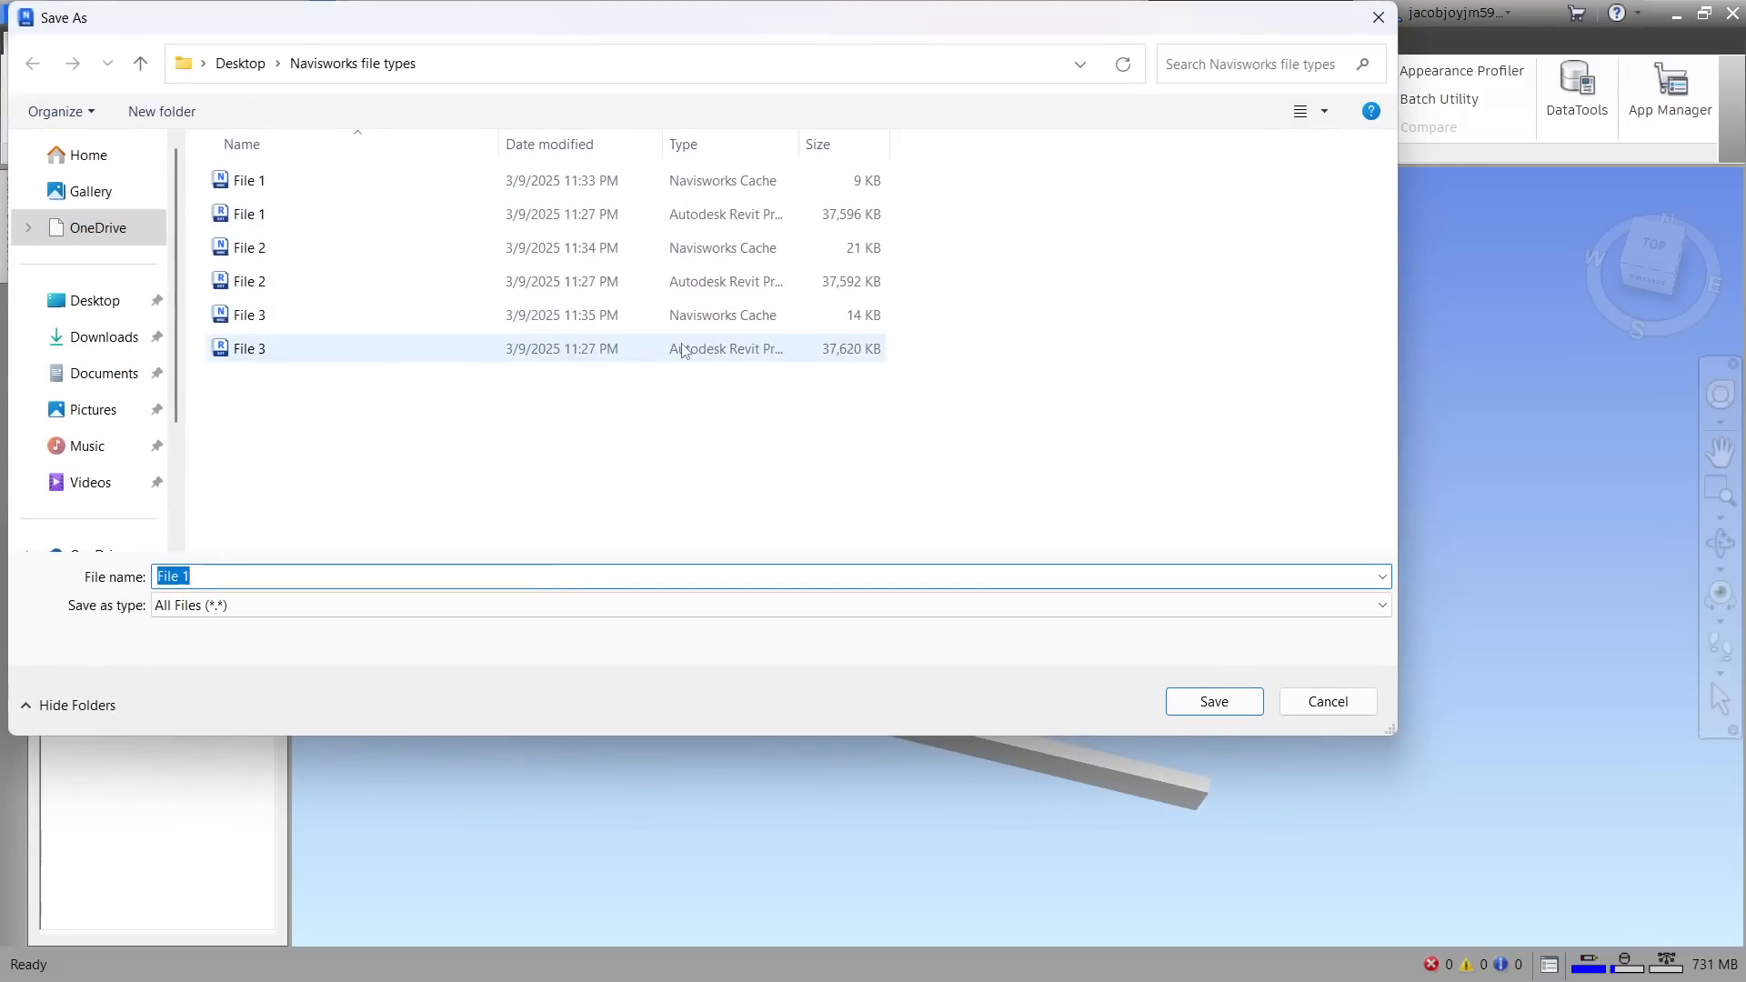
left_click(392, 606)
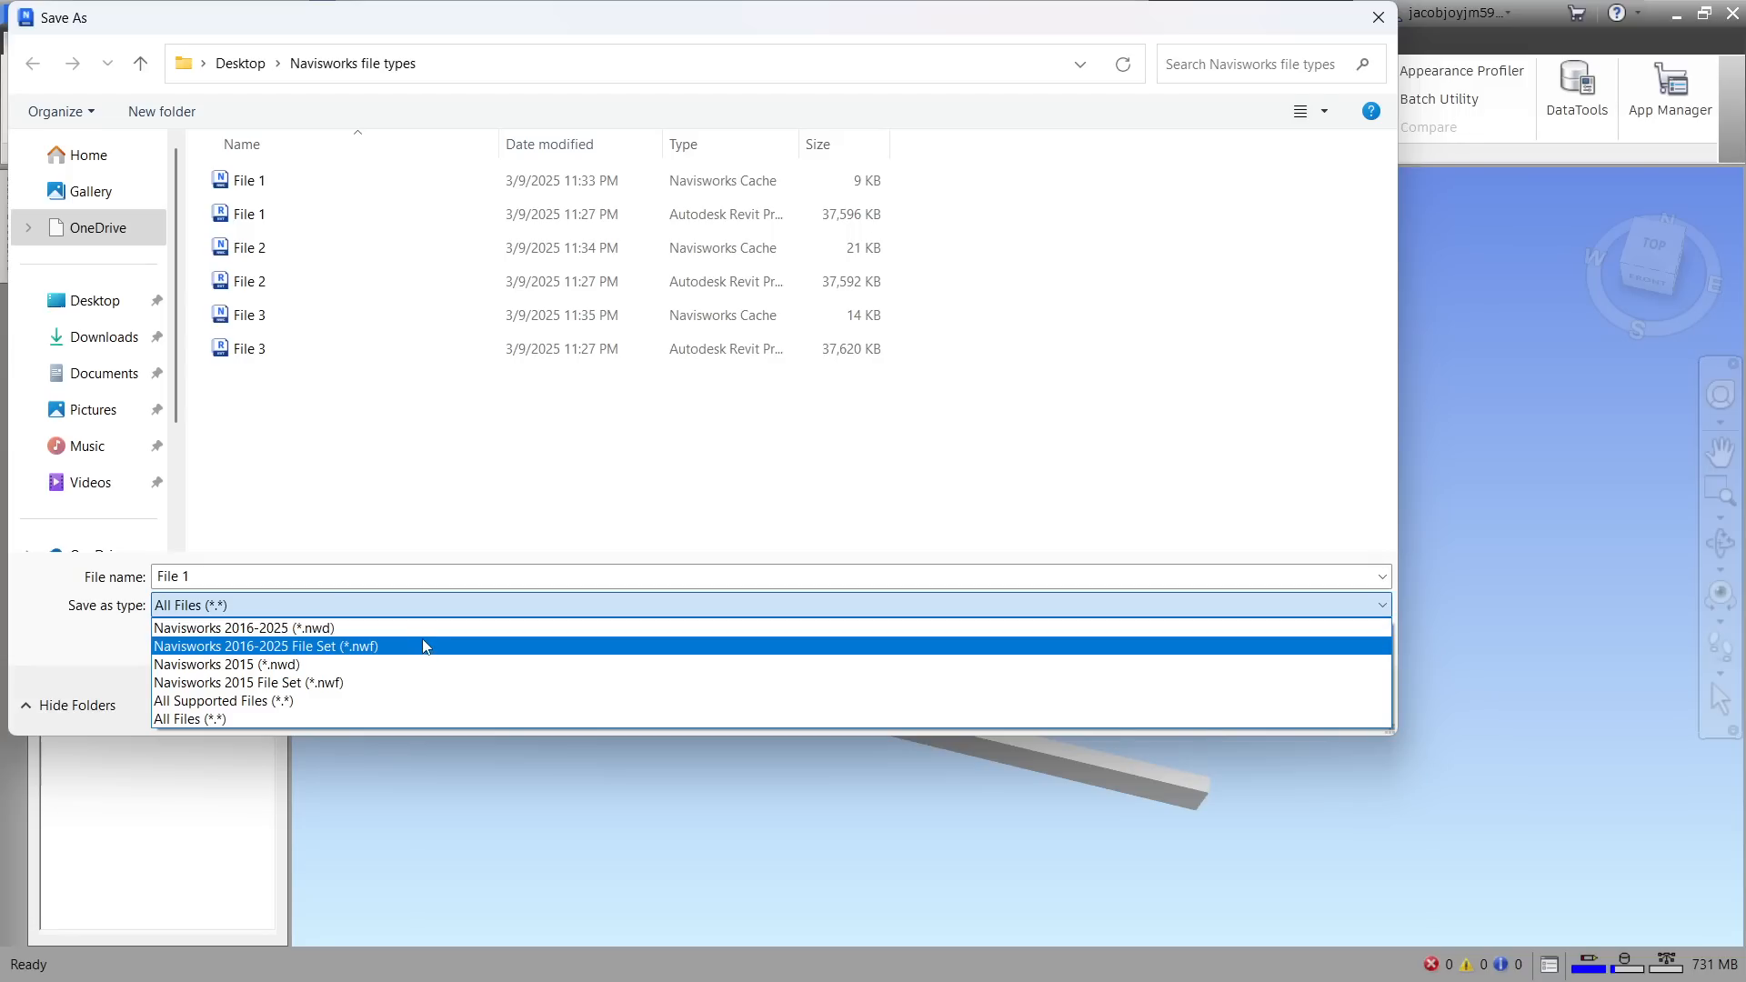
left_click(486, 471)
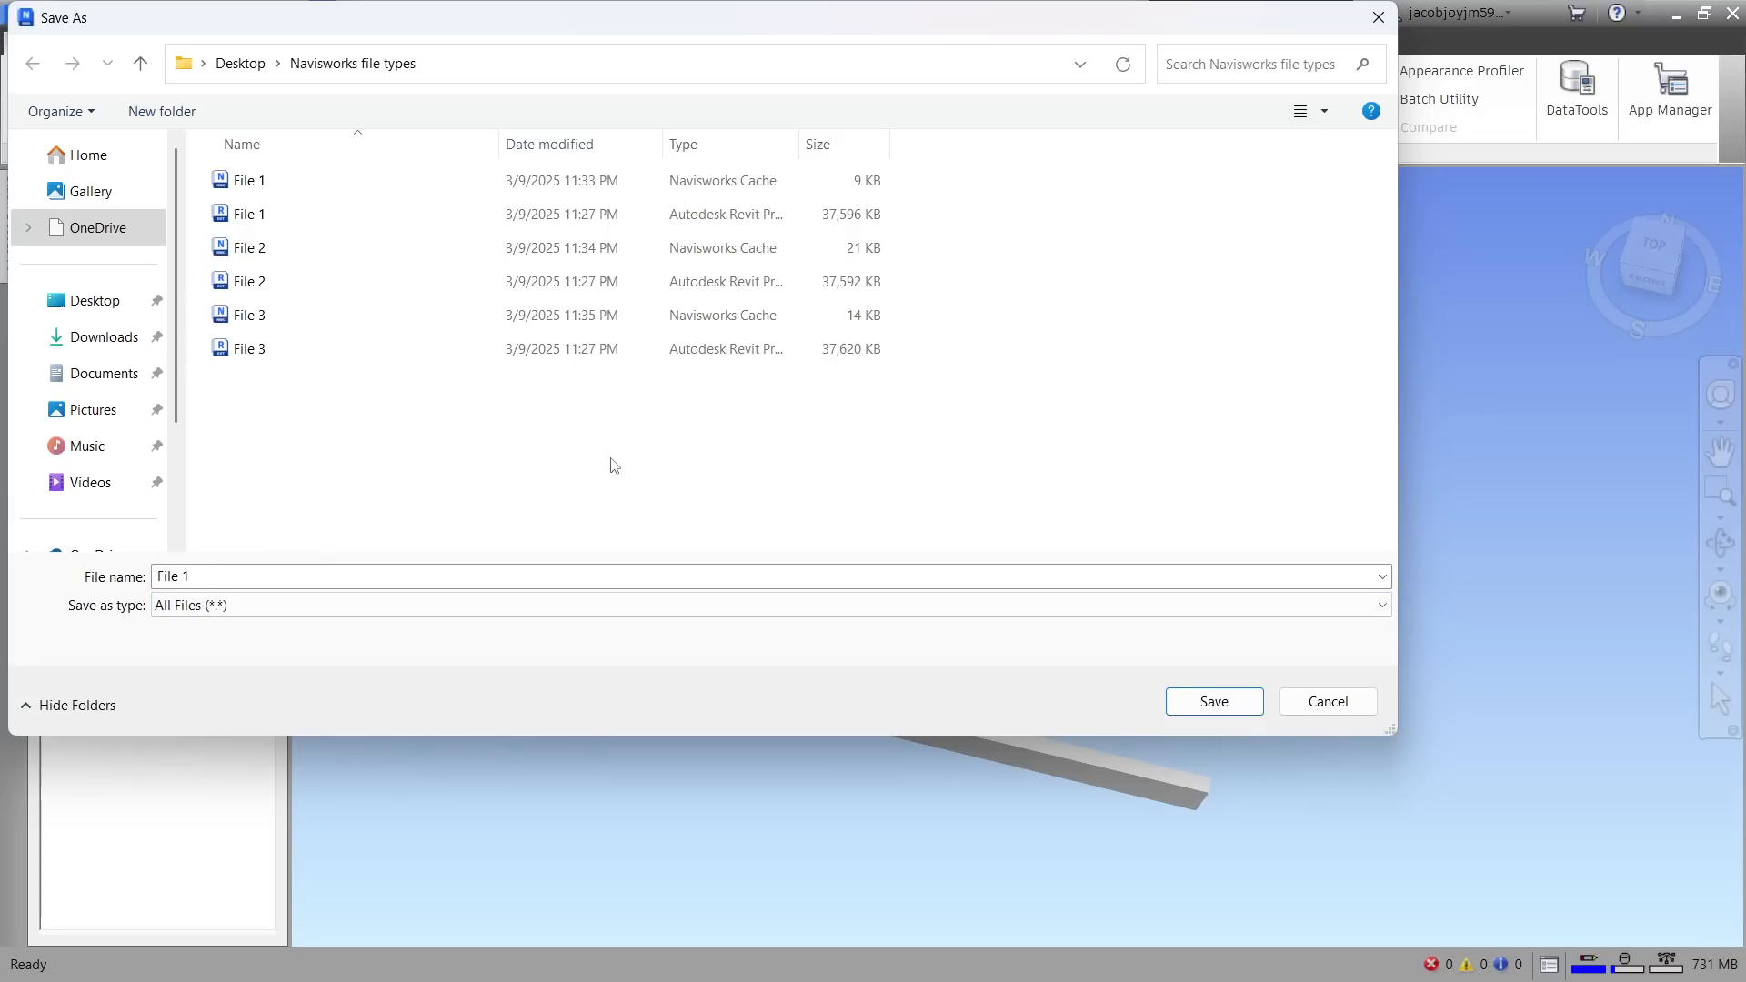
left_click(1379, 17)
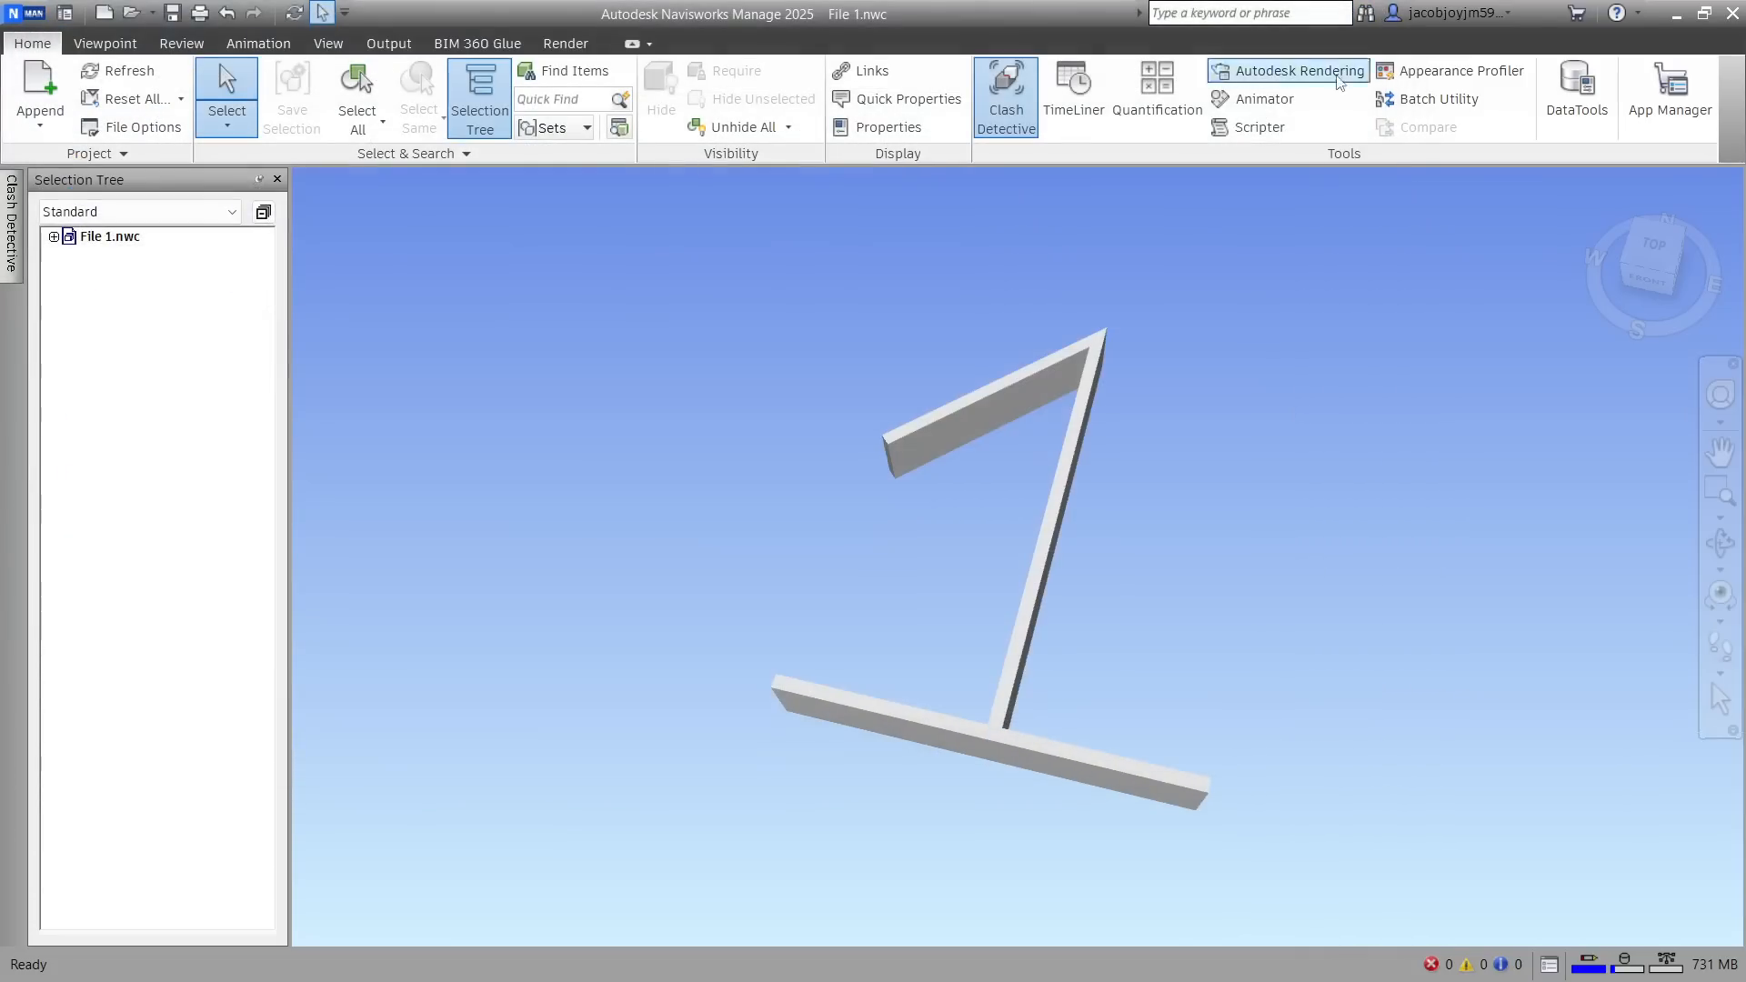
left_click(40, 17)
left_click(760, 282)
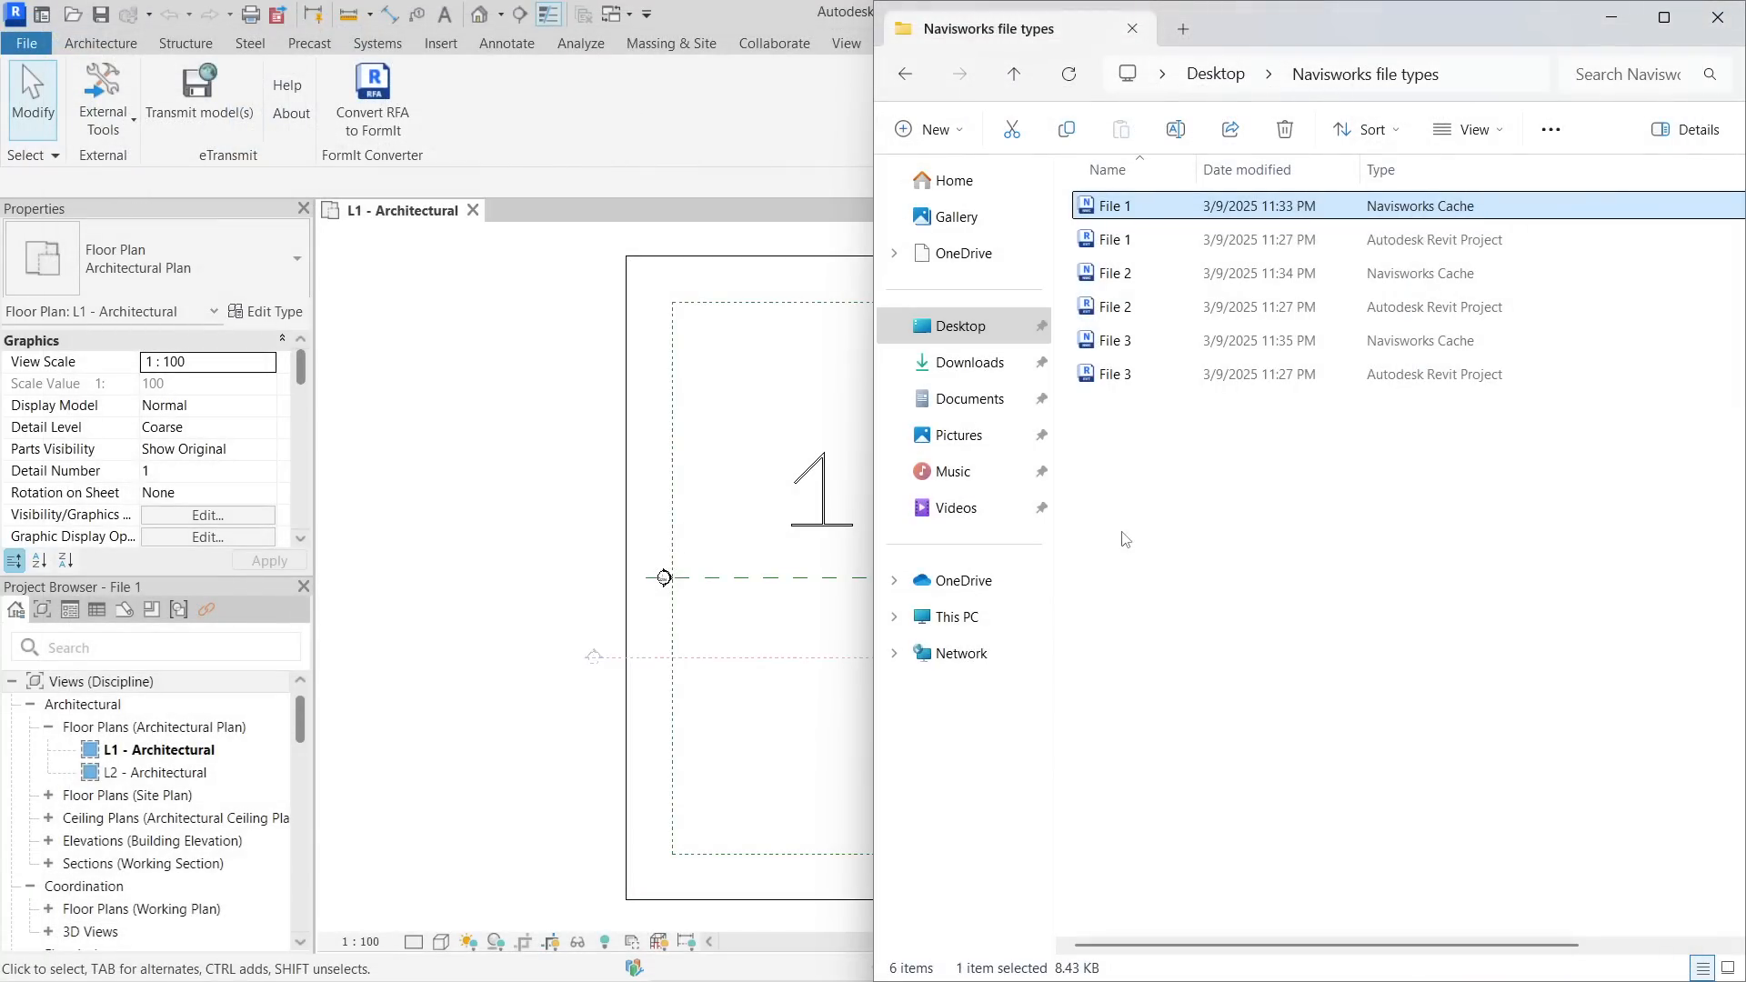
Maximize the File Explorer window and delete the Navisworks Cache files of File 1, File 2 and File 3
left_click(1122, 533)
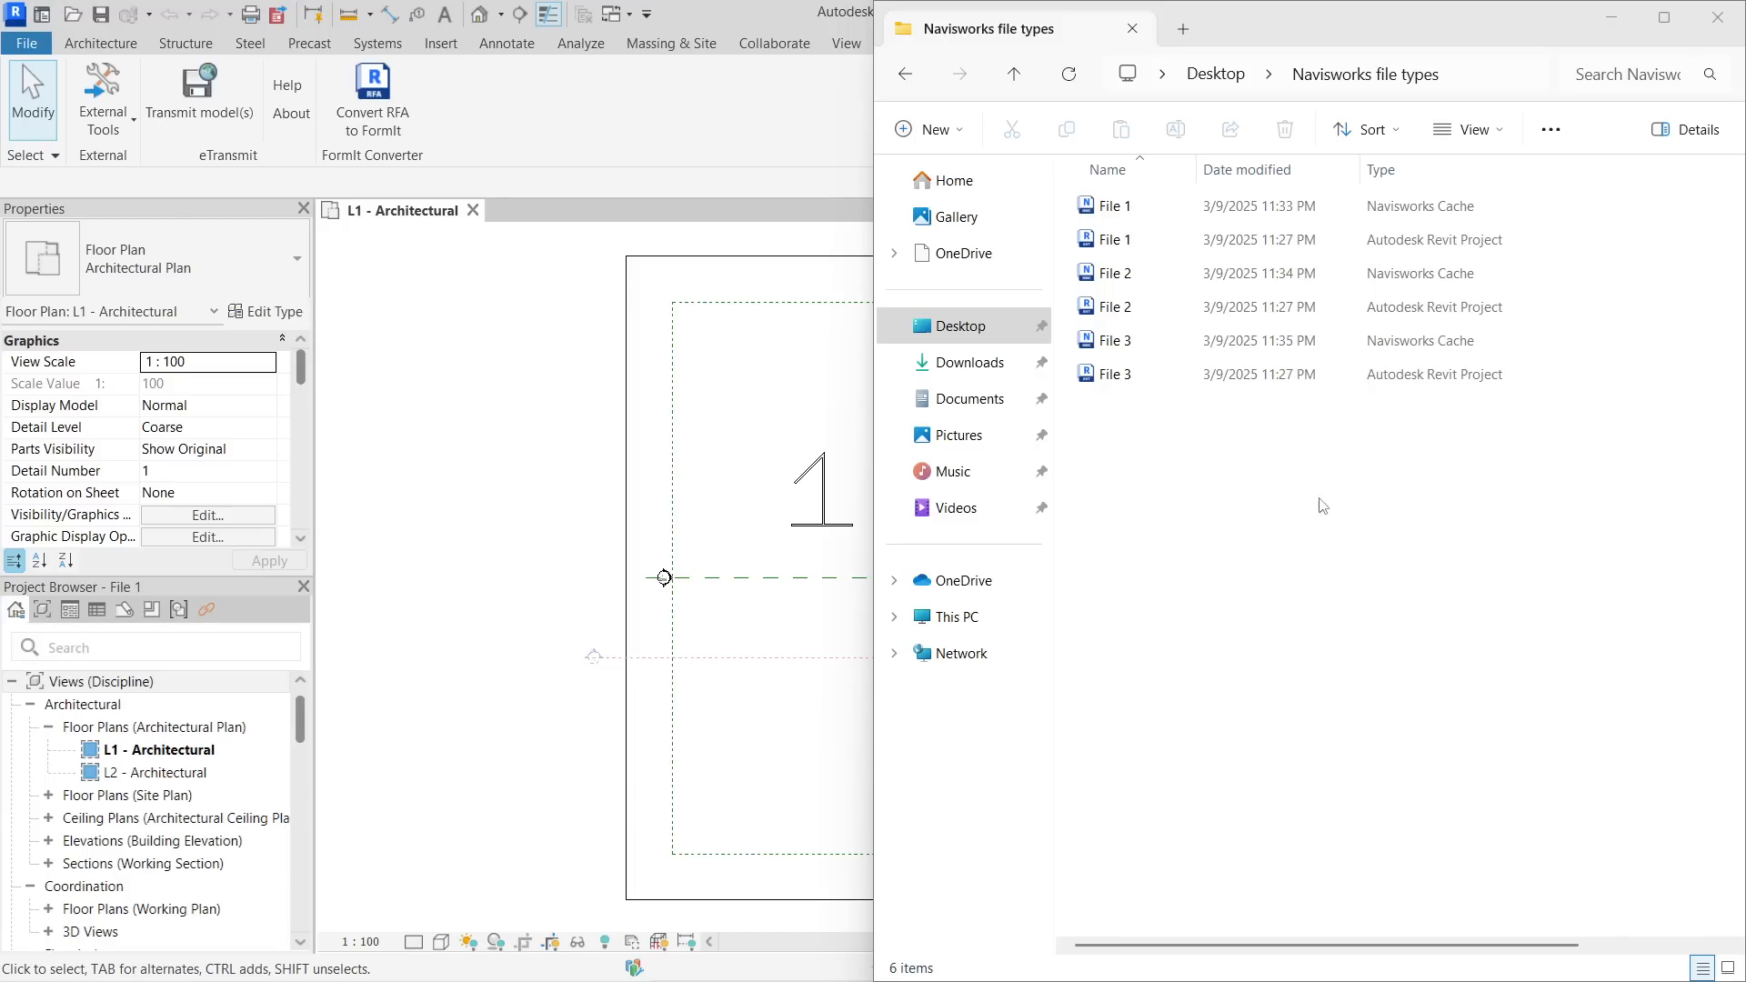
left_click(1665, 17)
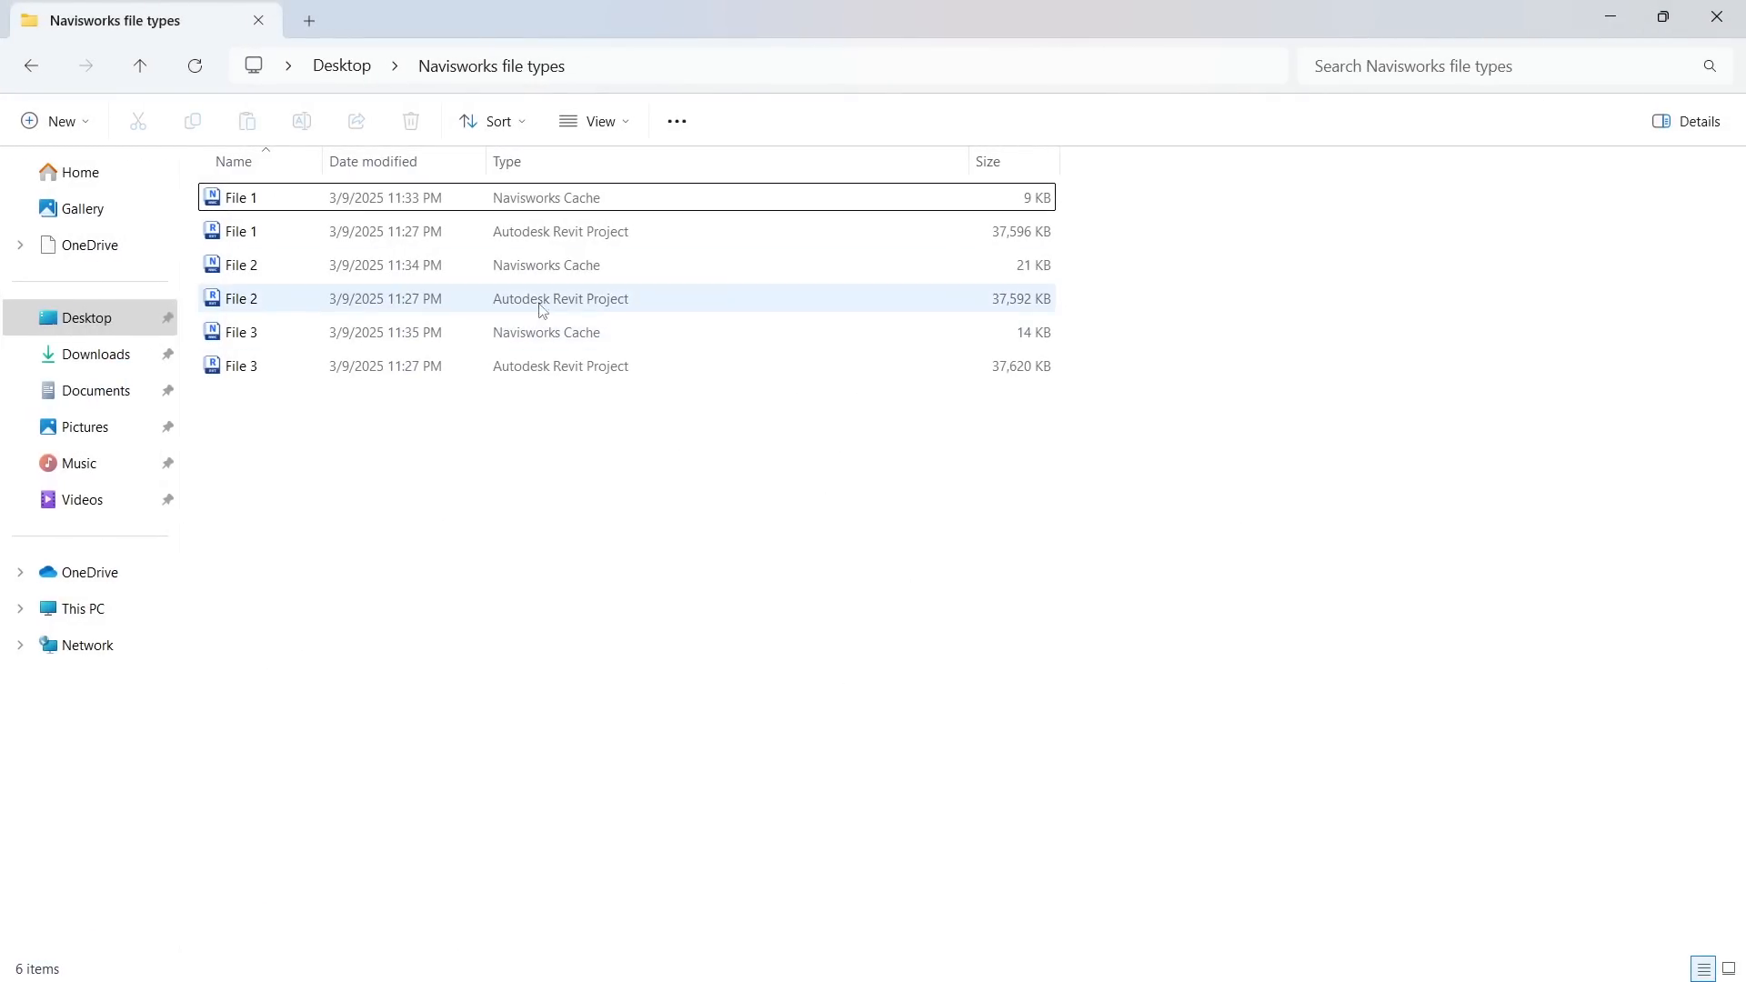
left_click(592, 200)
left_click(598, 267, "ctrl")
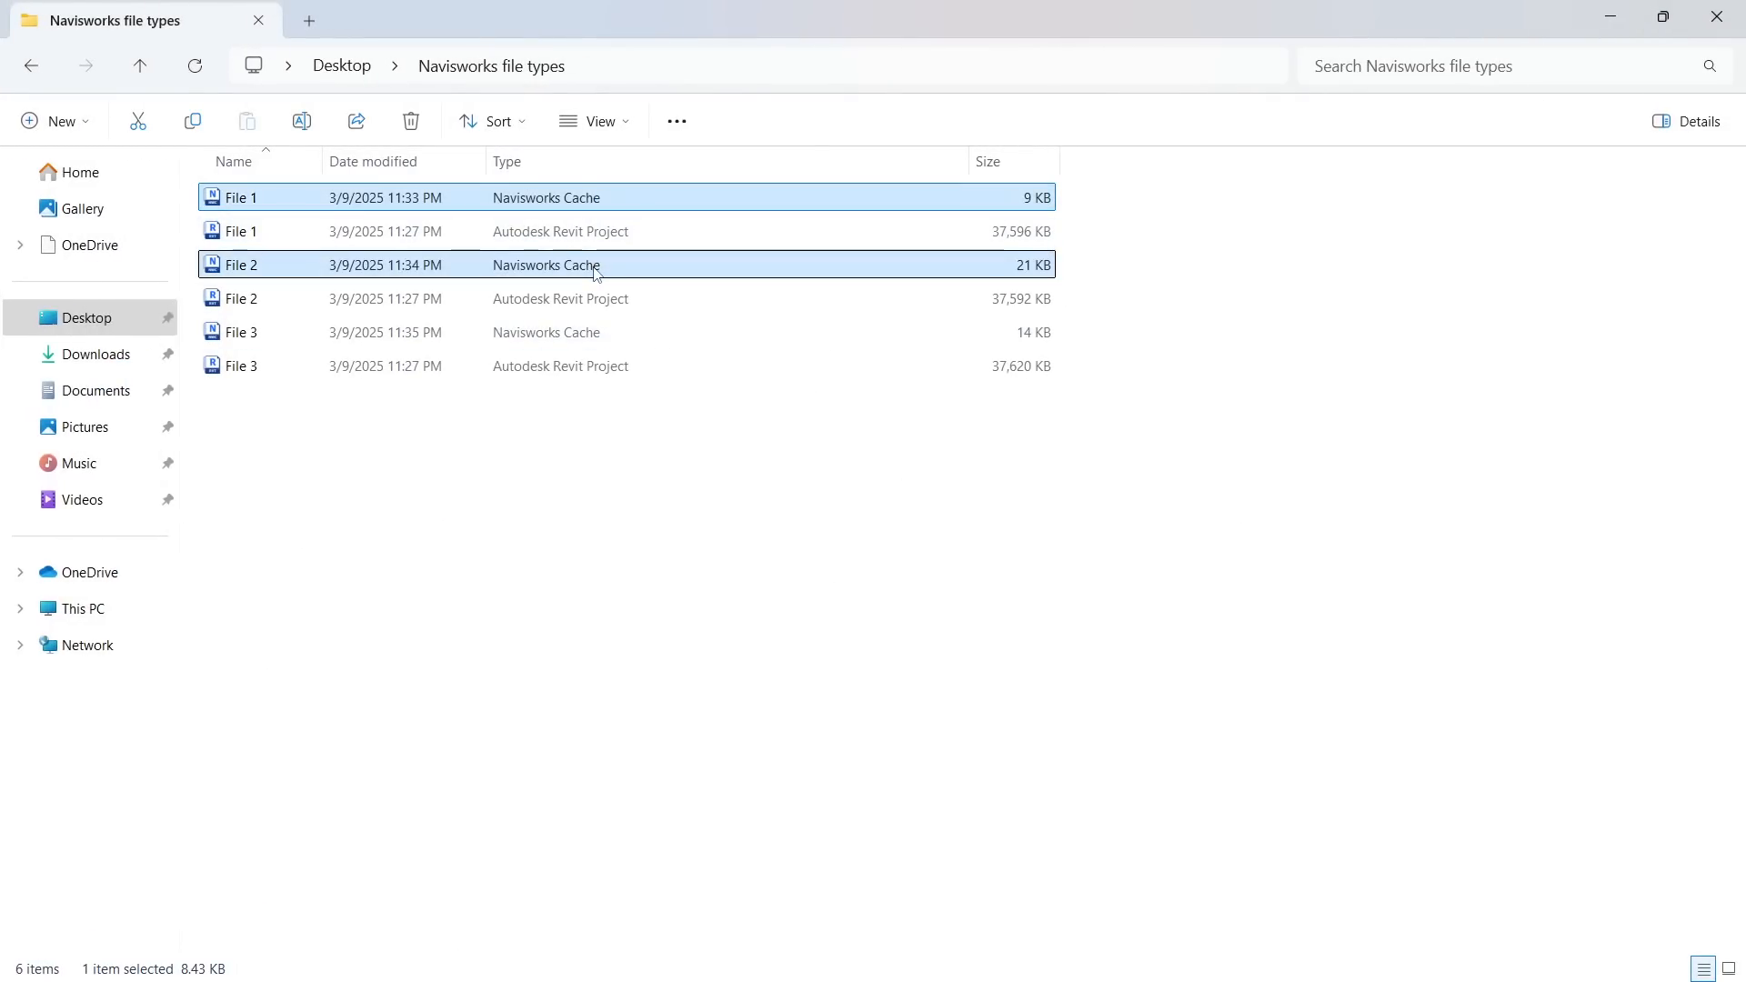
left_click(609, 335, "ctrl")
key("Delete")
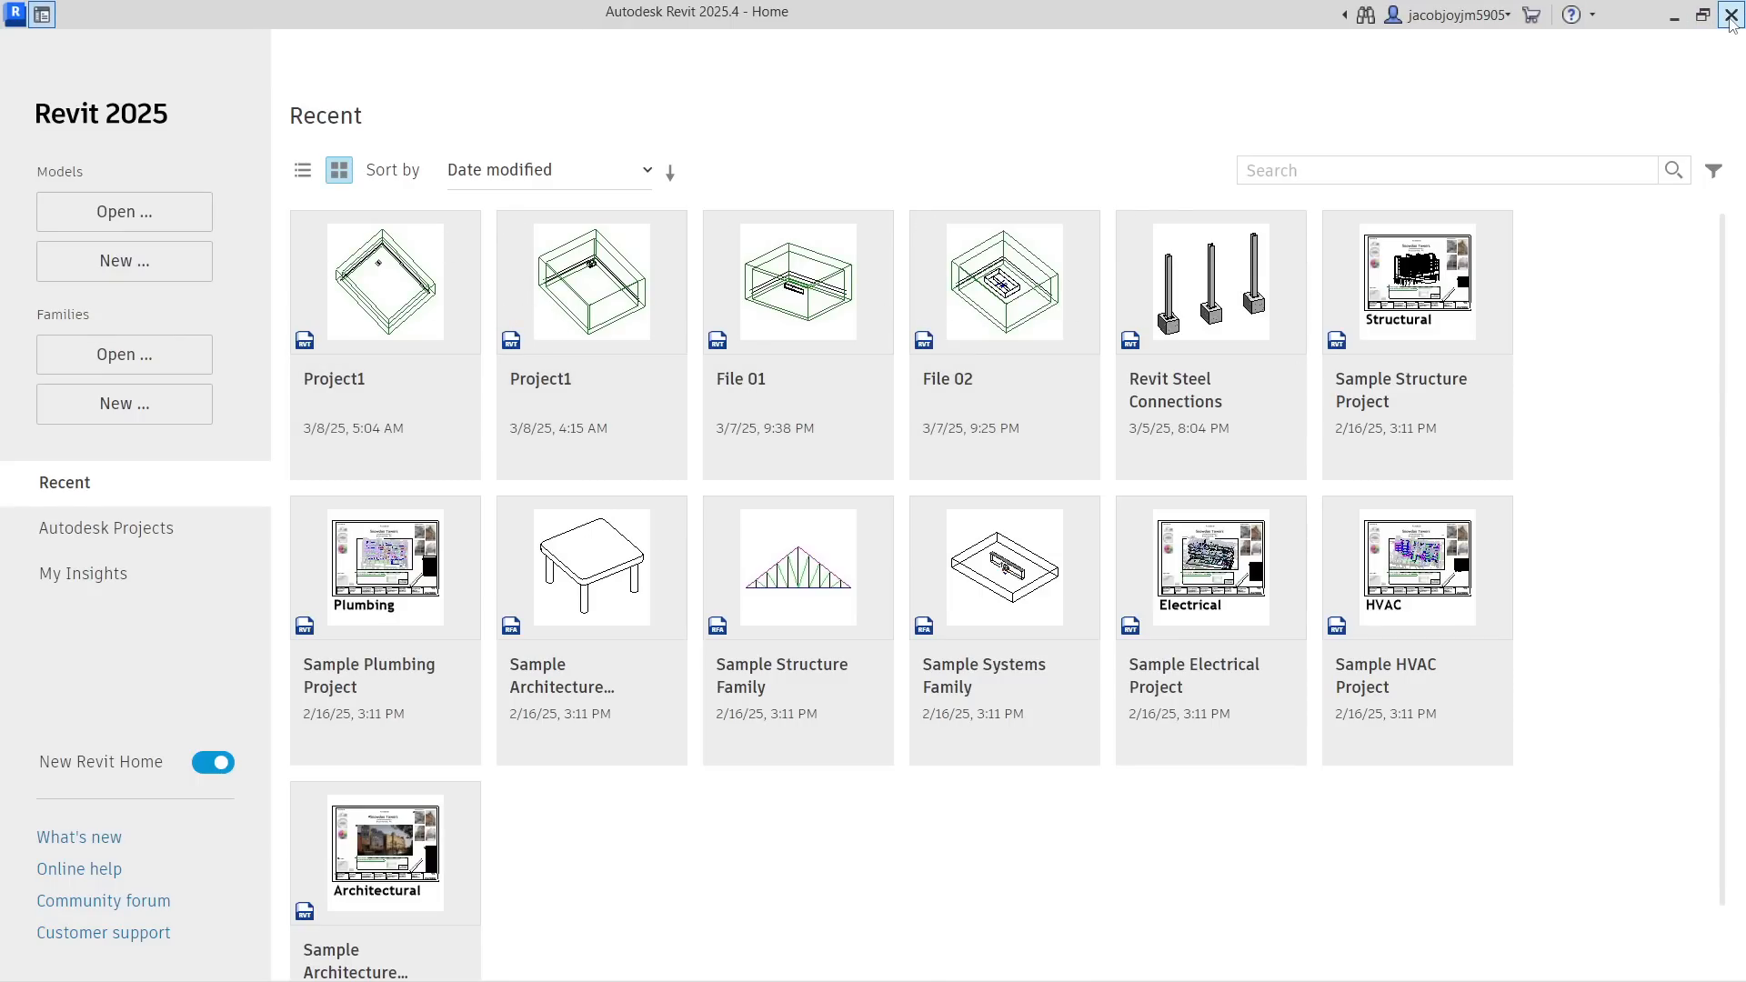
Open the File 3 project in Revit from the Navisworks file types folder on the Desktop
left_click(172, 213)
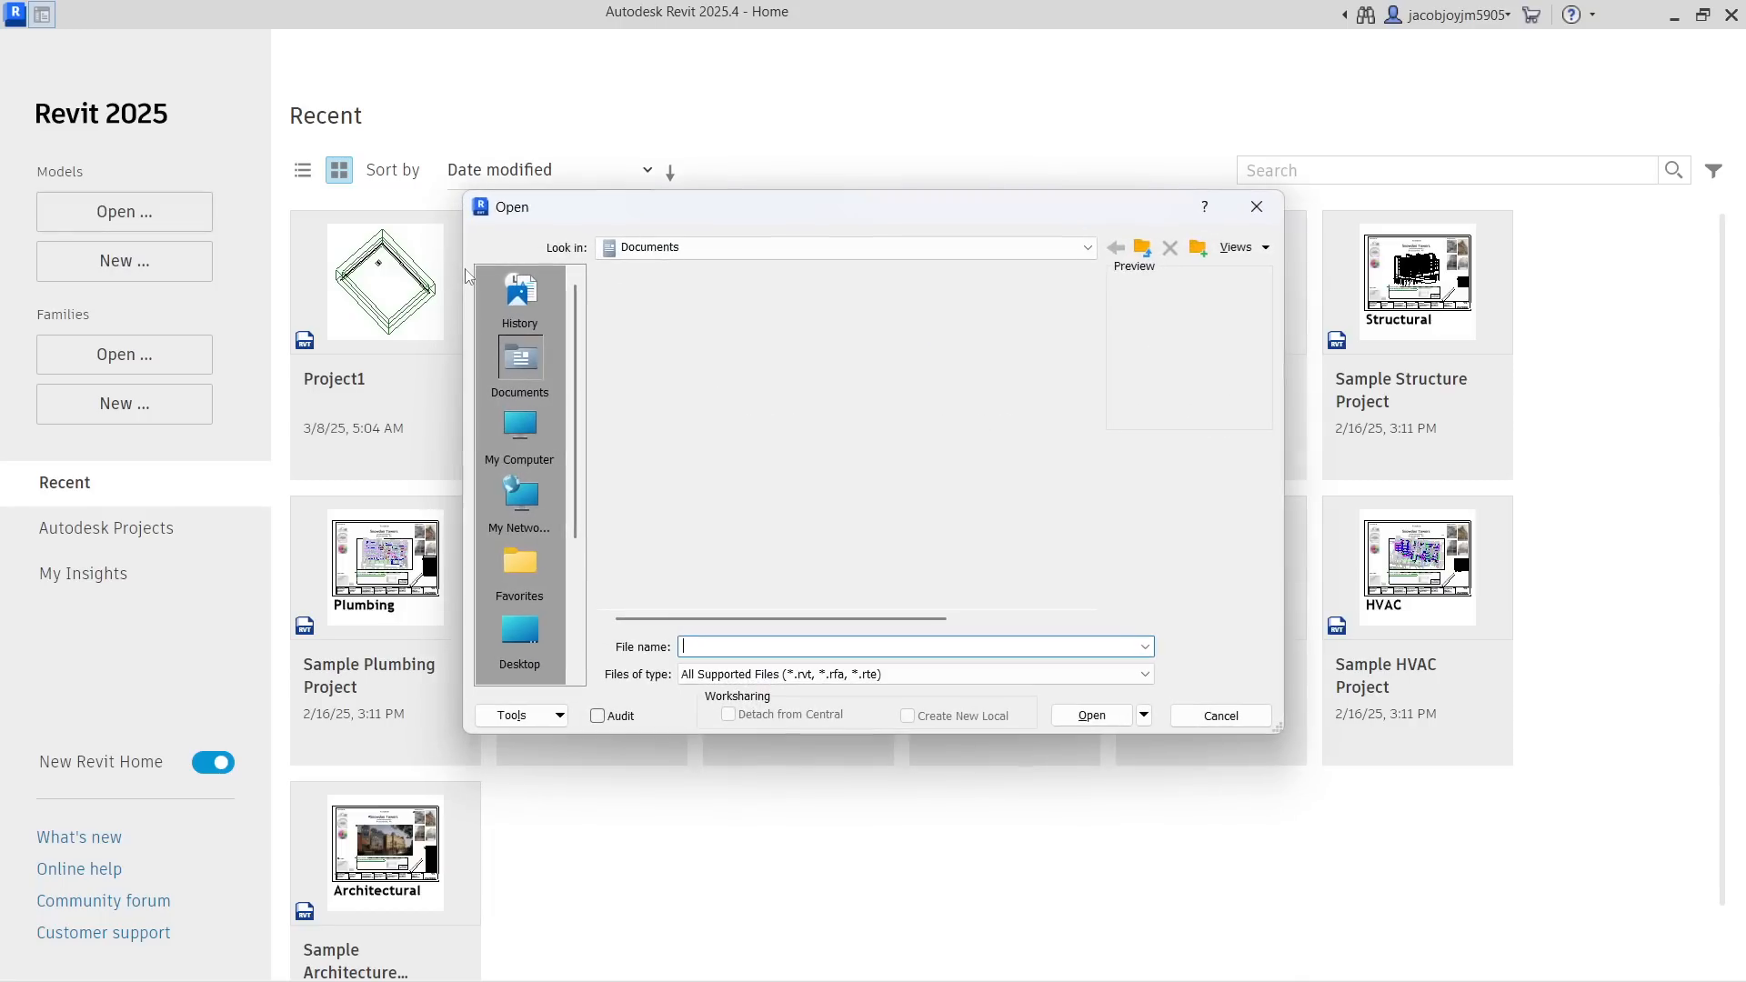
left_click(546, 641)
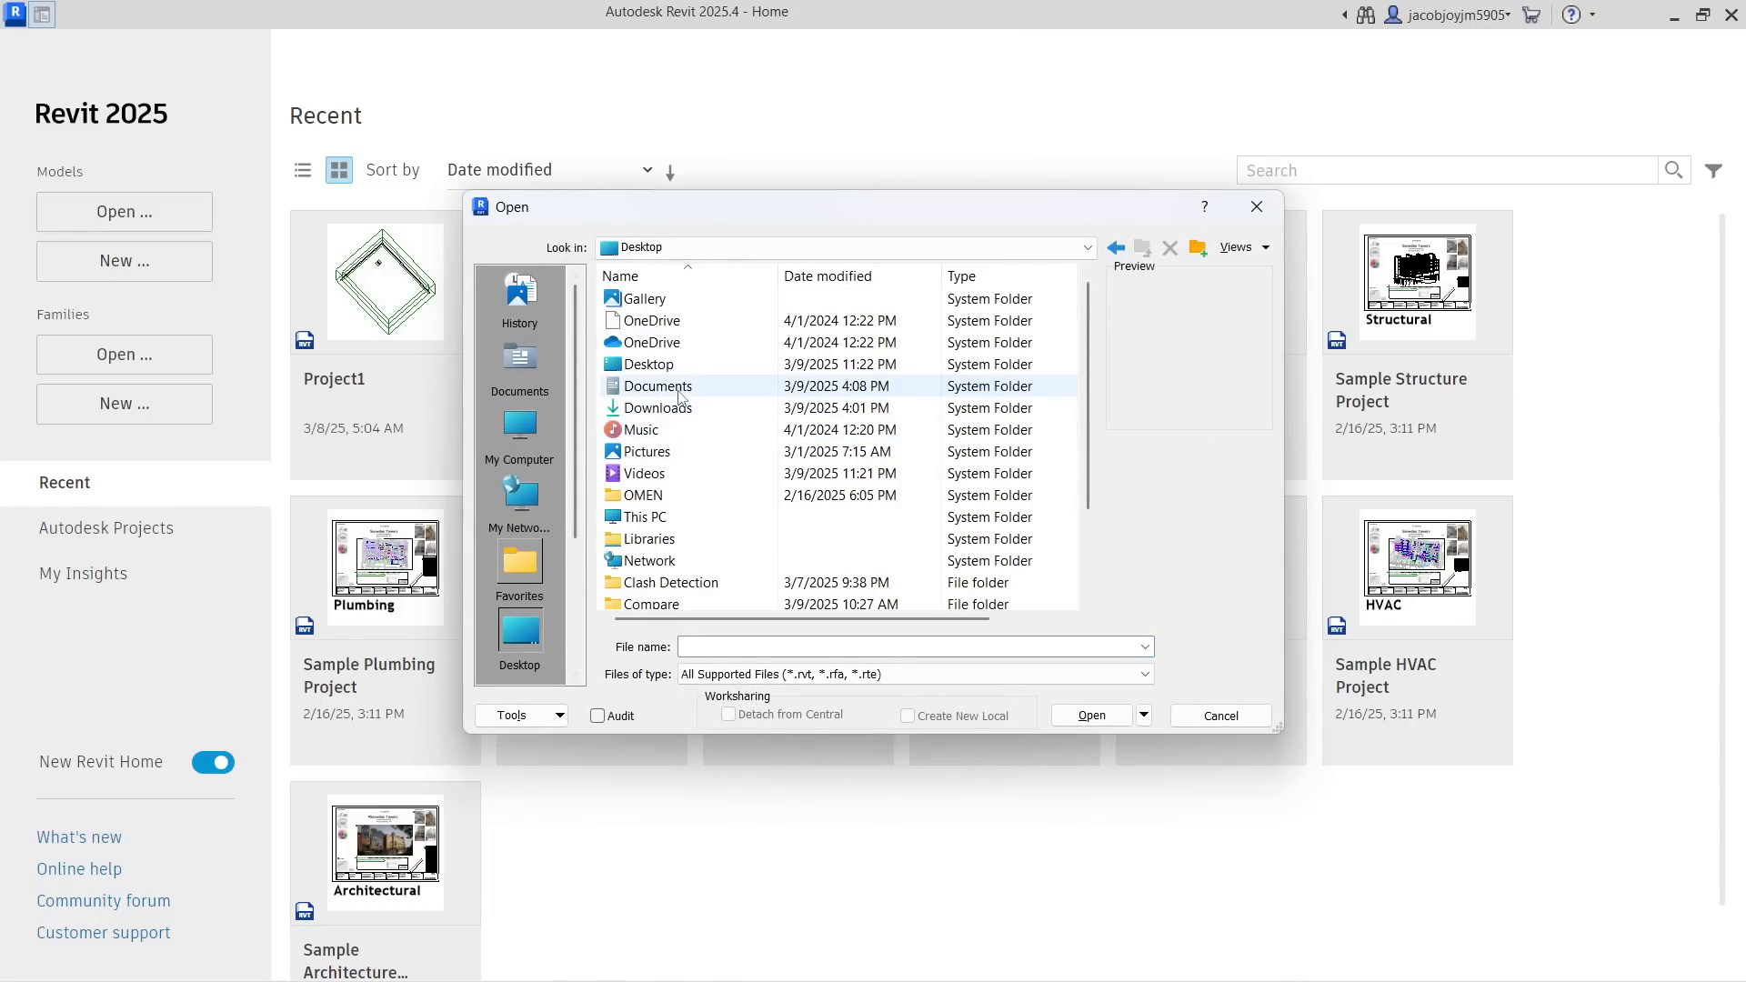
scroll(680, 398, "down", 2)
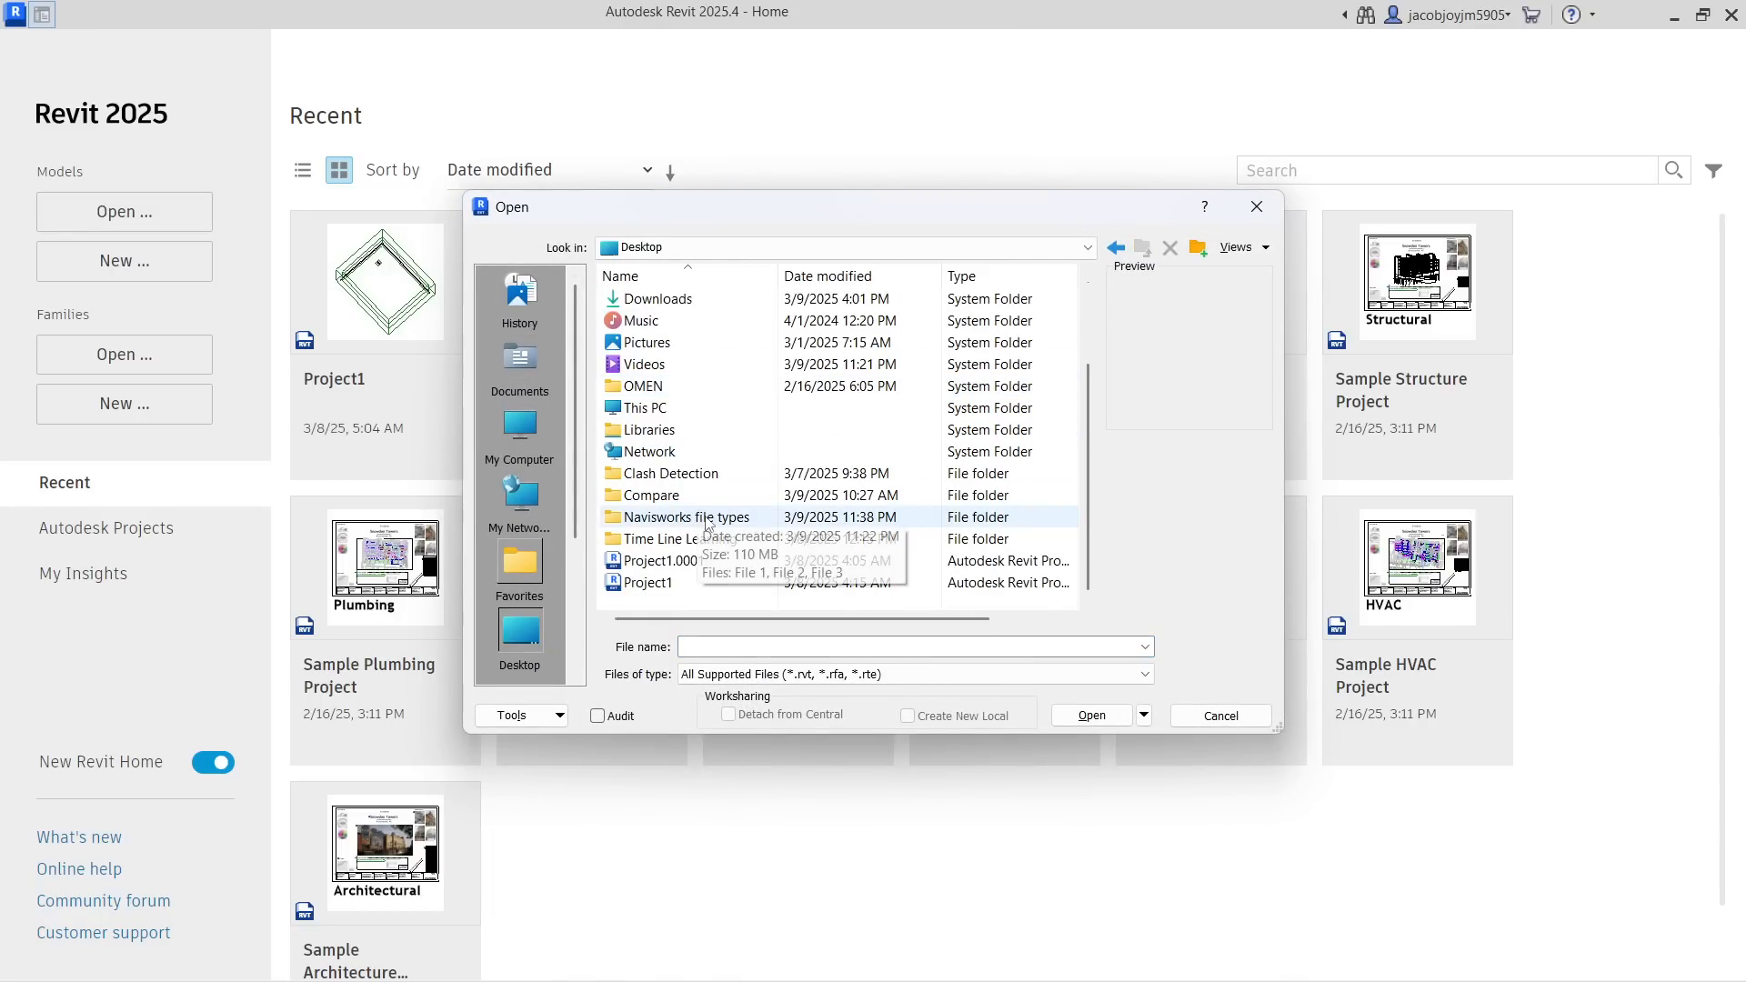
double_click(697, 517)
double_click(657, 343)
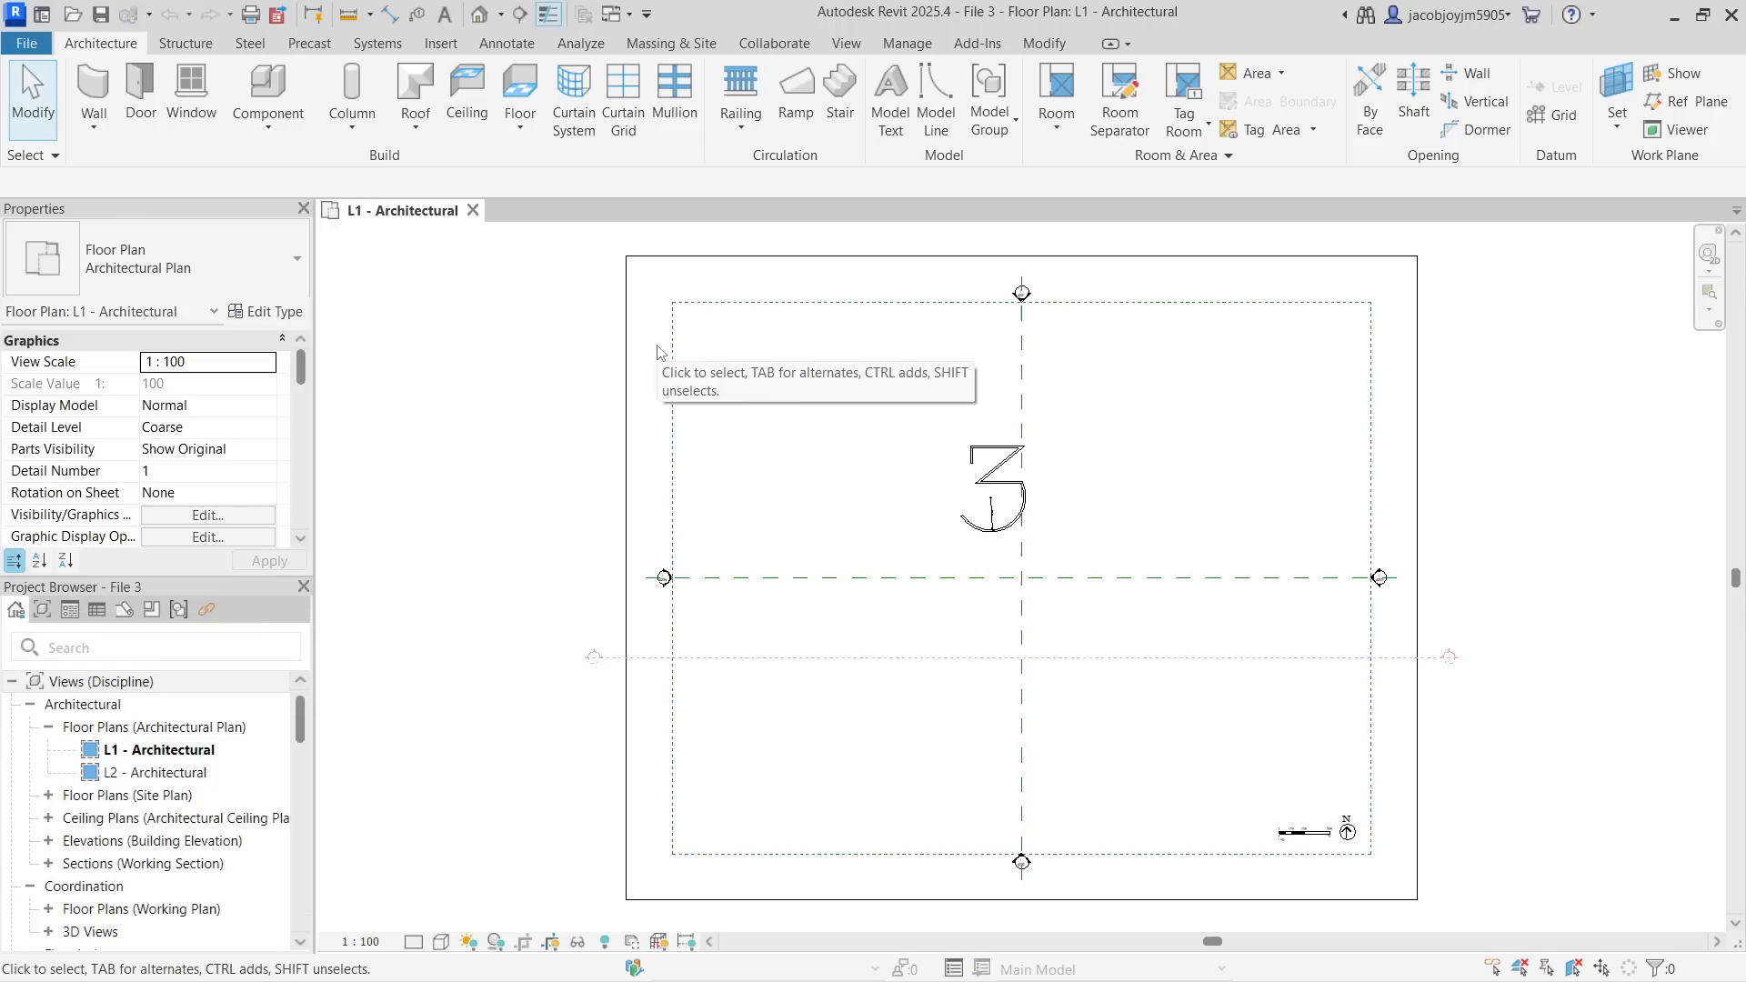
Open the default 3D view and set the tall wall's Unconnected Height to 1000
left_click(844, 44)
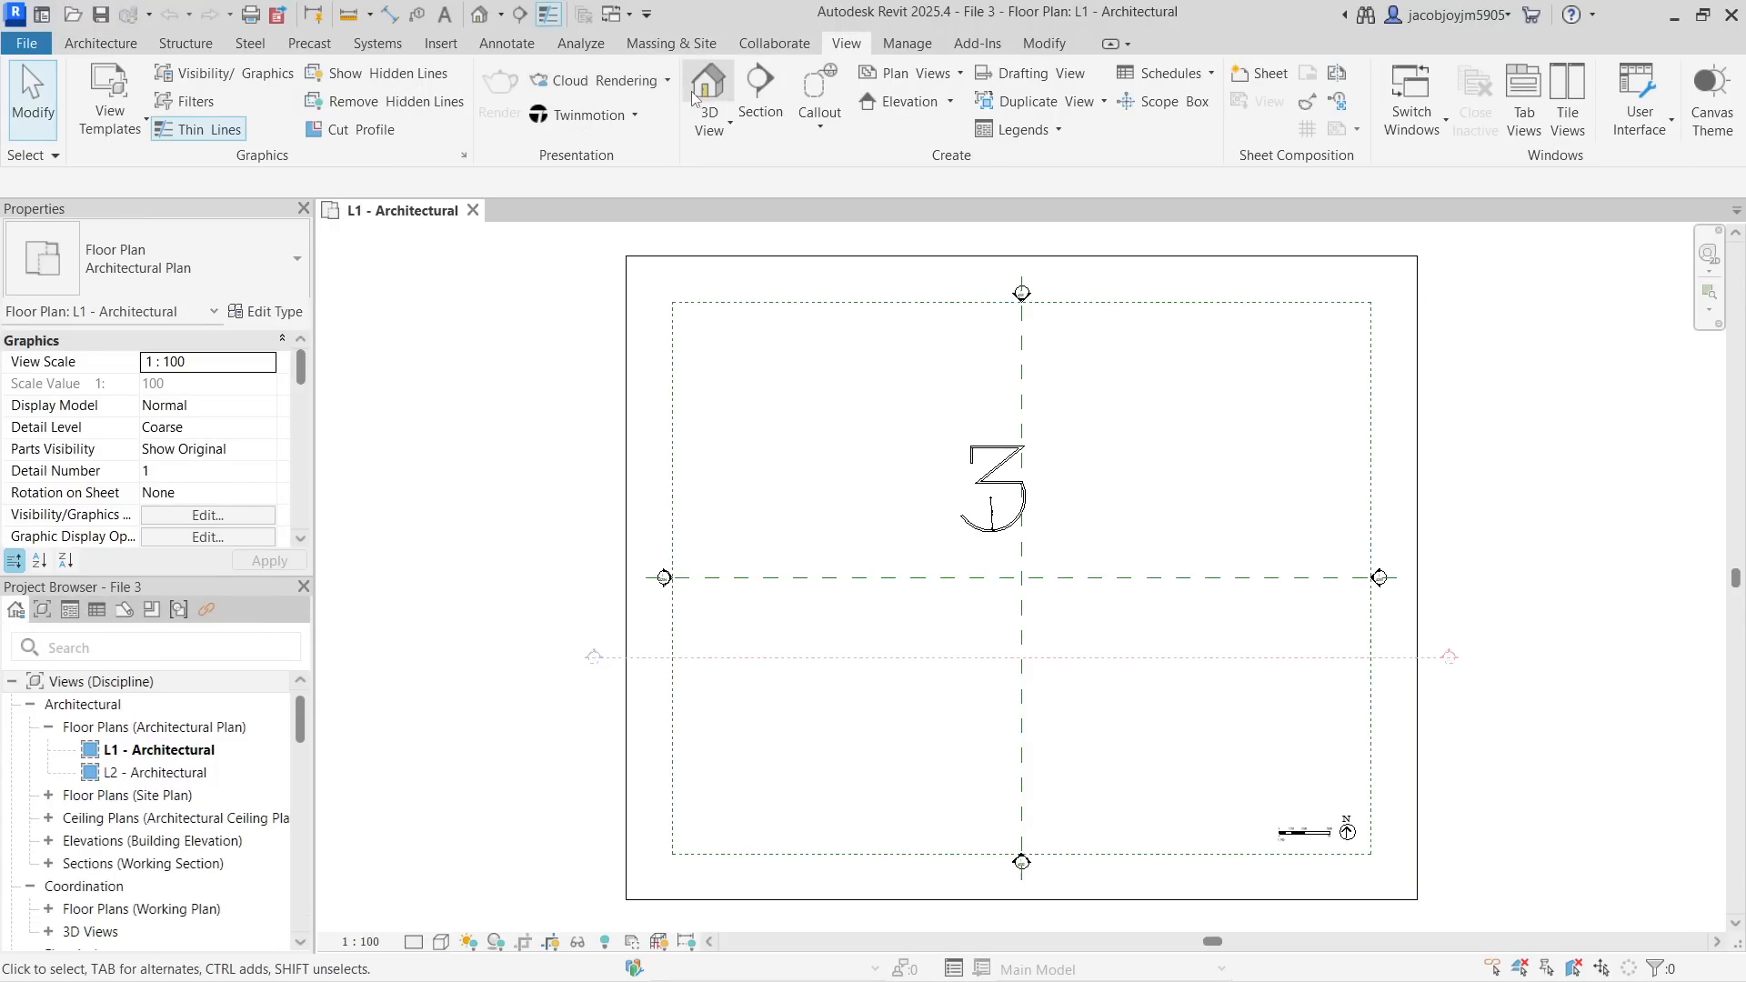
left_click(695, 95)
left_click(655, 468)
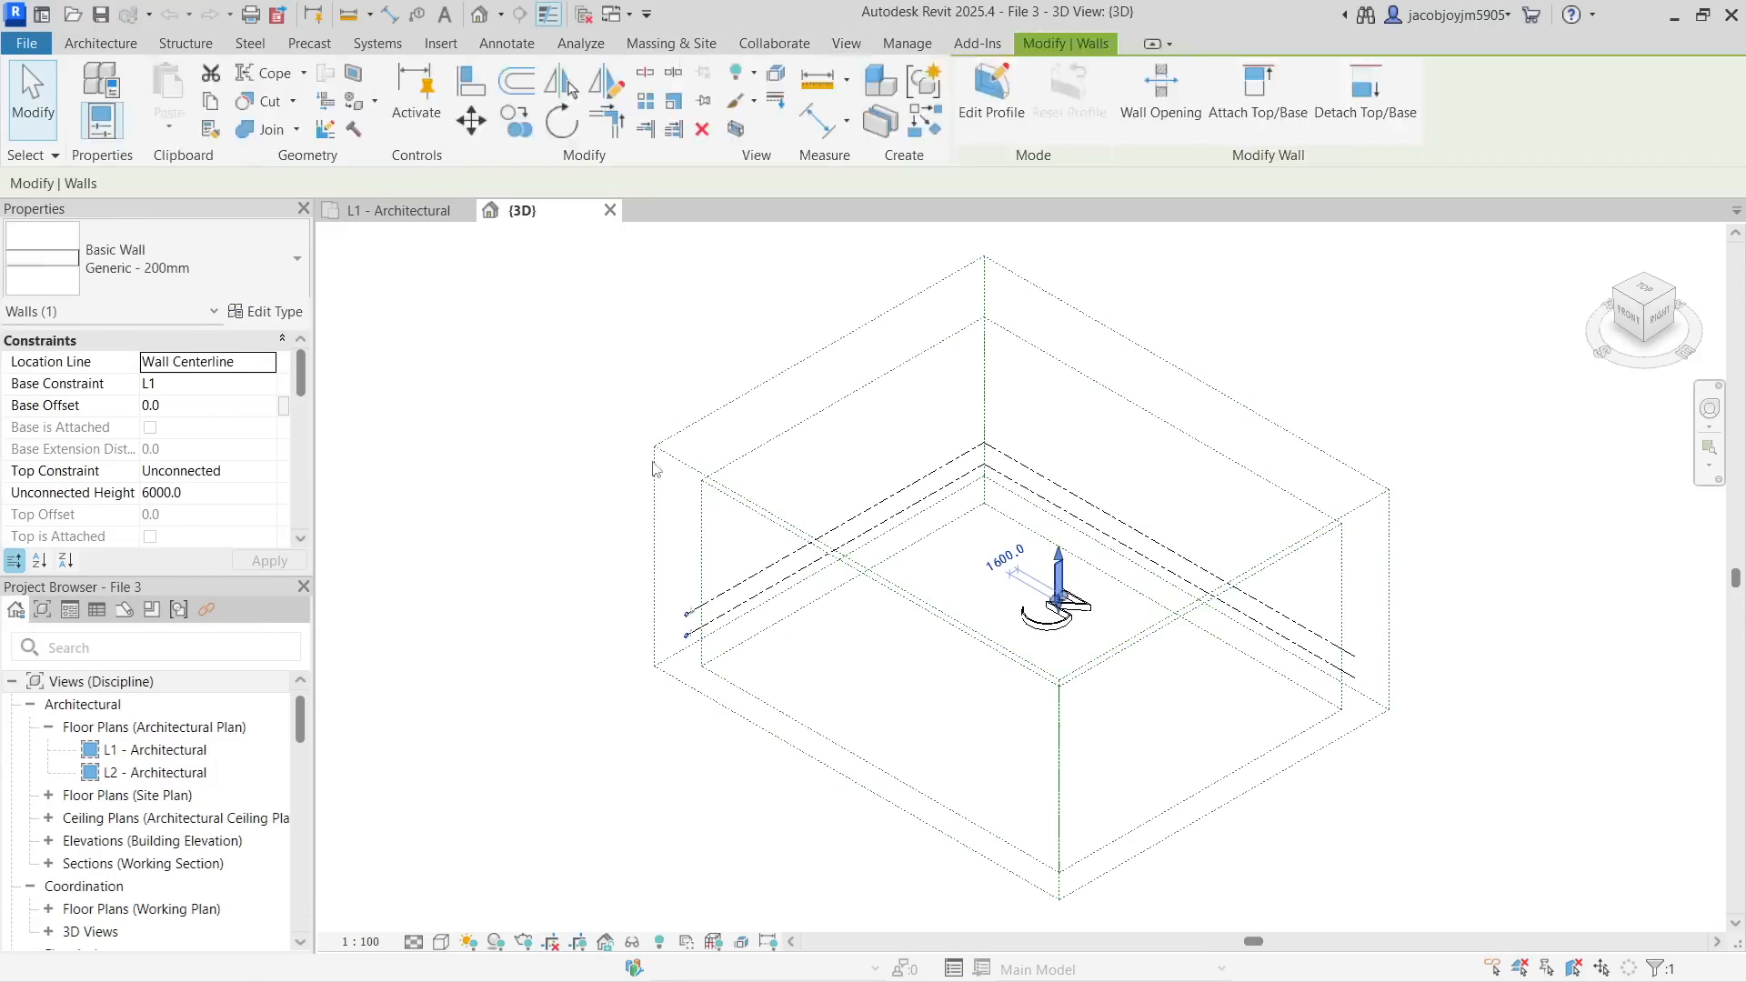
left_click(230, 490)
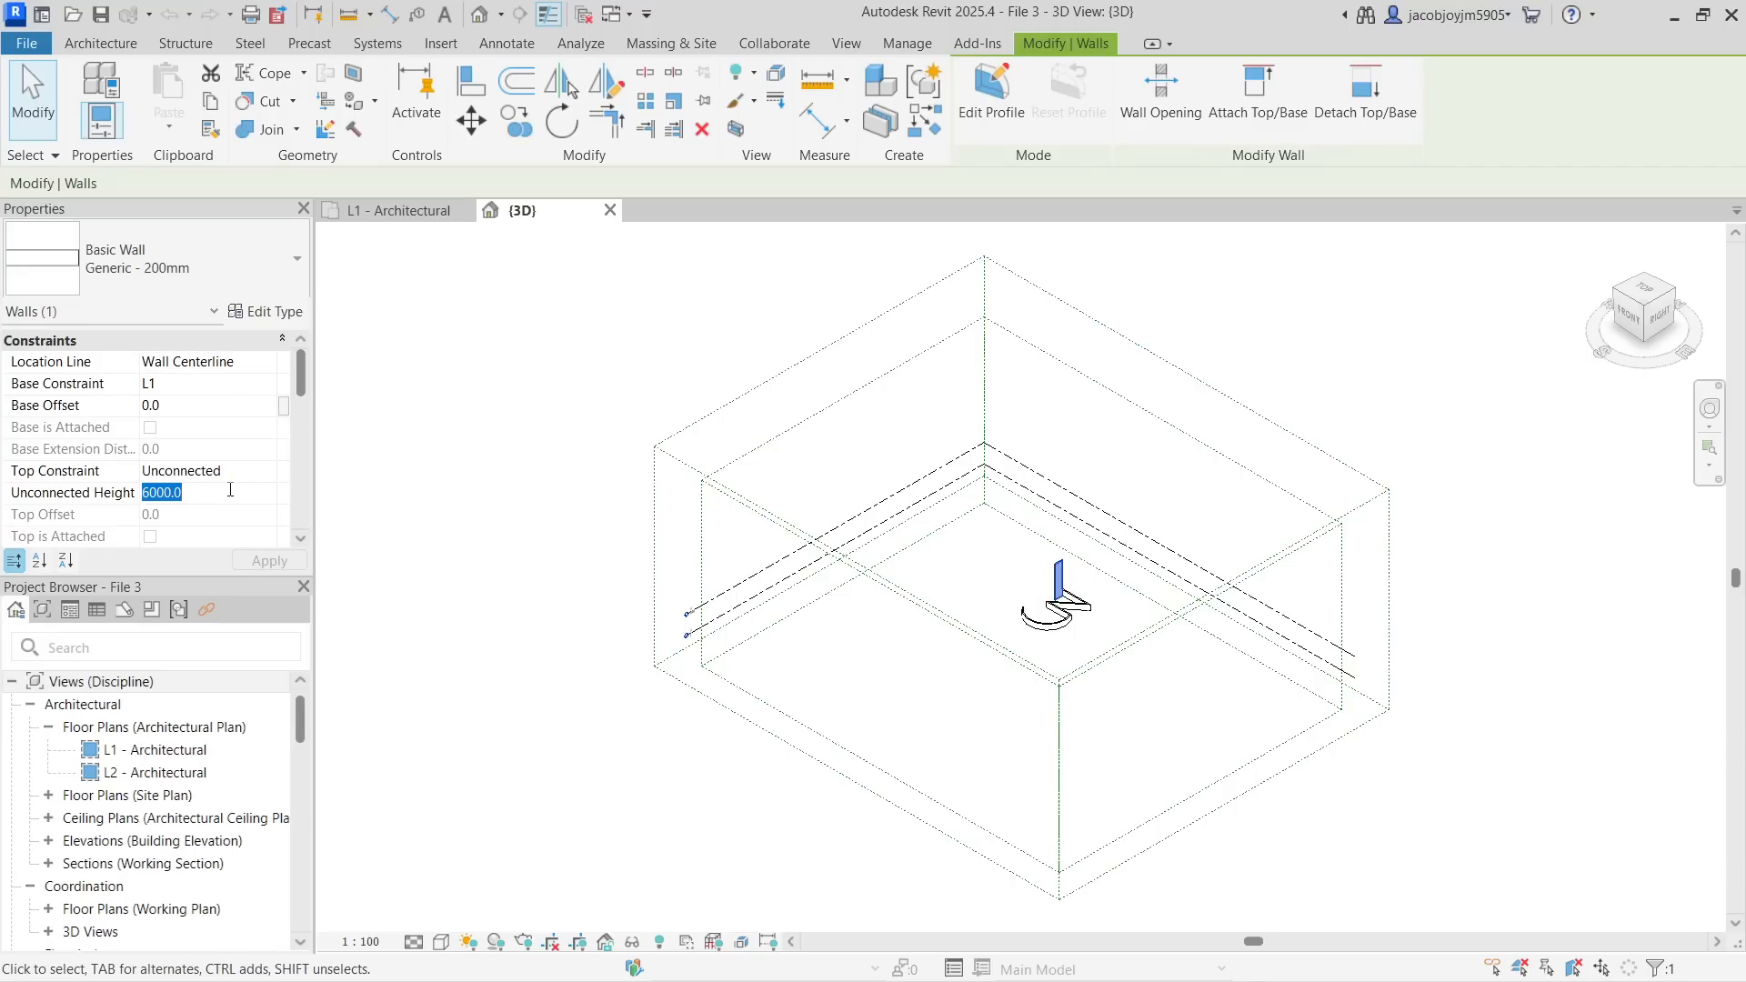
type("1000")
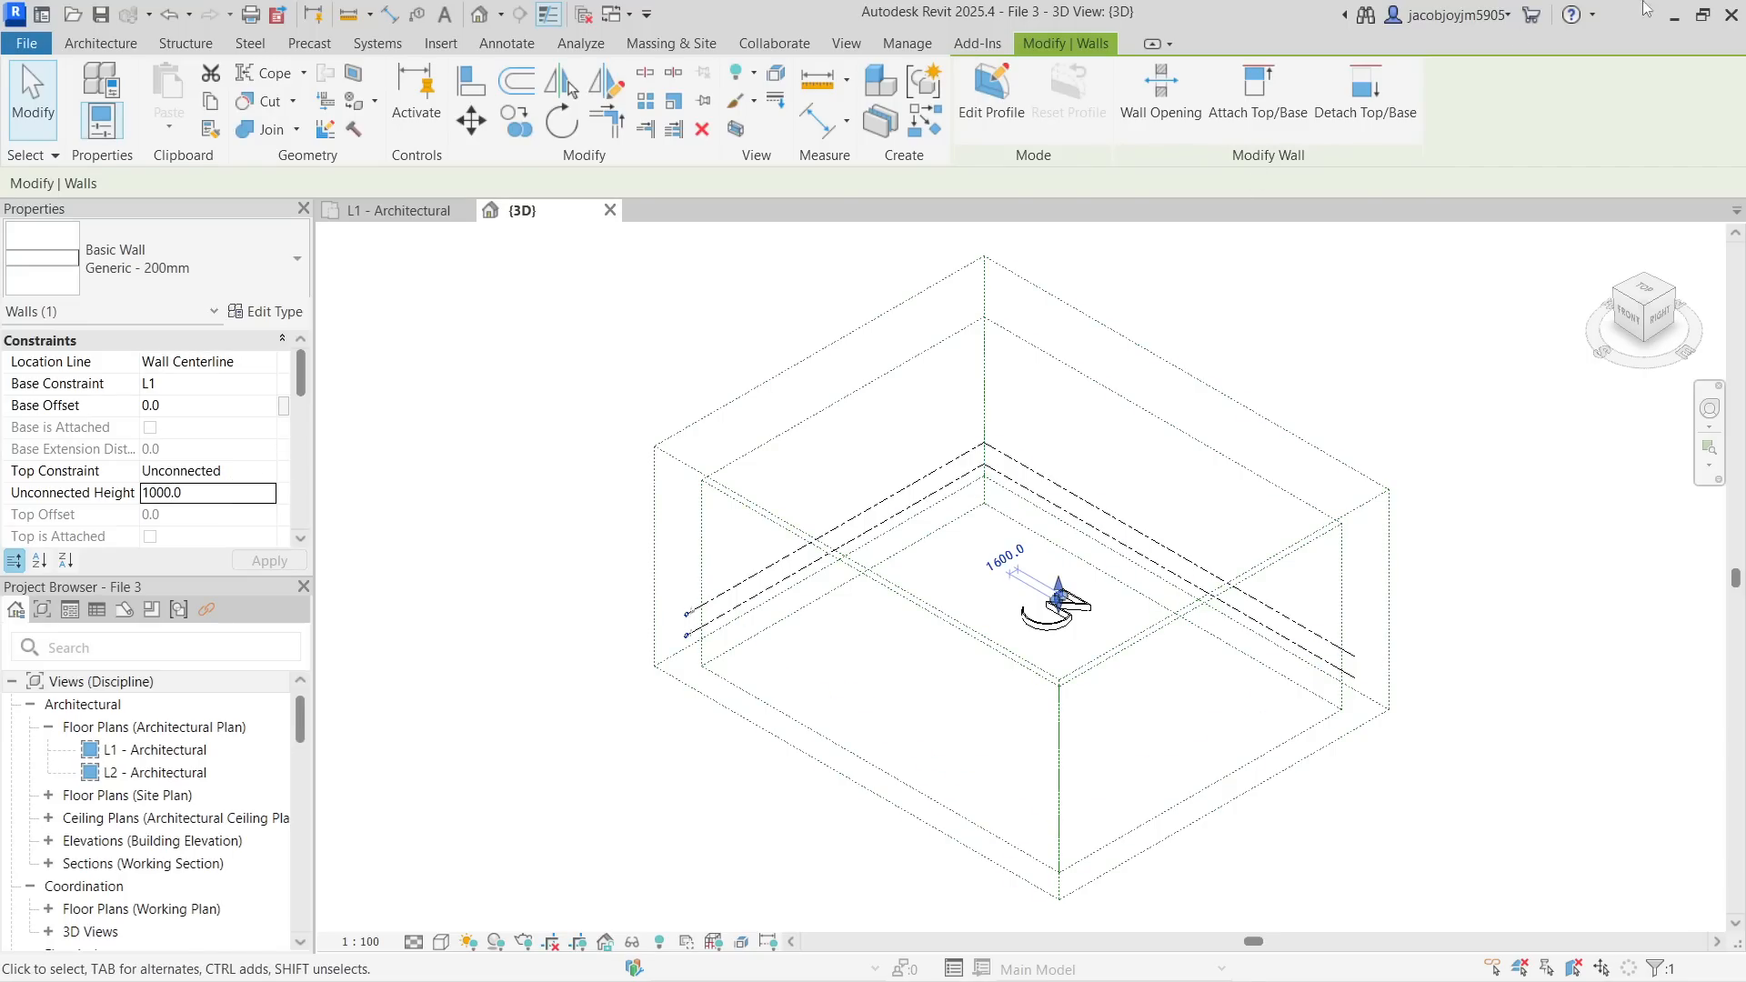
Close Revit saving the changes to File 3, and delete the File 3.0001 backup project in File Explorer
left_click(1732, 15)
left_click(830, 506)
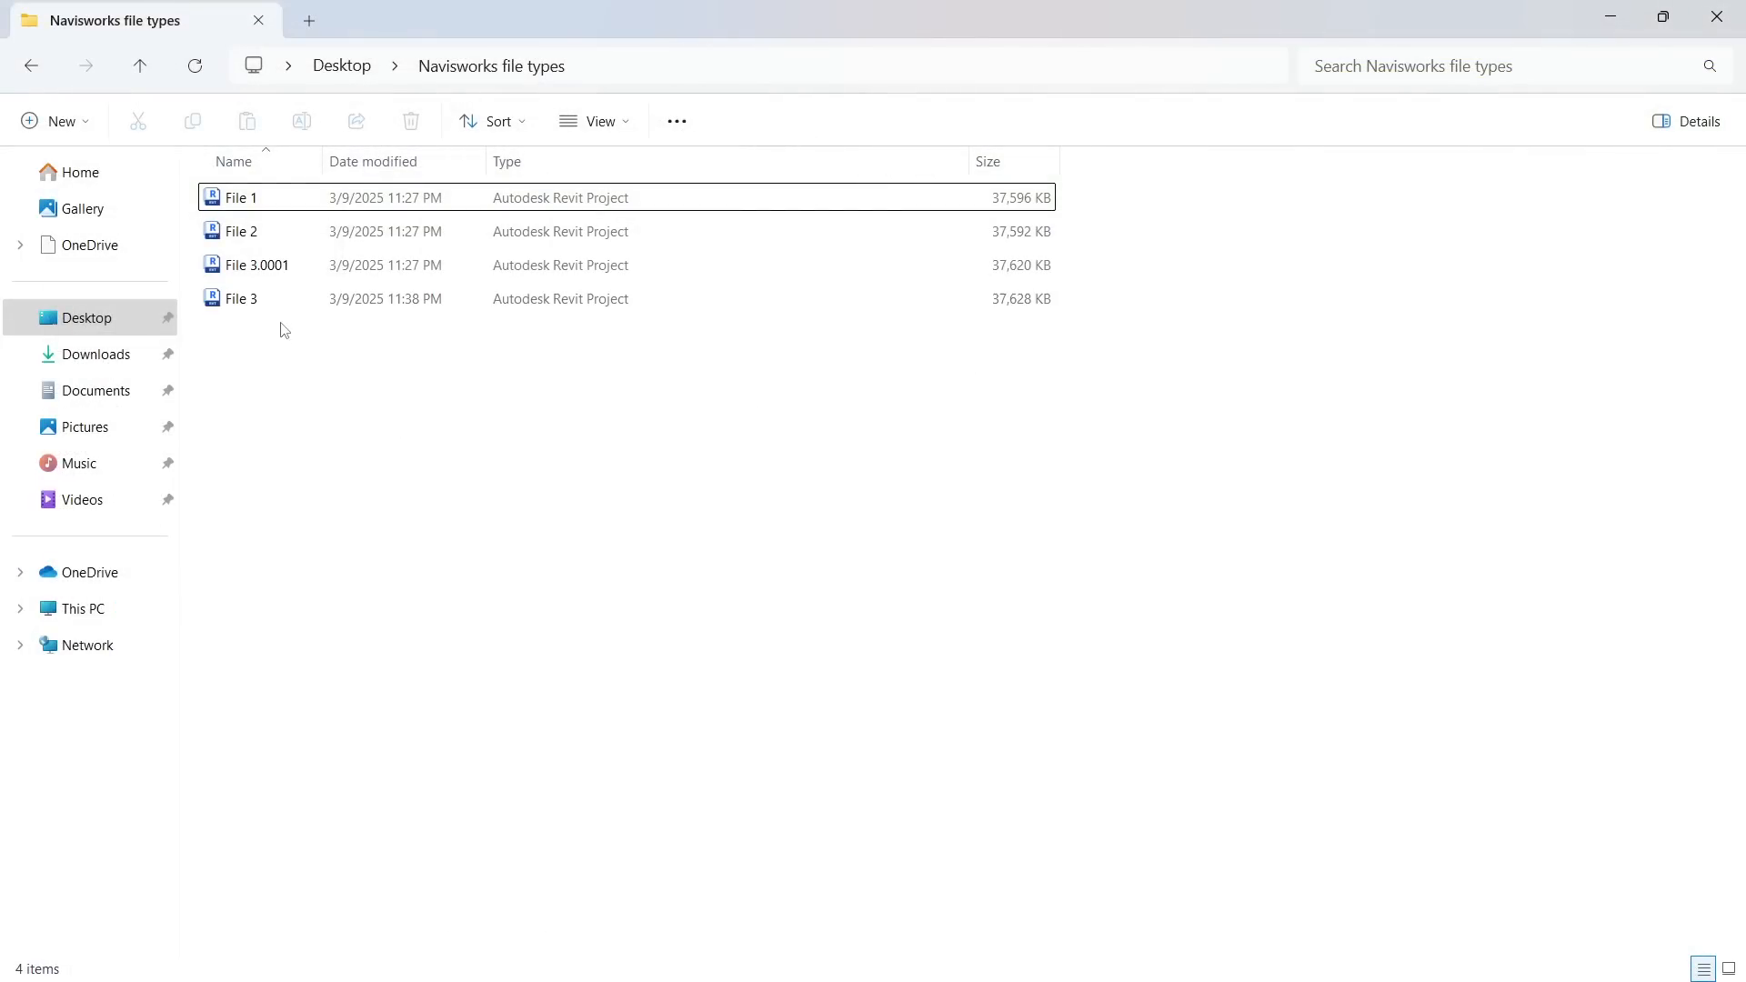
left_click(293, 278)
key("Delete")
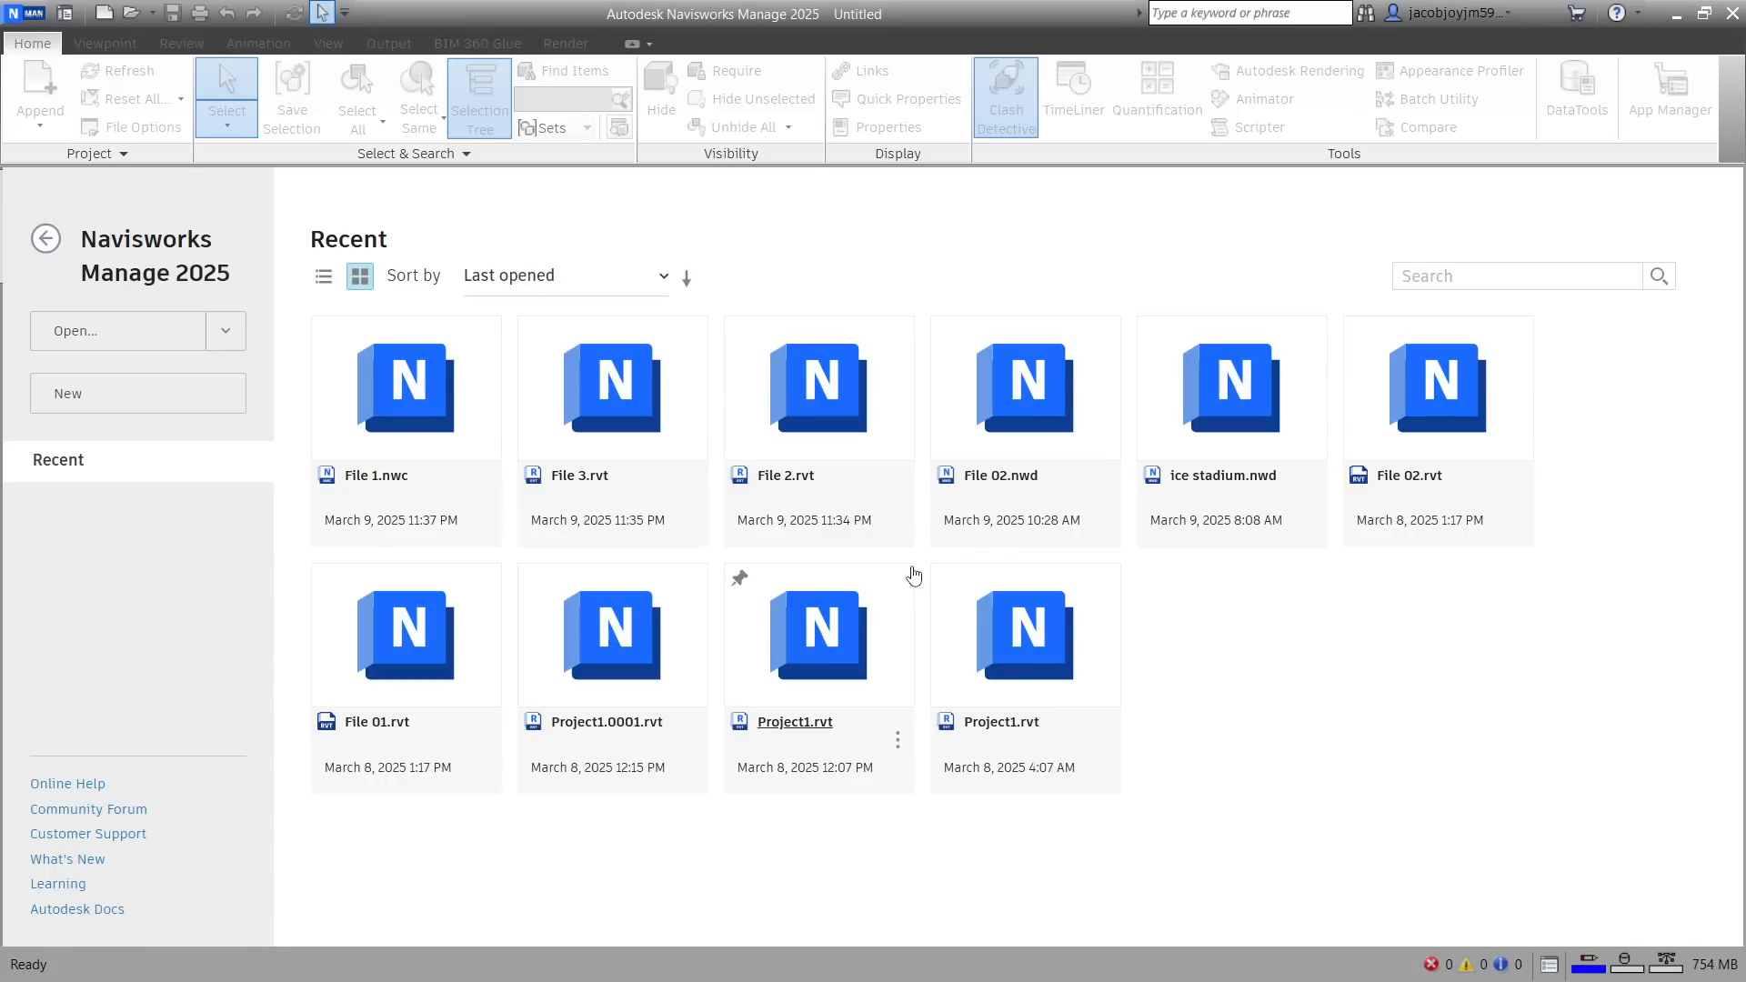
Create a new empty file in Navisworks Manage and look at the save and open commands available for it
left_click(178, 404)
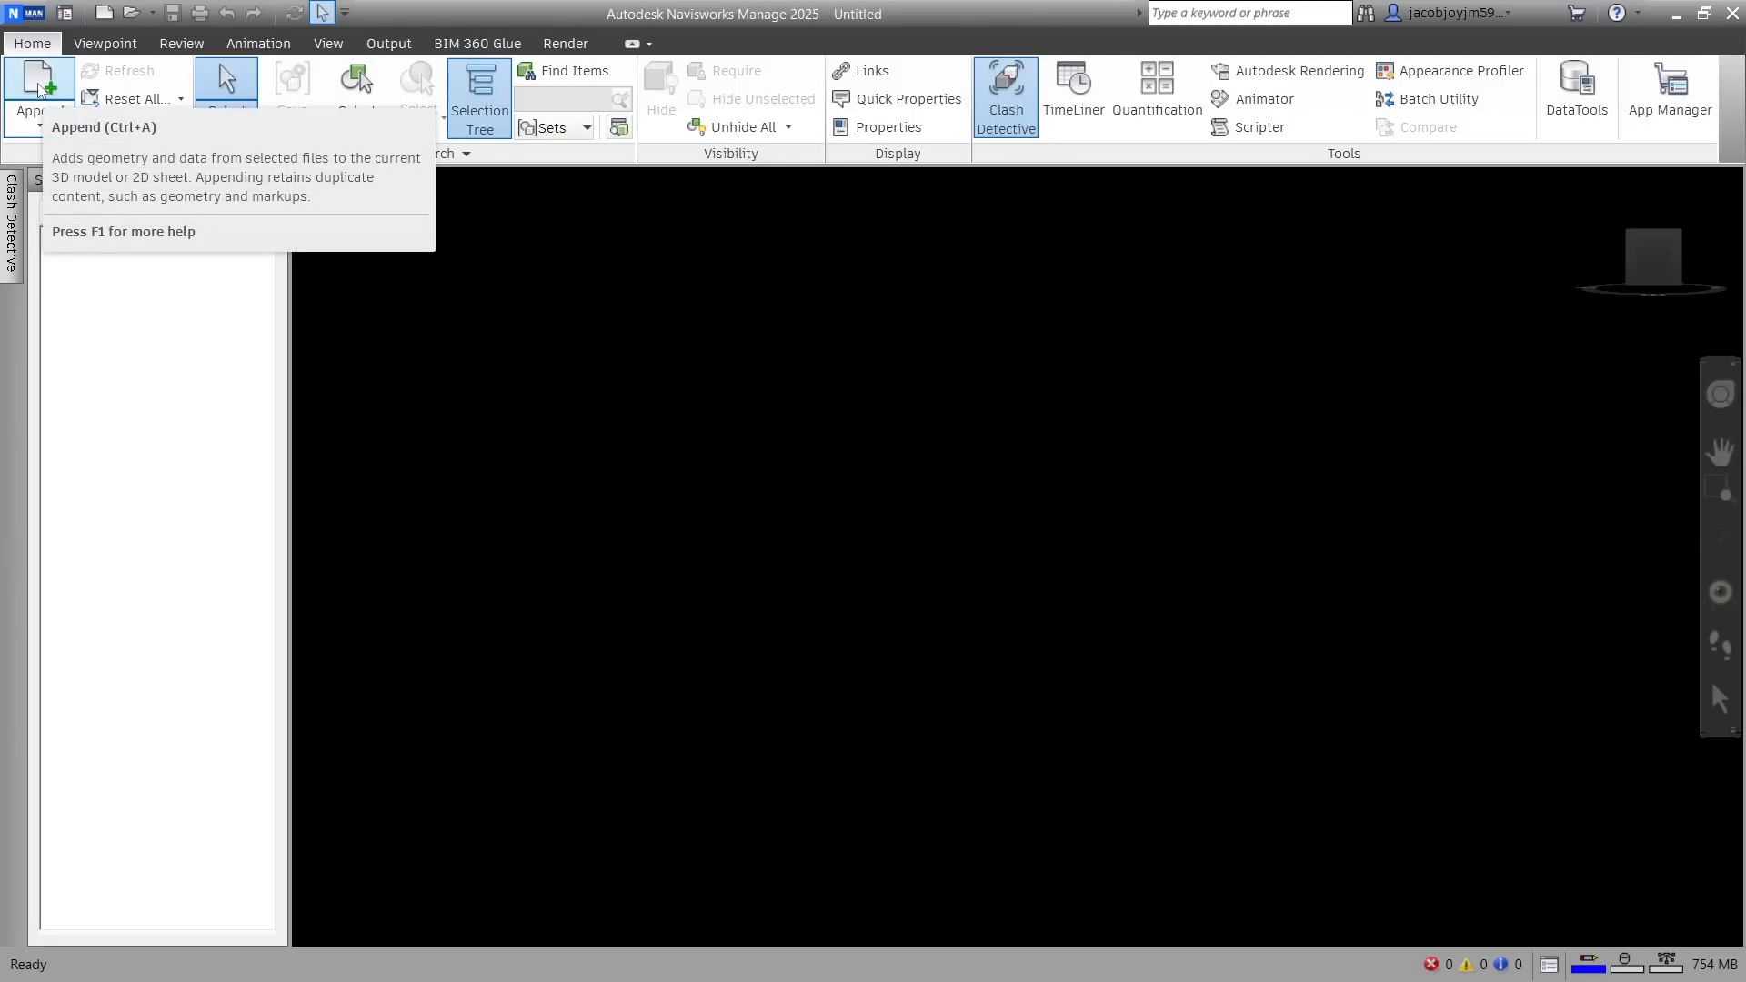
left_click(24, 16)
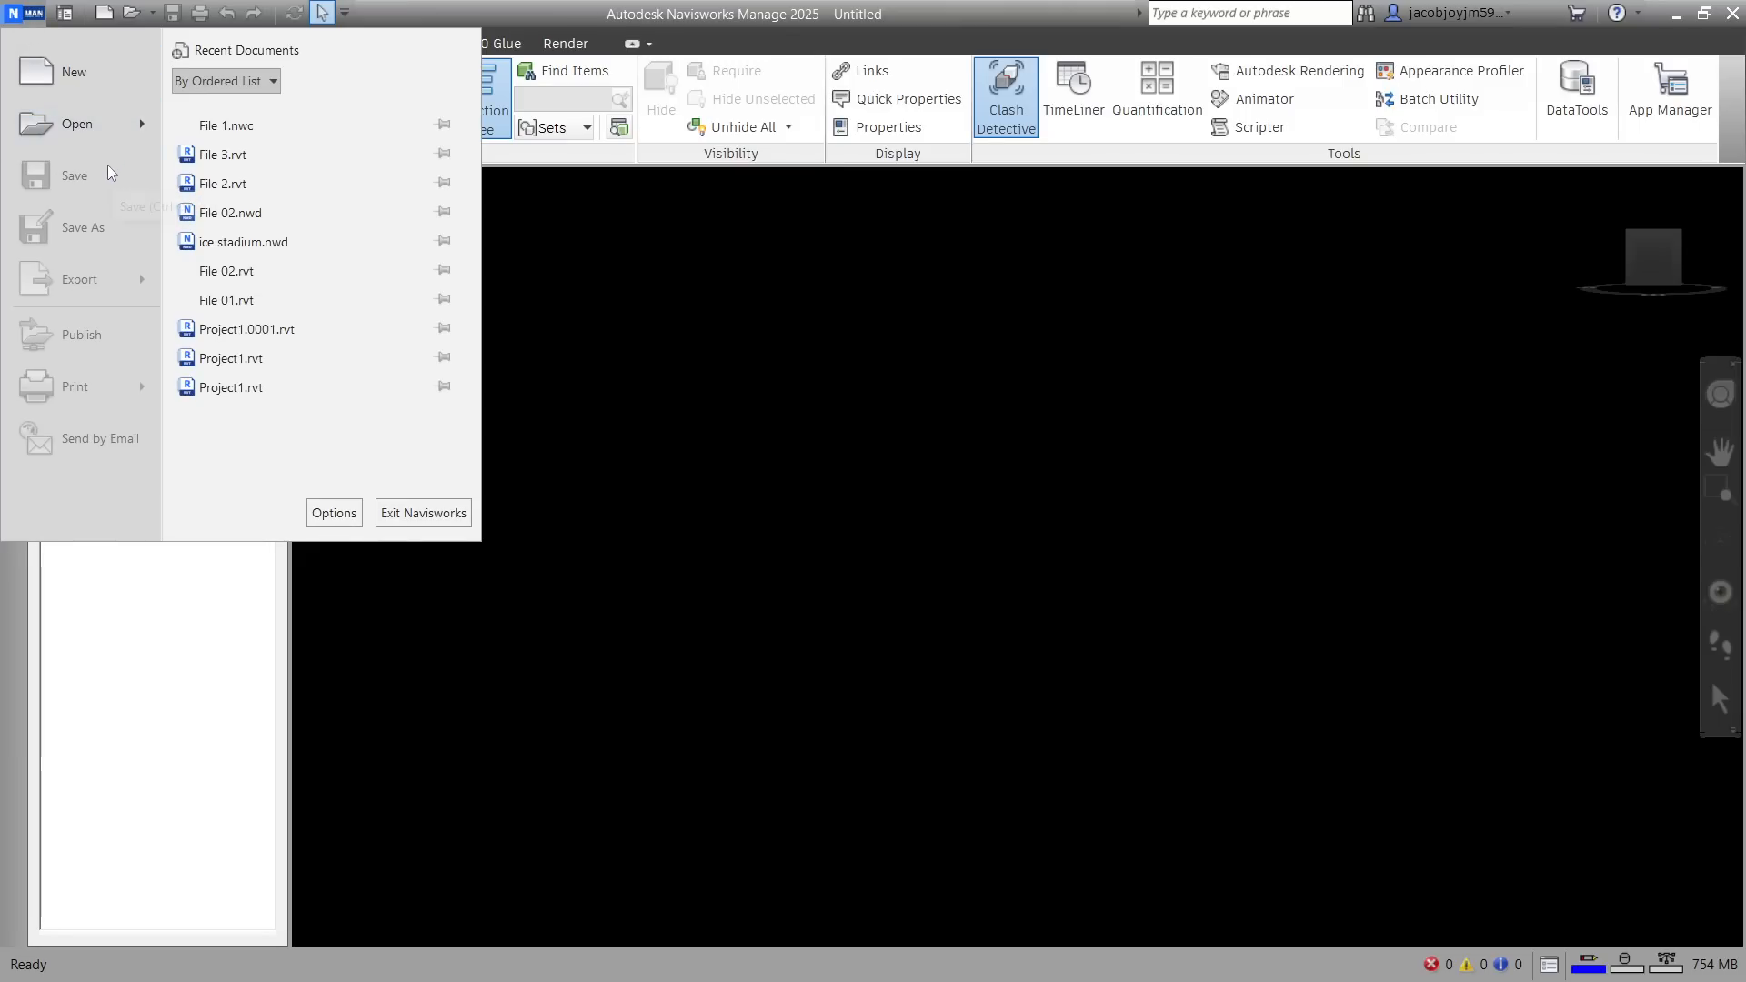
left_click(549, 298)
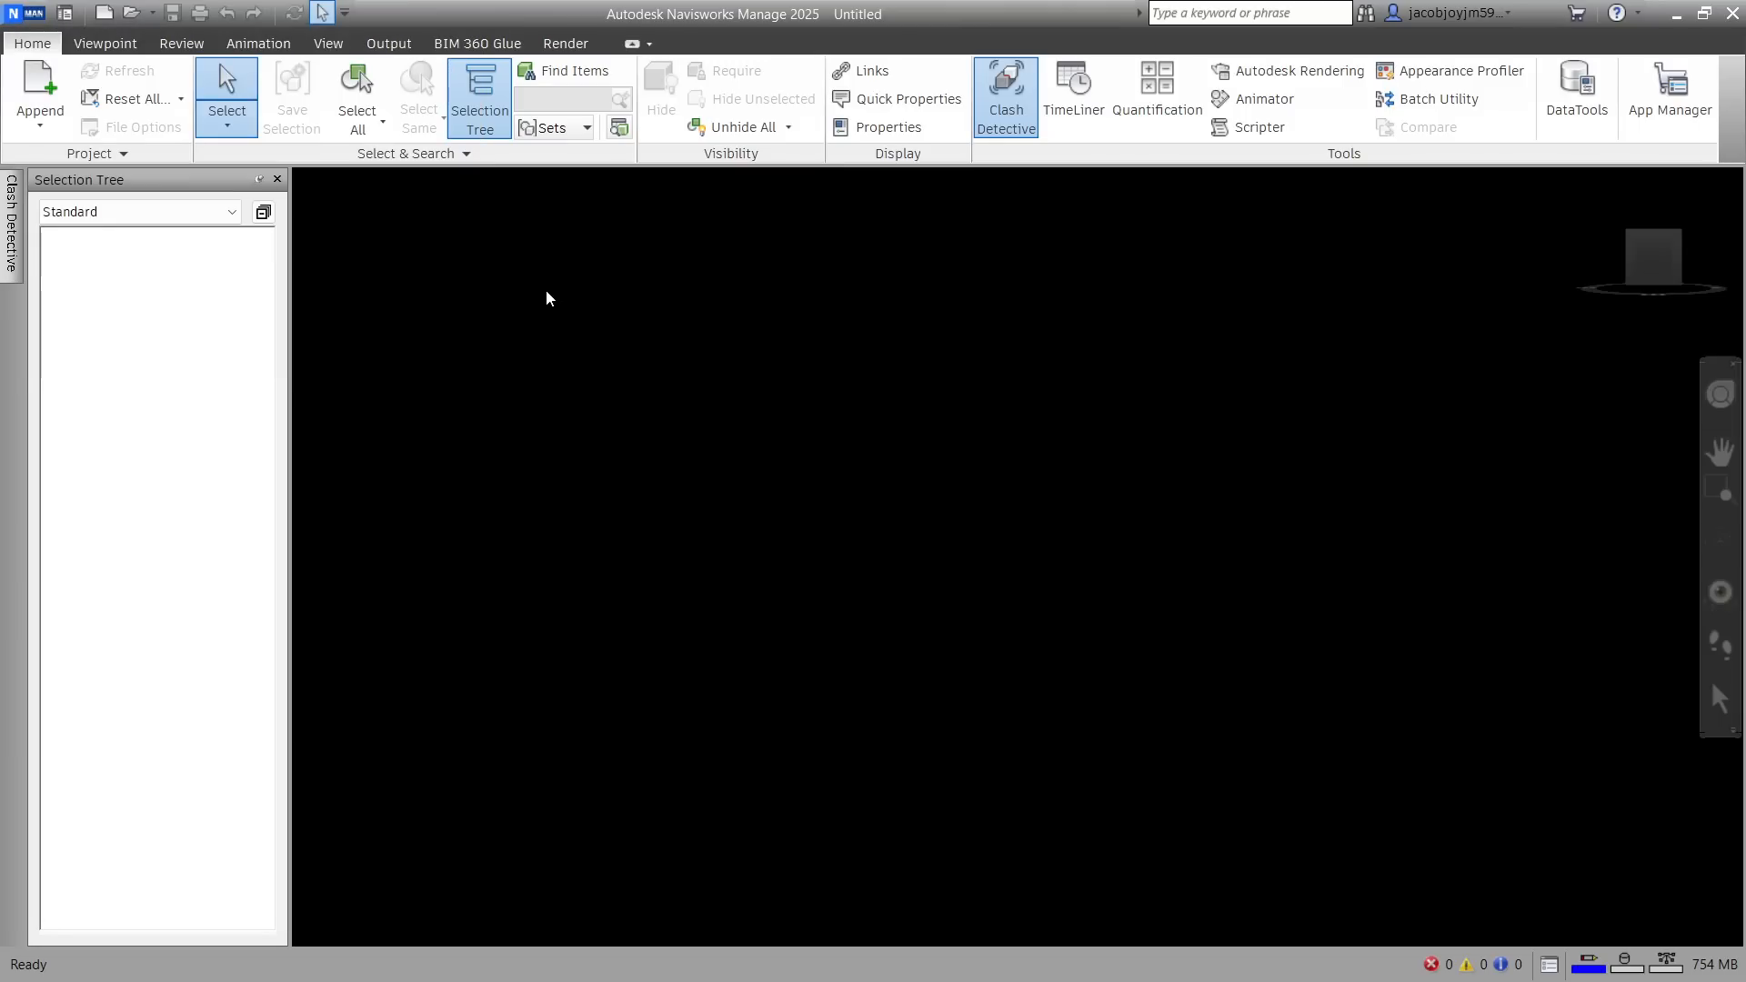
Append the Revit projects File 1, File 2 and File 3 together to the empty Navisworks file
left_click(27, 110)
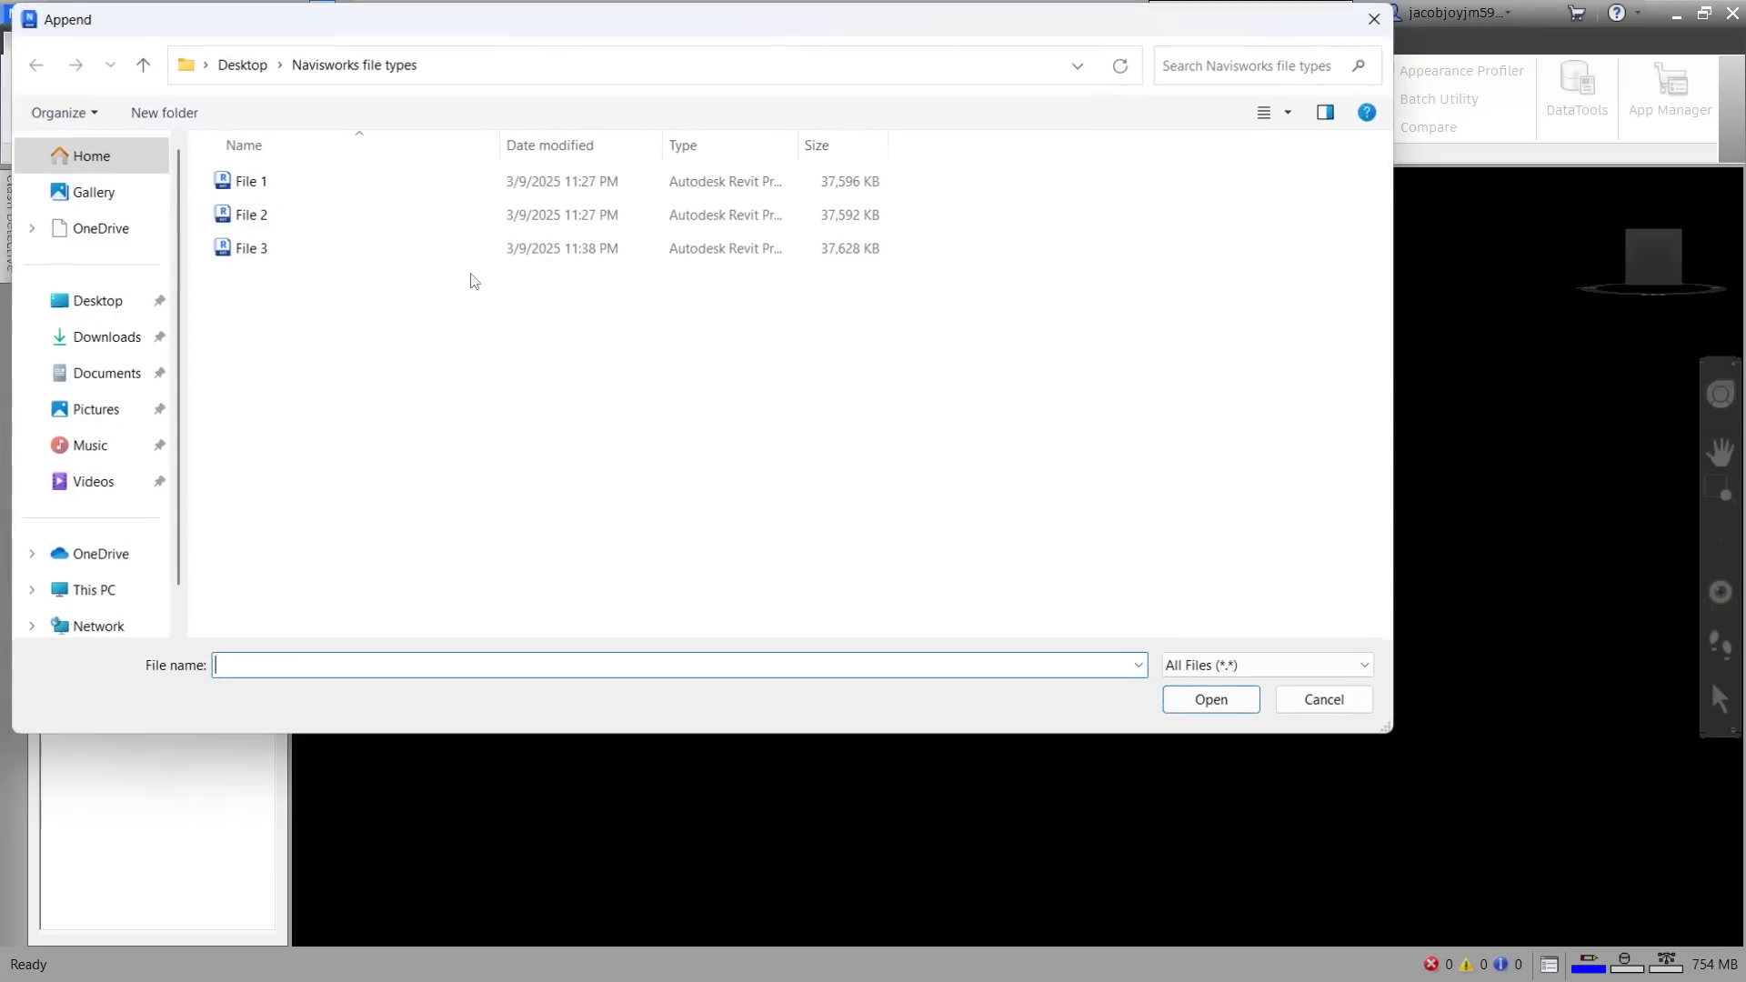
left_click(296, 187)
left_click(324, 218, "shift")
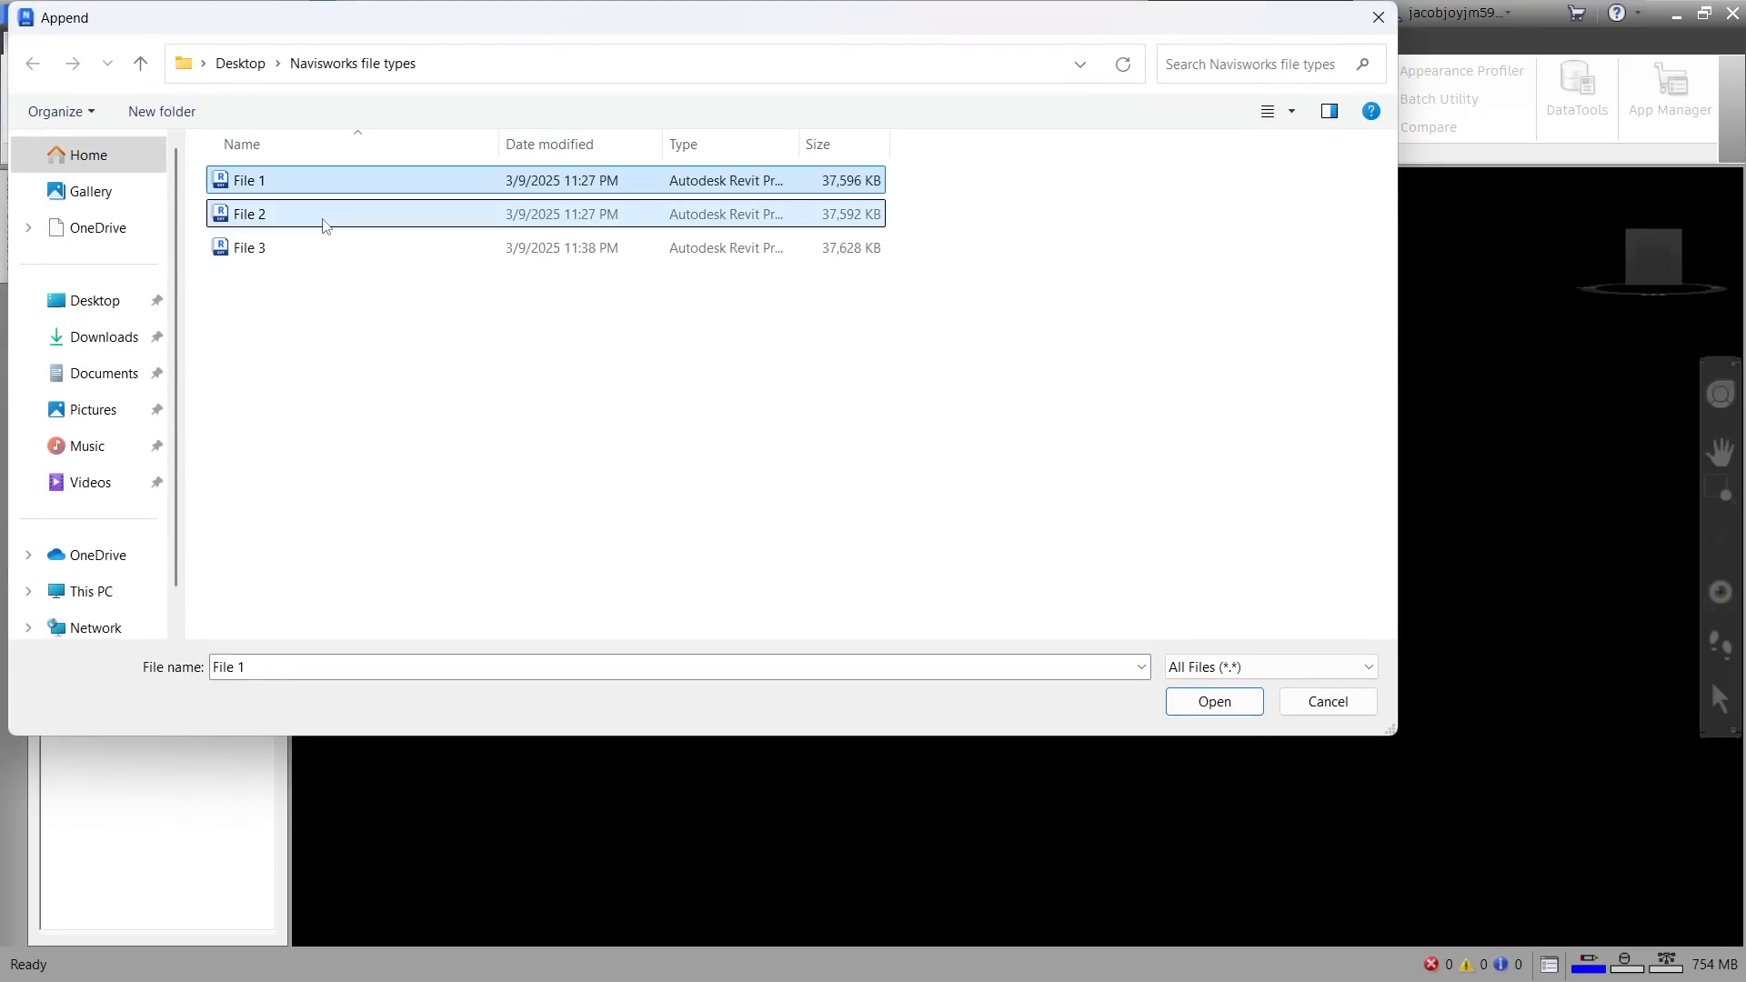
left_click(325, 251, "shift")
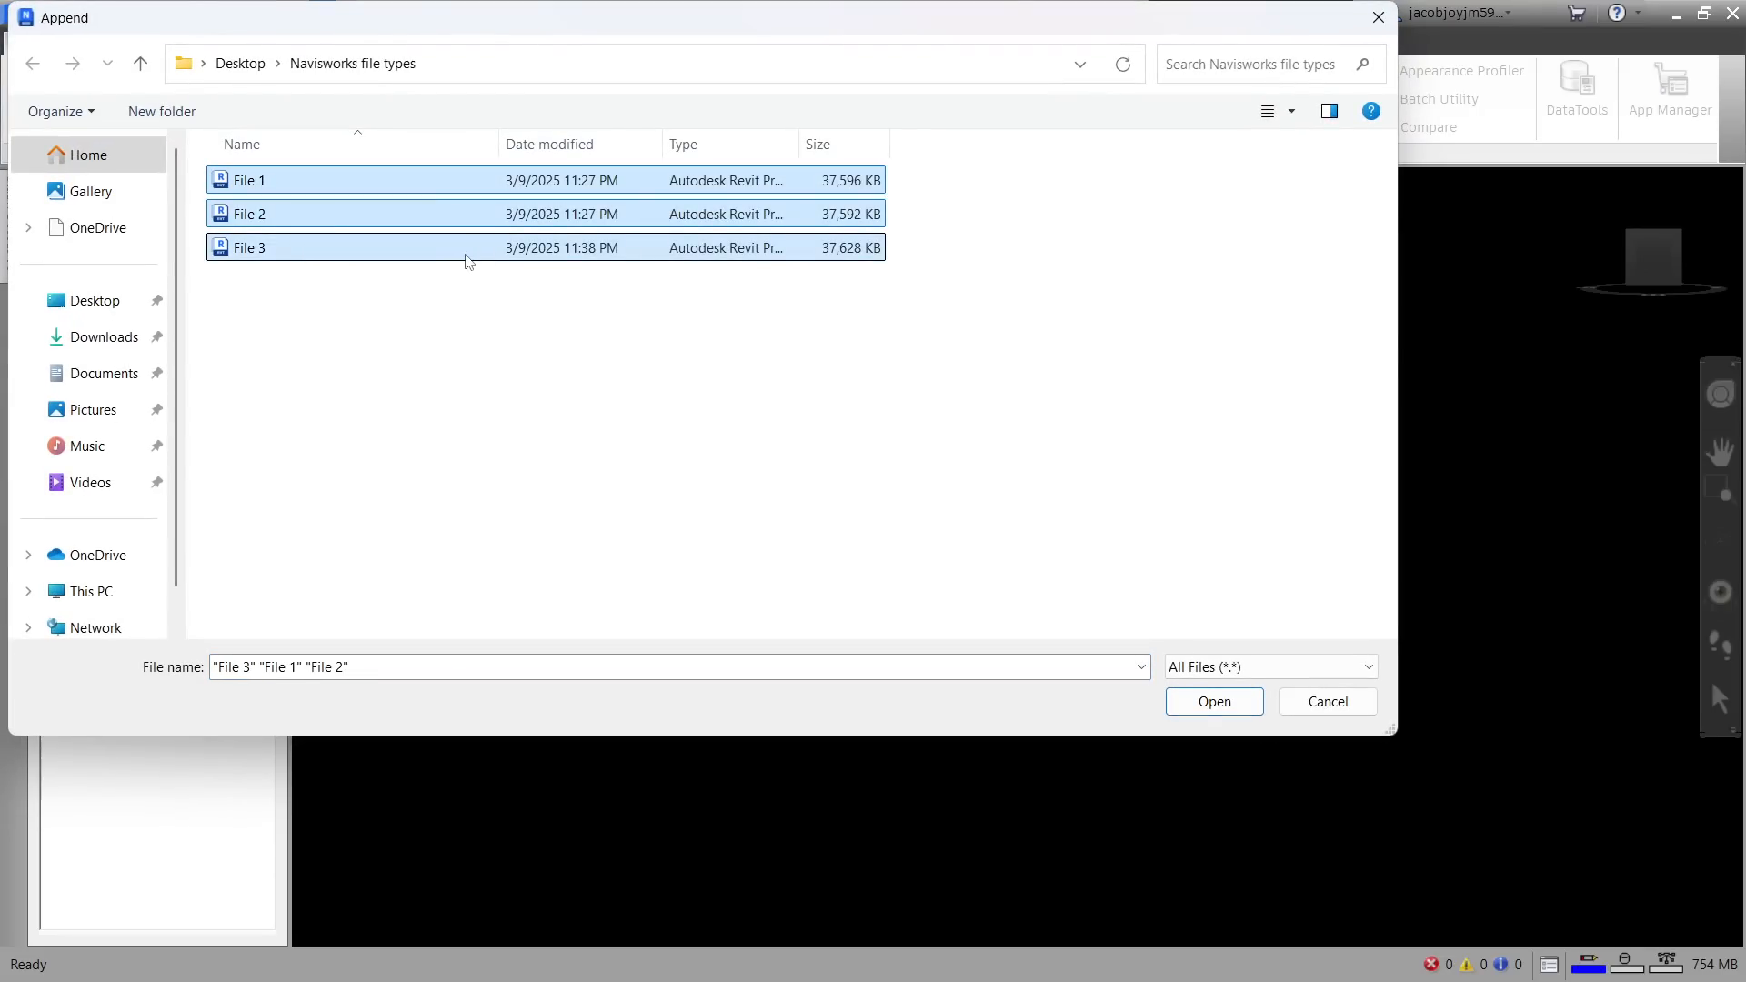
left_click_drag(1055, 25, 1090, 187)
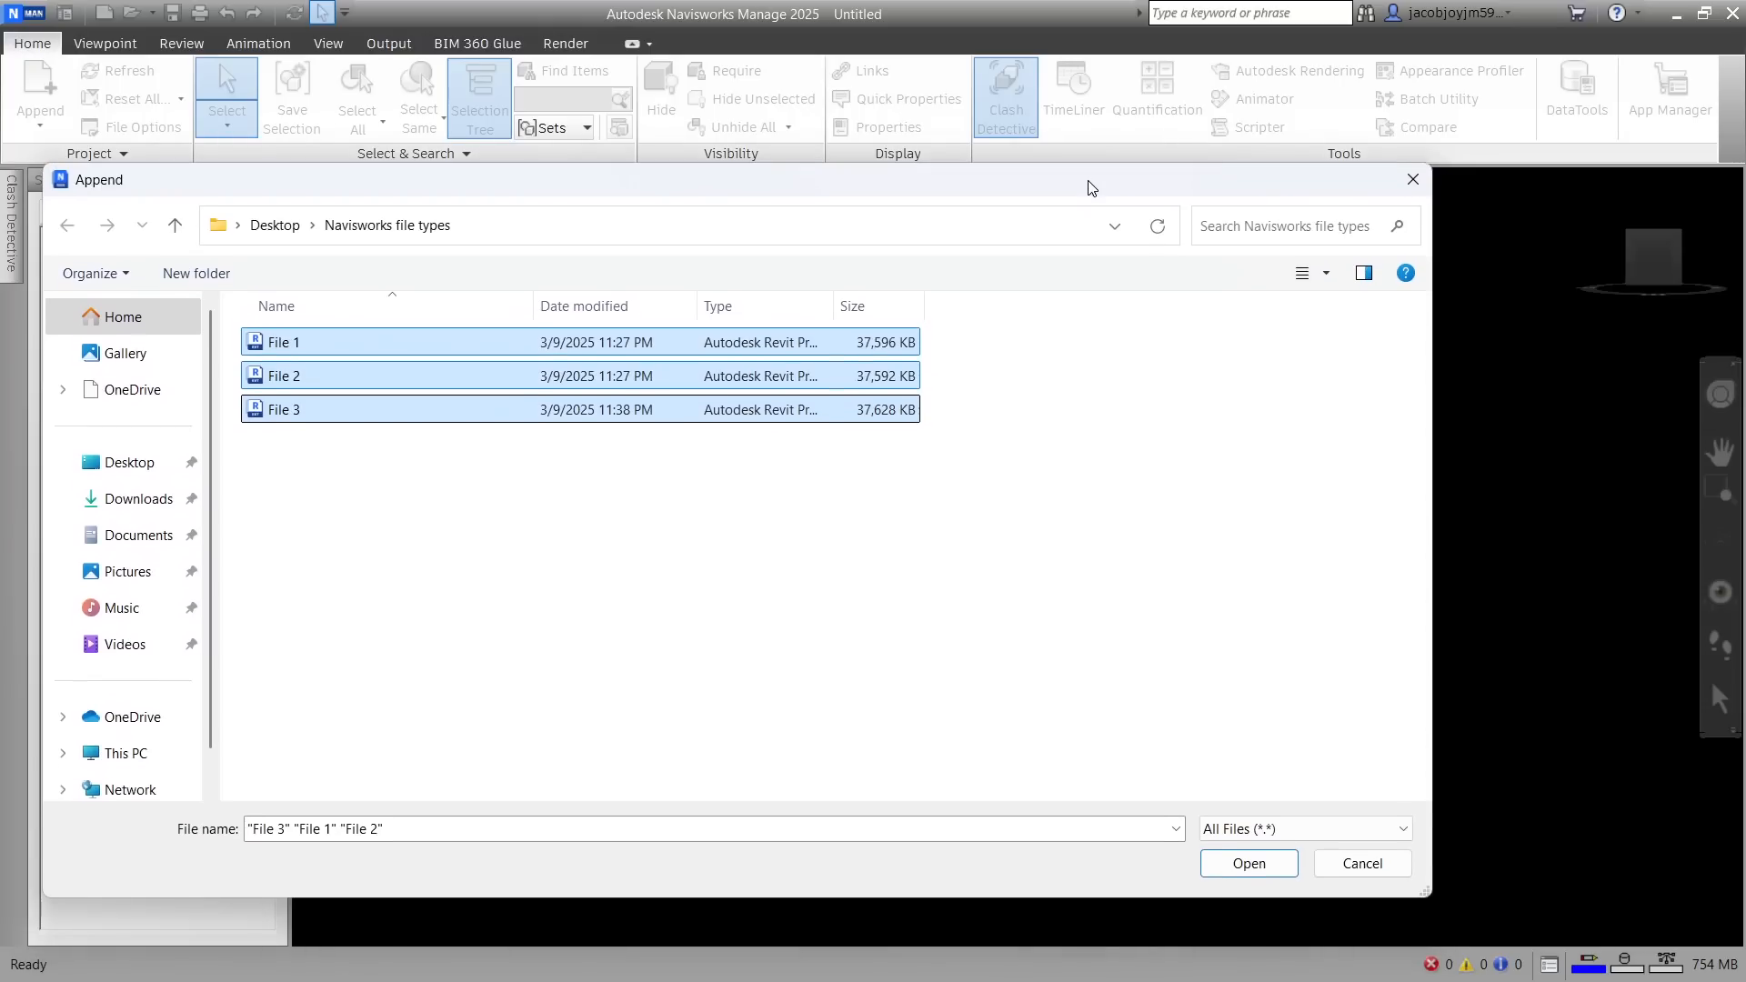
left_click(1268, 872)
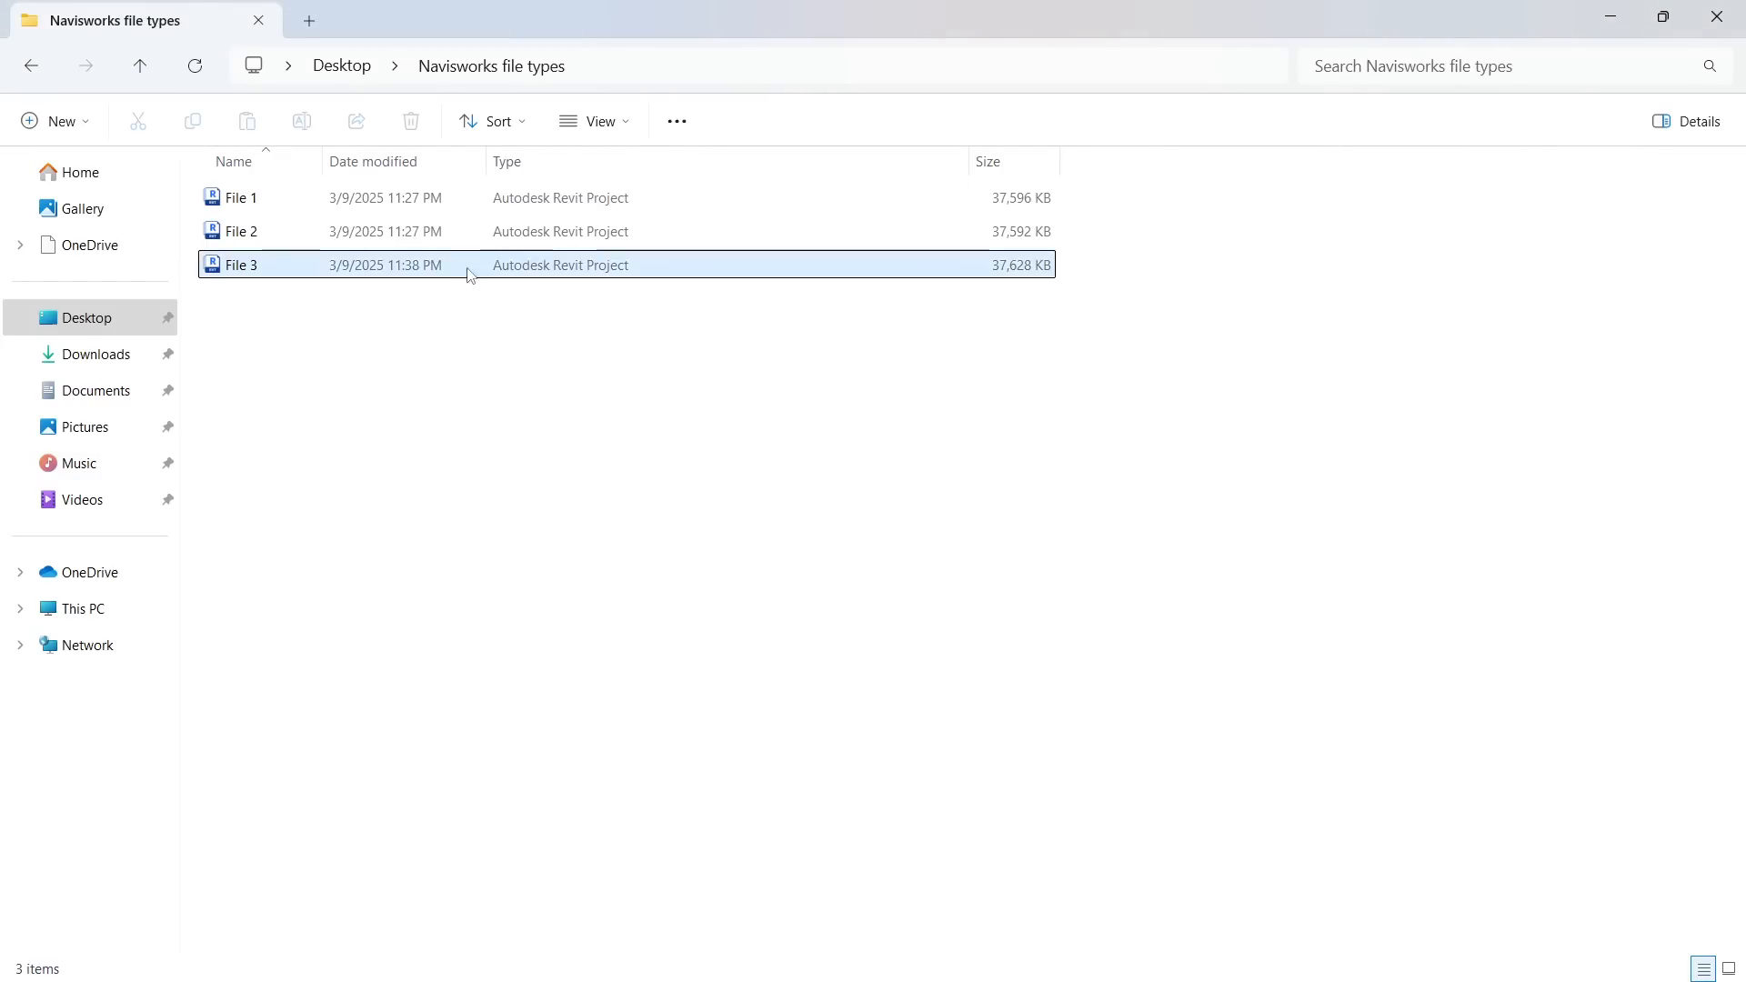
View the project folder beside Navisworks while the models load, and examine the Navisworks Cache files for File 1, File 2 and File 3
left_click_drag(786, 25, 1076, 628)
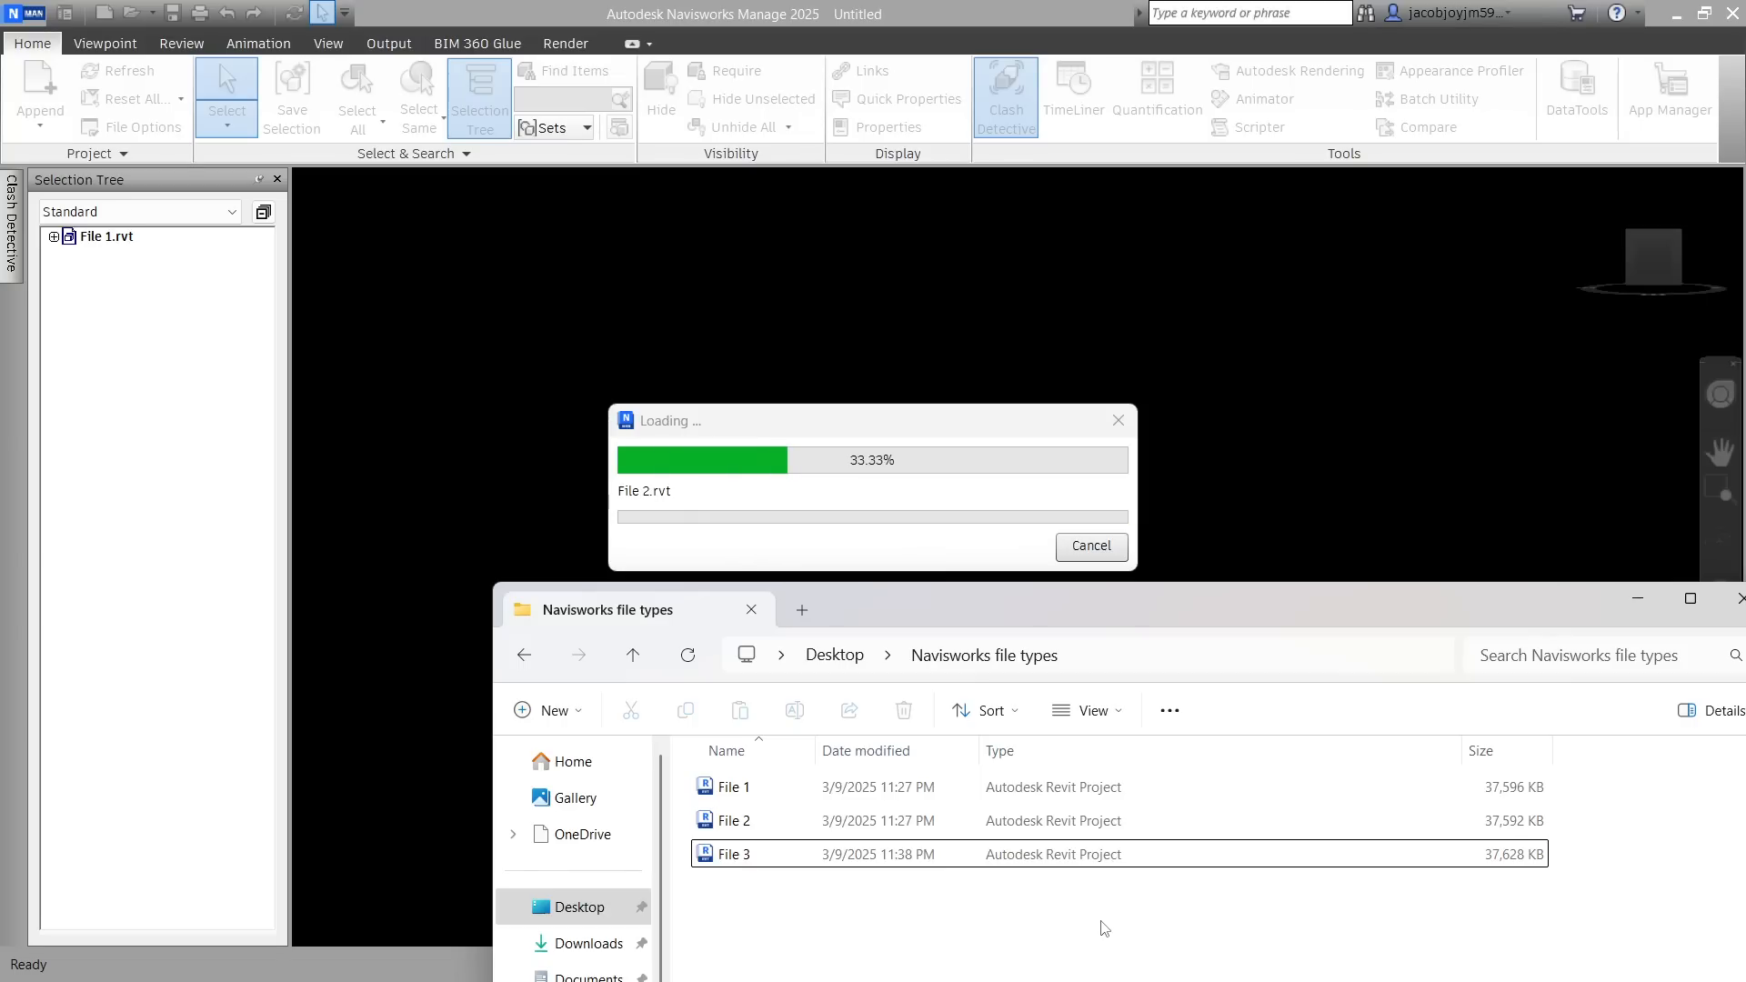
left_click_drag(1226, 596, 1223, 369)
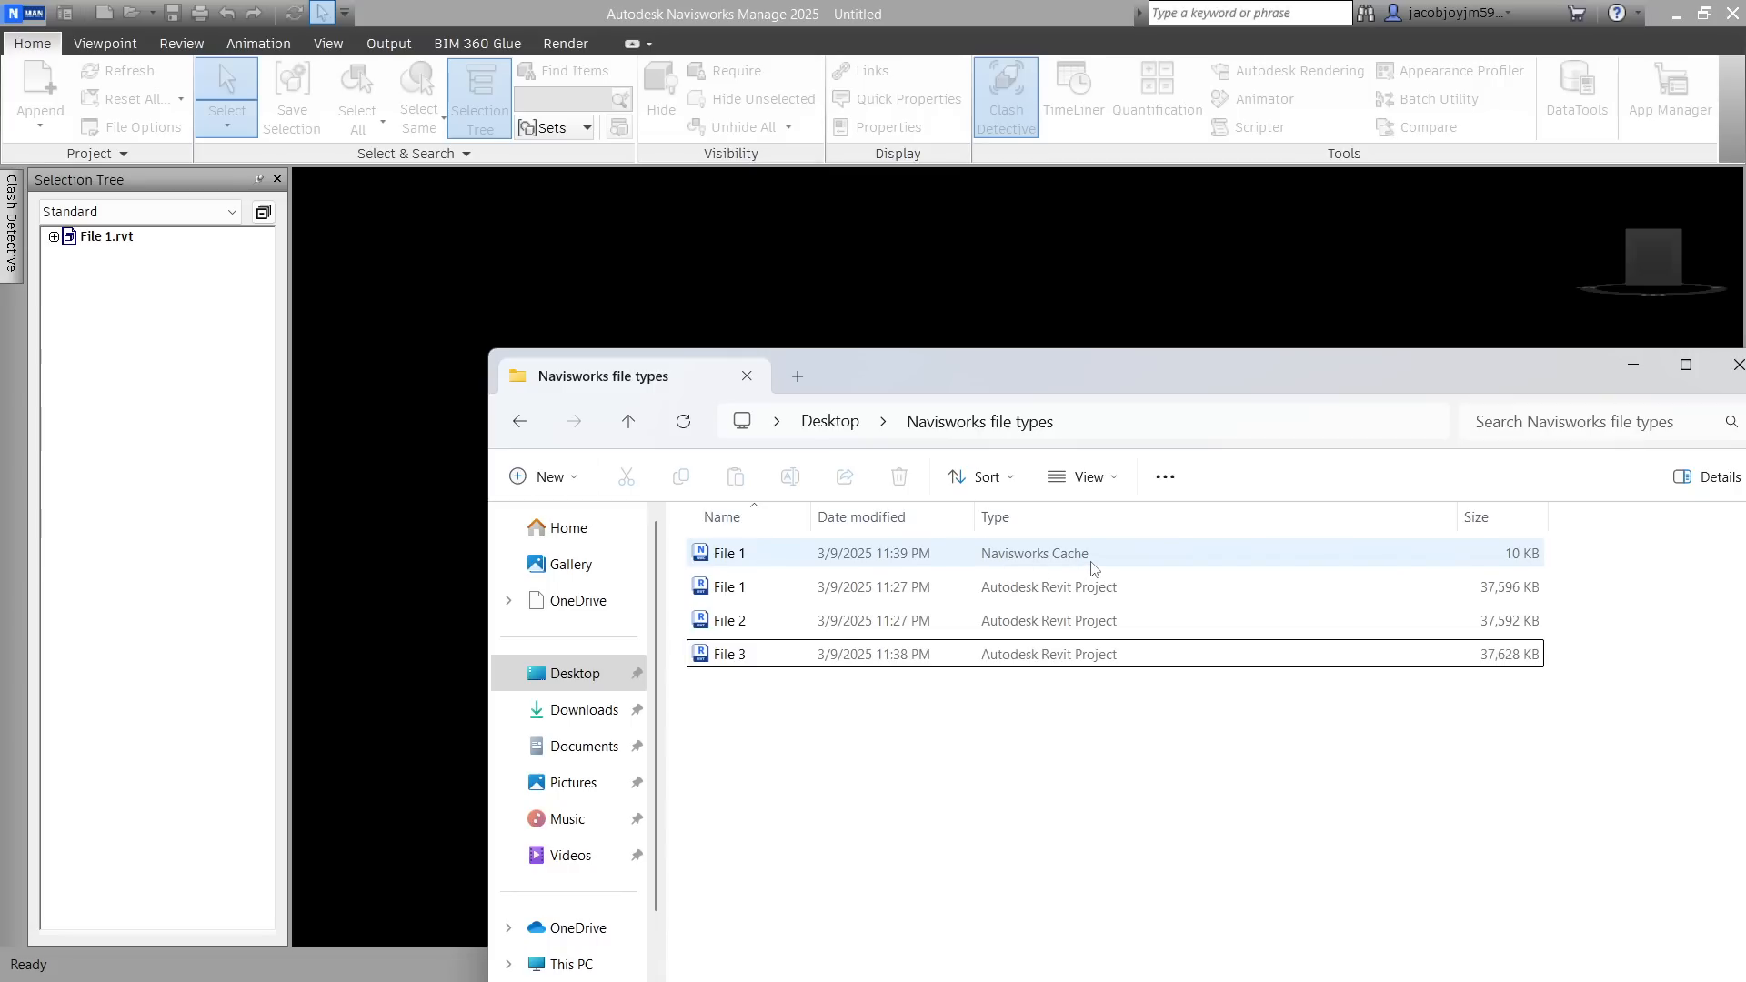
left_click_drag(1106, 371, 1108, 628)
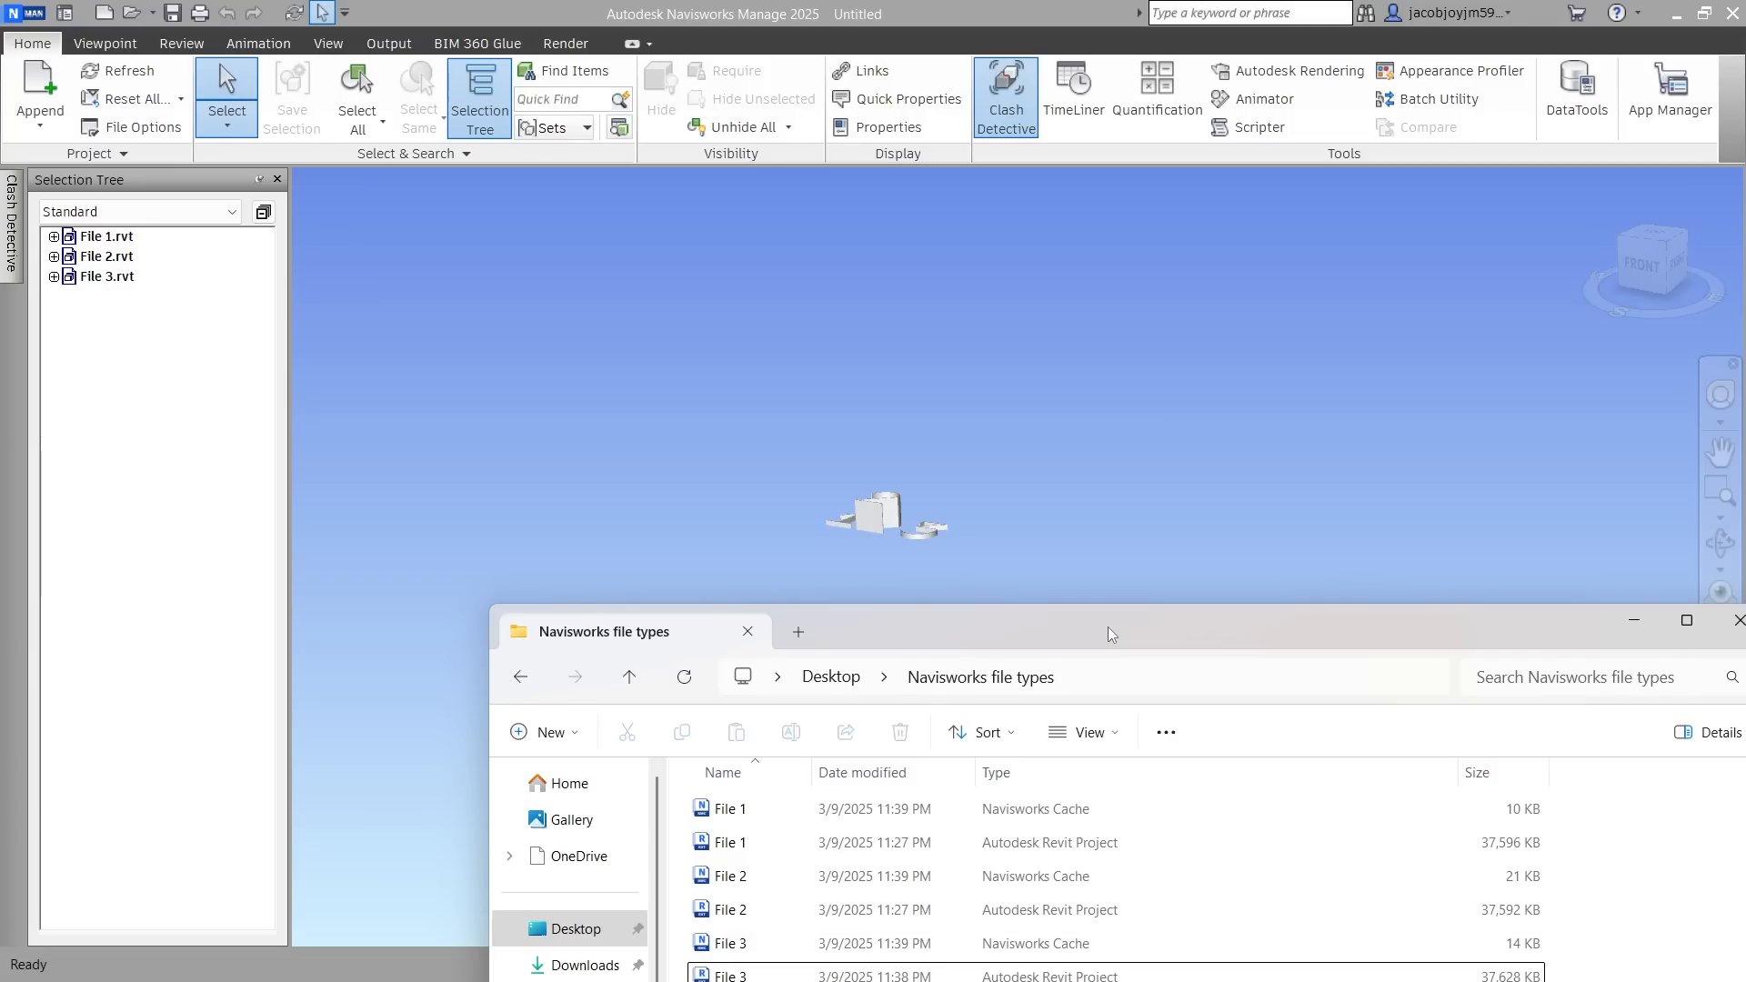
left_click_drag(1108, 625, 1037, 437)
left_click(946, 620)
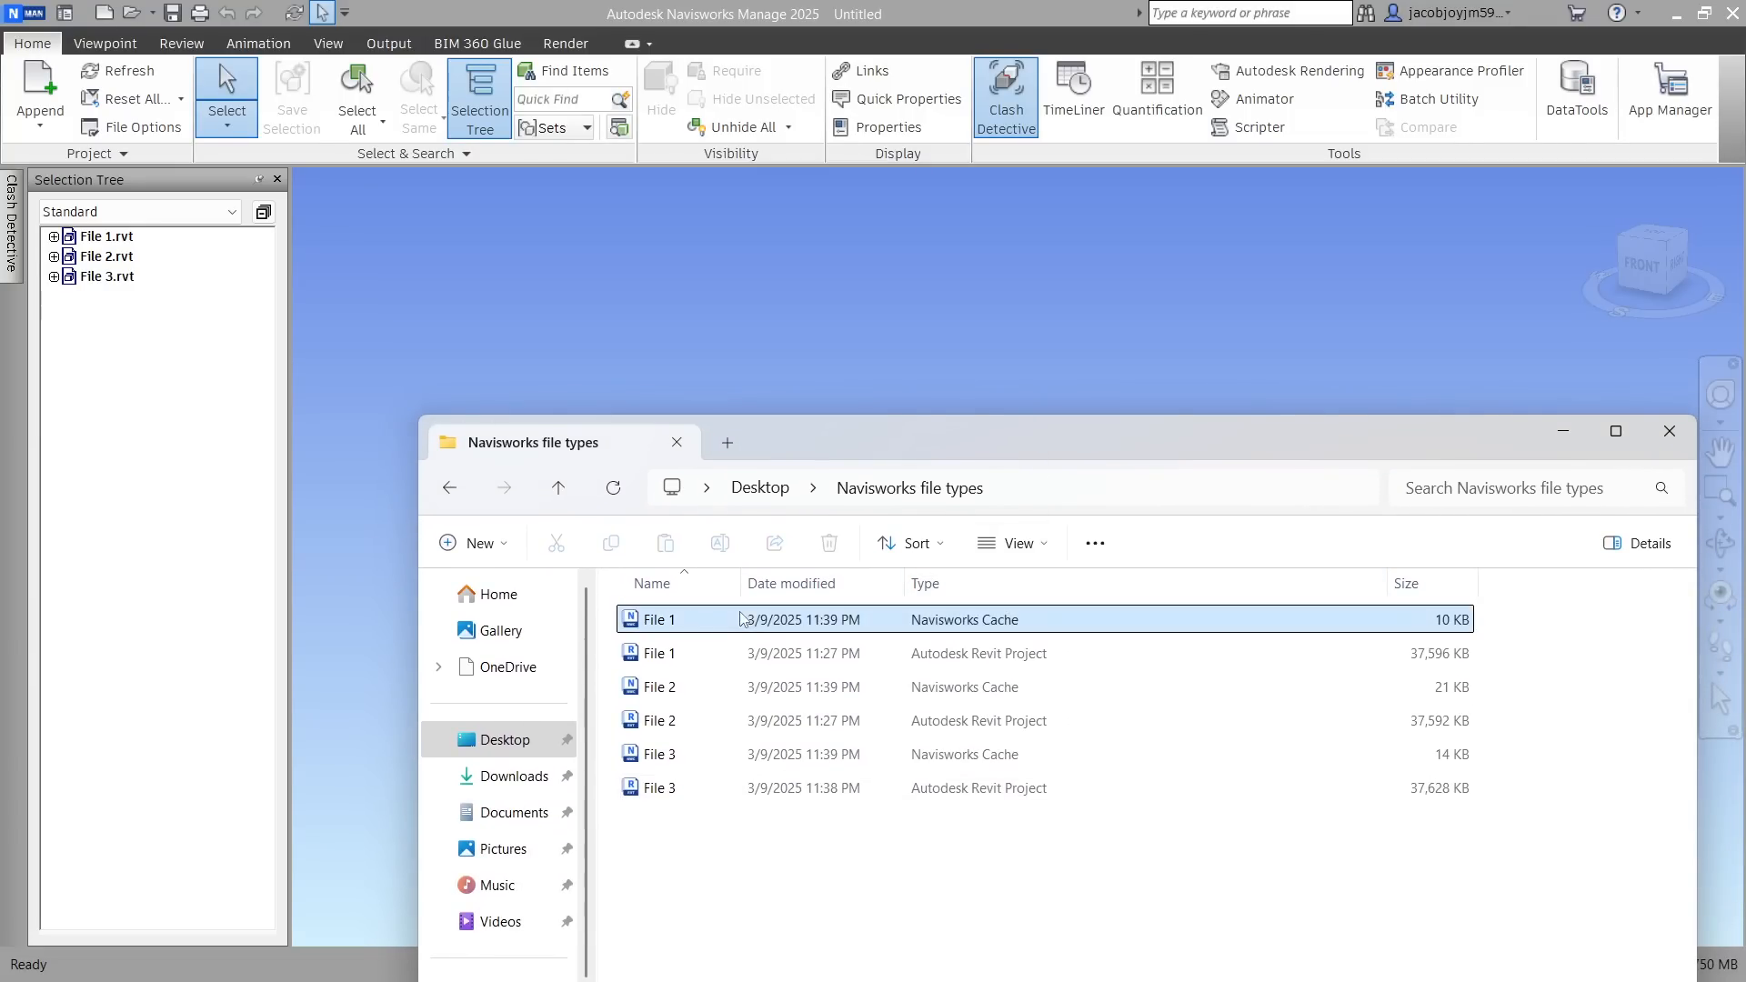
left_click(959, 687, "ctrl")
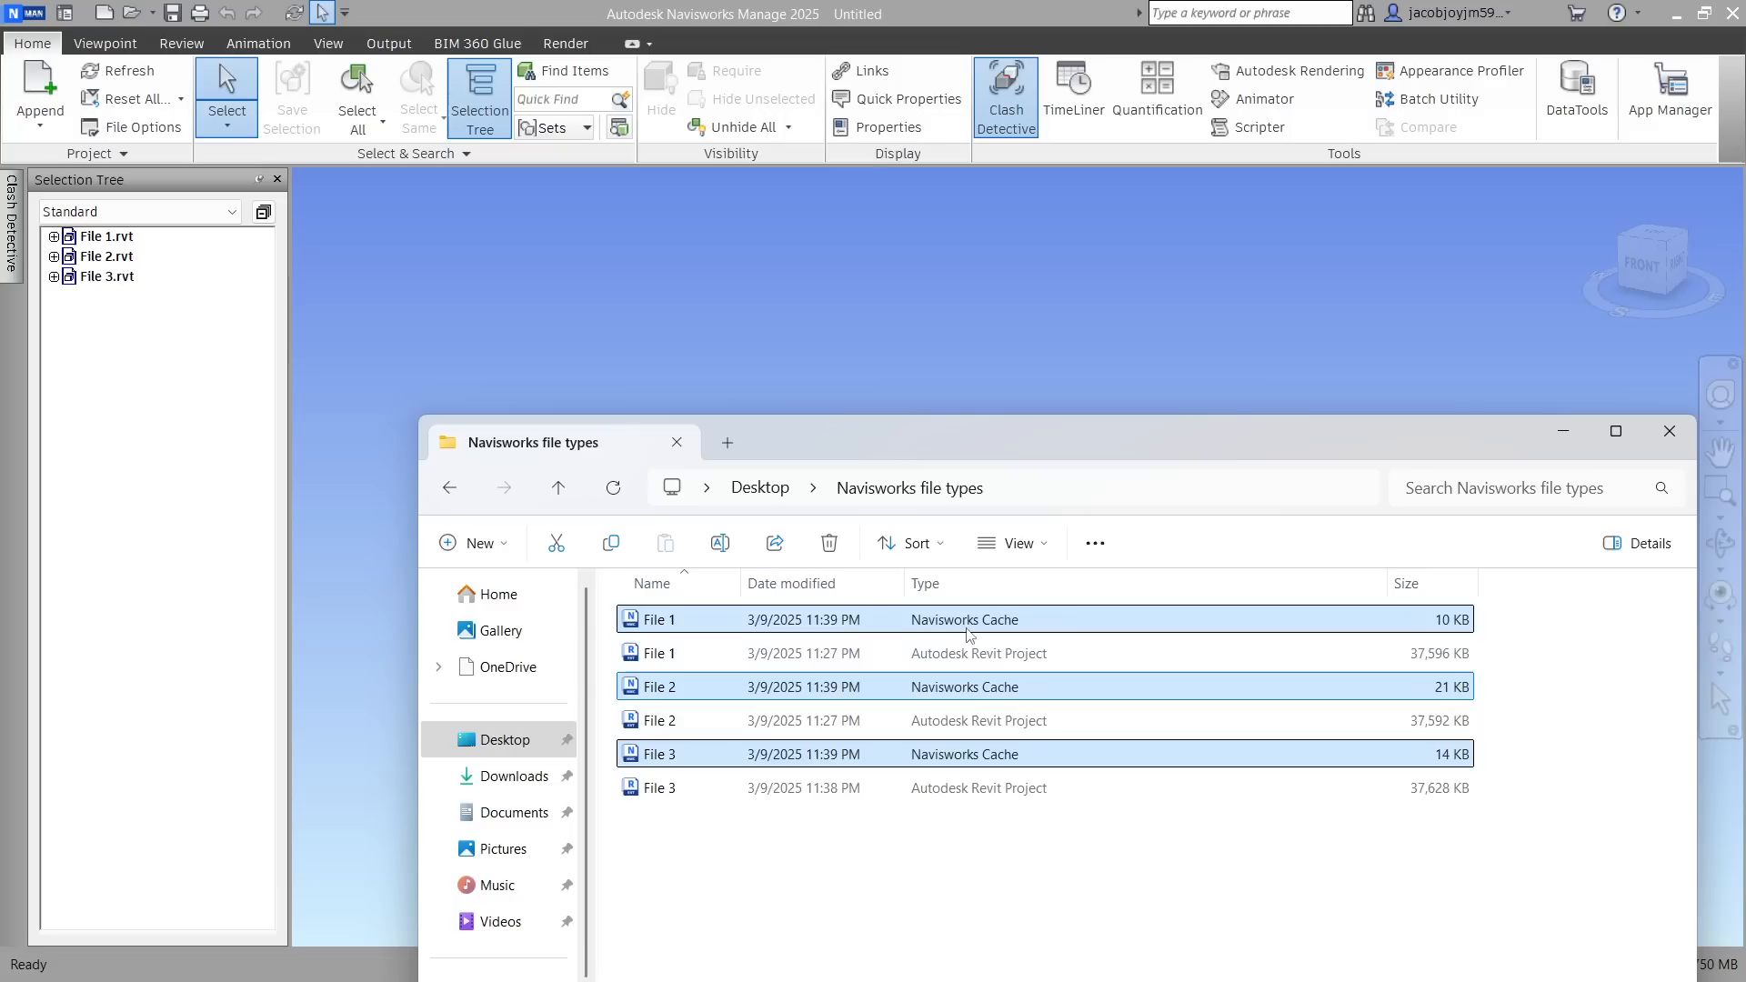
left_click(969, 754, "ctrl")
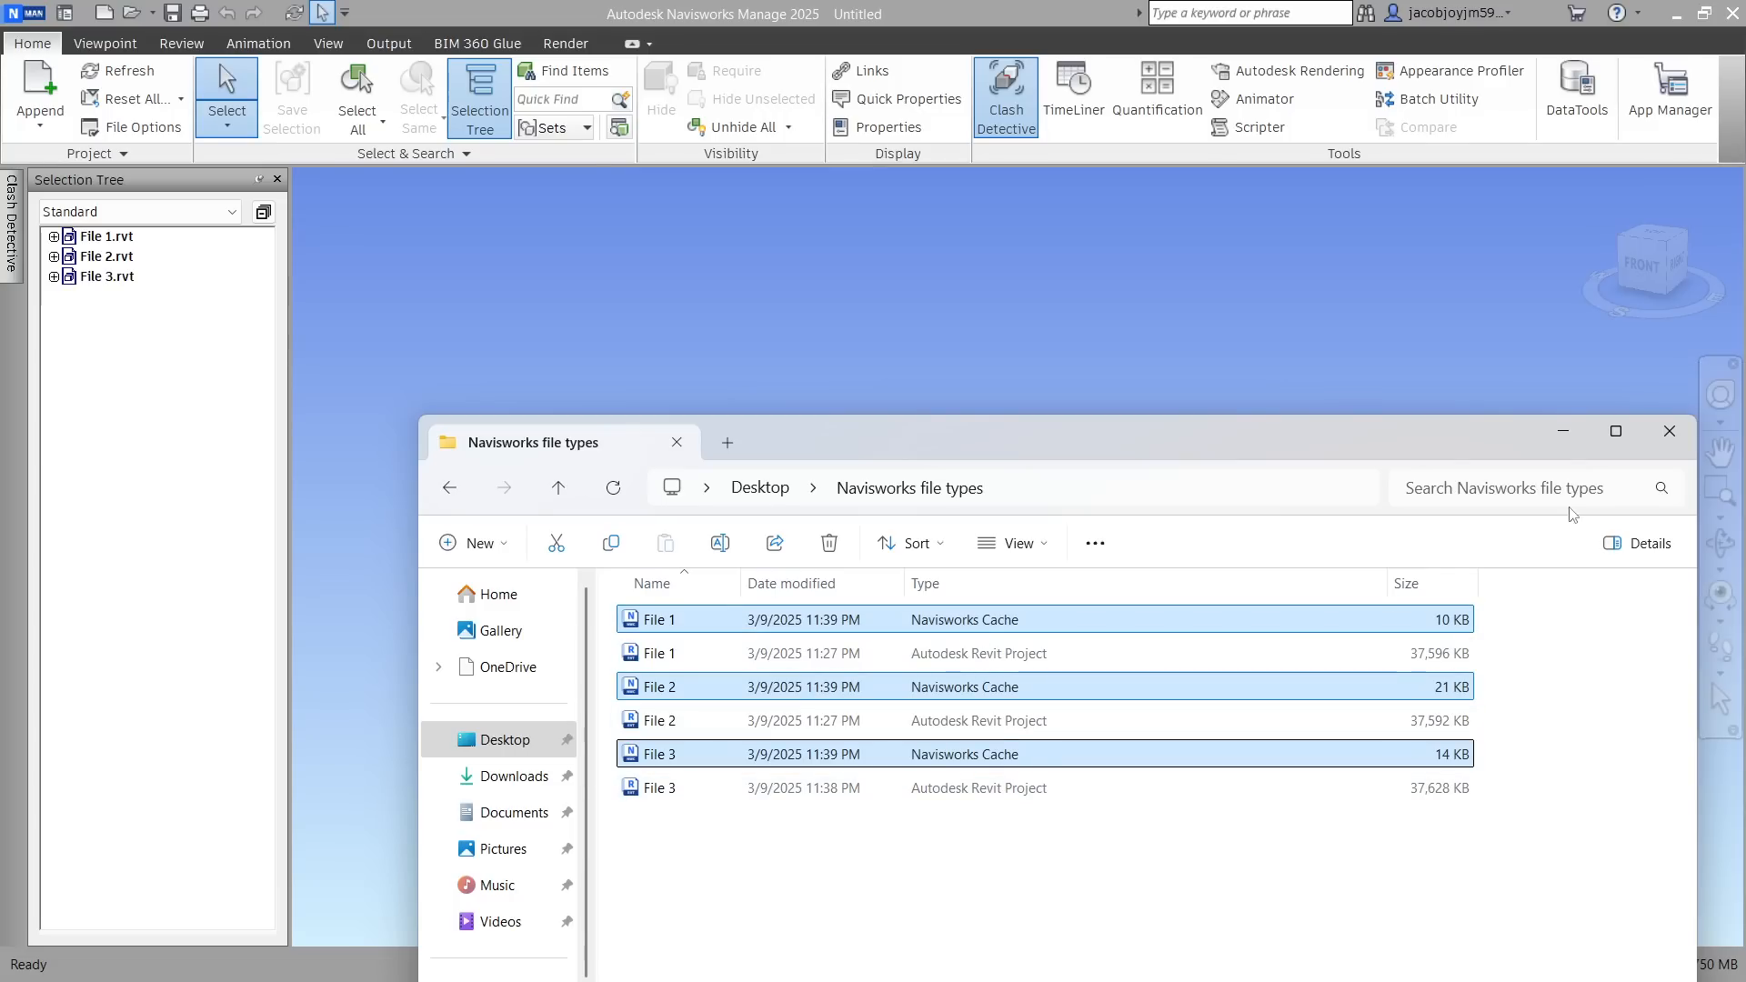
left_click(1563, 434)
Orbit the combined model and select File 1, File 2 and File 3 one by one to identify their geometry
middle_click_drag(1031, 392, 855, 429, "shift")
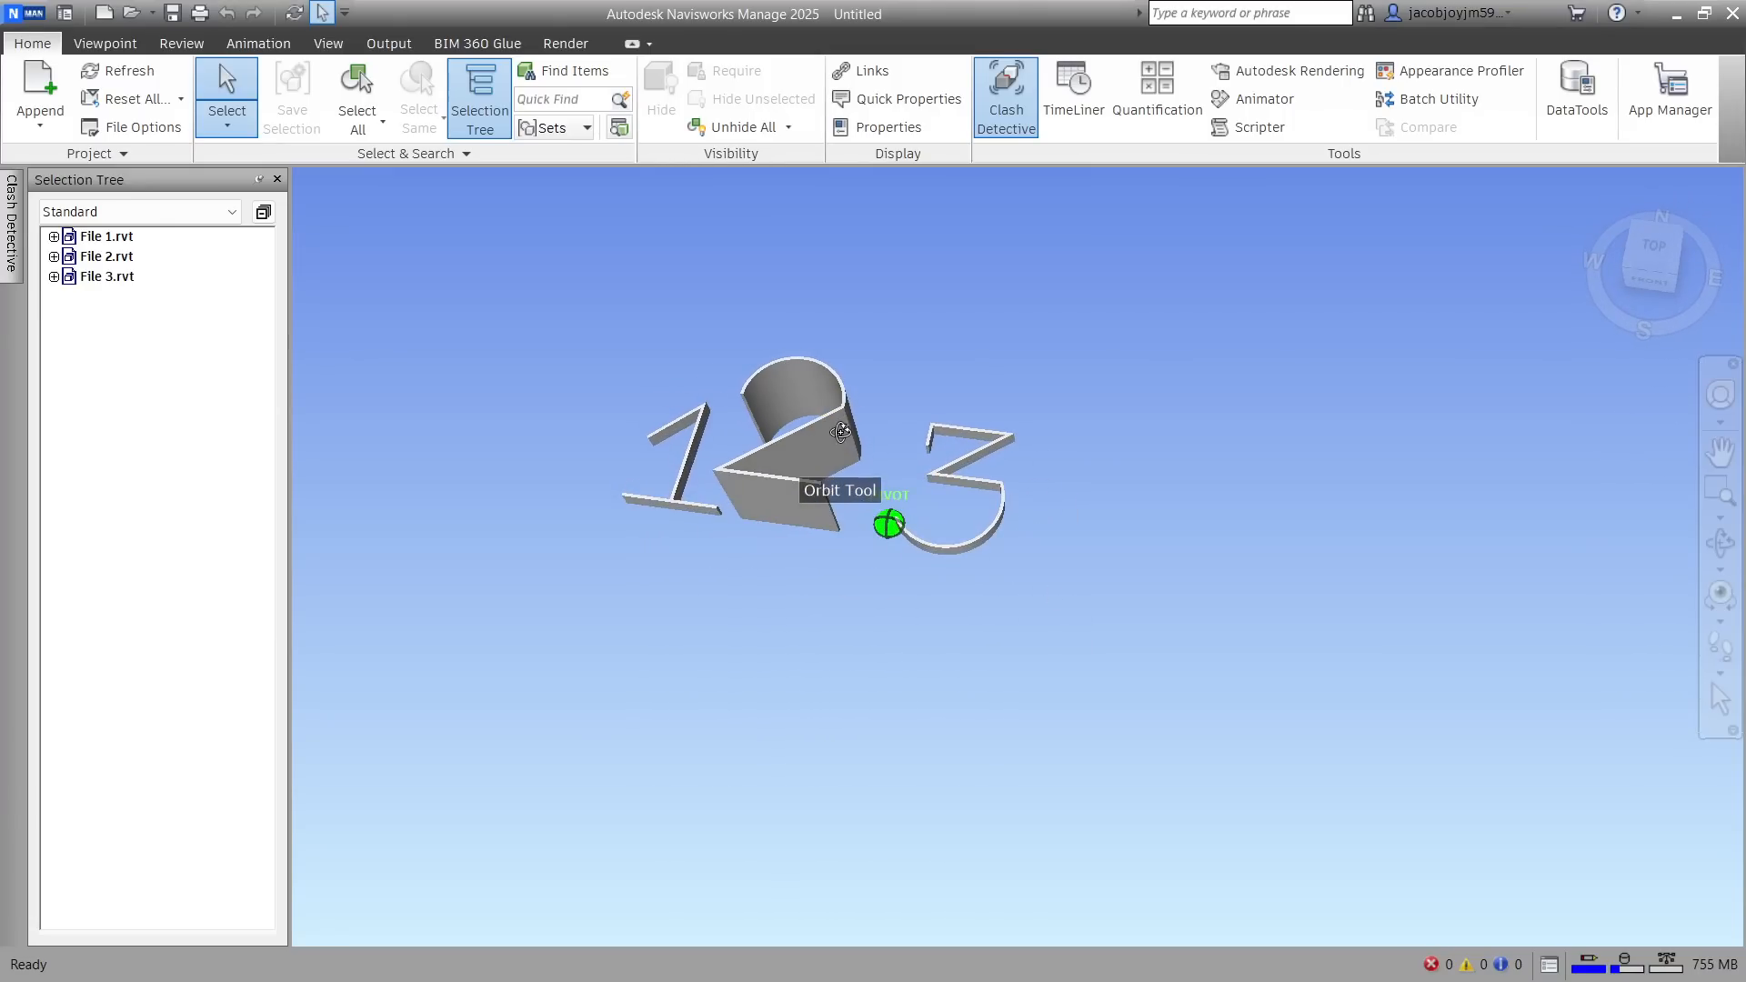
left_click(118, 237)
left_click(129, 256)
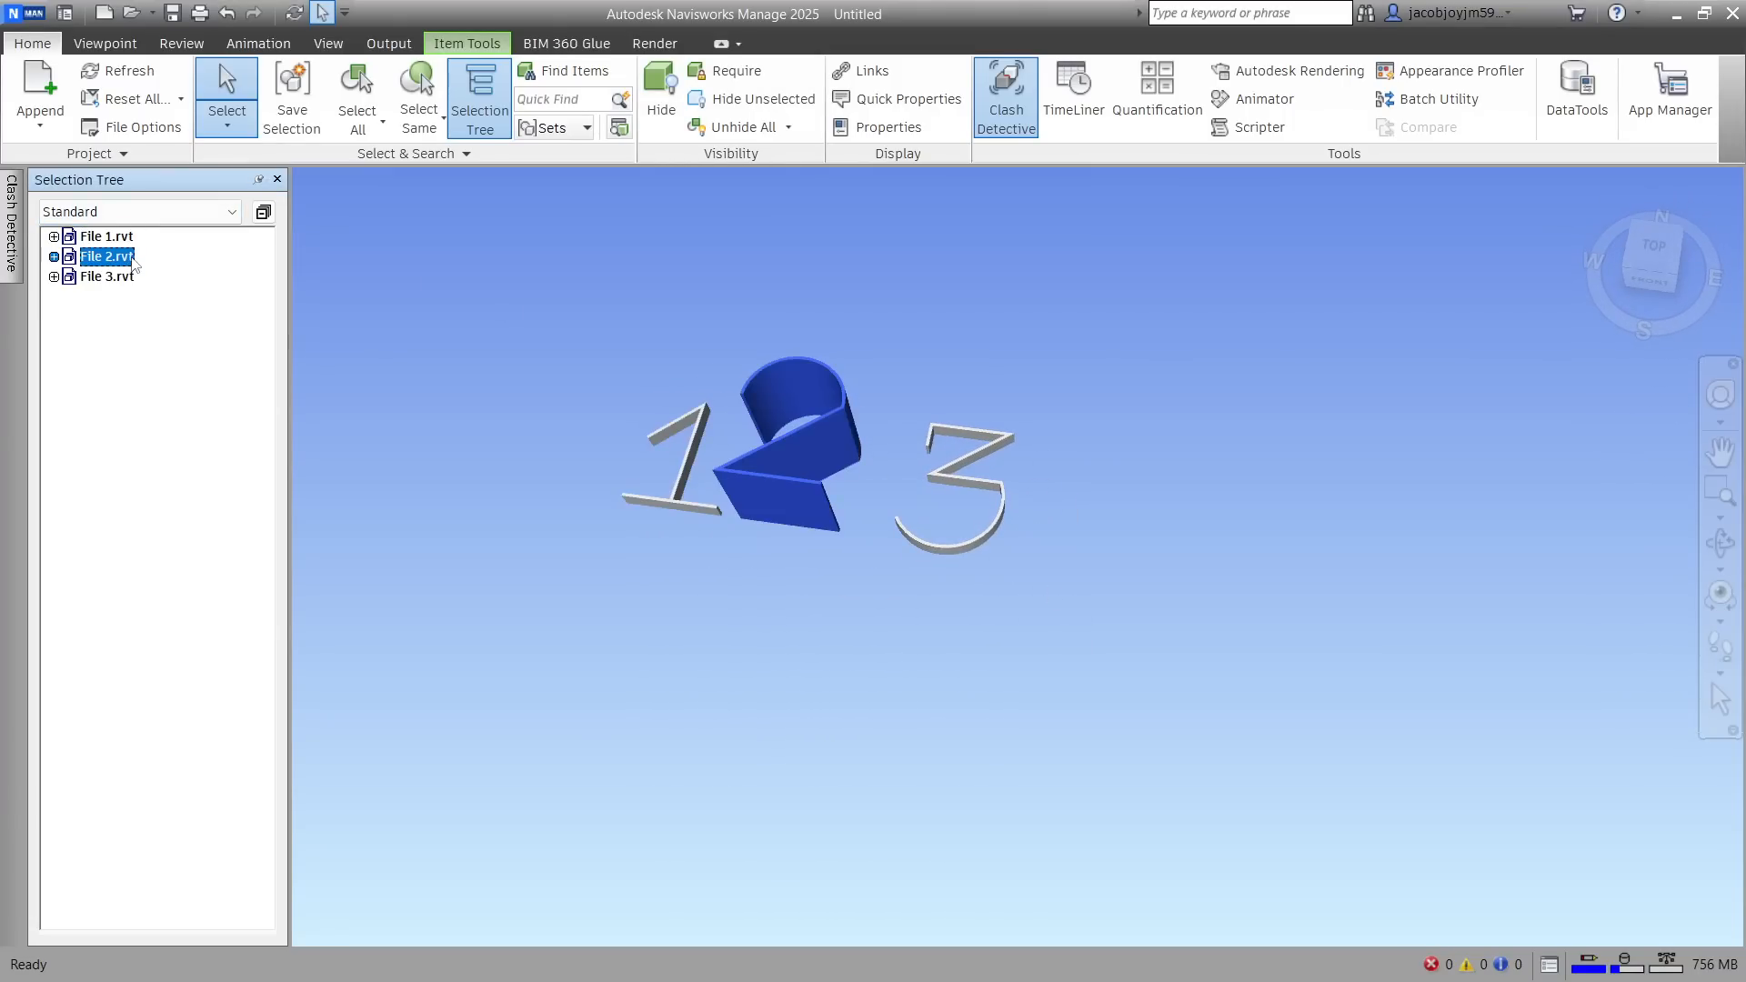
left_click(131, 277)
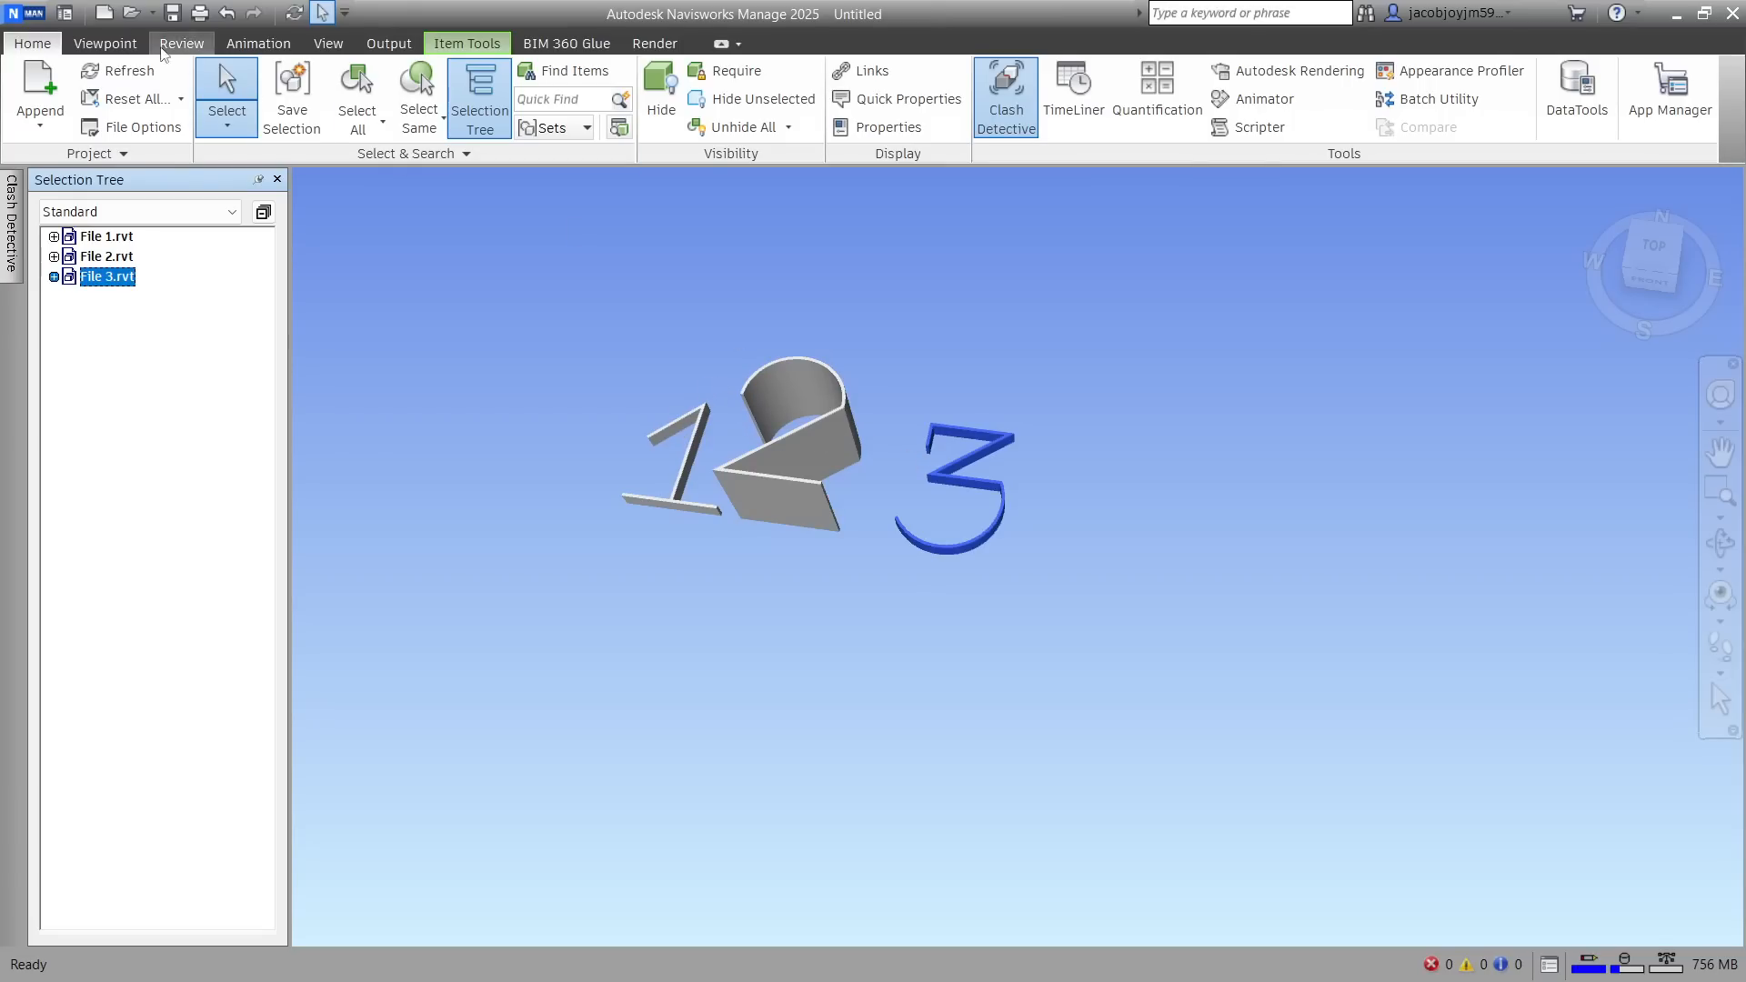
Save the appended models as Untitled in the Navisworks 2016-2025 File Set (*.nwf) format
left_click(22, 16)
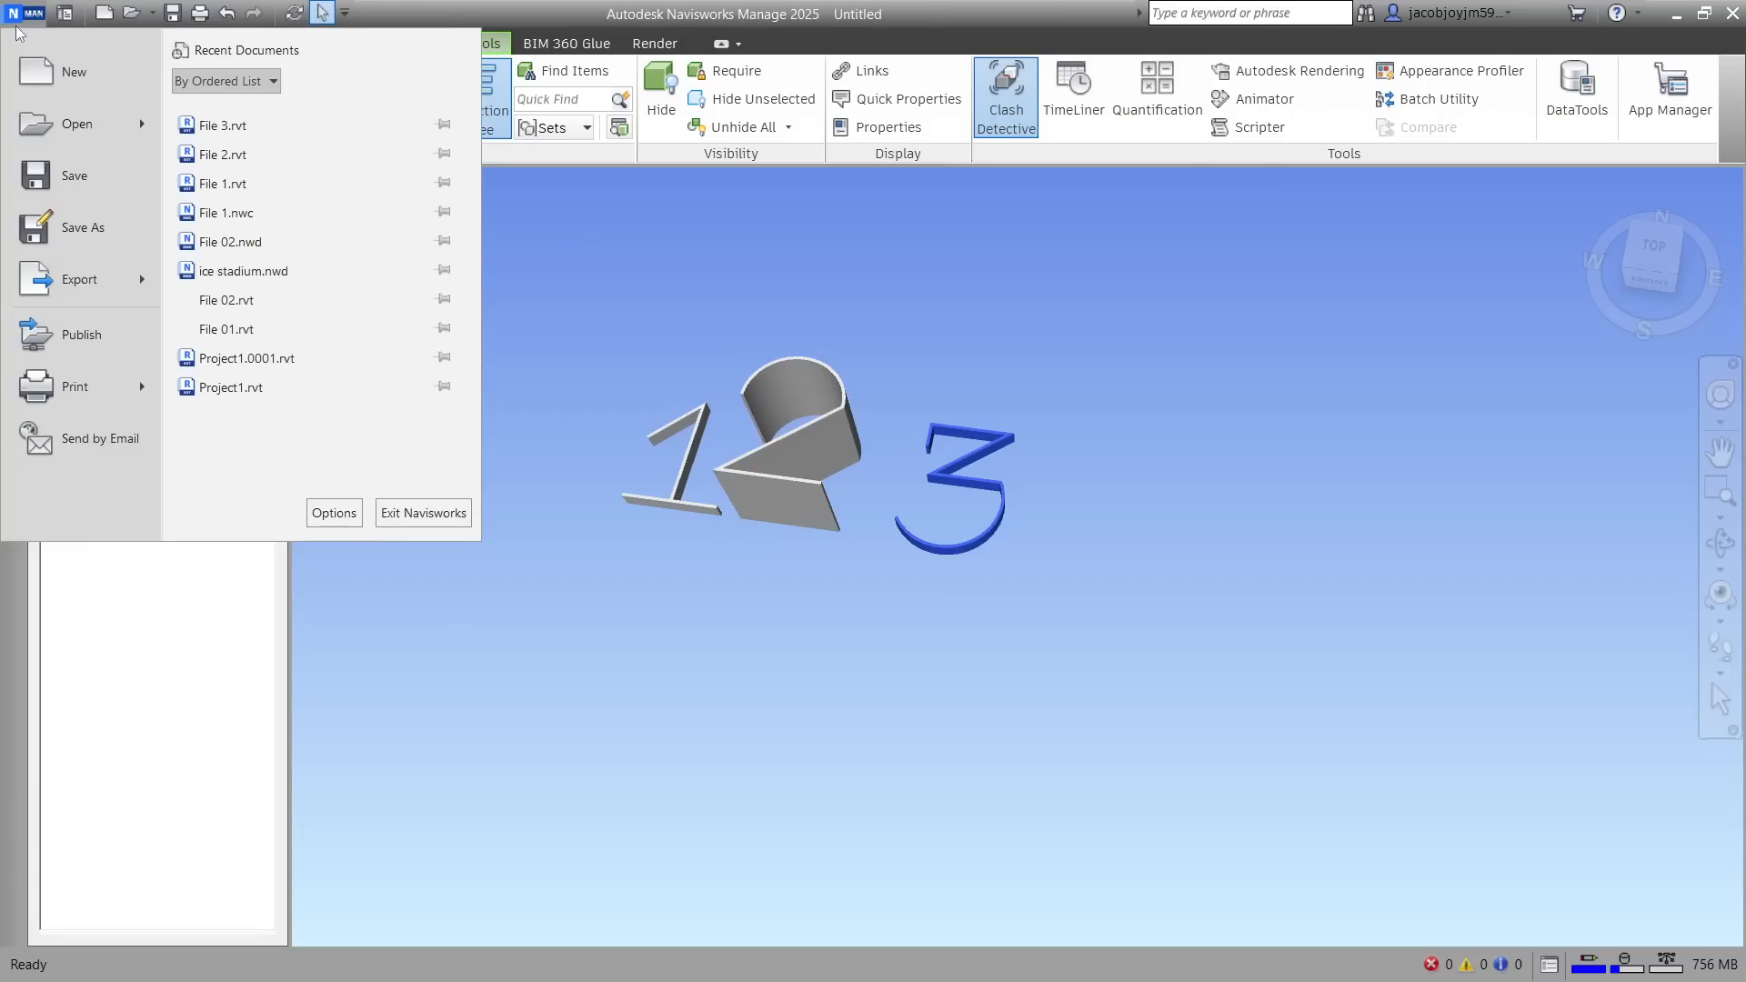
left_click(100, 177)
left_click(312, 776)
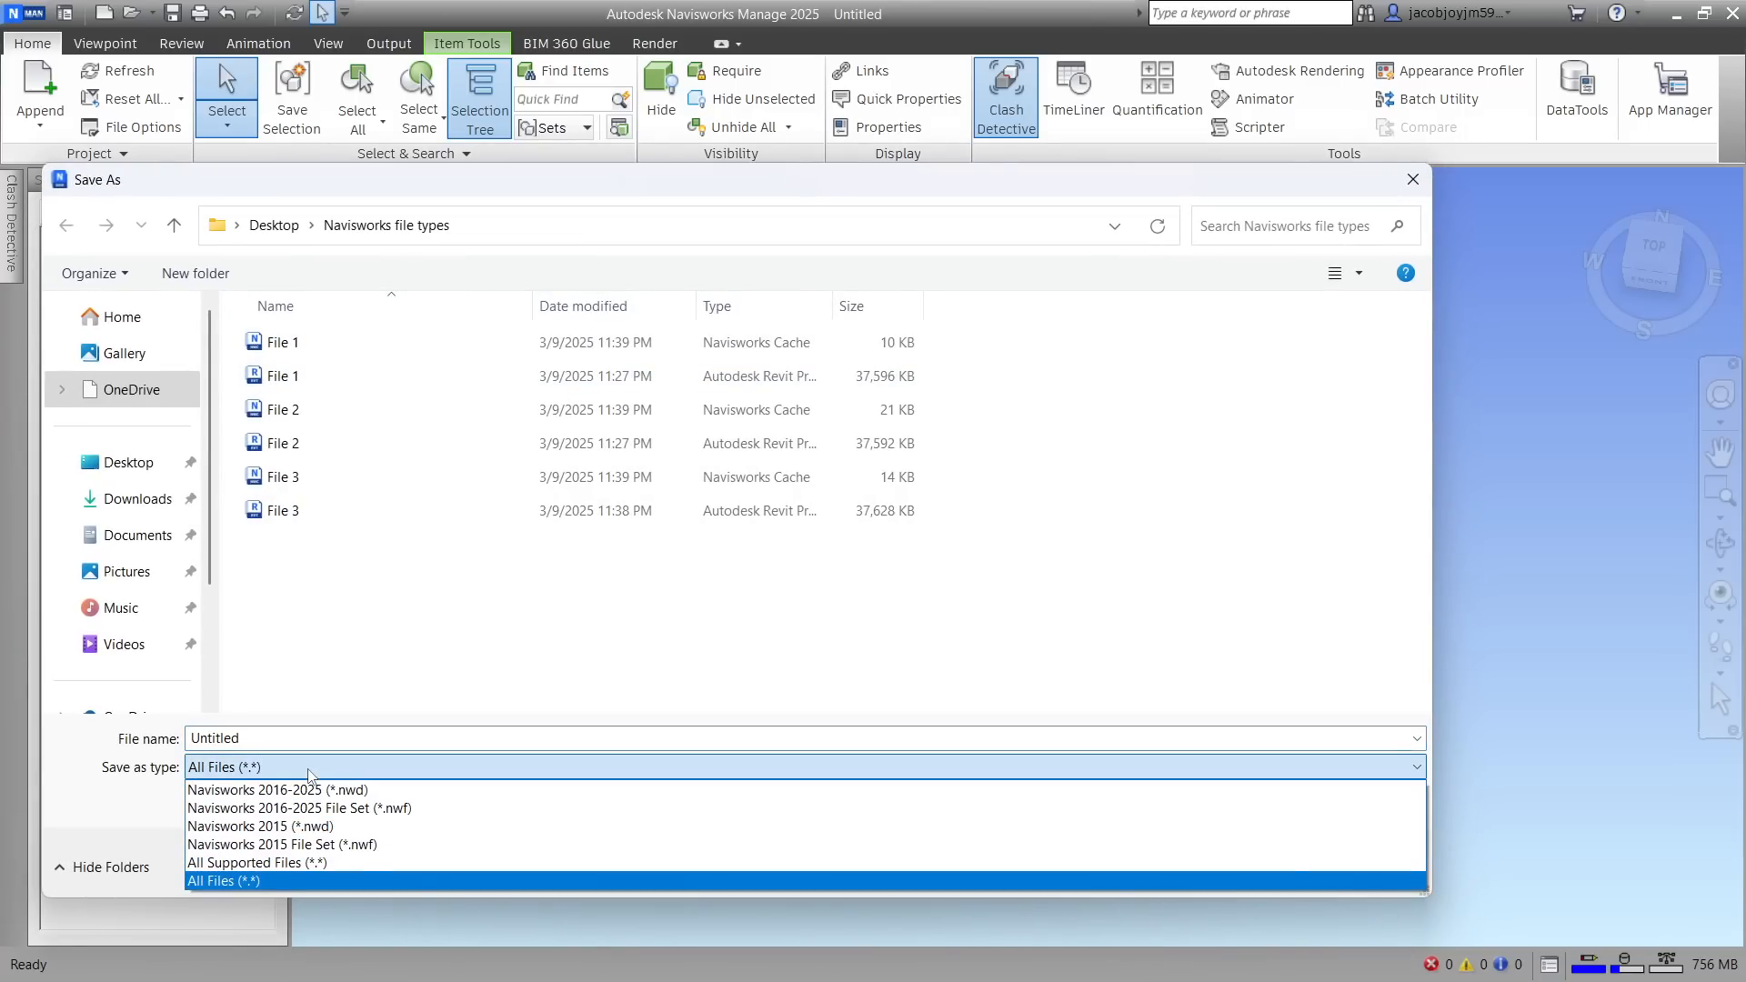
left_click(433, 806)
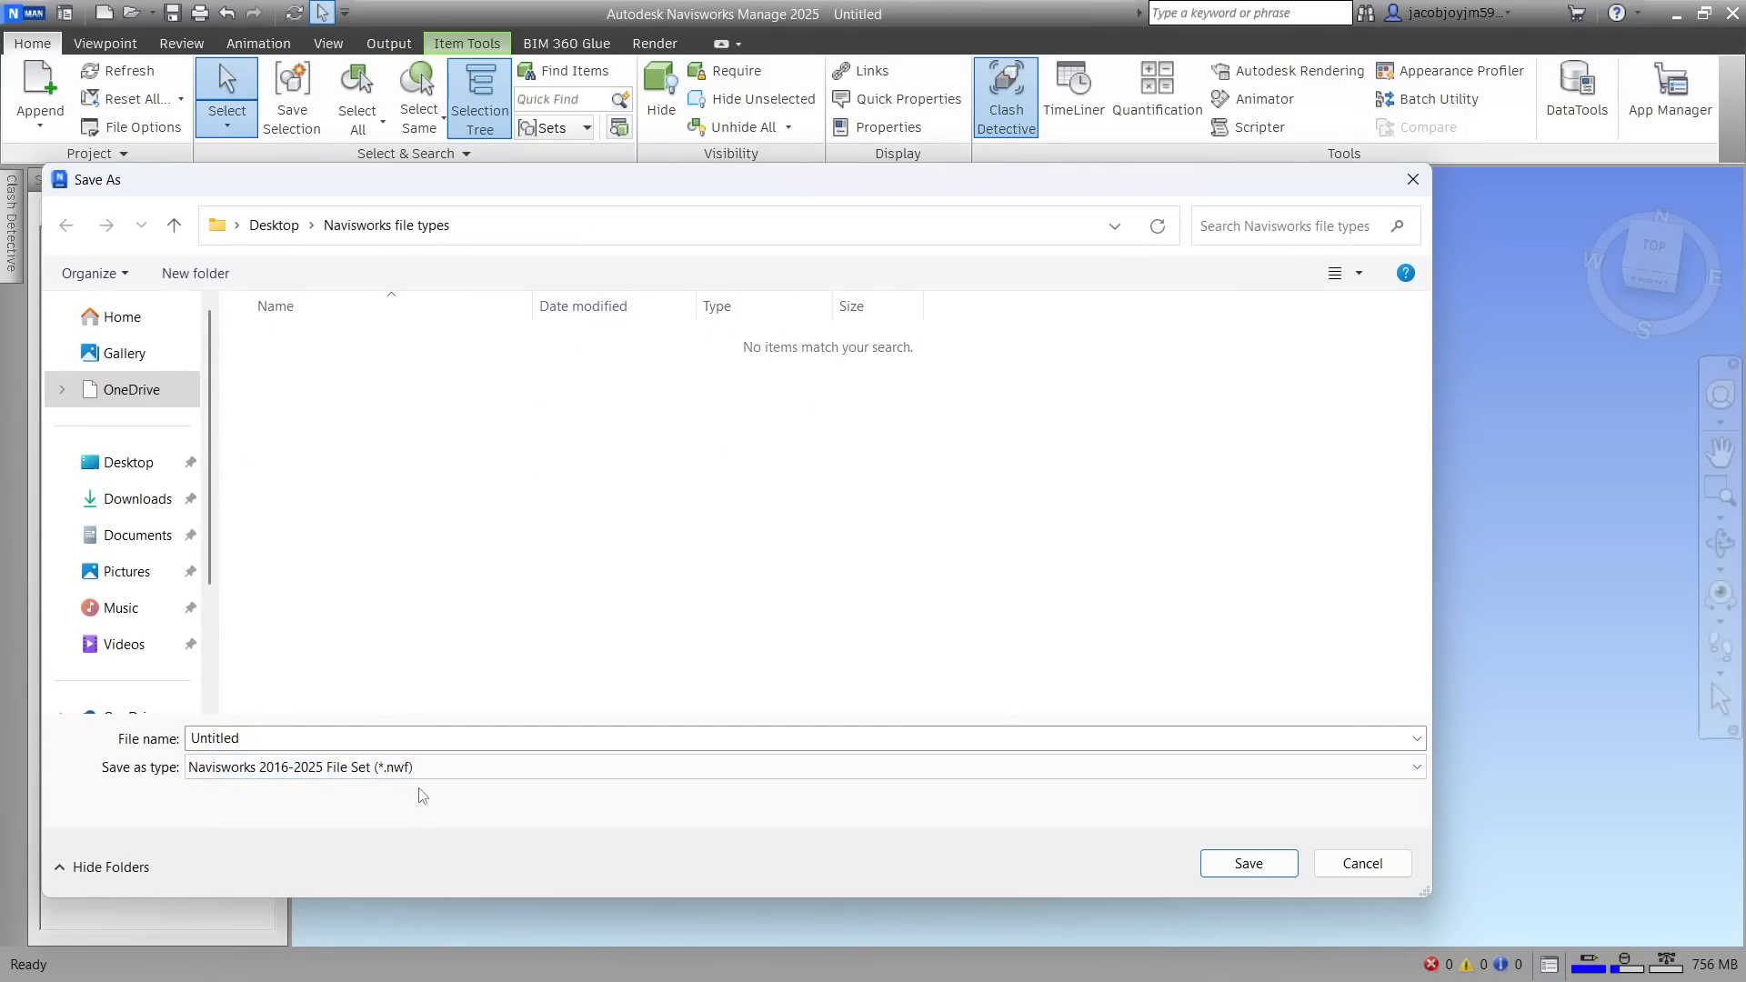
left_click(1274, 864)
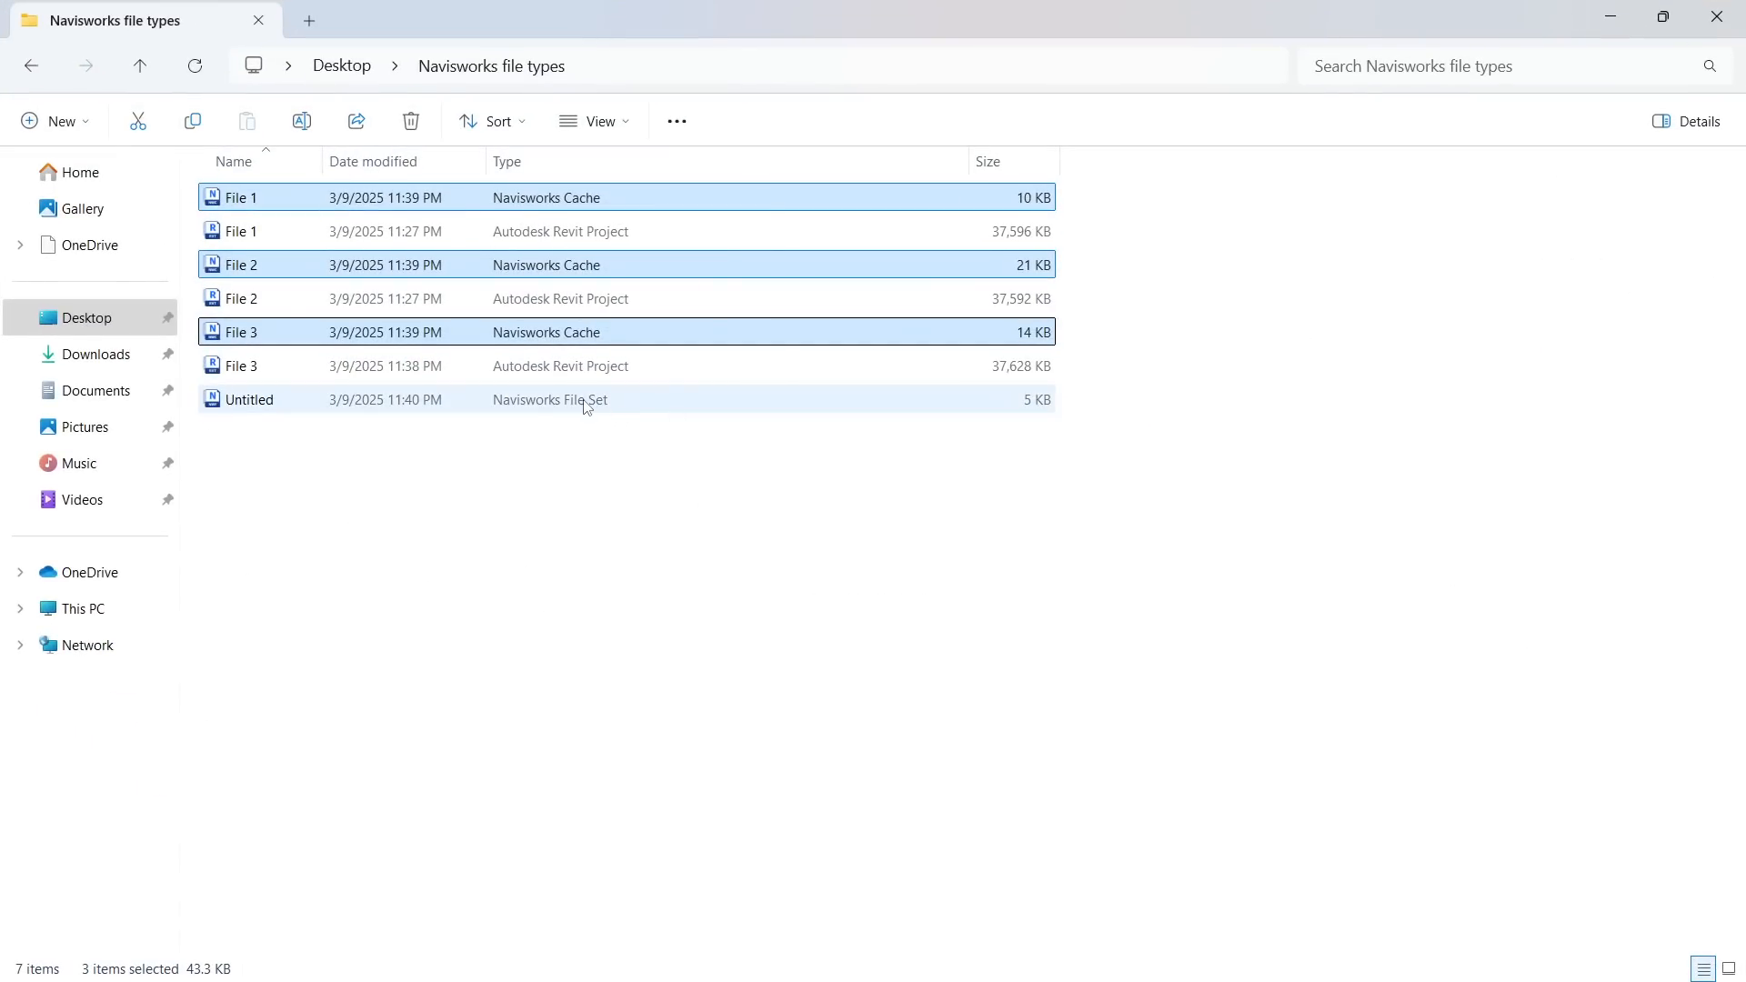
Close the Untitled file set in Navisworks, and delete the Navisworks Cache files of File 1, File 2 and File 3 in File Explorer
left_click(576, 405)
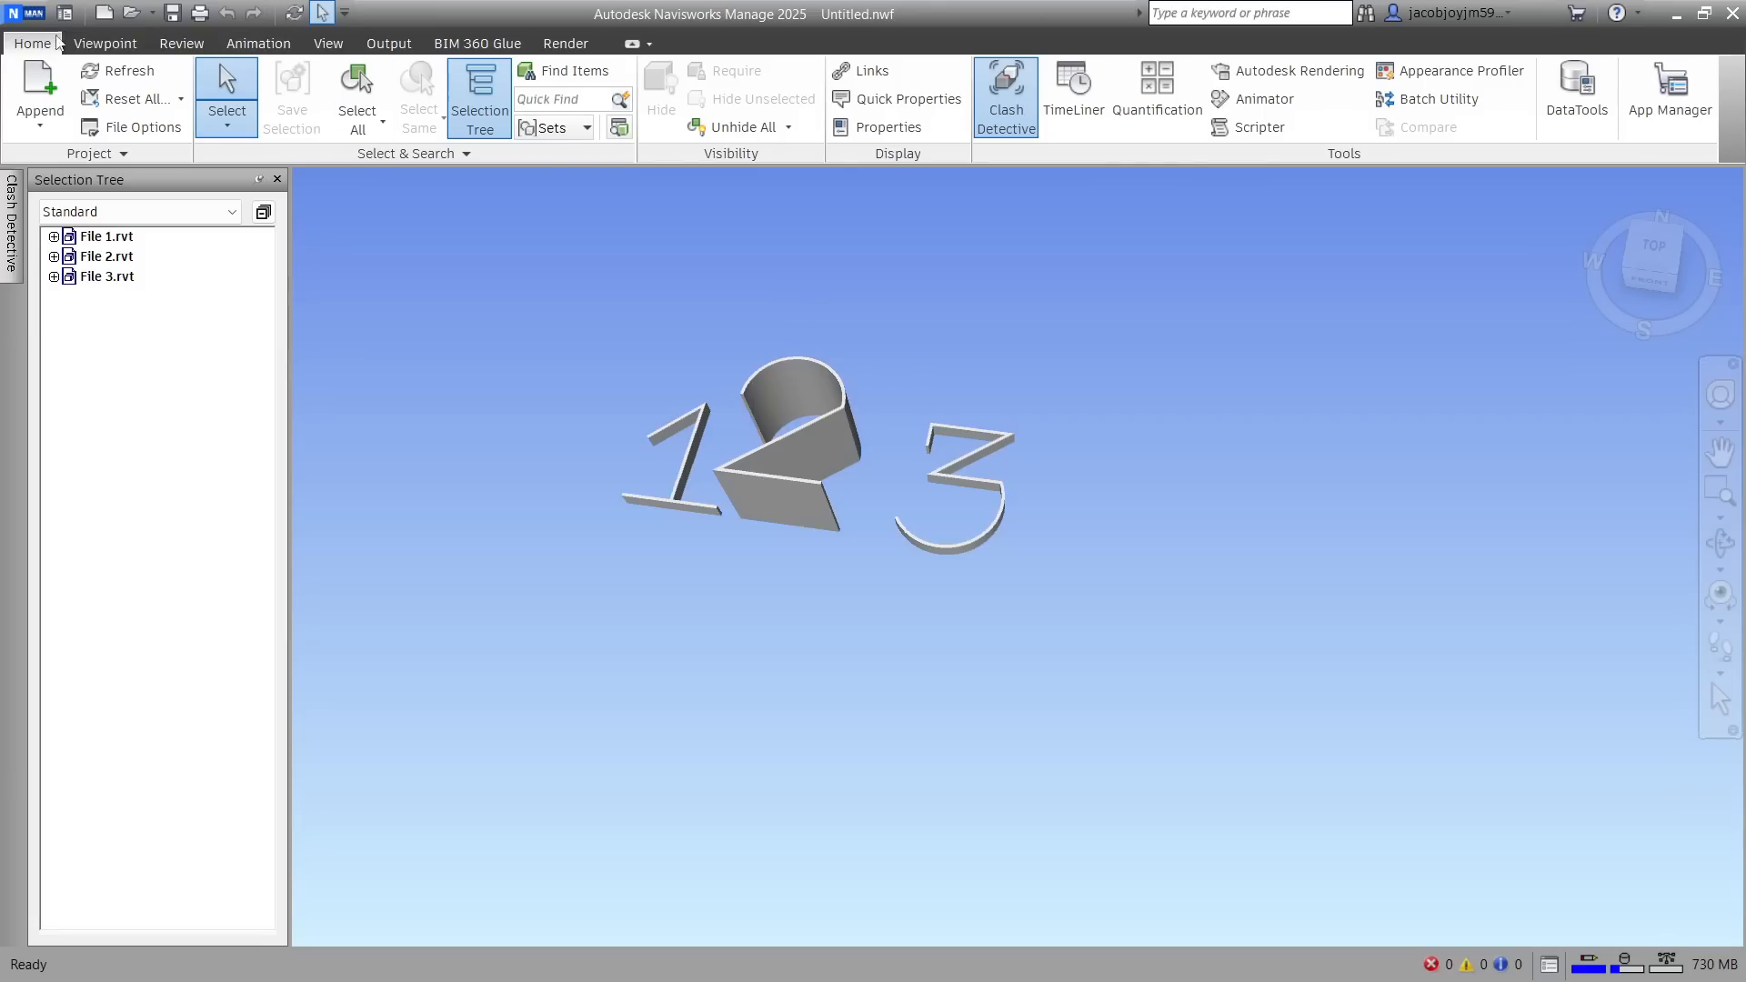
left_click(1733, 12)
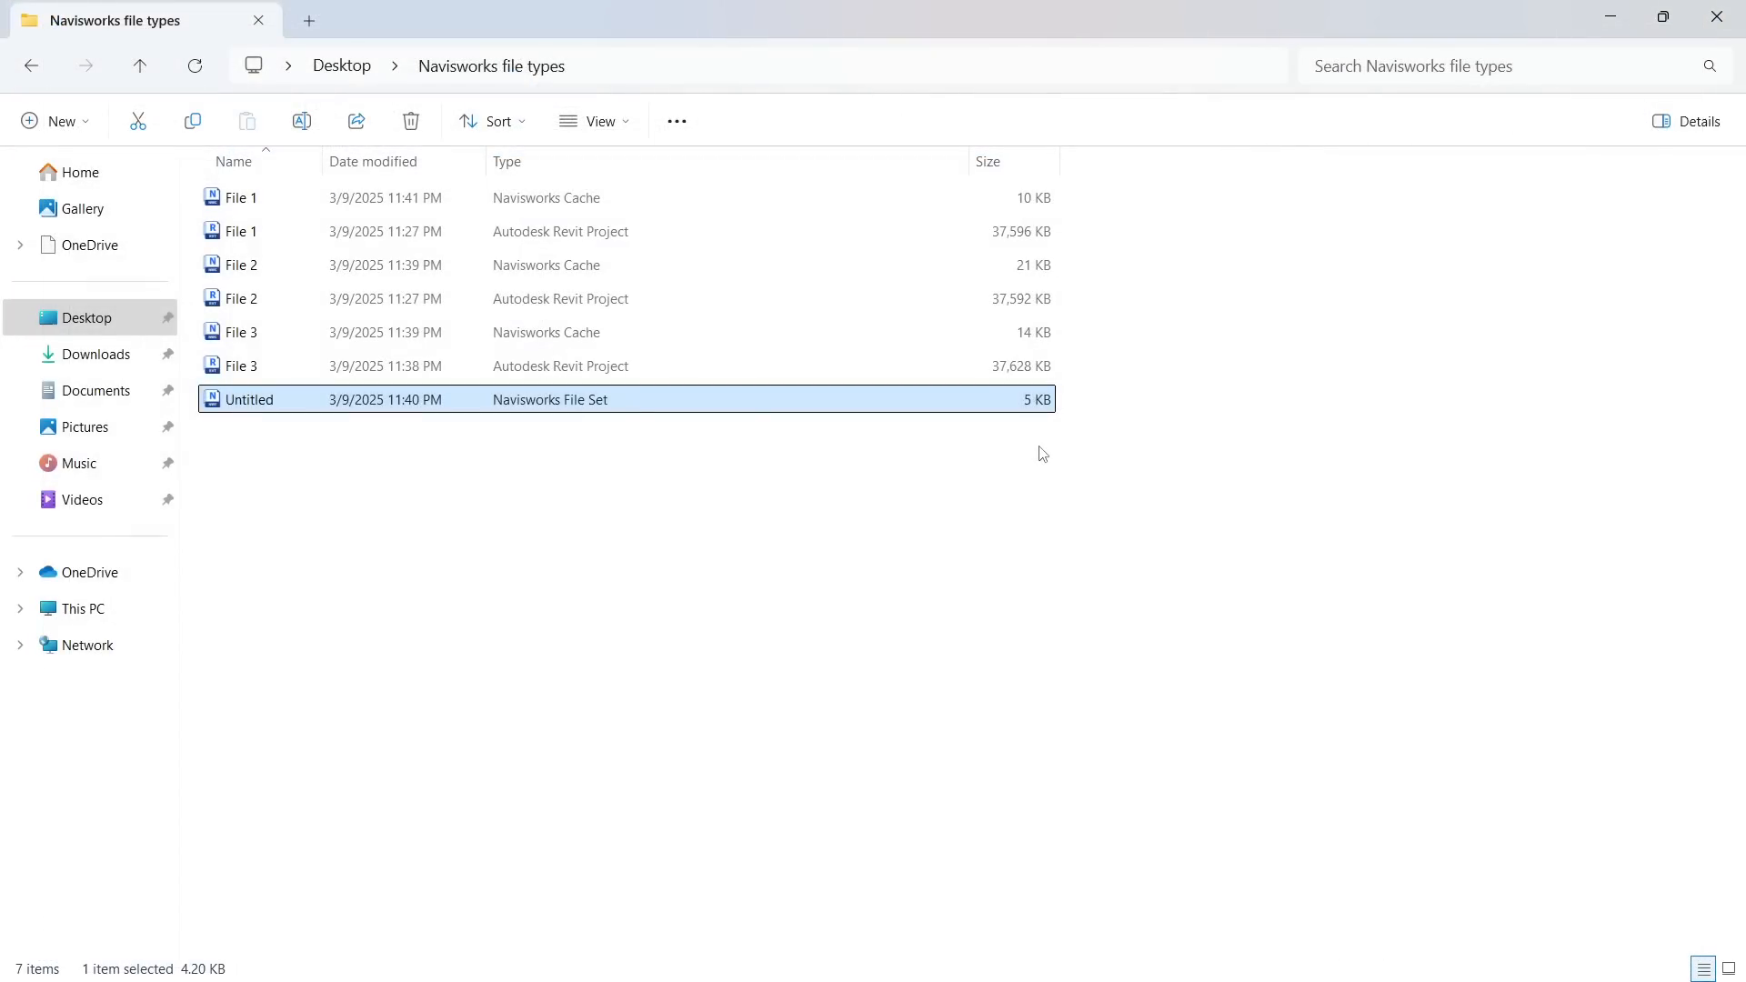
left_click(665, 489)
left_click(644, 406)
left_click(634, 334)
left_click(625, 265, "ctrl")
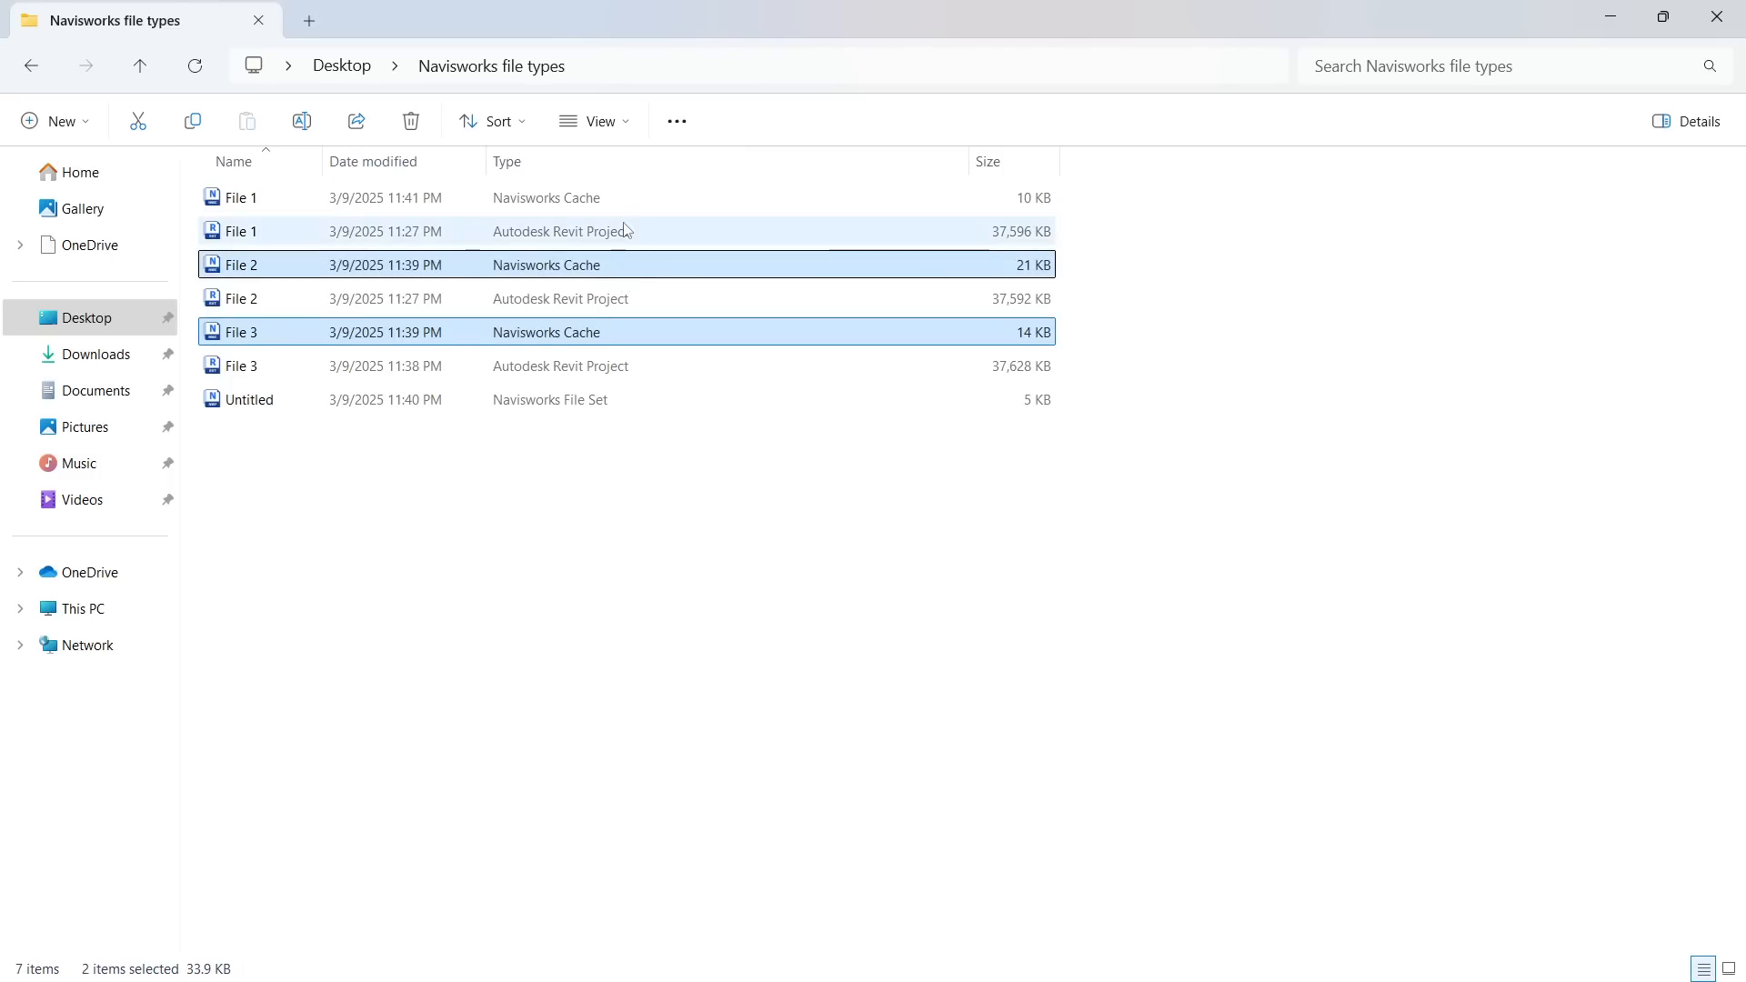
left_click(619, 199, "ctrl")
key("Delete")
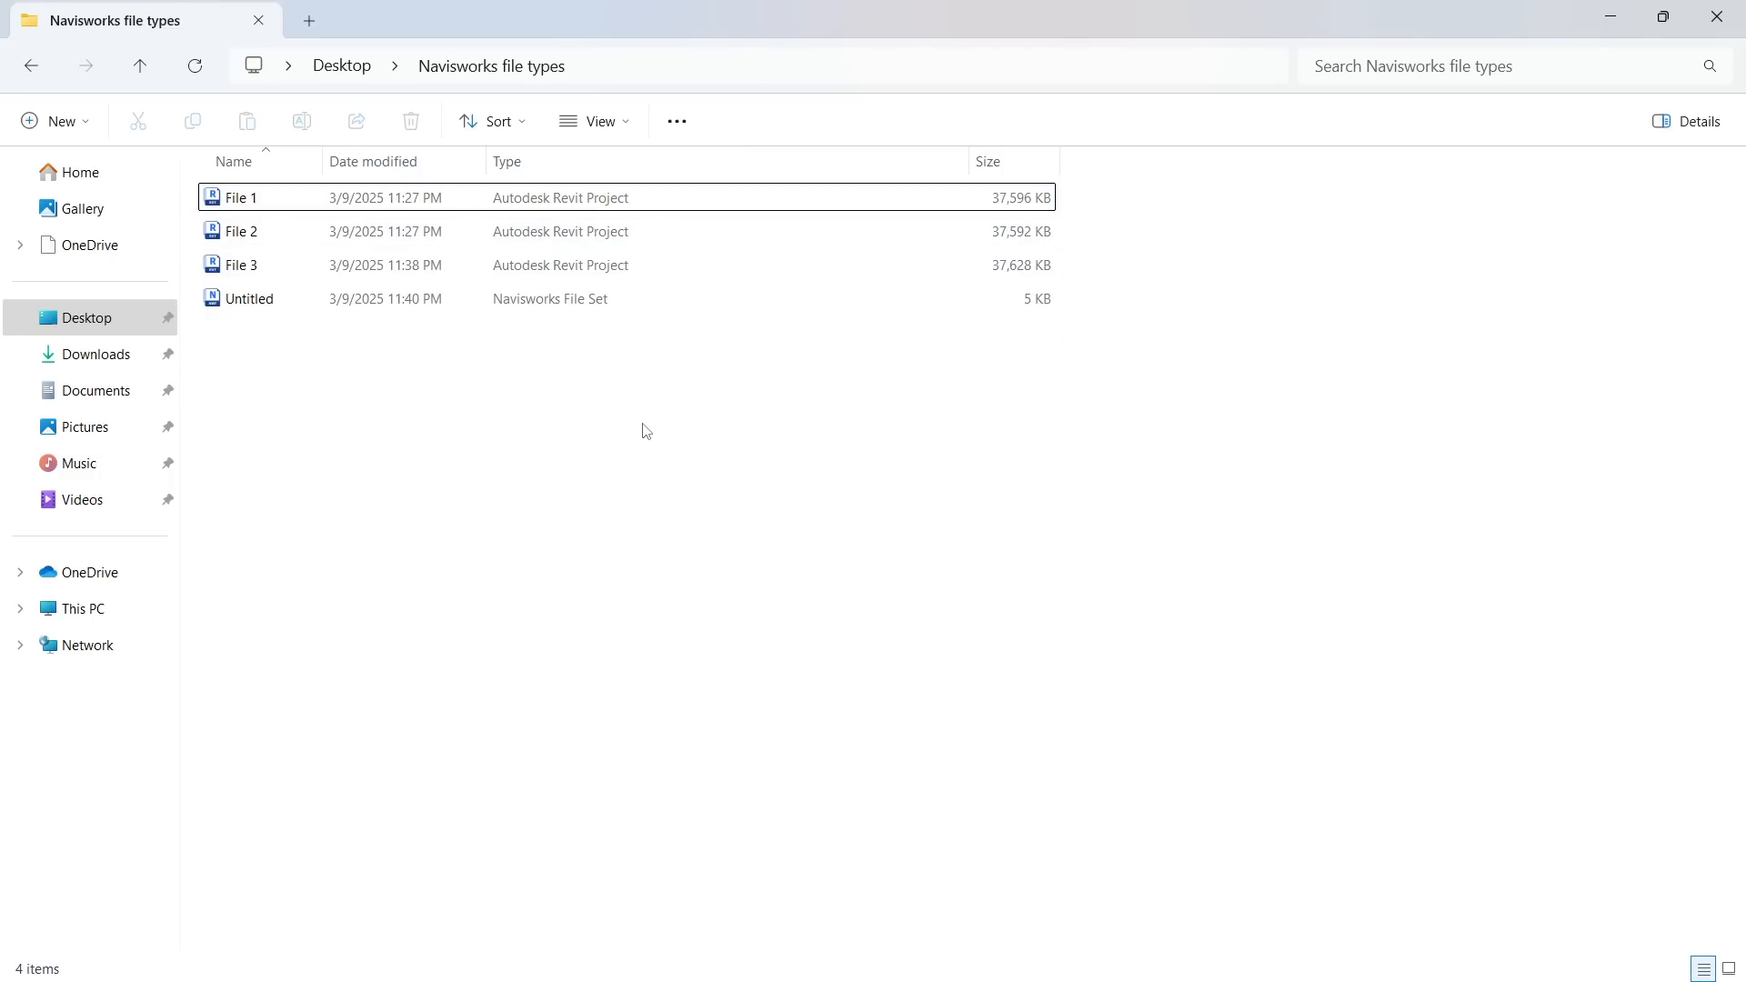
Reopen the Untitled file set, and sort the project folder by type to check the Navisworks Cache files
double_click(557, 301)
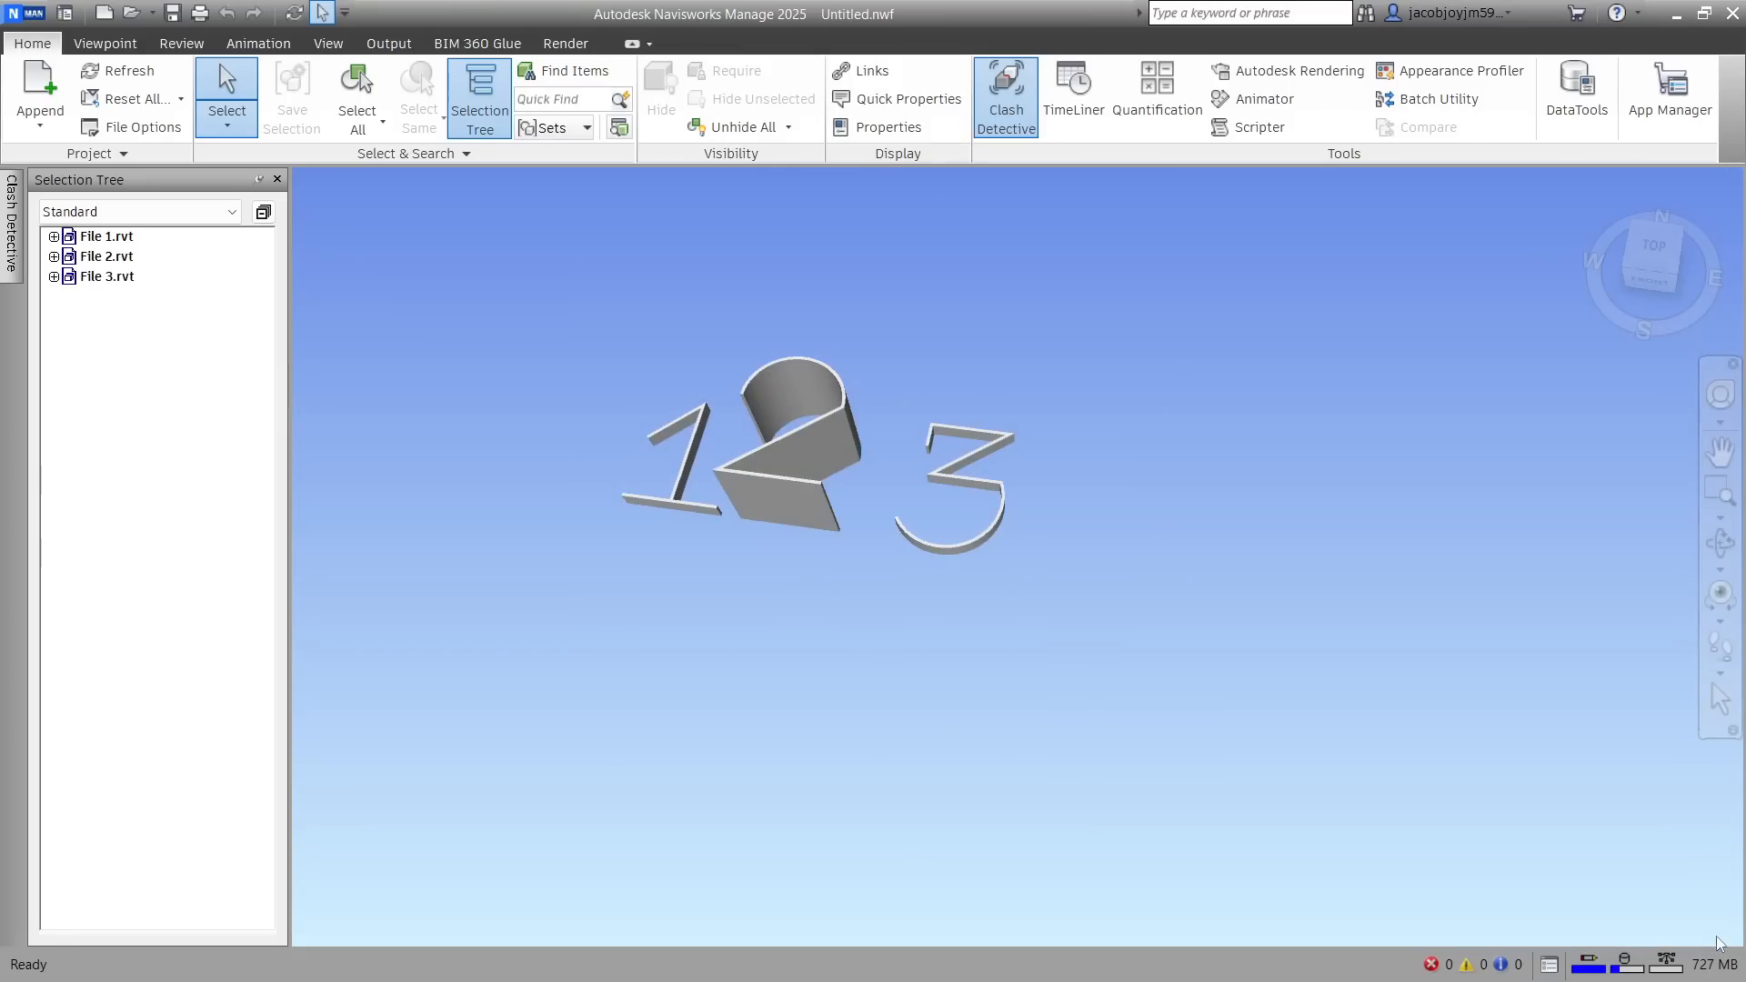
key("alt+Tab")
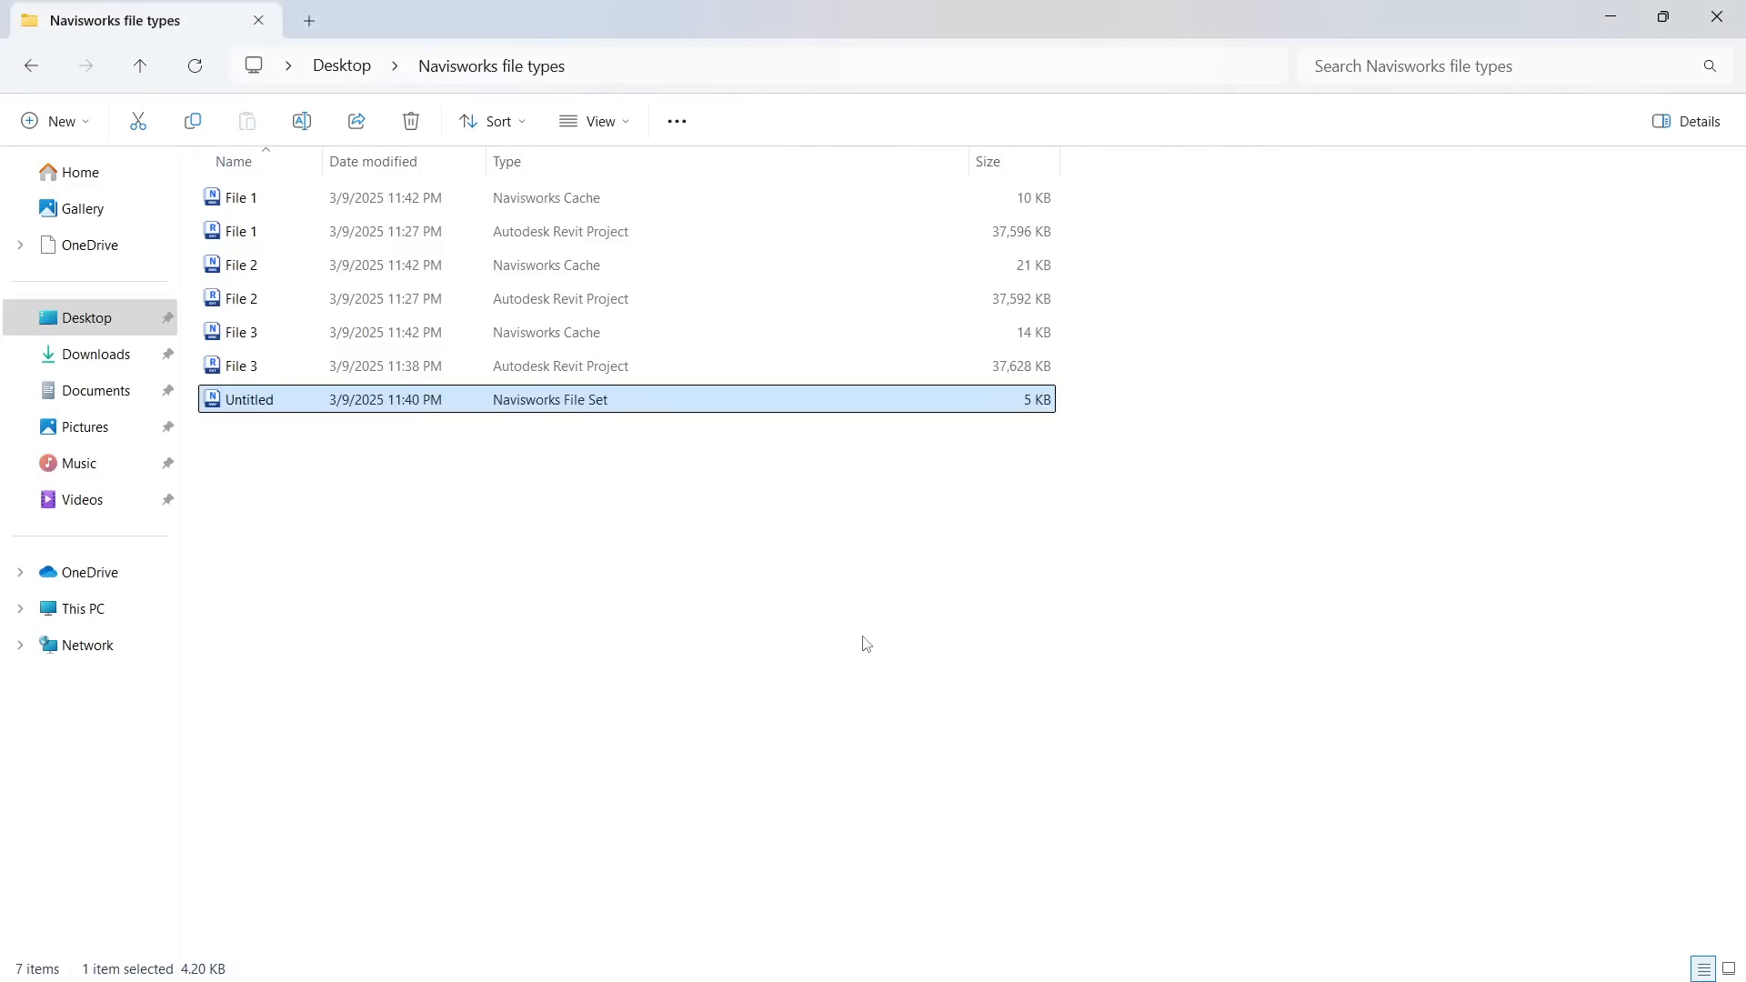
left_click(570, 161)
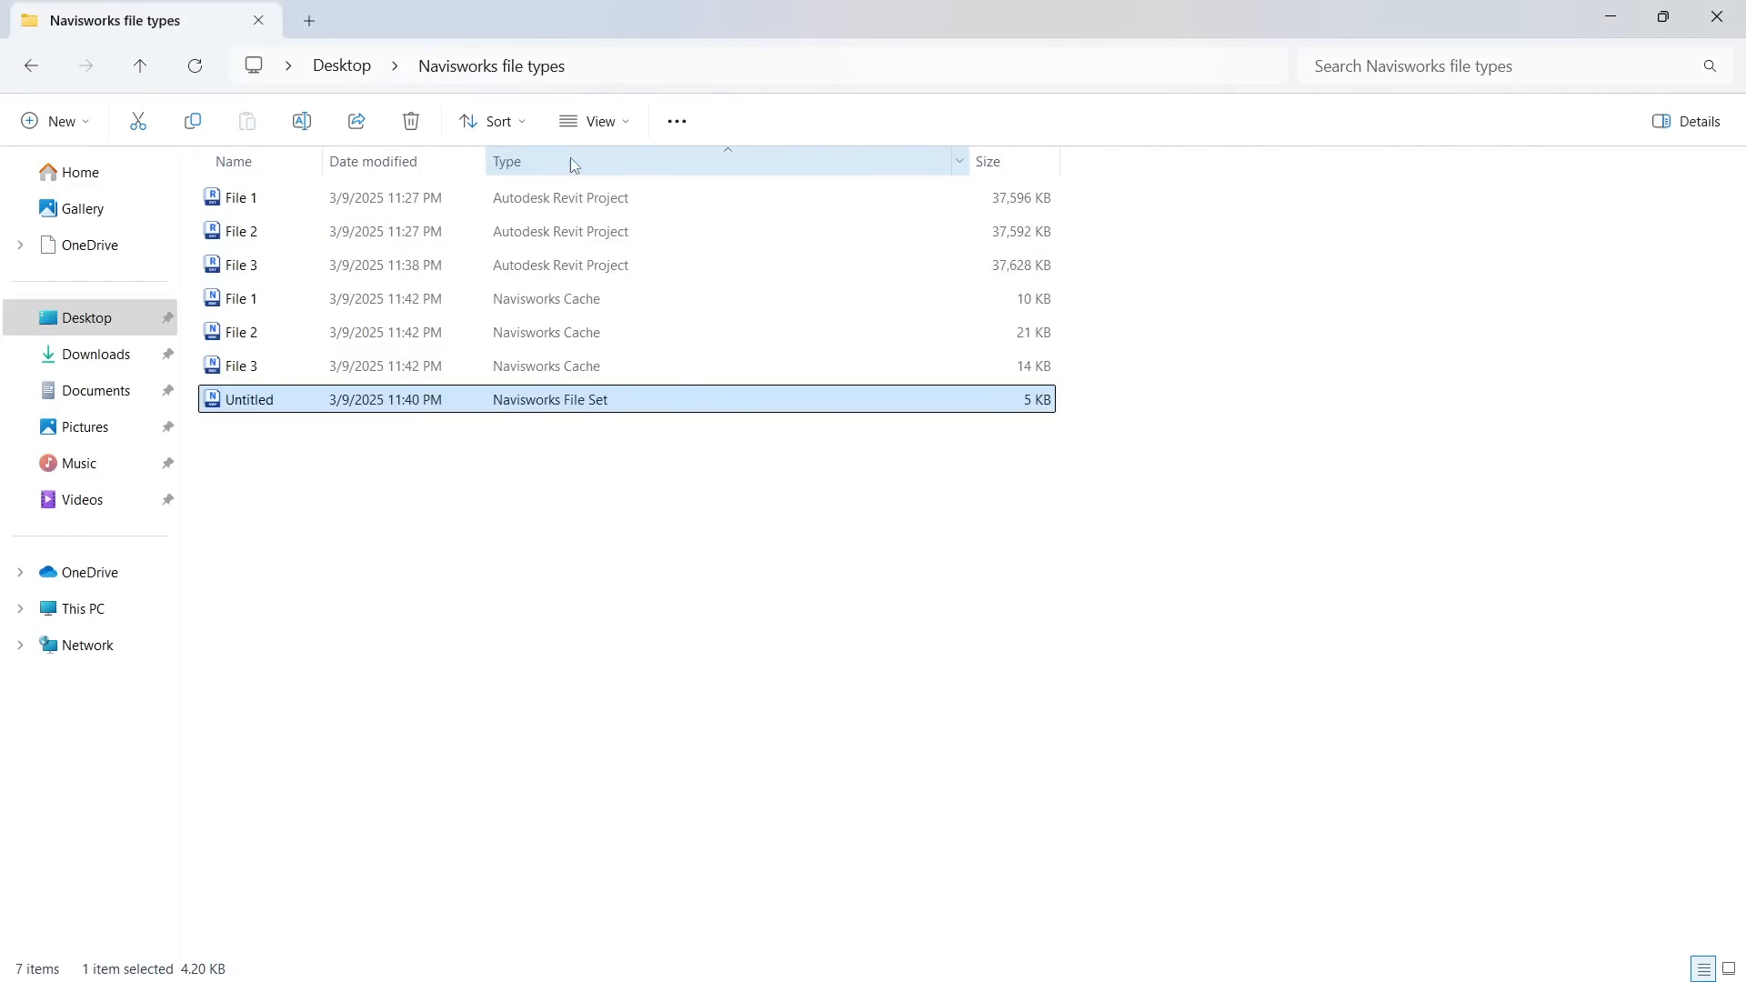
left_click(573, 298)
left_click(598, 364, "shift")
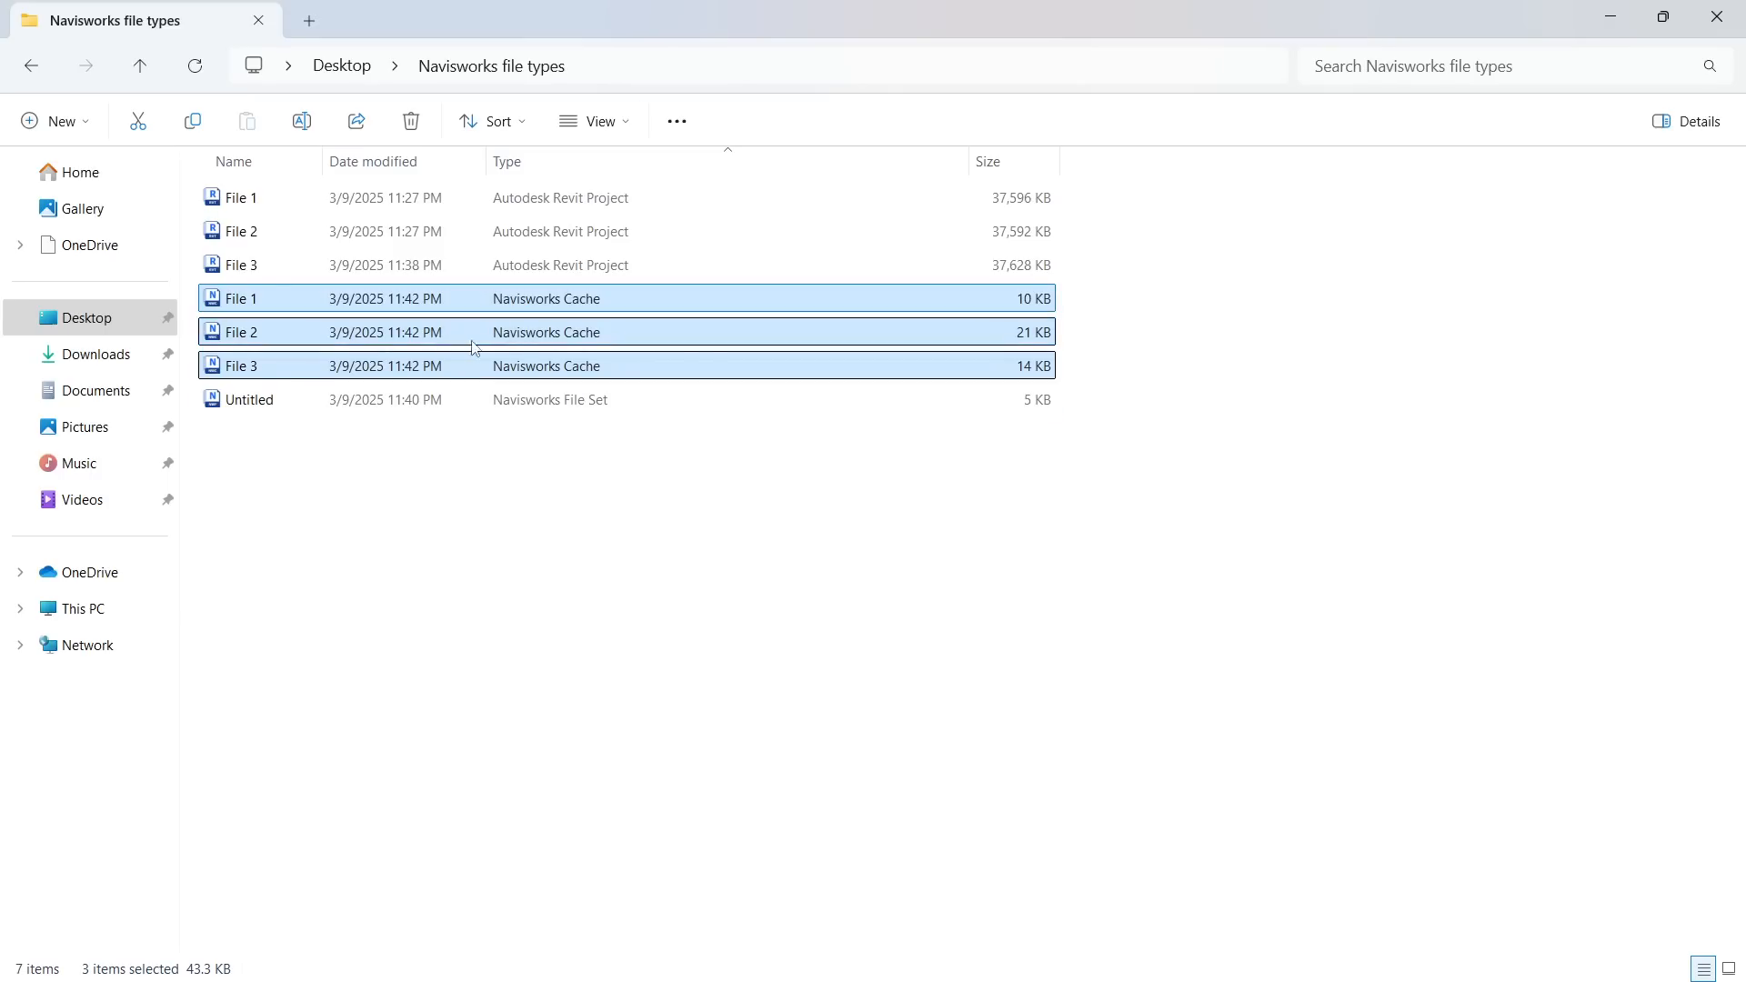
Close Revit and Navisworks, and delete the Revit projects and Navisworks Cache files of File 1, File 2 and File 3
left_click(537, 403)
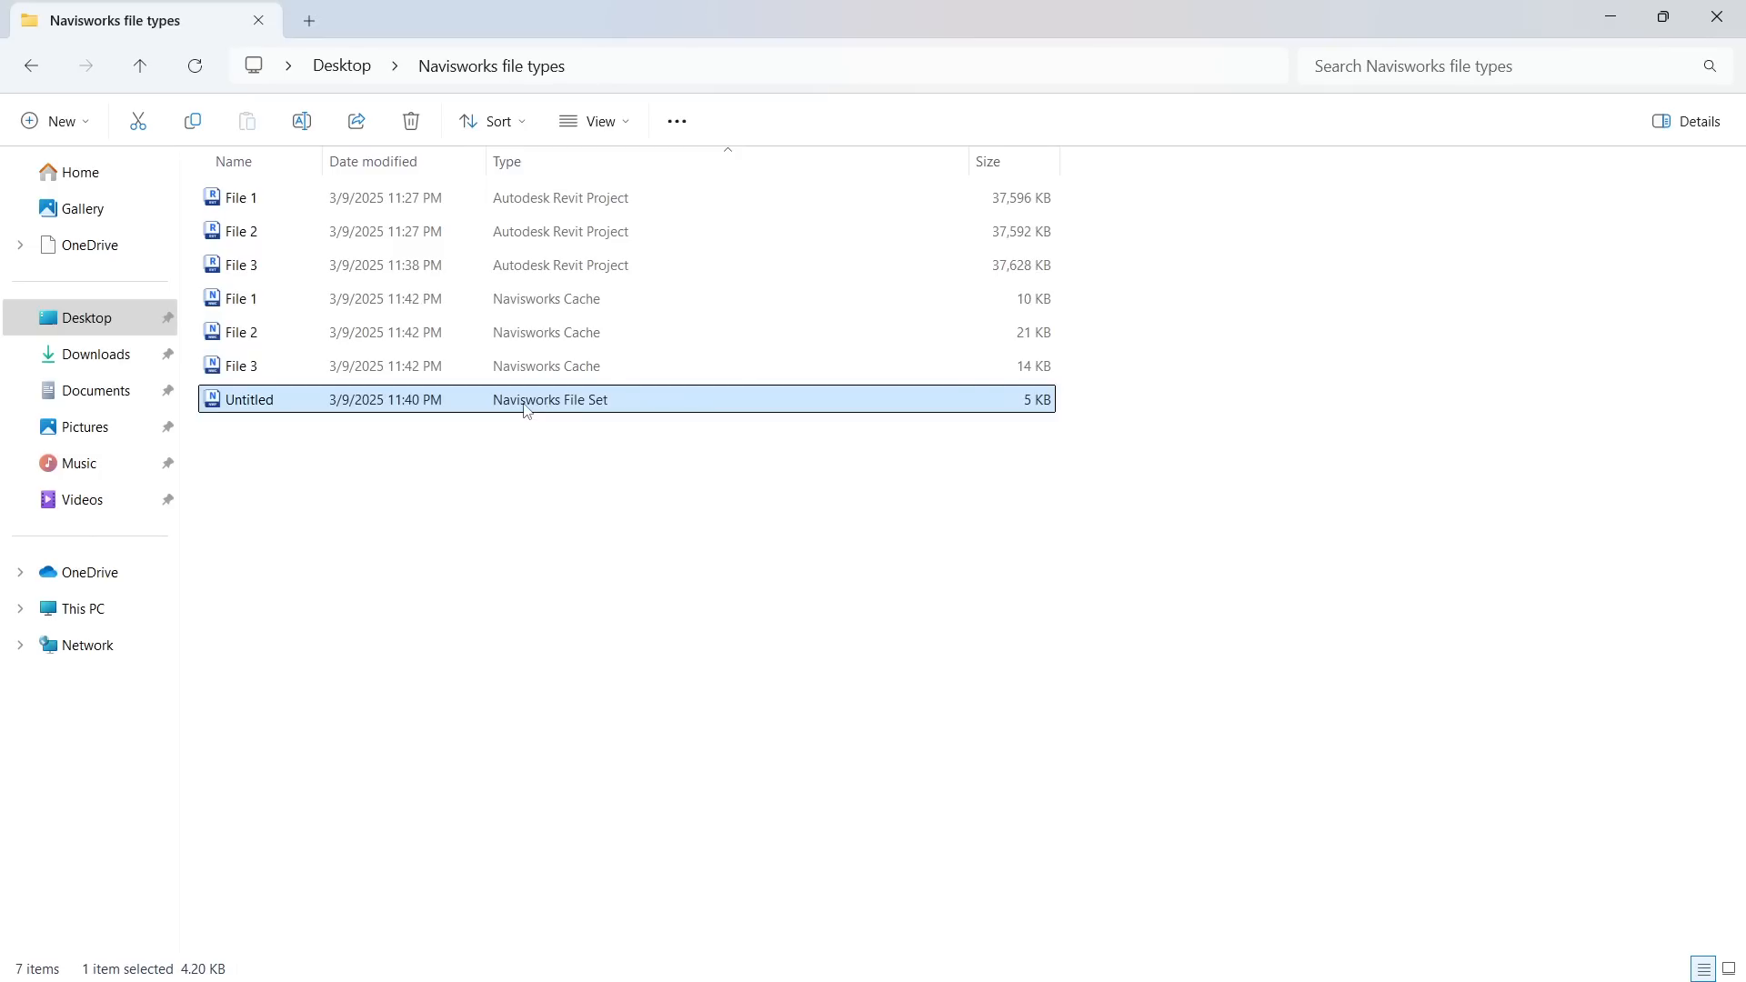
left_click(565, 365)
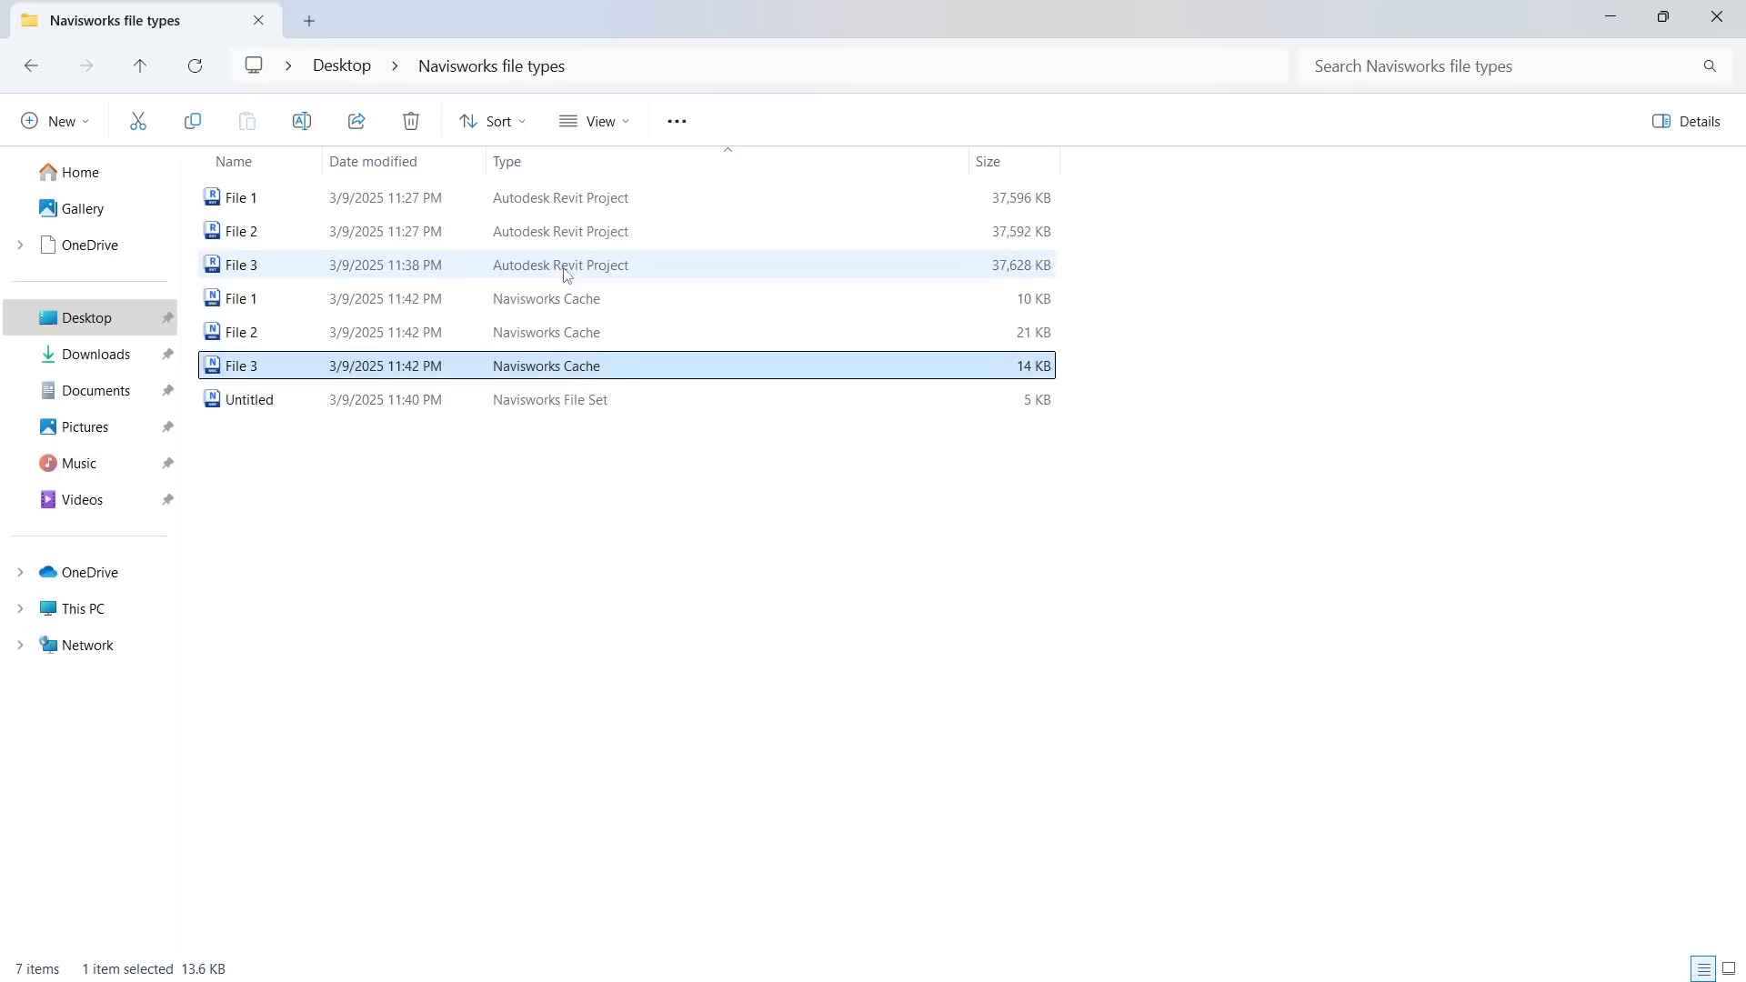
left_click(566, 199, "shift")
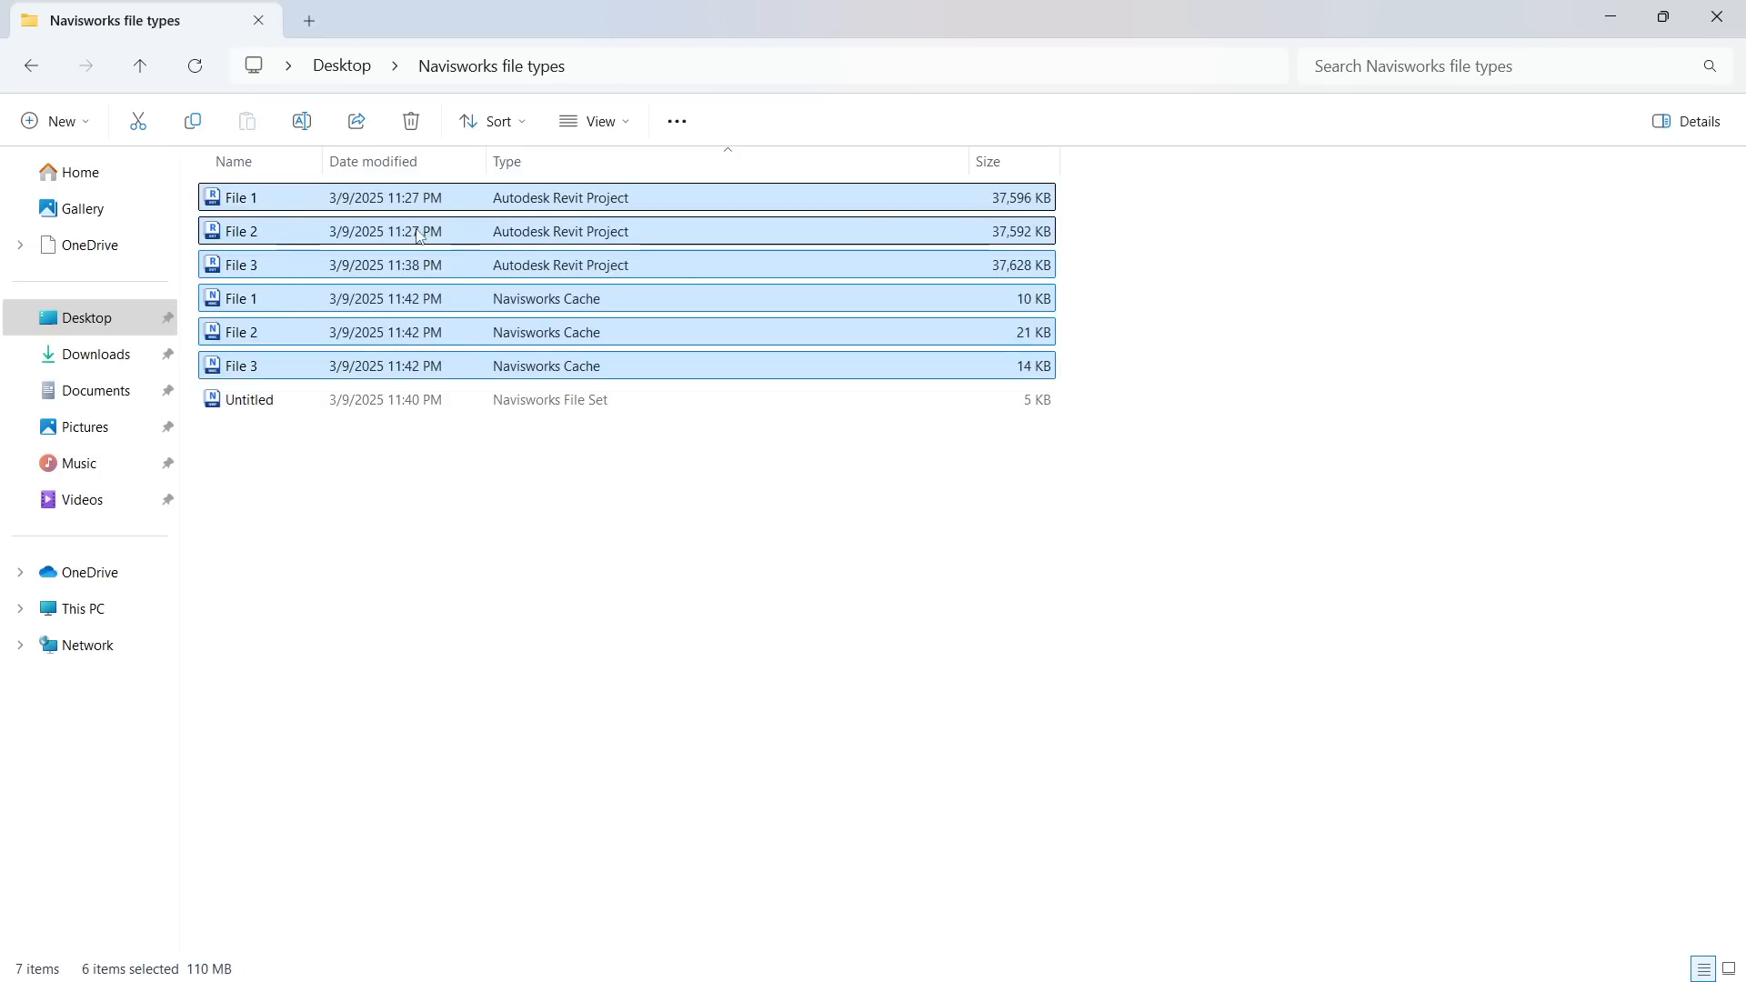
key("Delete")
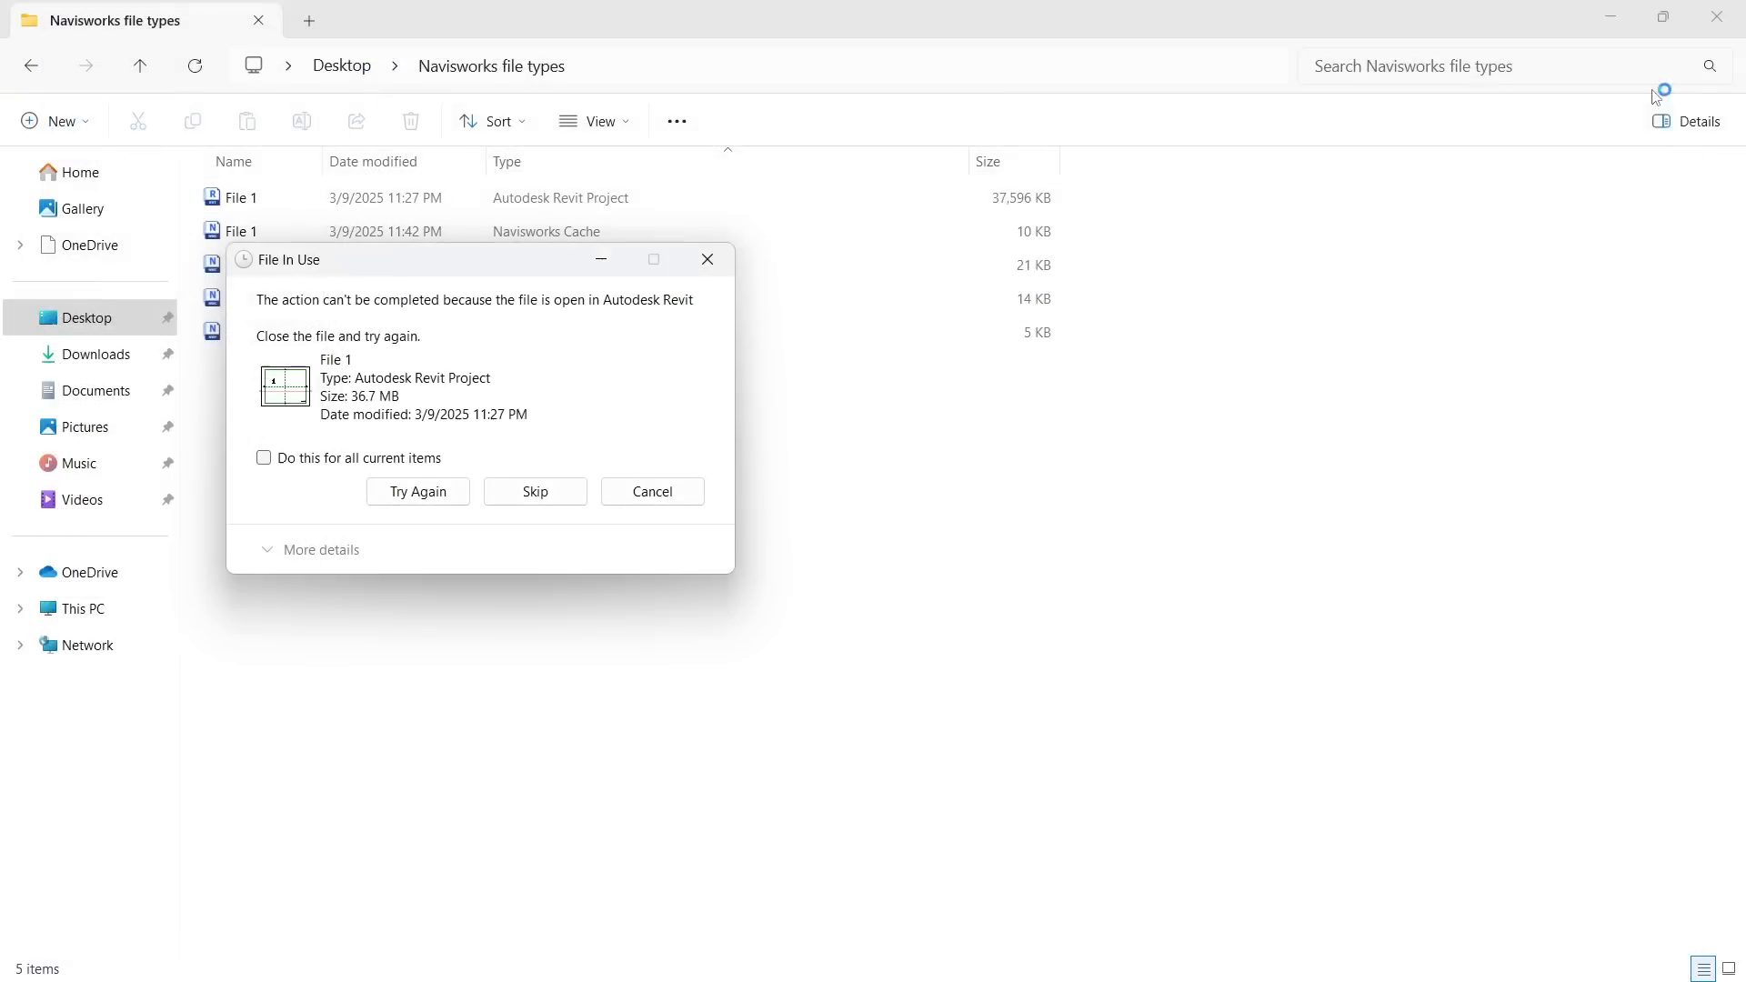
left_click(417, 491)
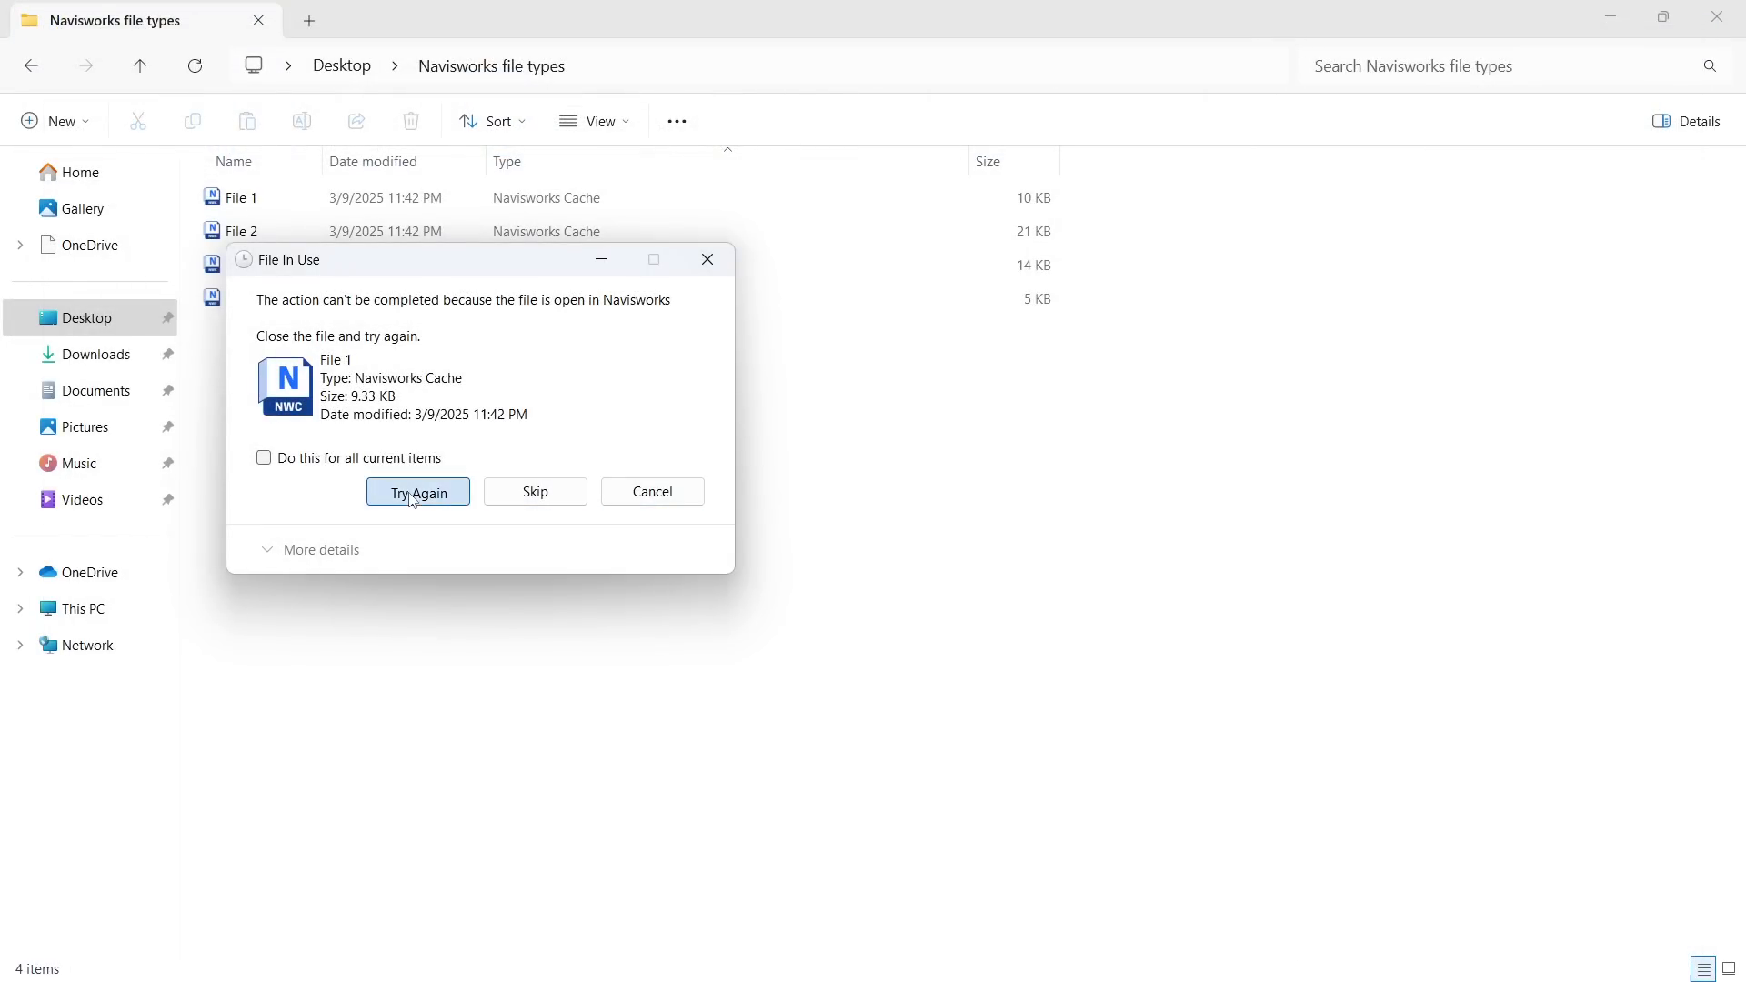
left_click(415, 492)
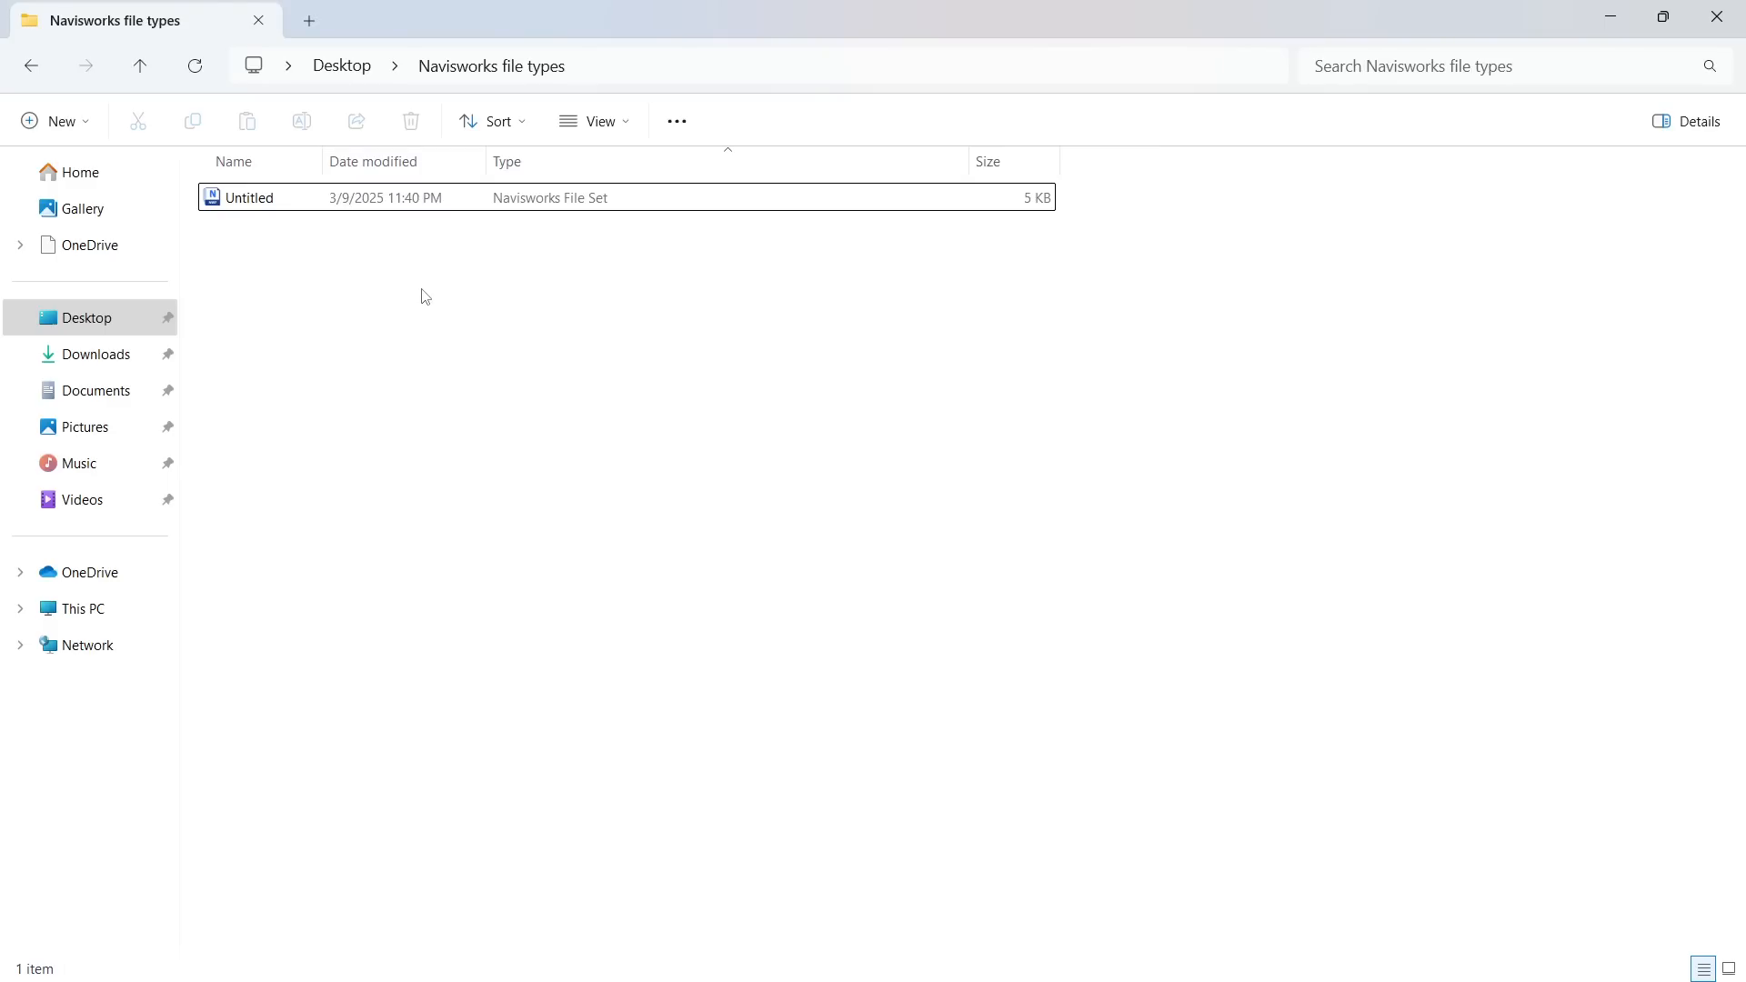
Open the Untitled file set without its source files, and ignore all unresolved external references
left_click(283, 204)
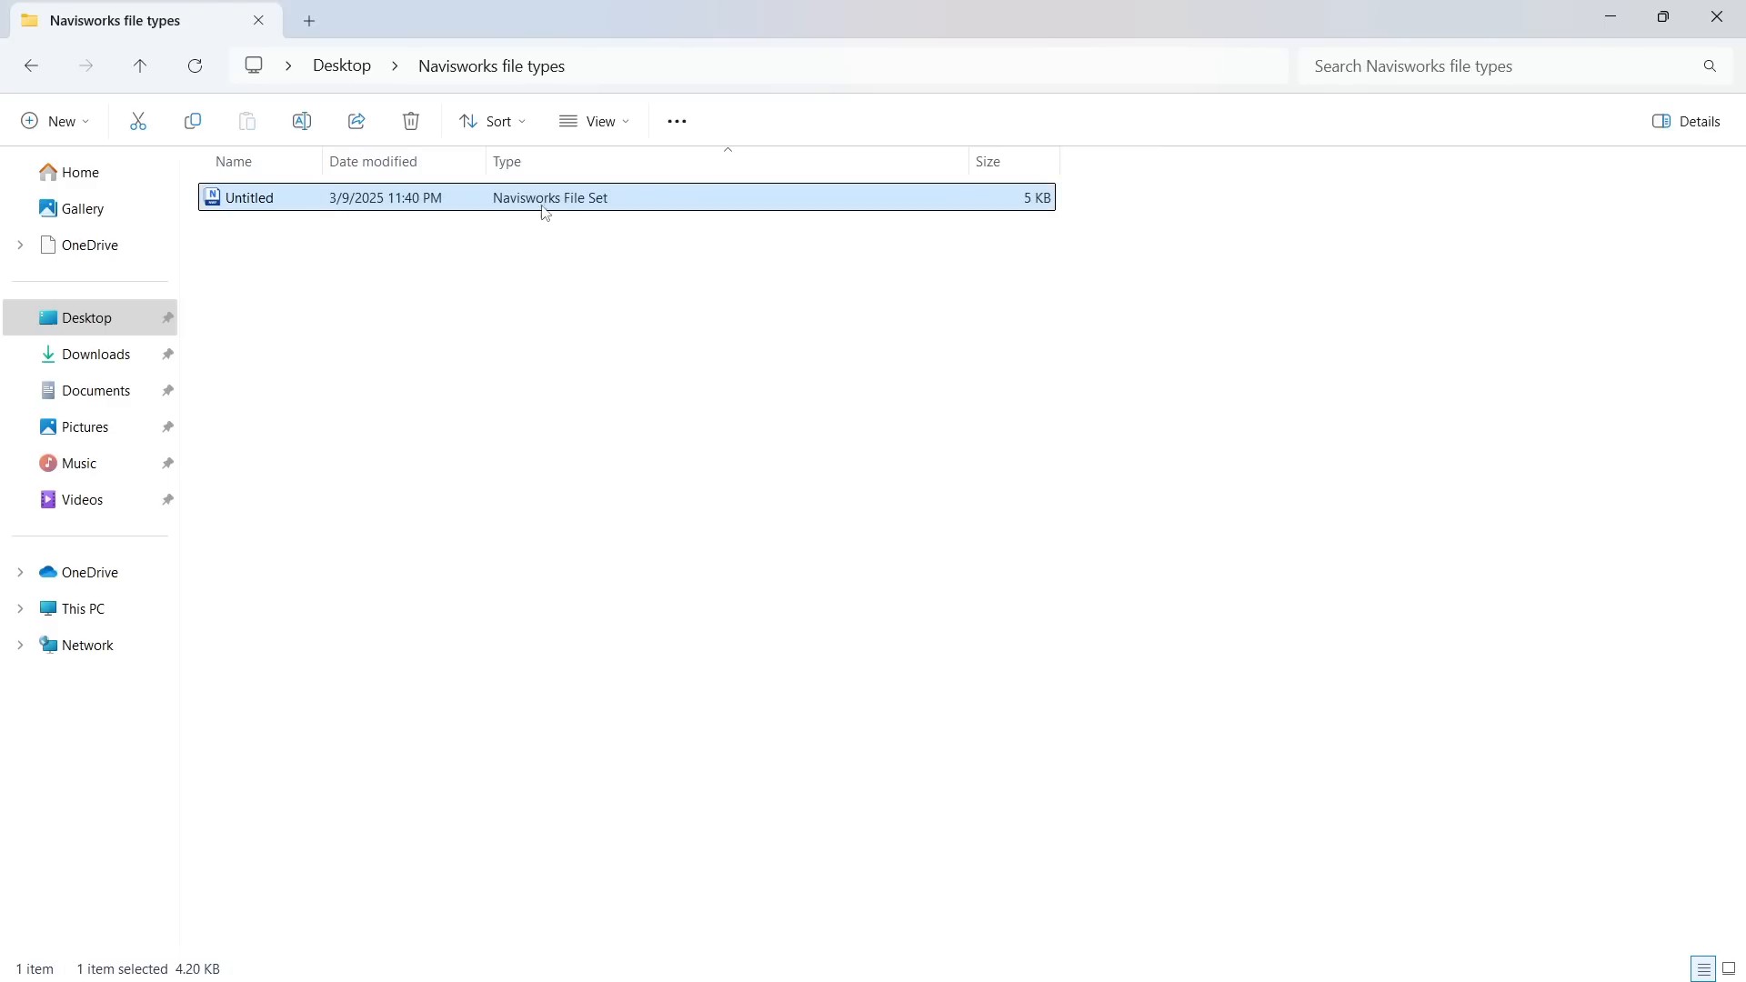
double_click(586, 198)
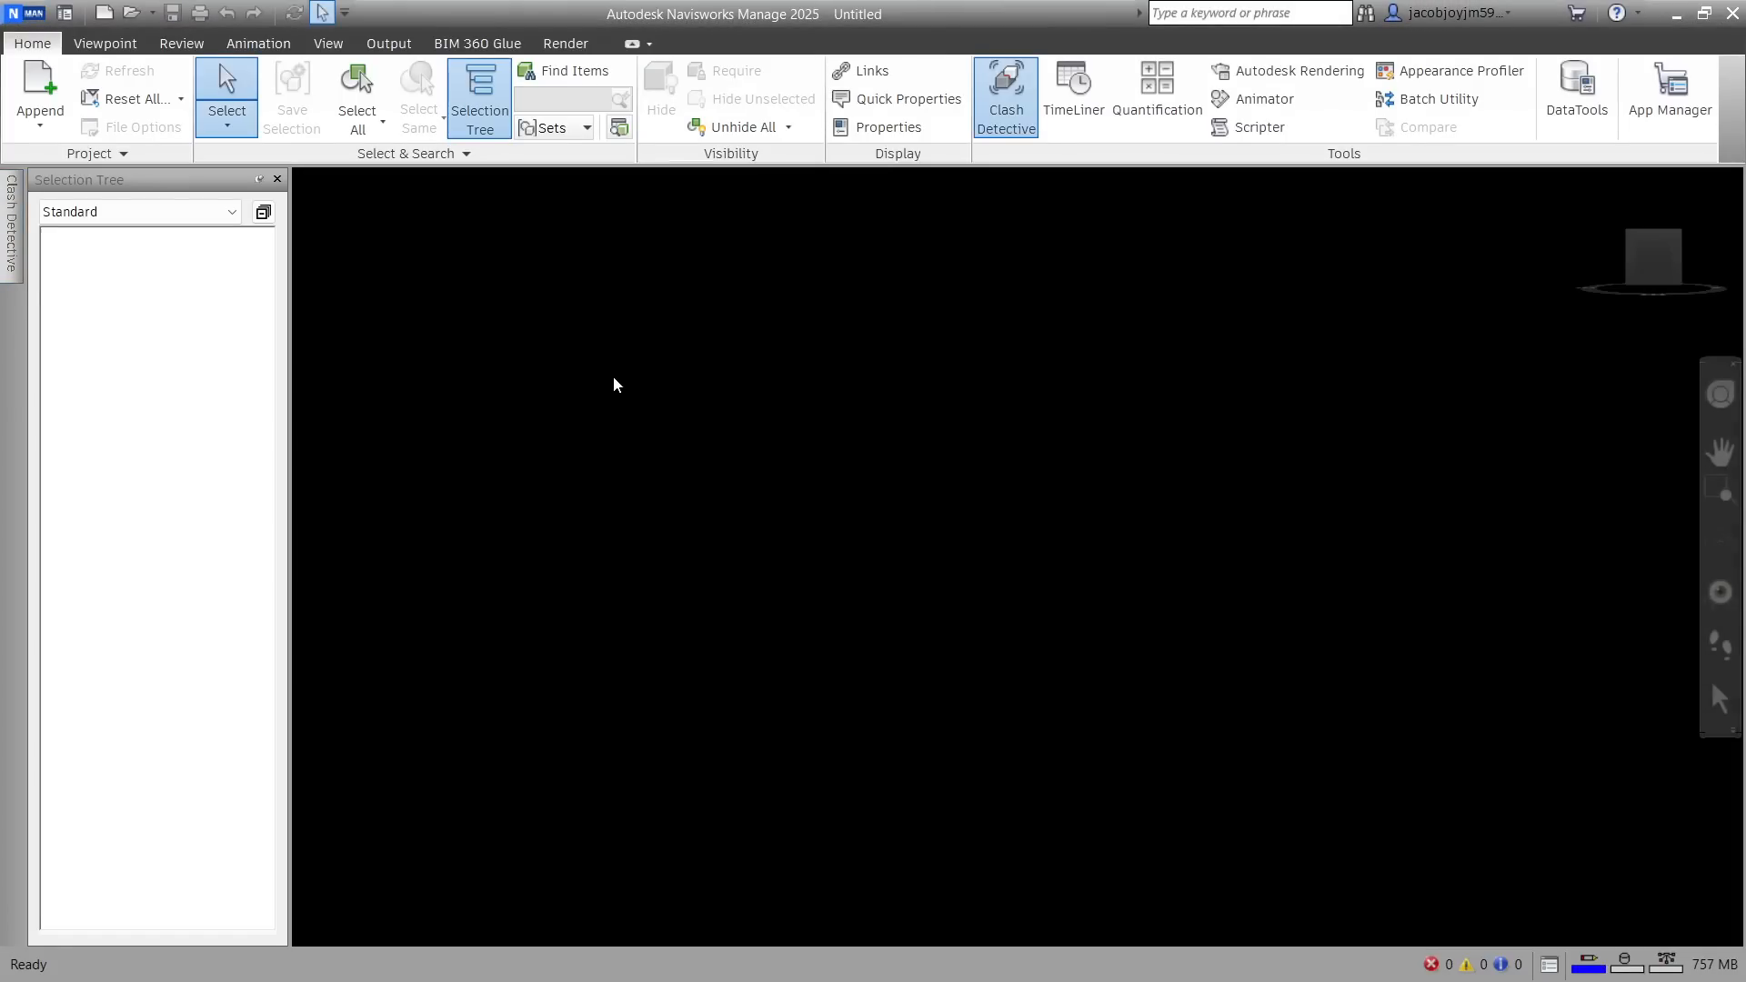
left_click_drag(1520, 401, 789, 436)
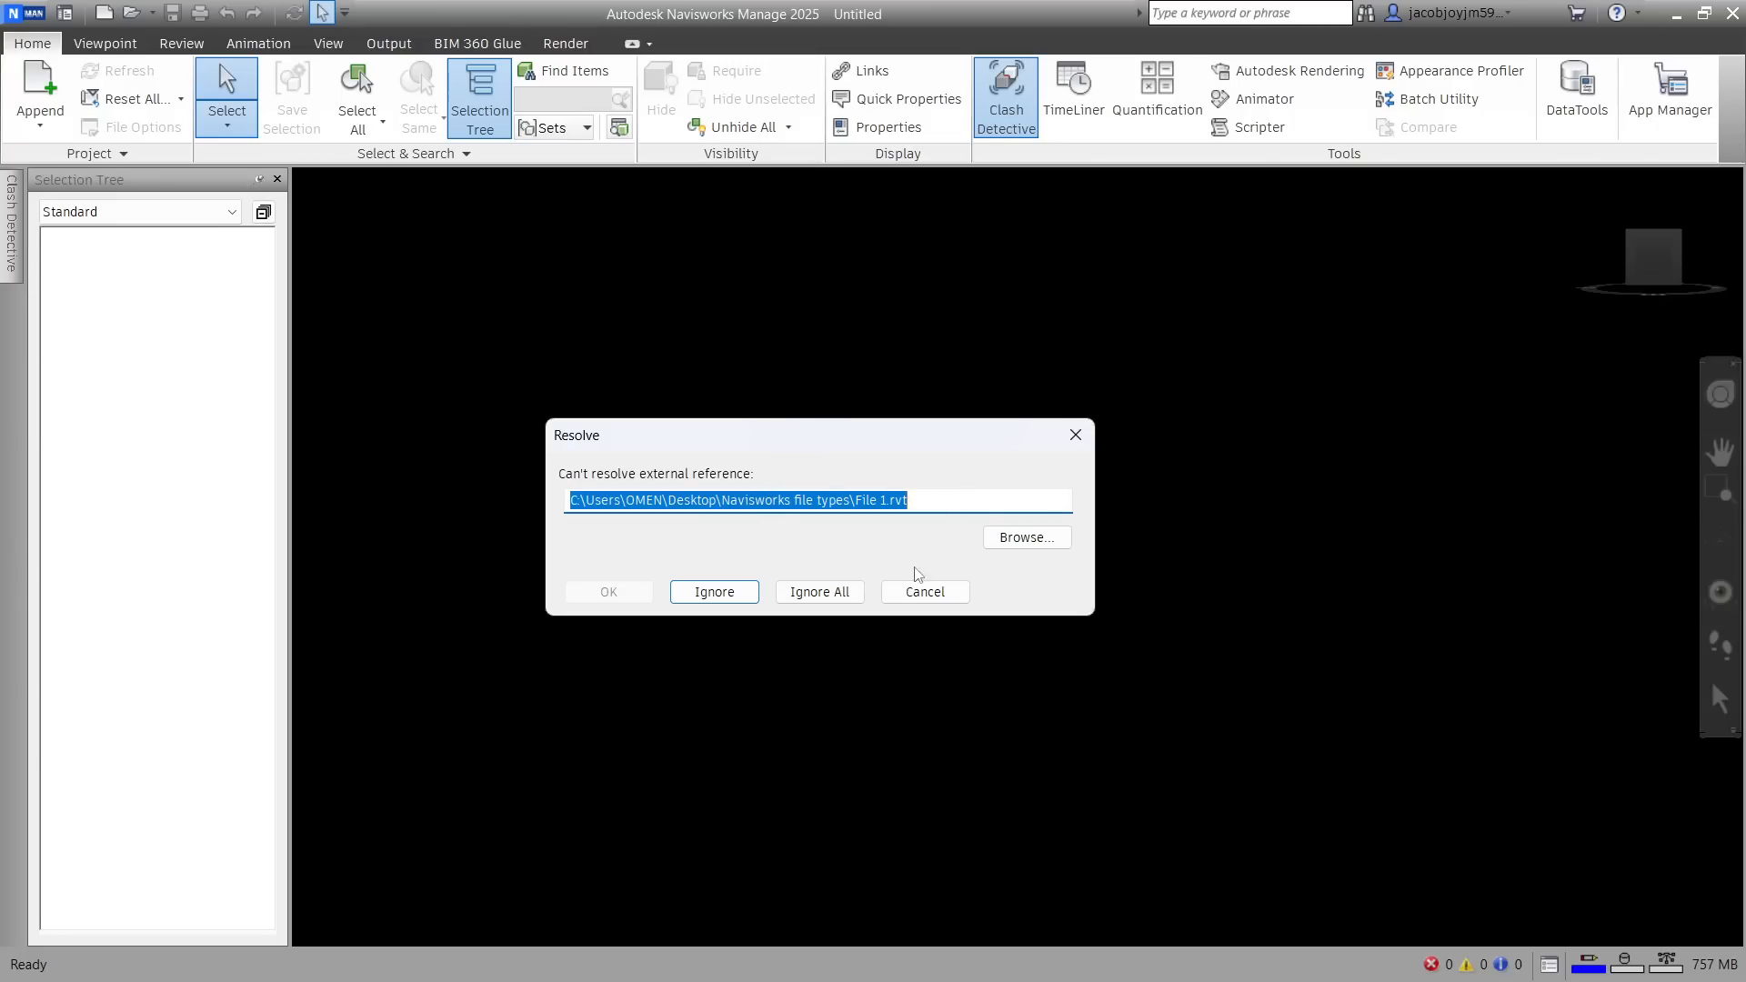
left_click(830, 592)
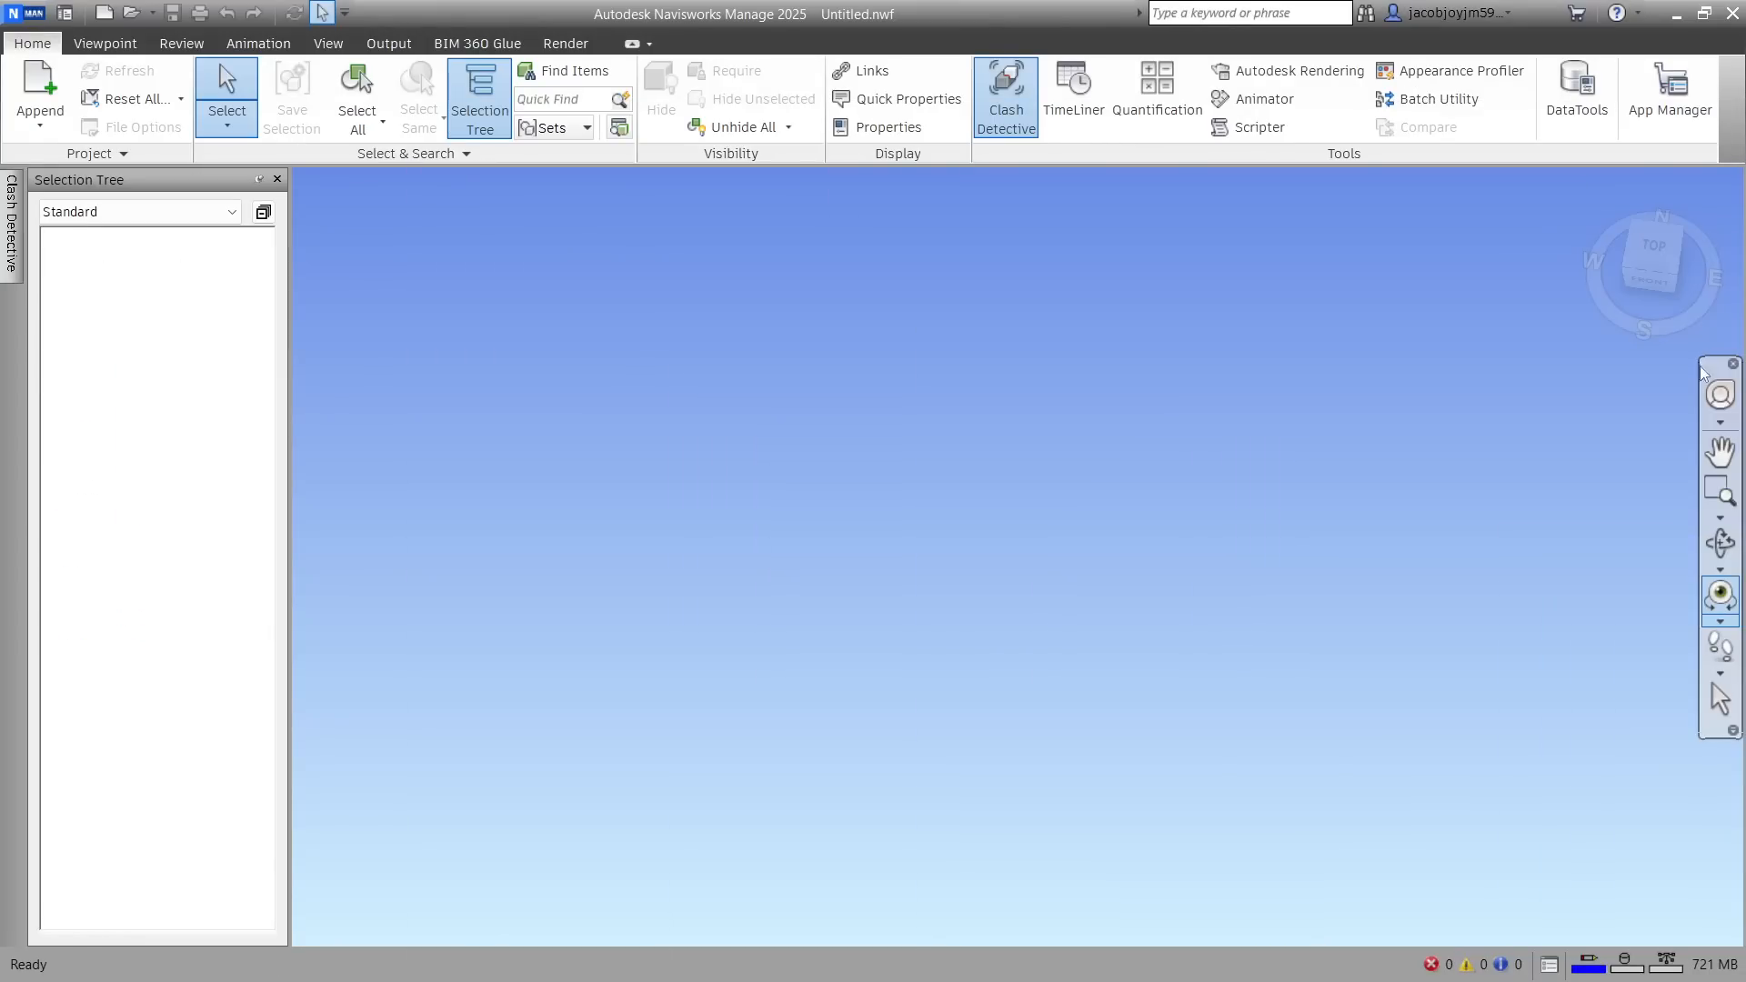
Close Navisworks and restore the deleted Revit and cache files, and reopen the Untitled file set to view the models from above
left_click(1731, 14)
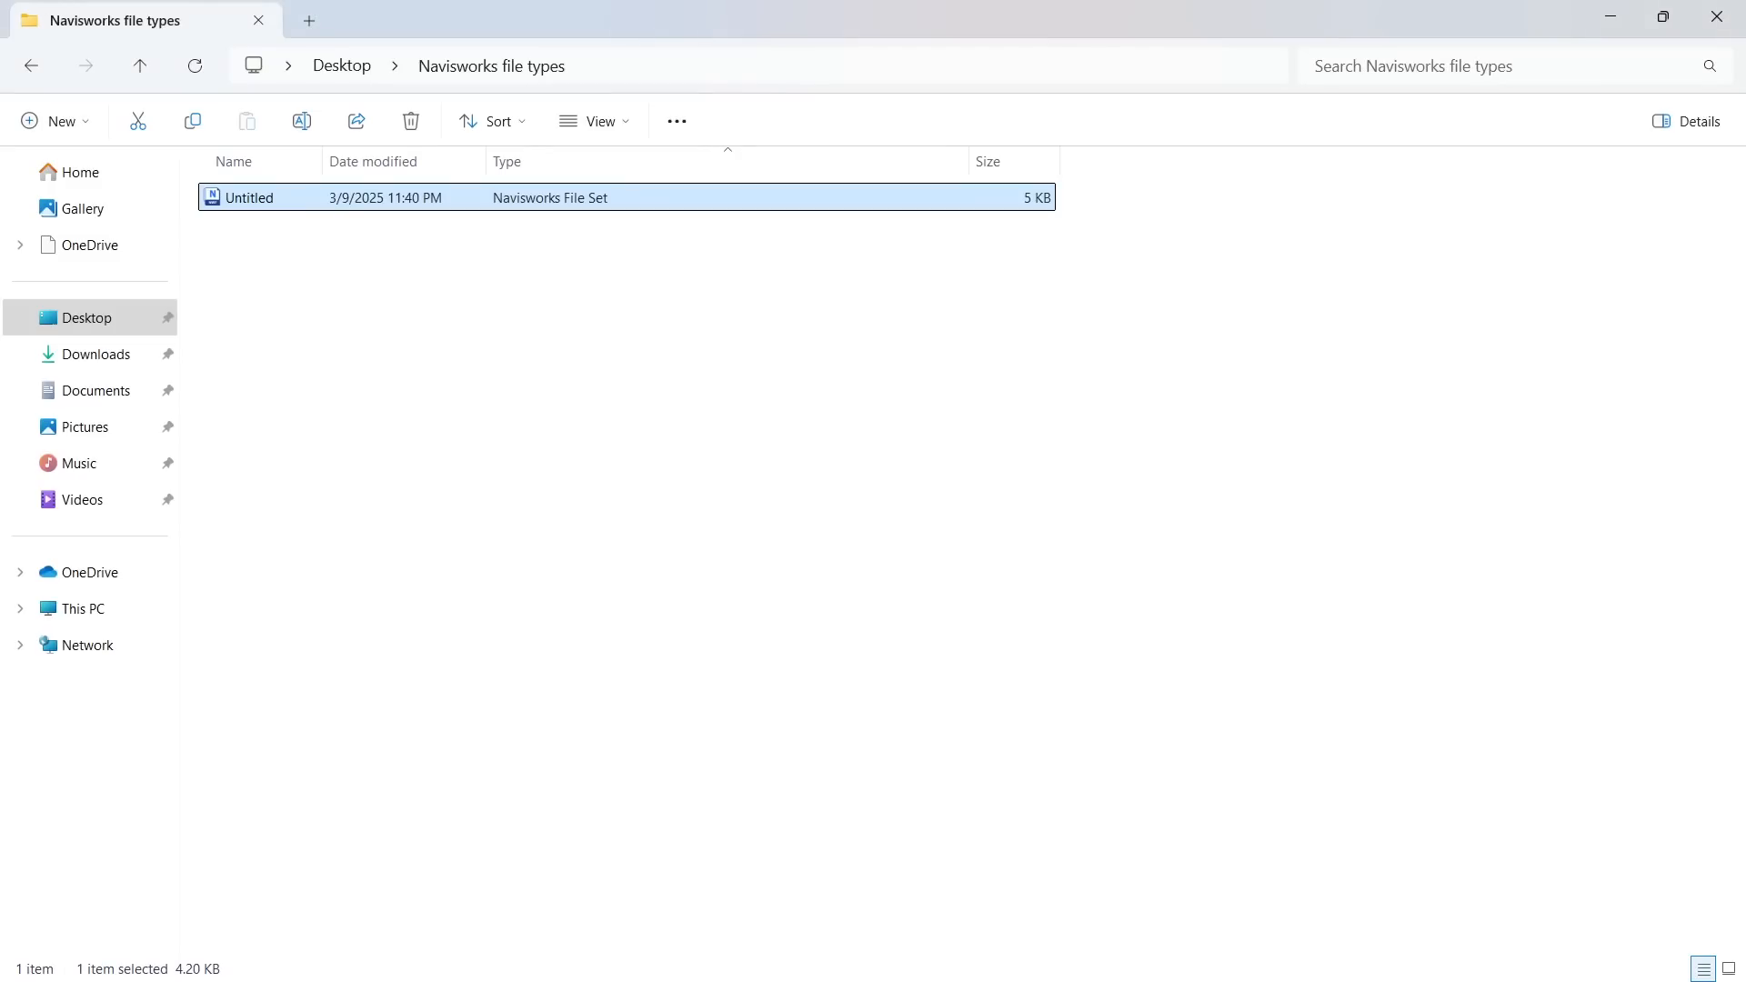
left_click(712, 433)
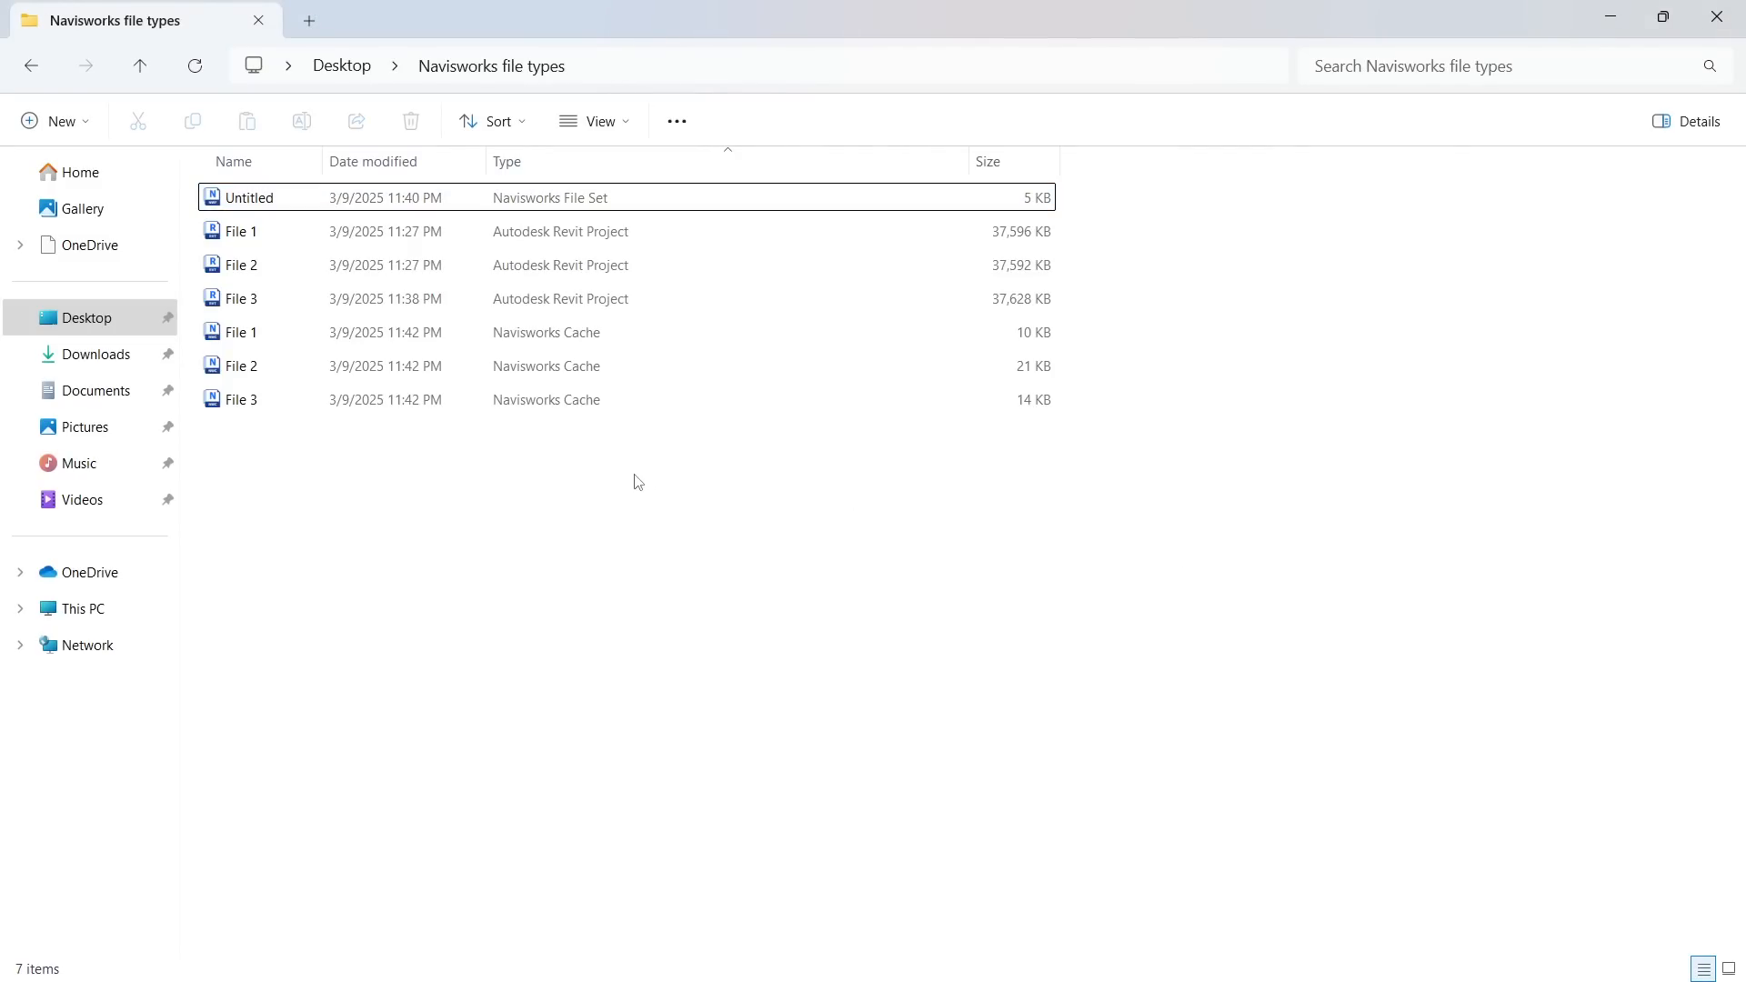
double_click(546, 198)
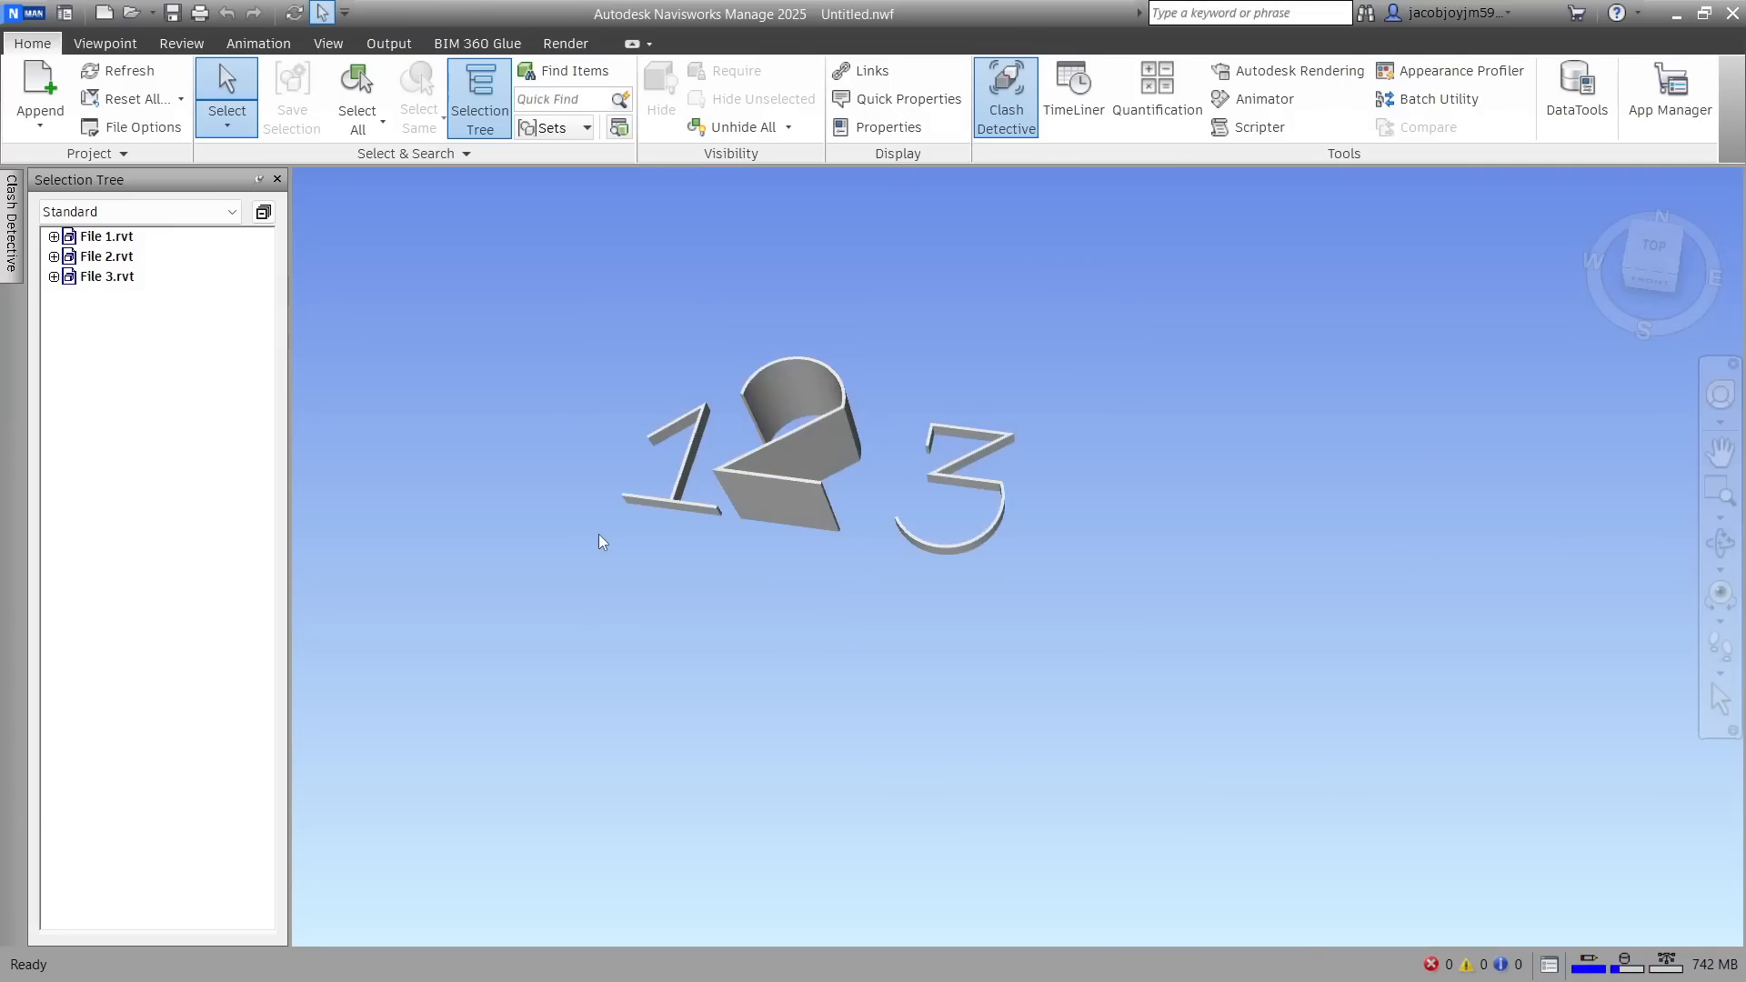
middle_click_drag(730, 460, 812, 485, "shift")
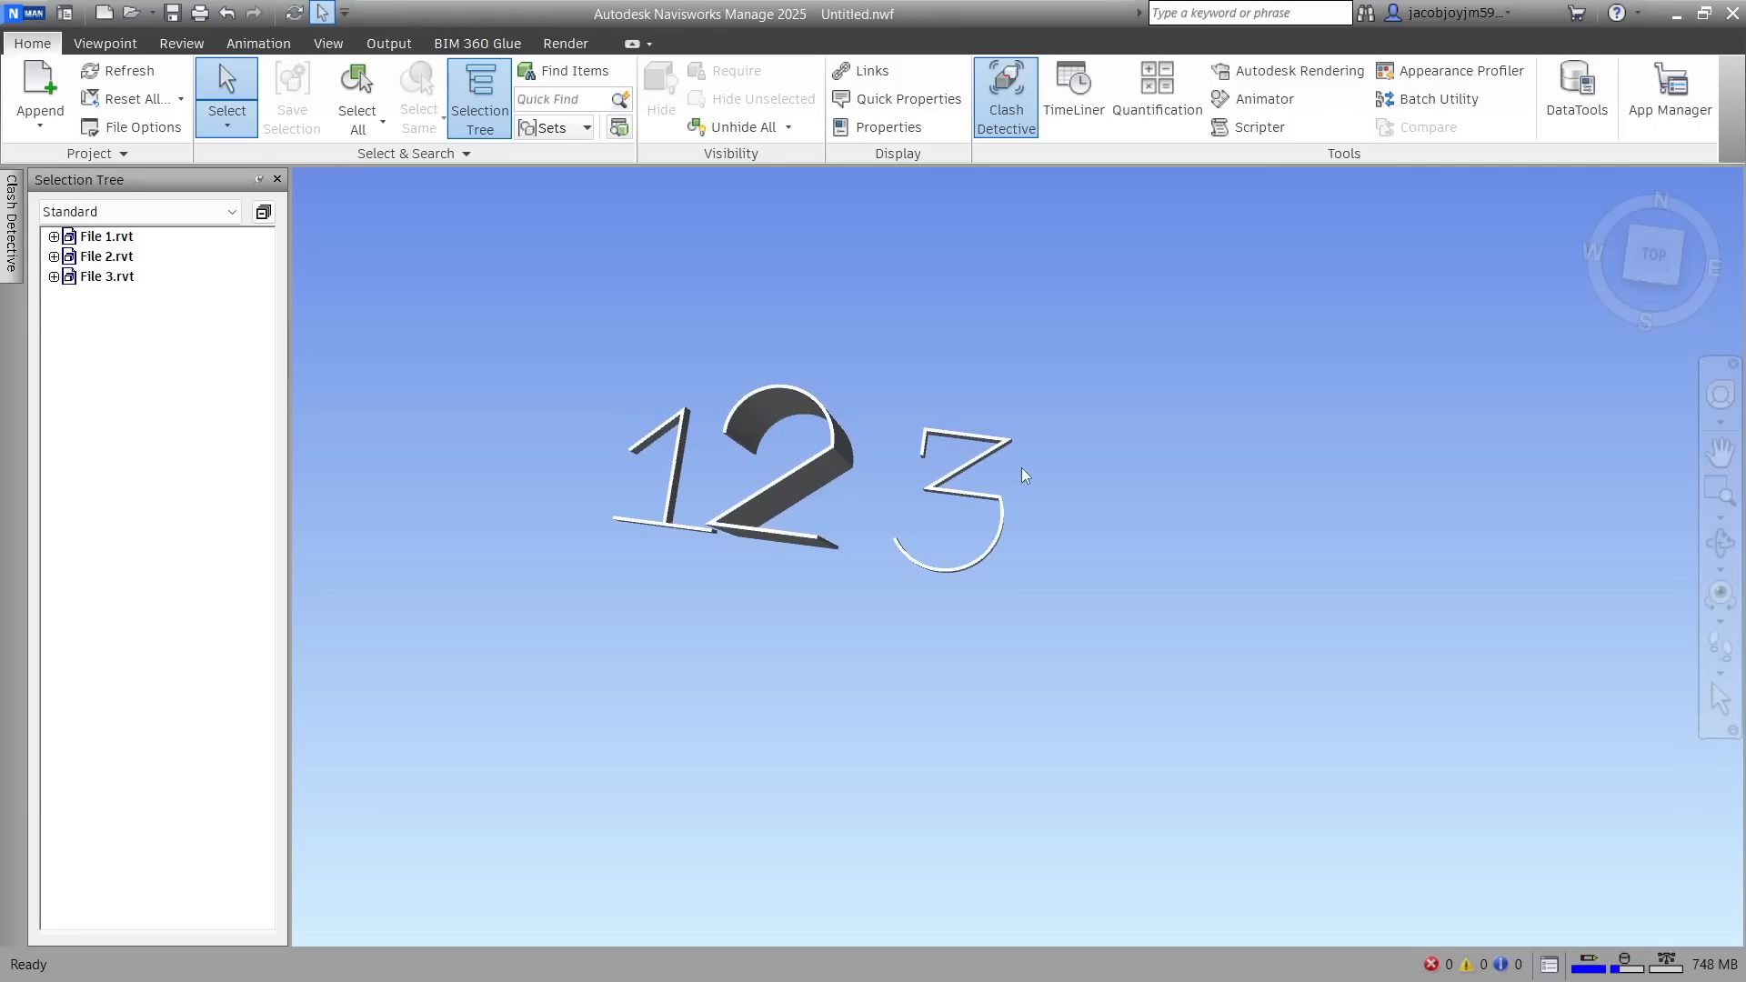
key("alt+Tab")
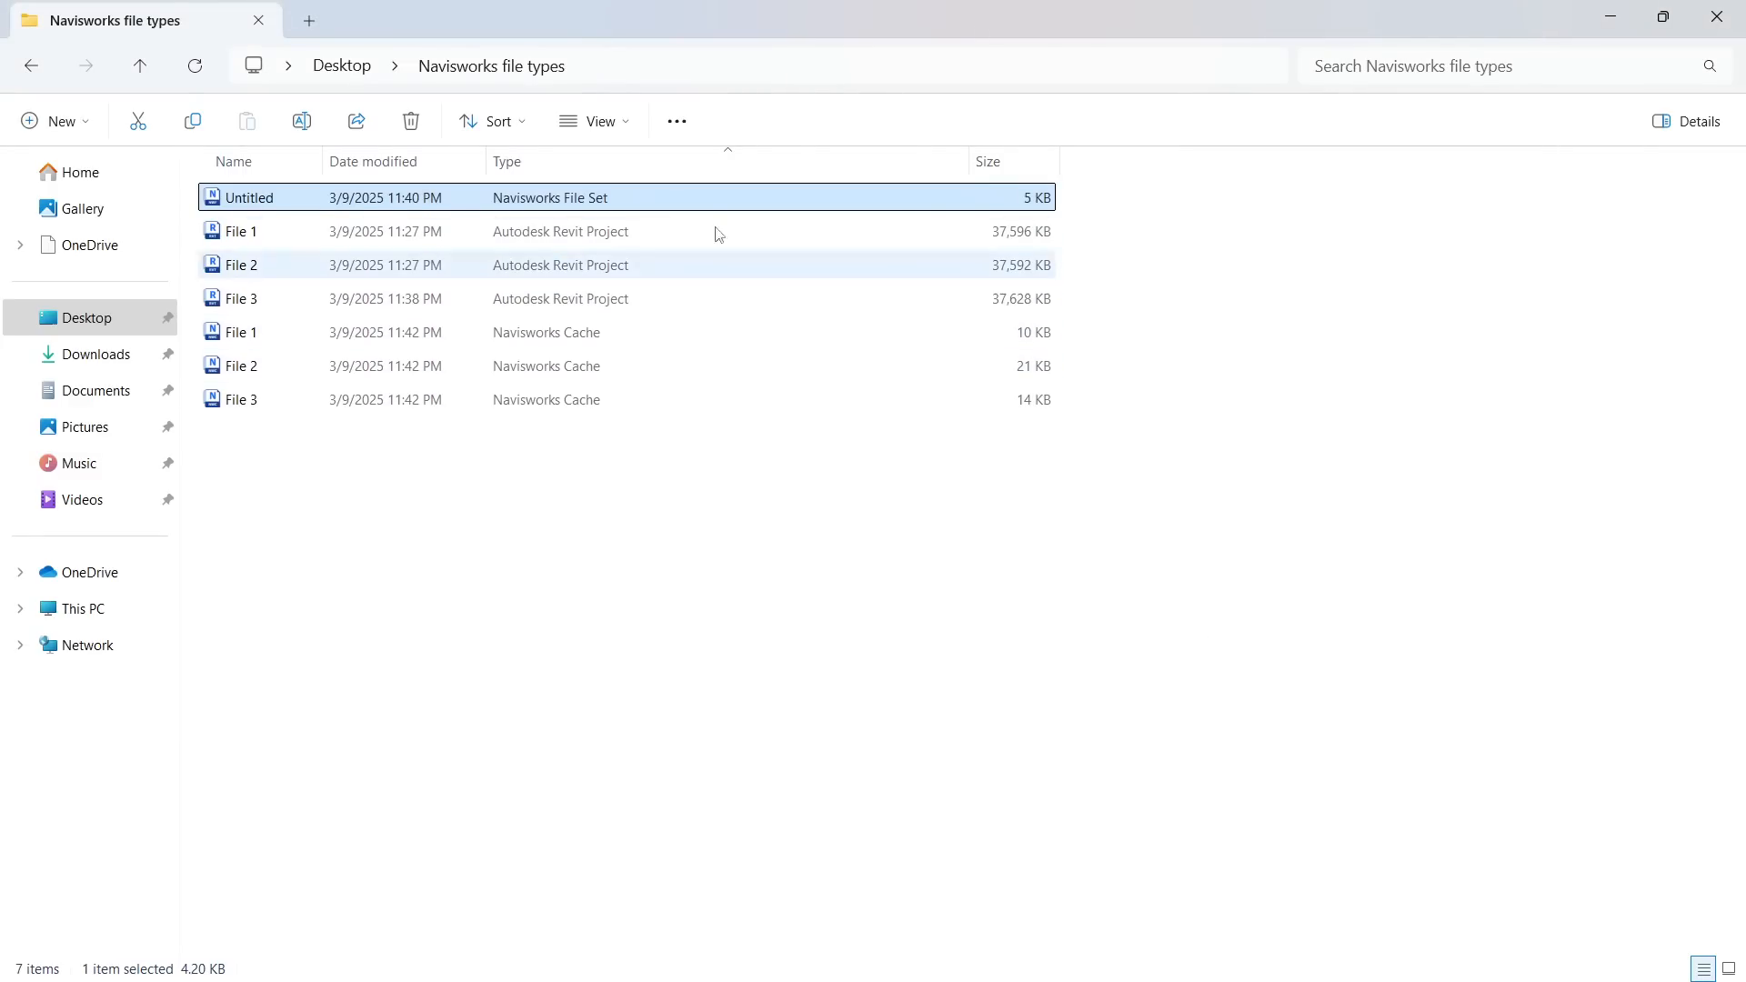
Switch to Navisworks Manage and highlight File 1.rvt, File 2.rvt and File 3.rvt one after another in the model
left_click(1613, 13)
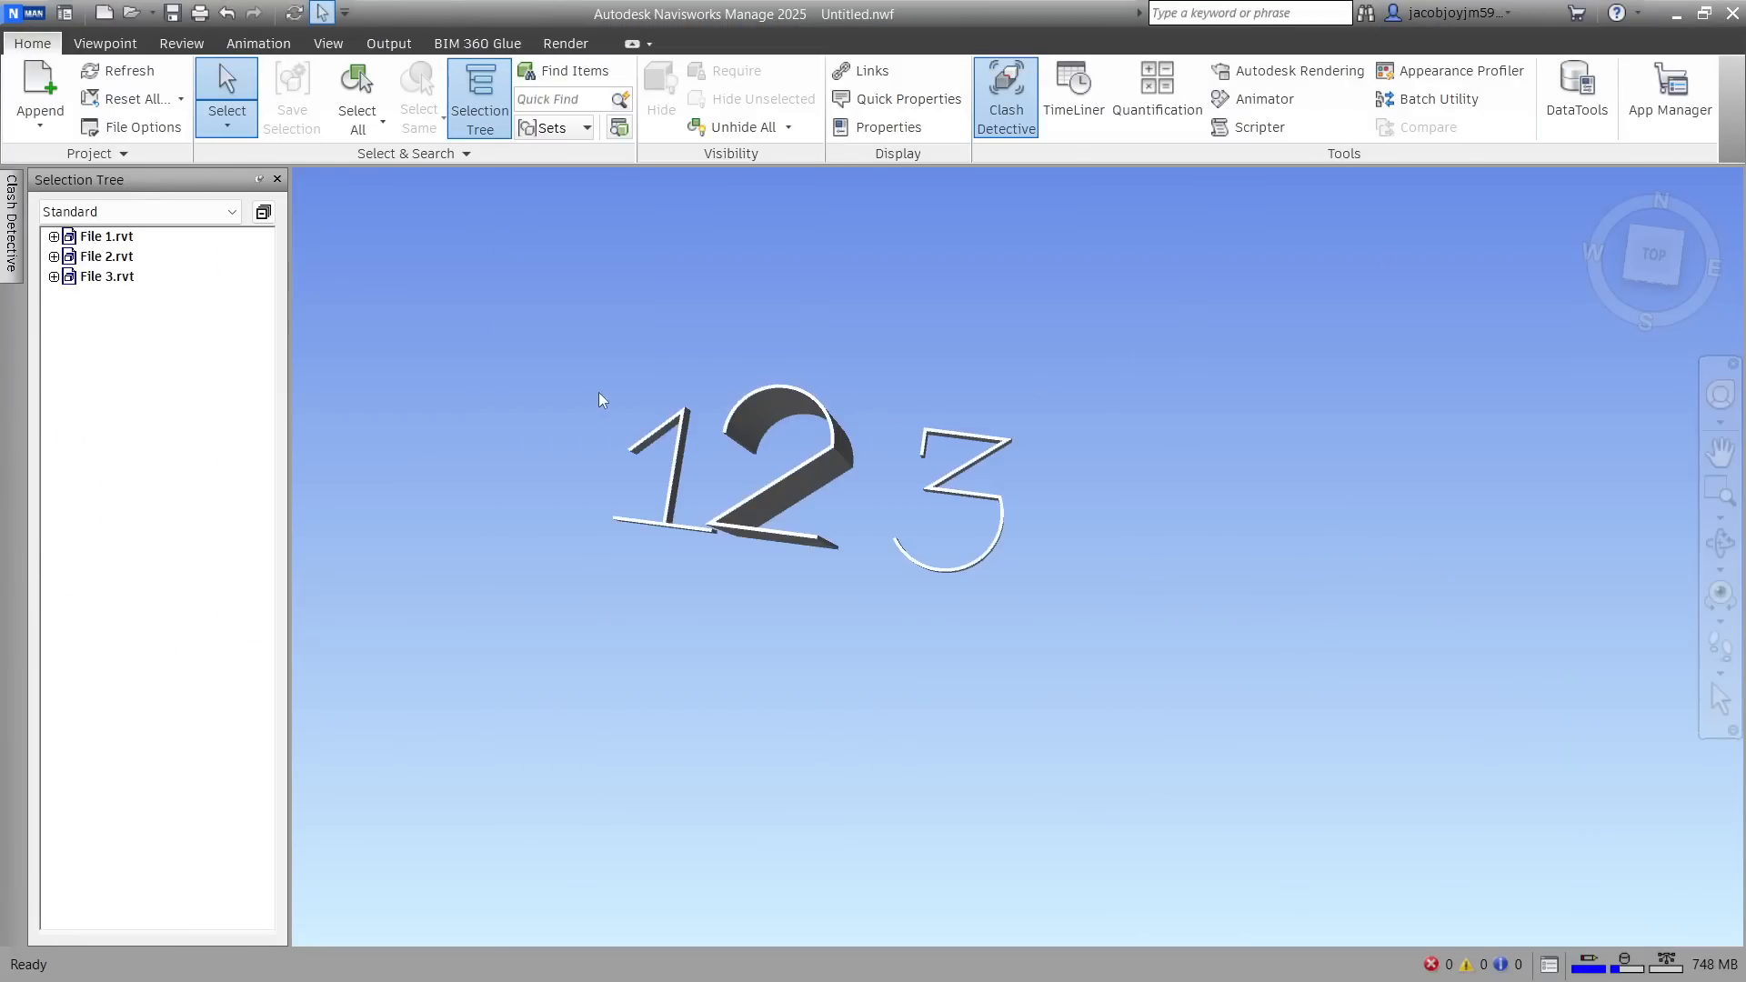
left_click(121, 242)
left_click(123, 258)
left_click(126, 278)
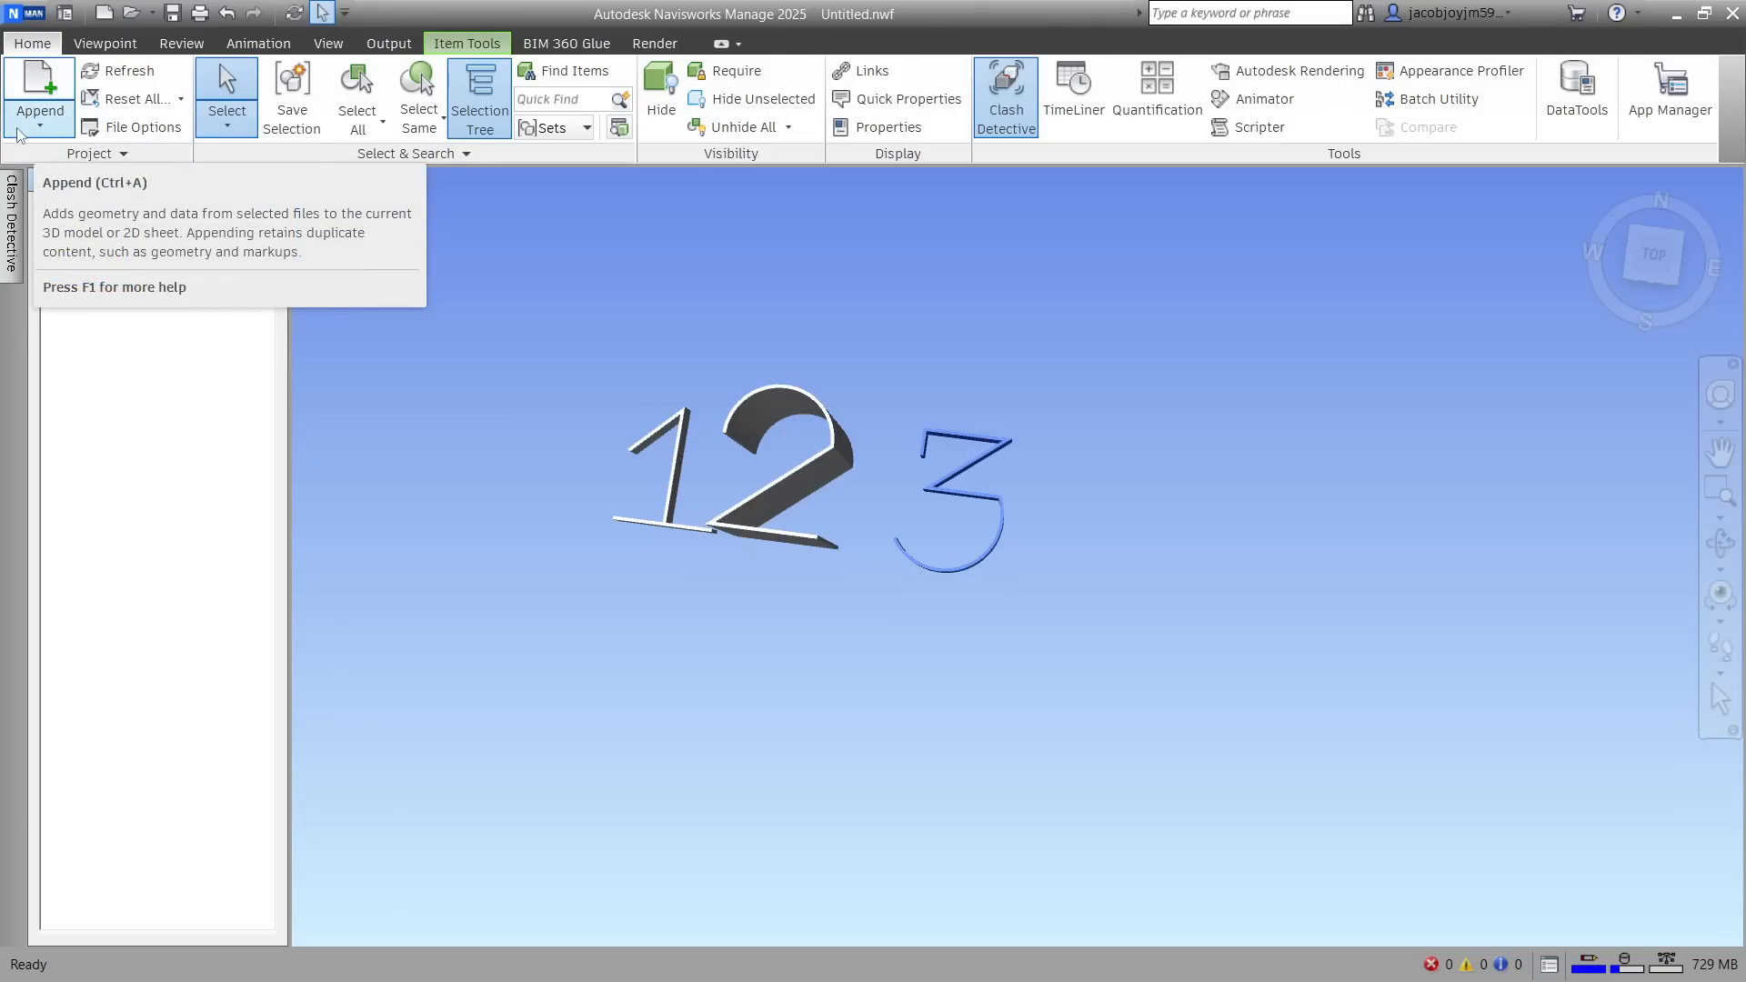
Save the combined model in the Navisworks file types folder as Untitled in Navisworks 2016-2025 (*.nwd) format
left_click(31, 20)
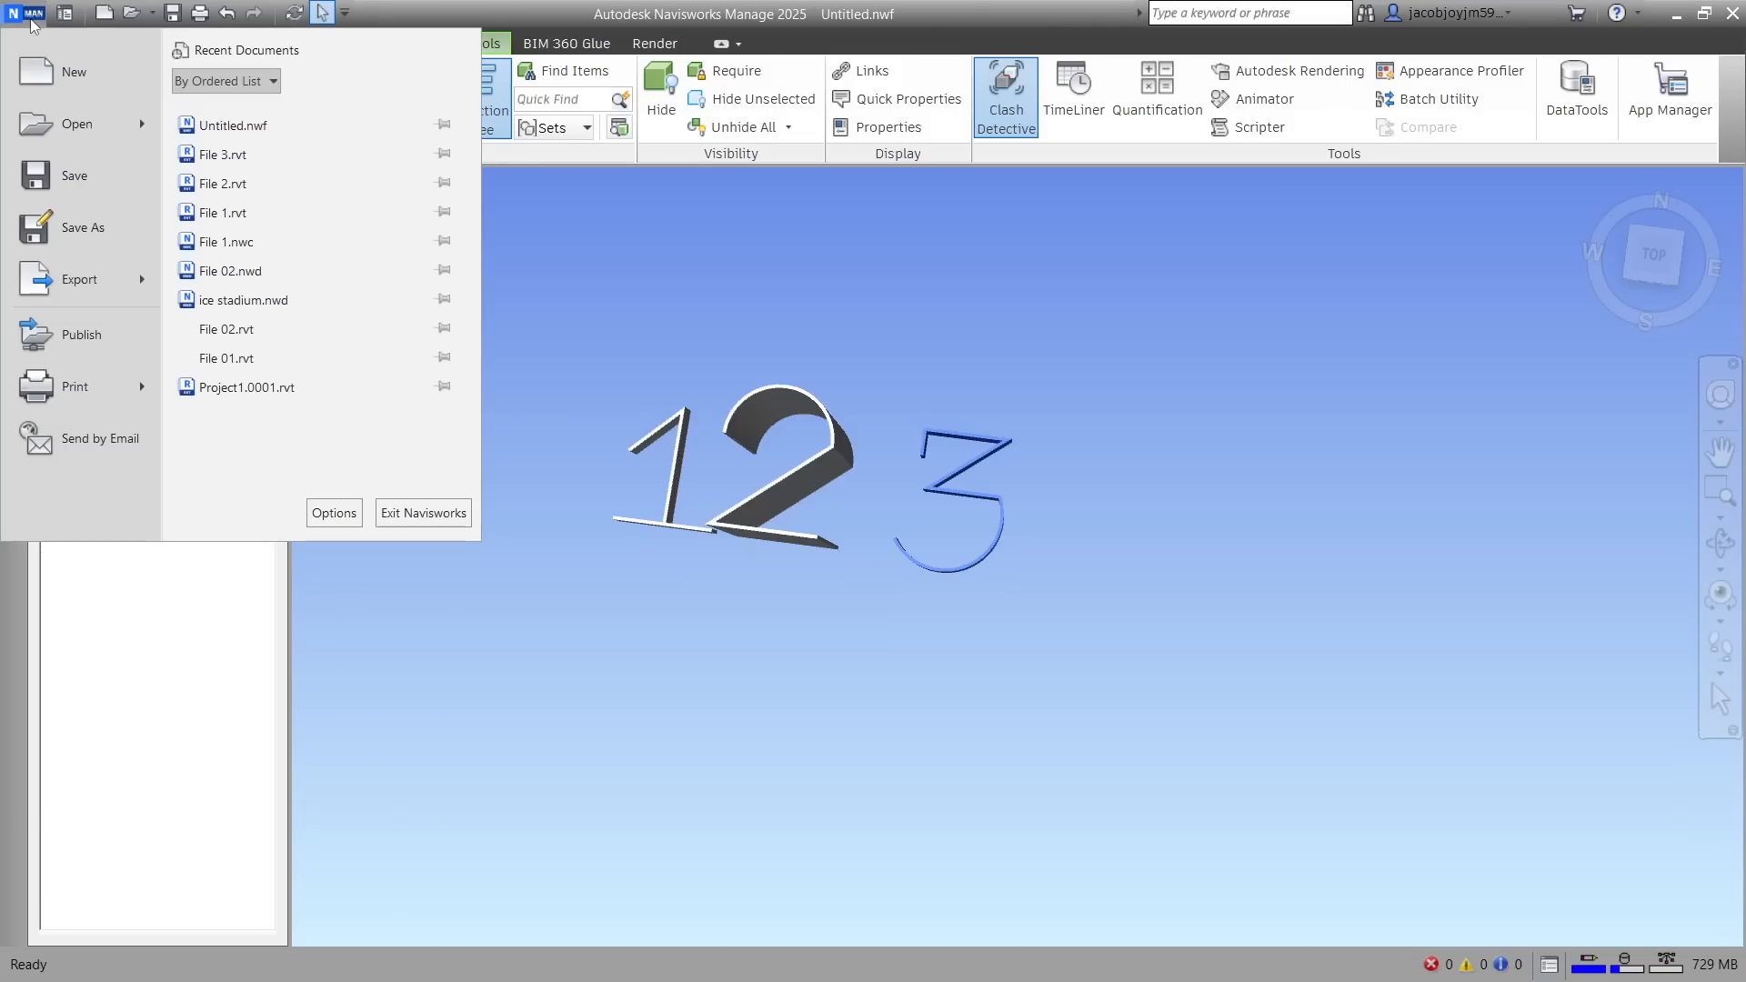
left_click(82, 227)
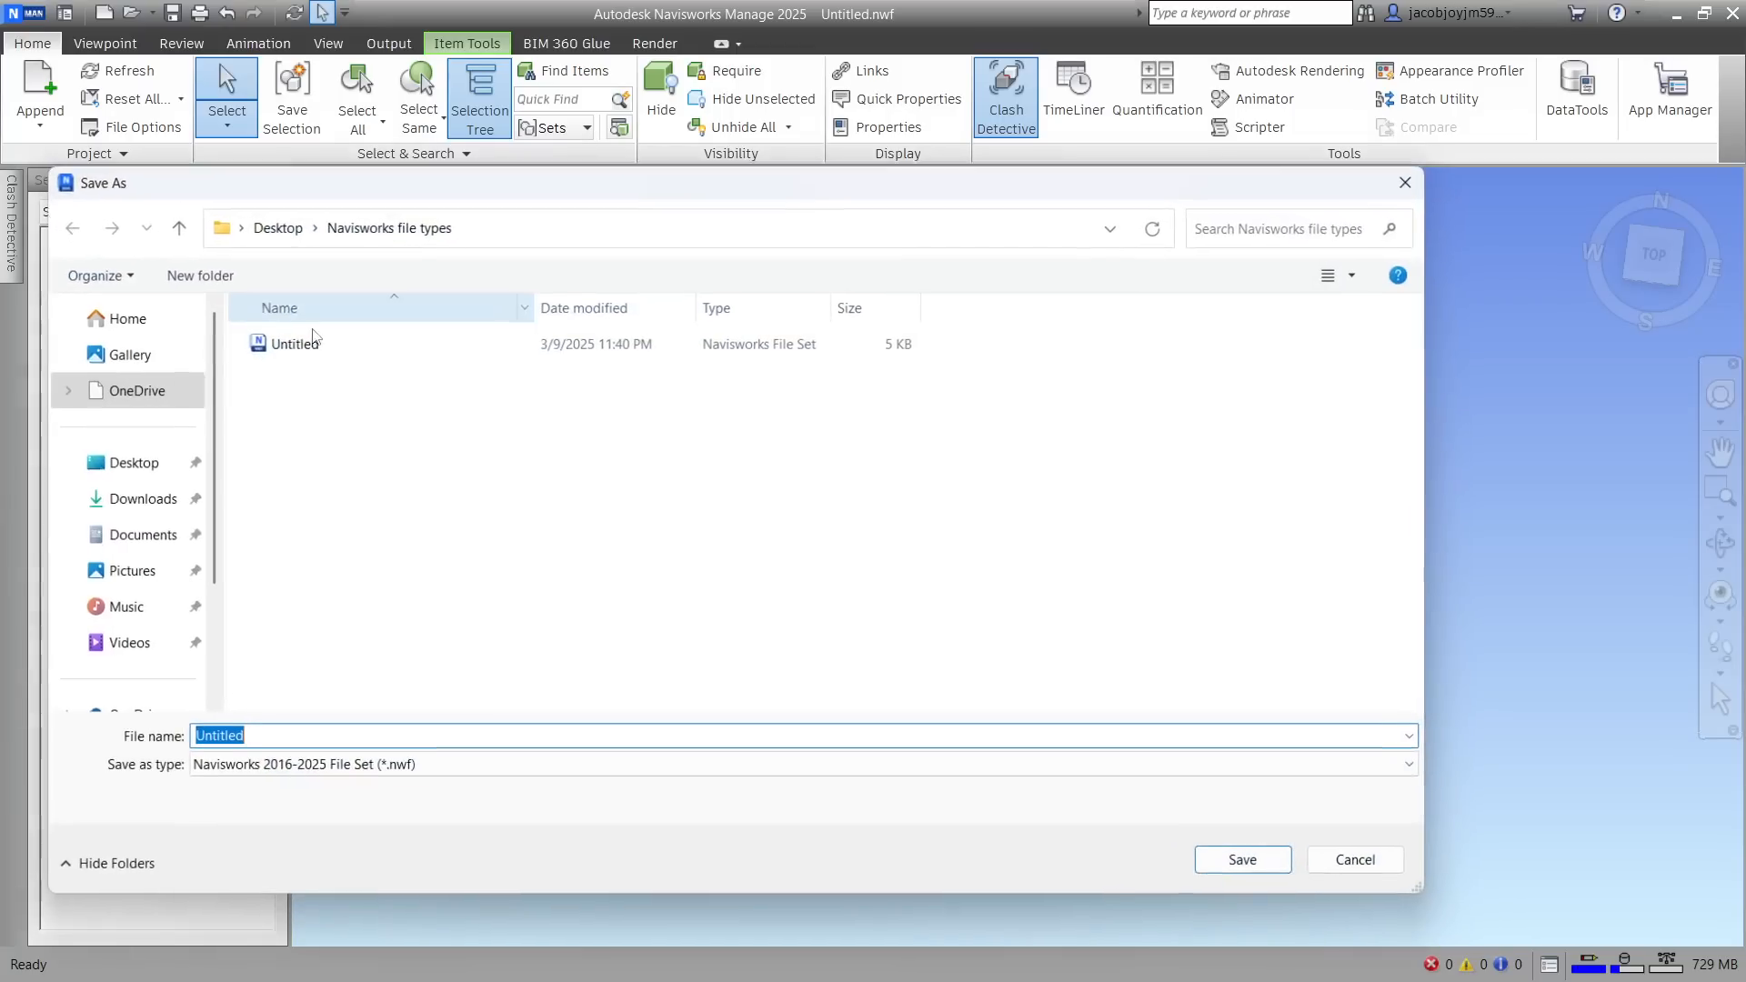
left_click(444, 767)
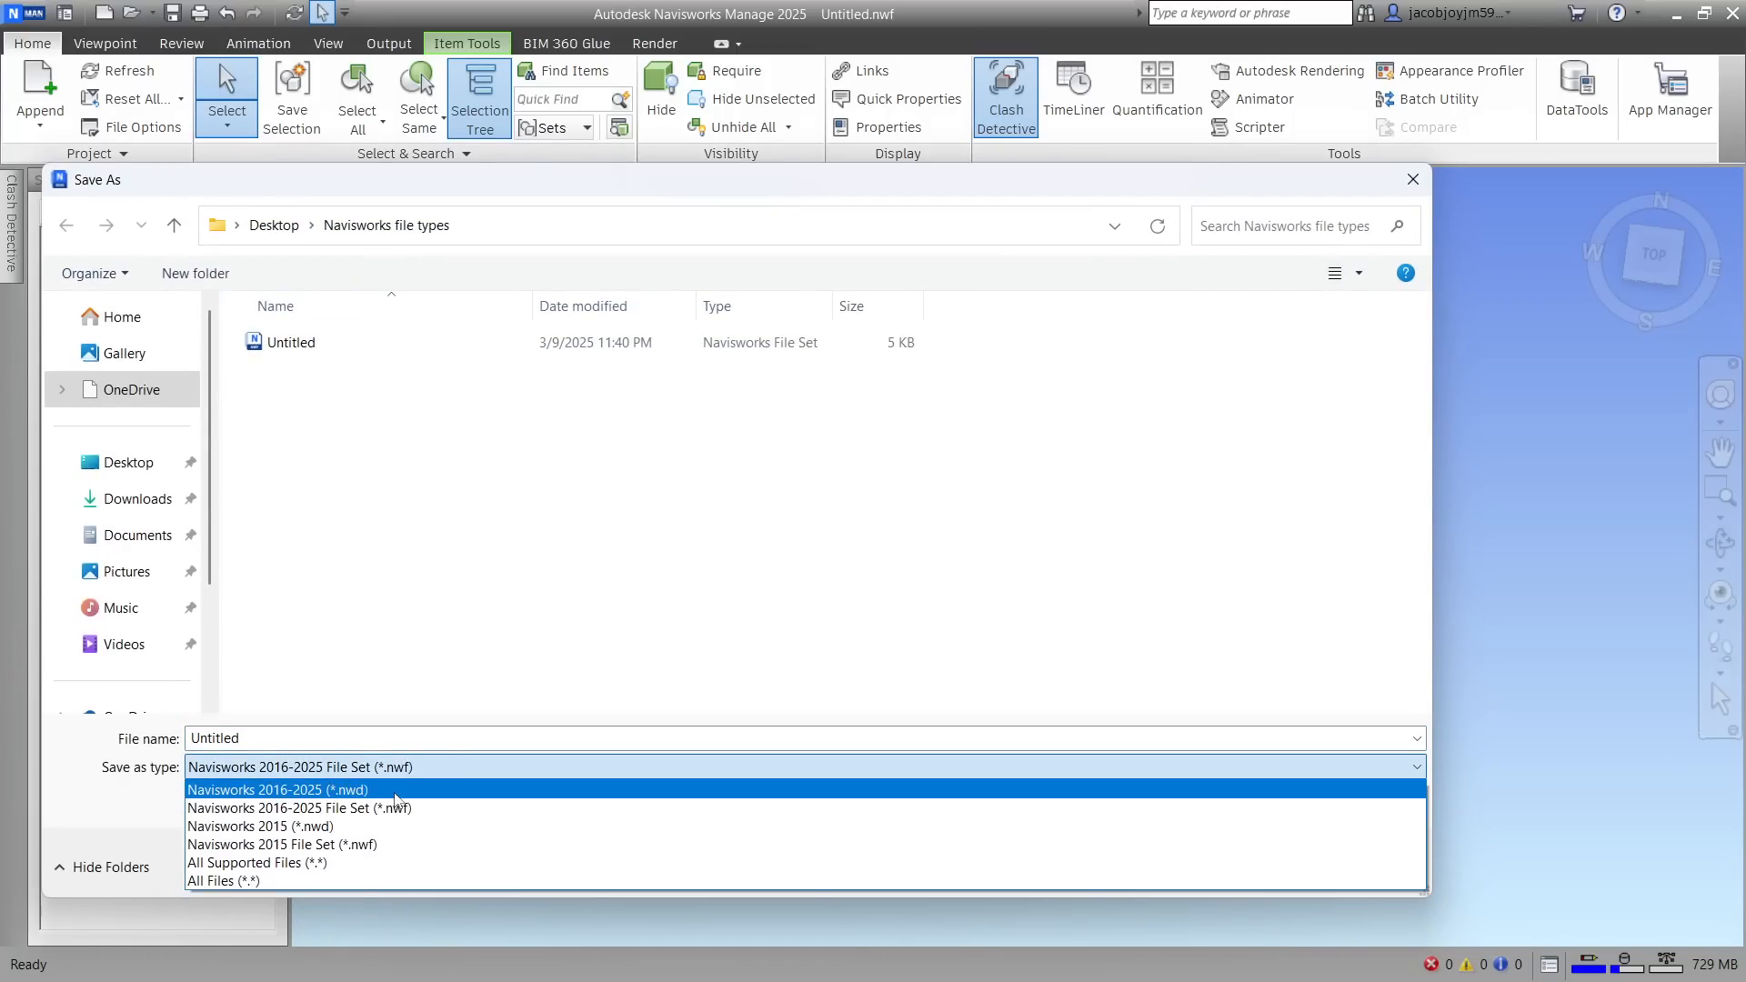
left_click(400, 789)
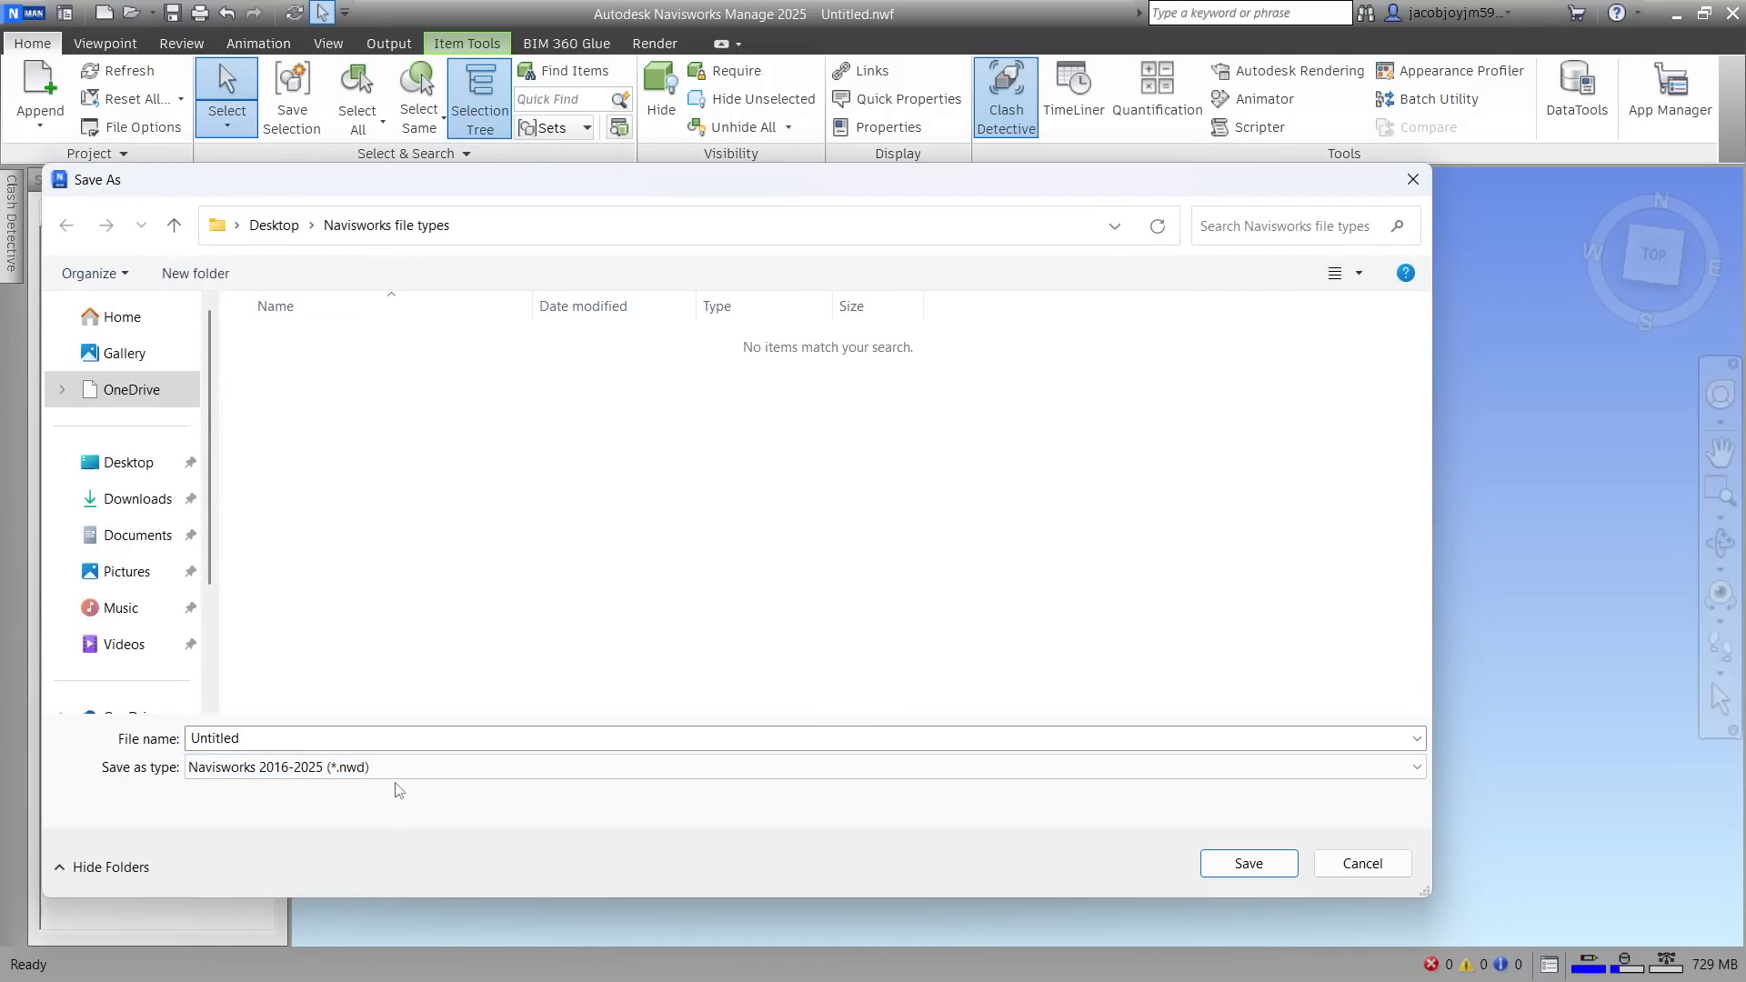
left_click(1248, 864)
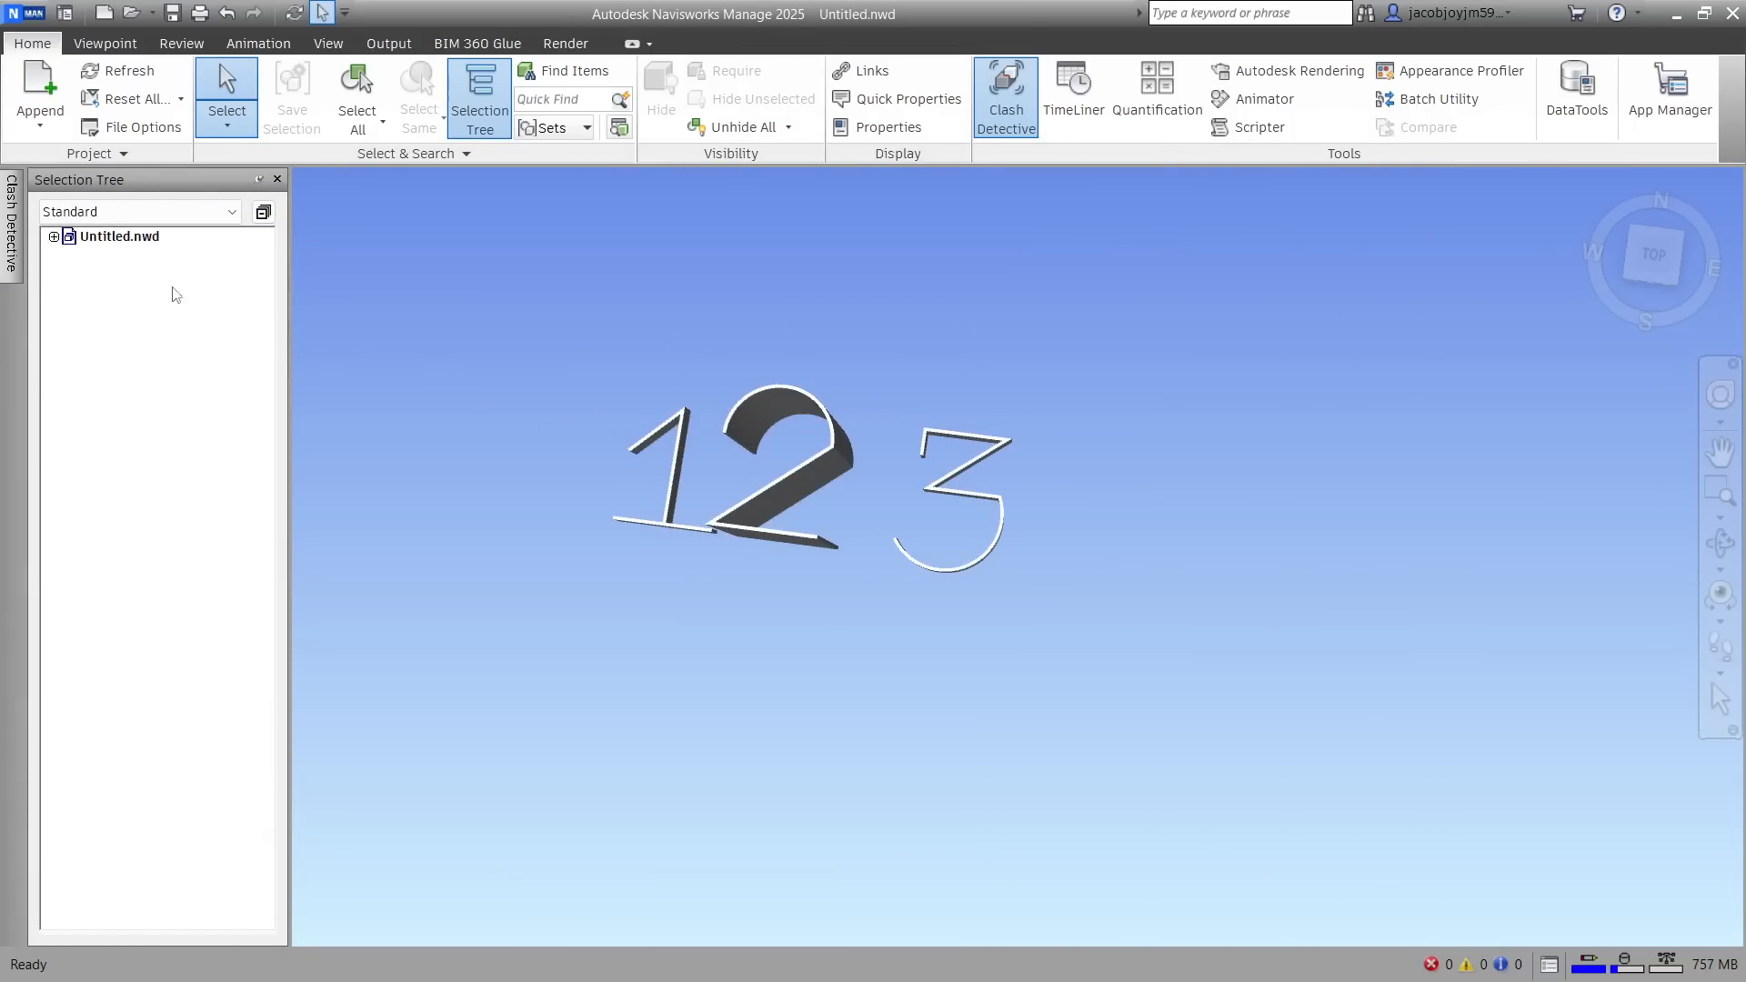
Examine which source files are nested inside Untitled.nwd, and close Navisworks Manage
left_click(127, 238)
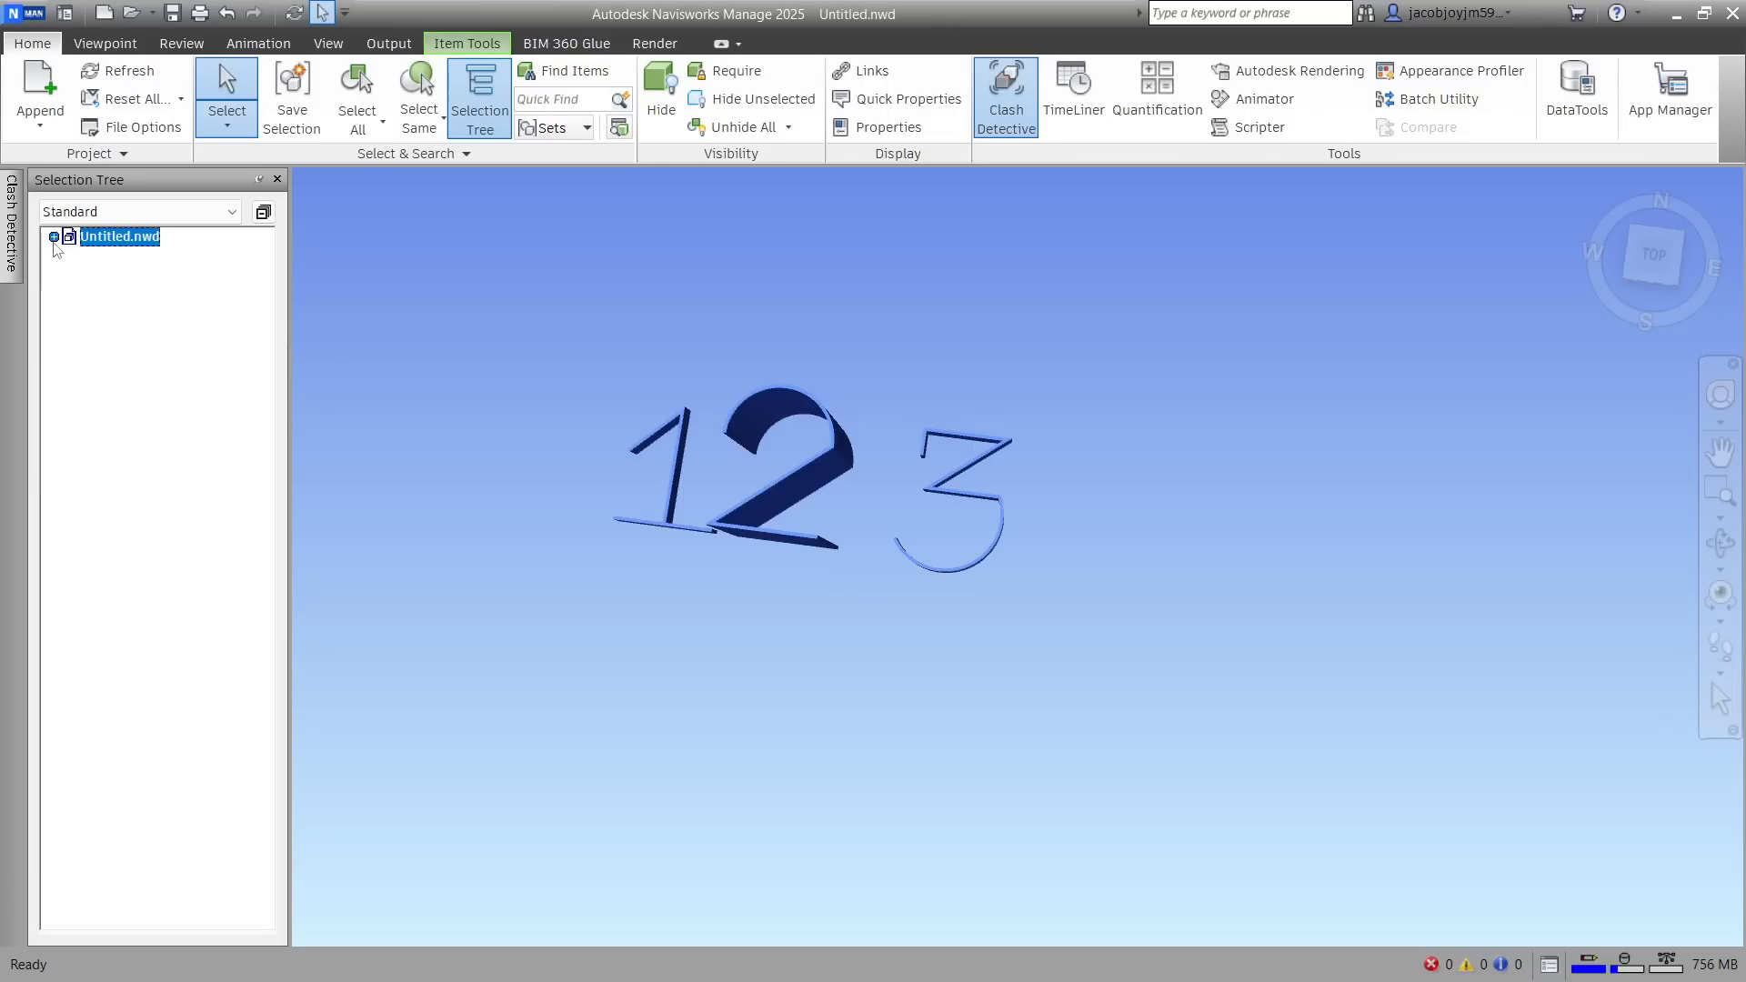
left_click(53, 237)
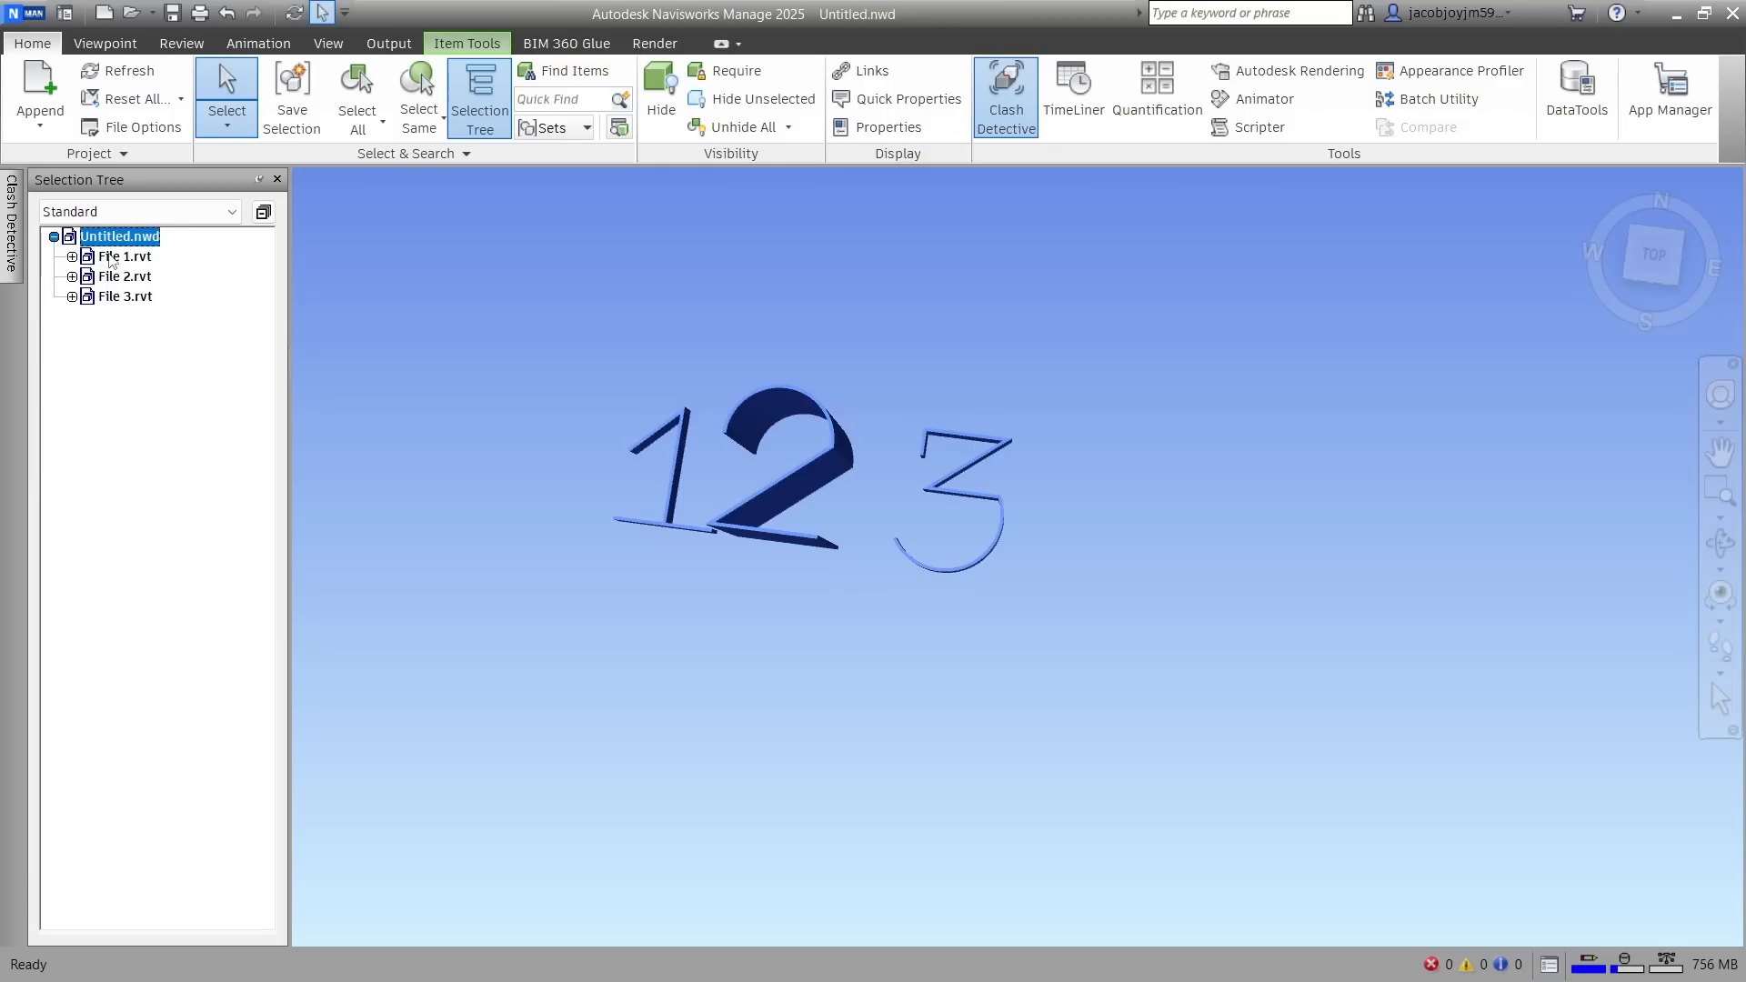
left_click(125, 277)
left_click(125, 308)
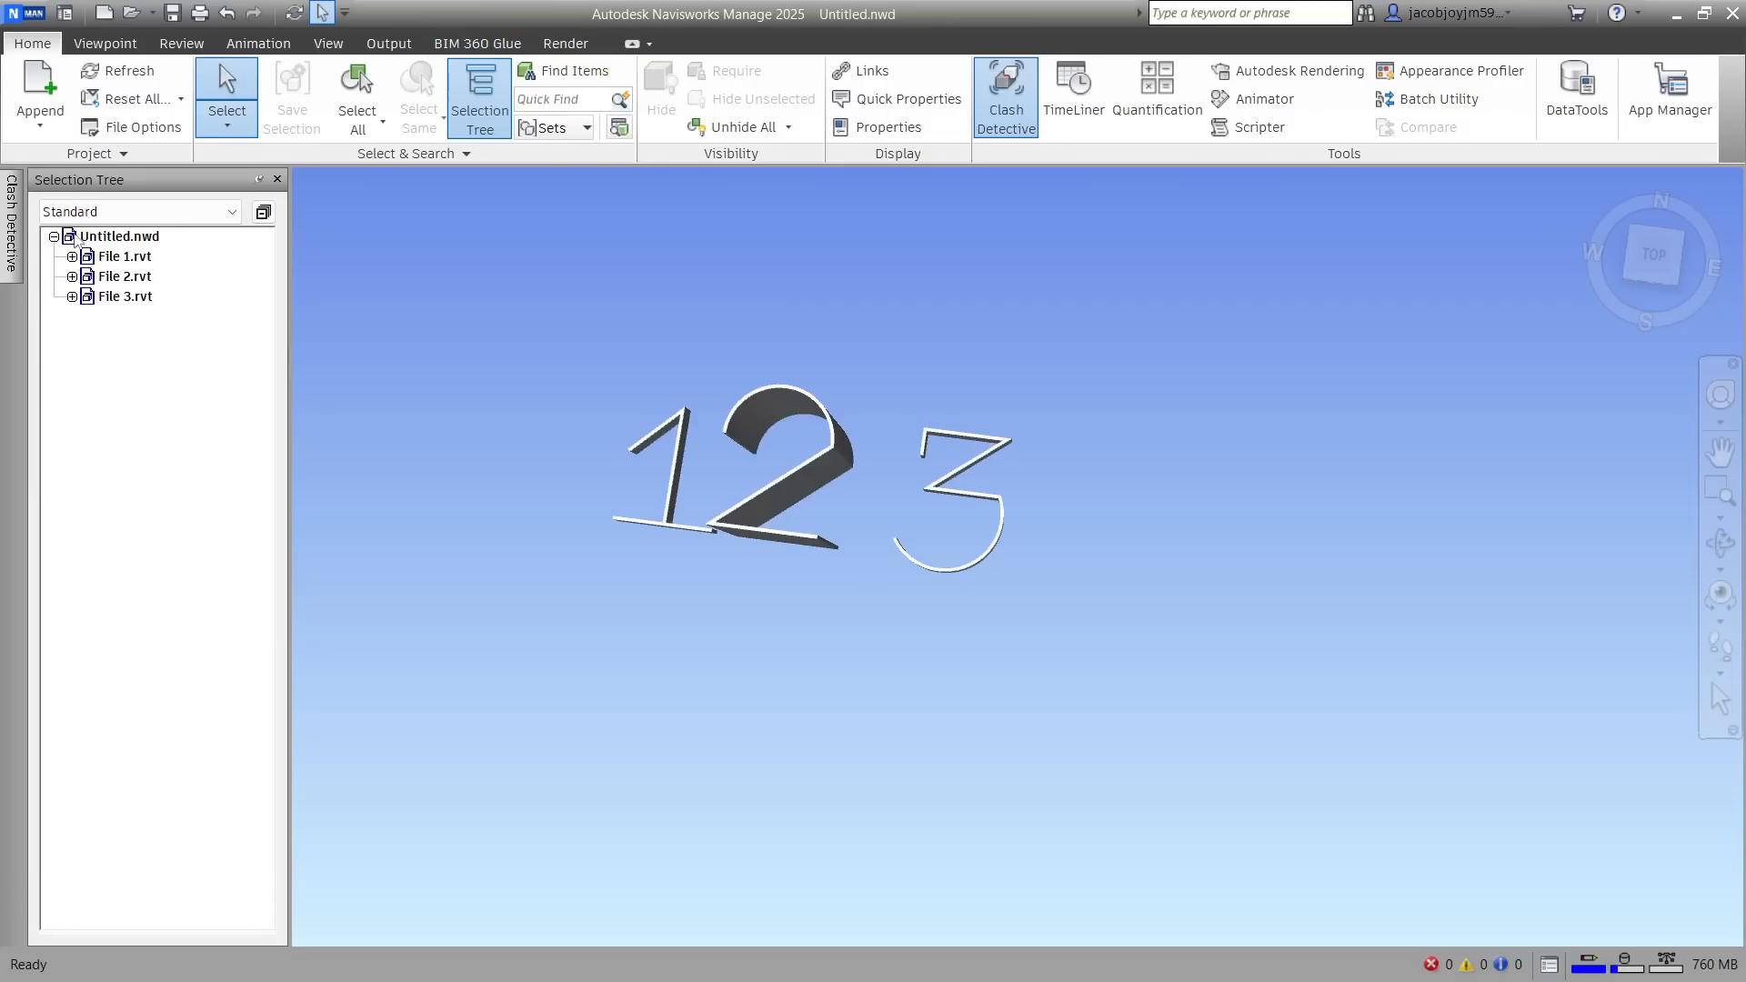
left_click(107, 239)
left_click(54, 238)
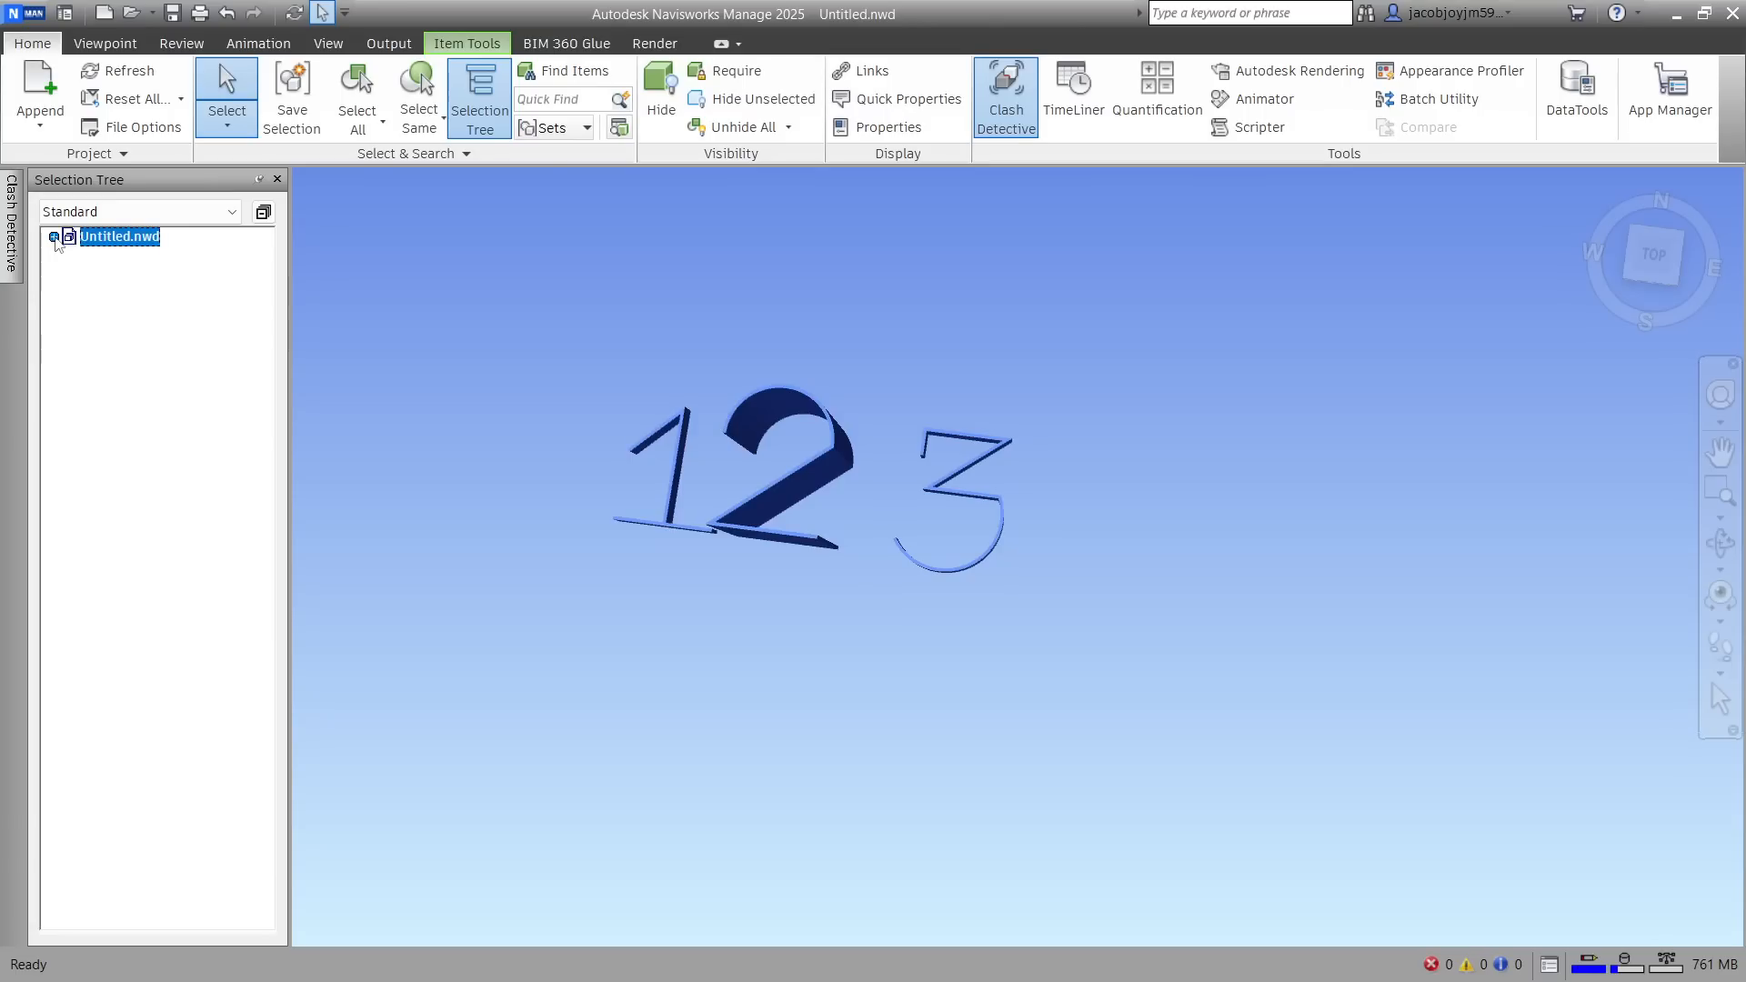
left_click(762, 257)
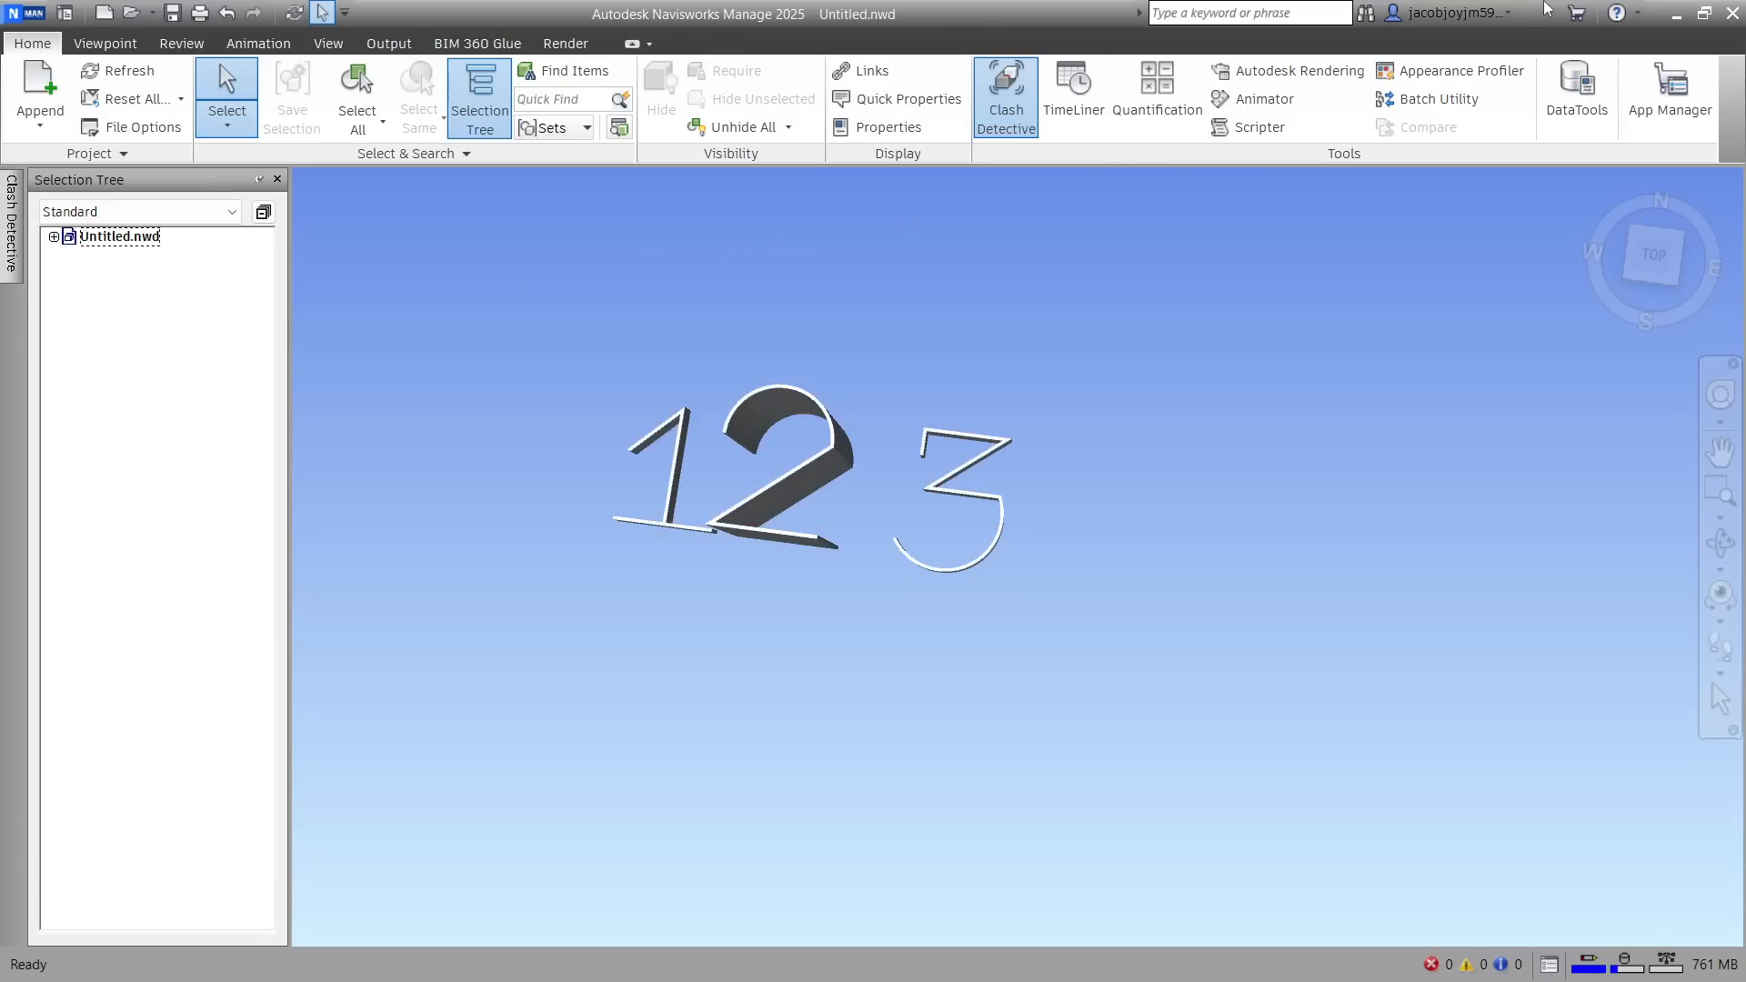
left_click(1728, 13)
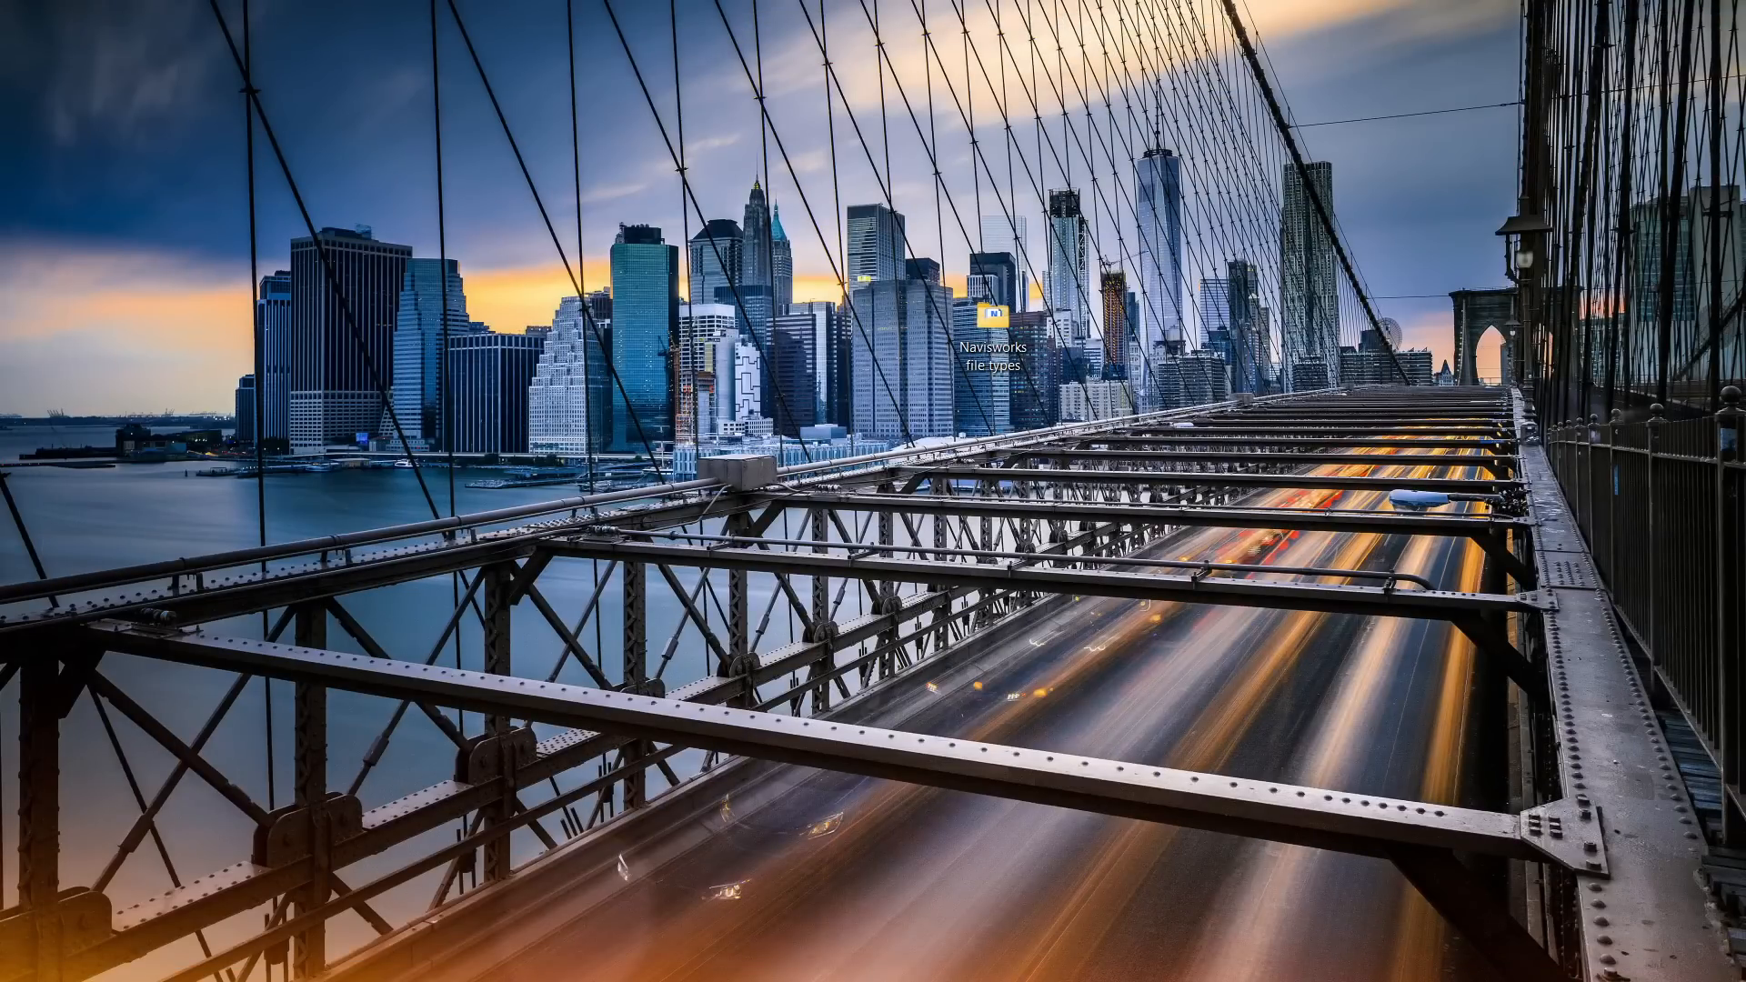
In the project folder, delete the three Revit projects, their Navisworks Cache files and the Untitled file set, keeping only the Navisworks Document
key("alt+Tab")
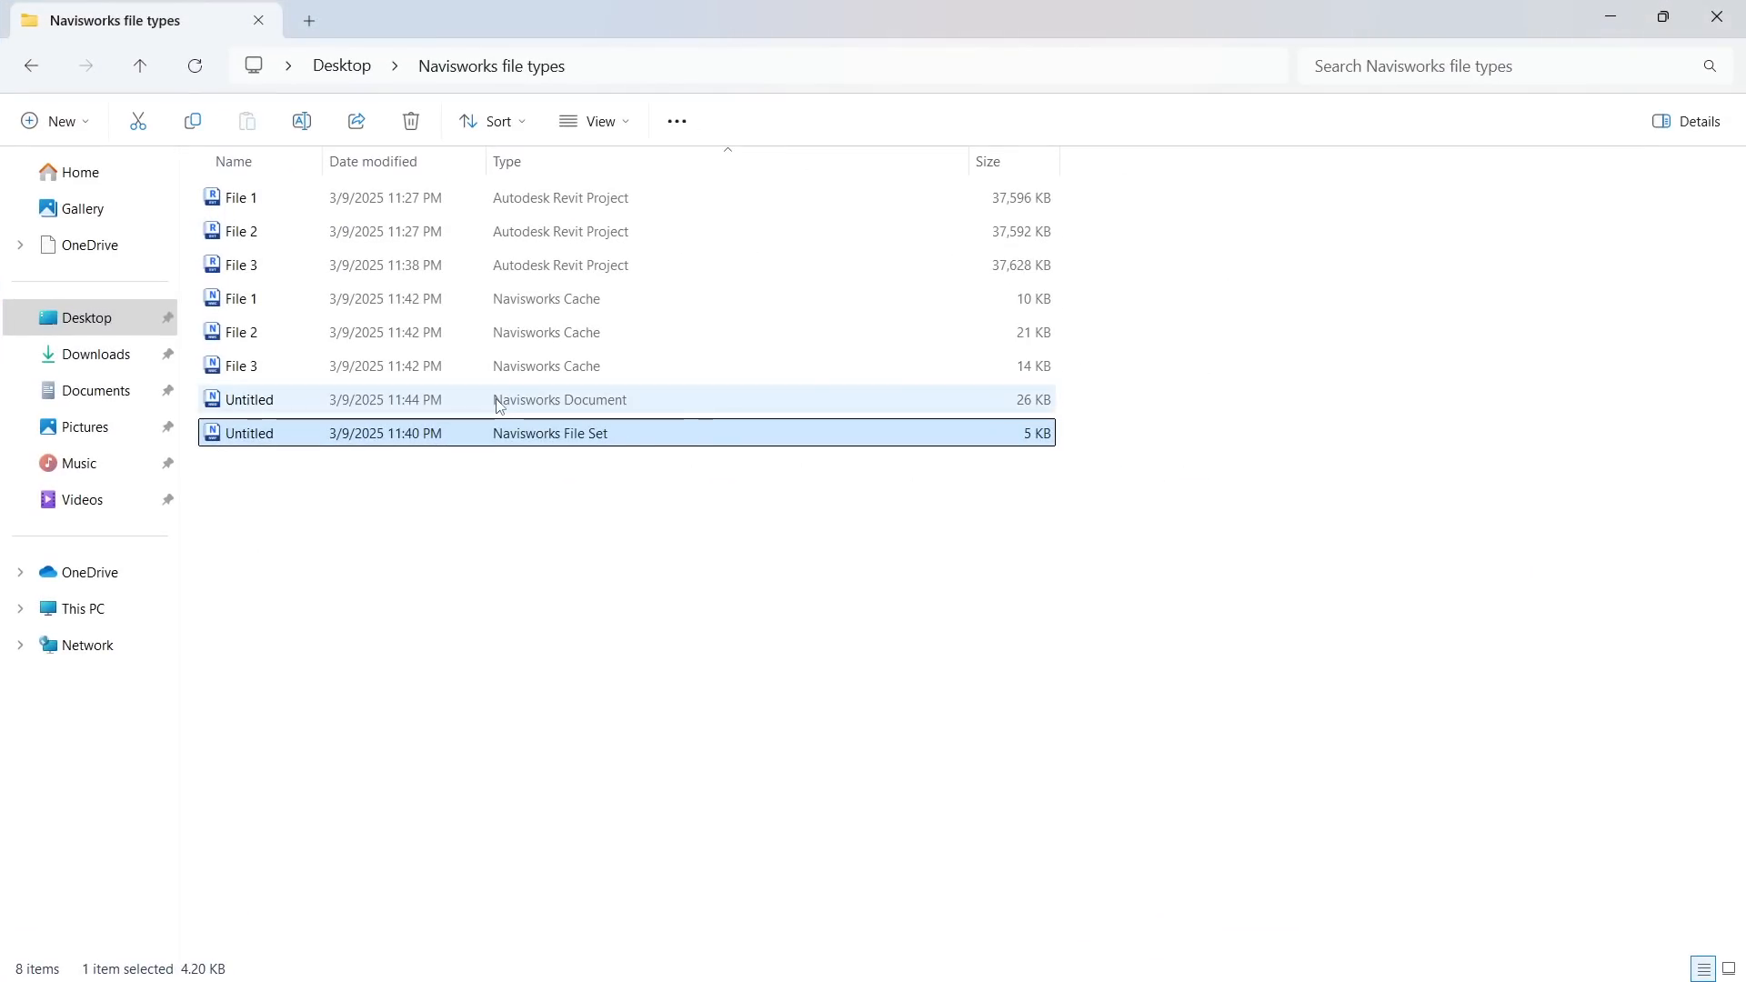
left_click(565, 368)
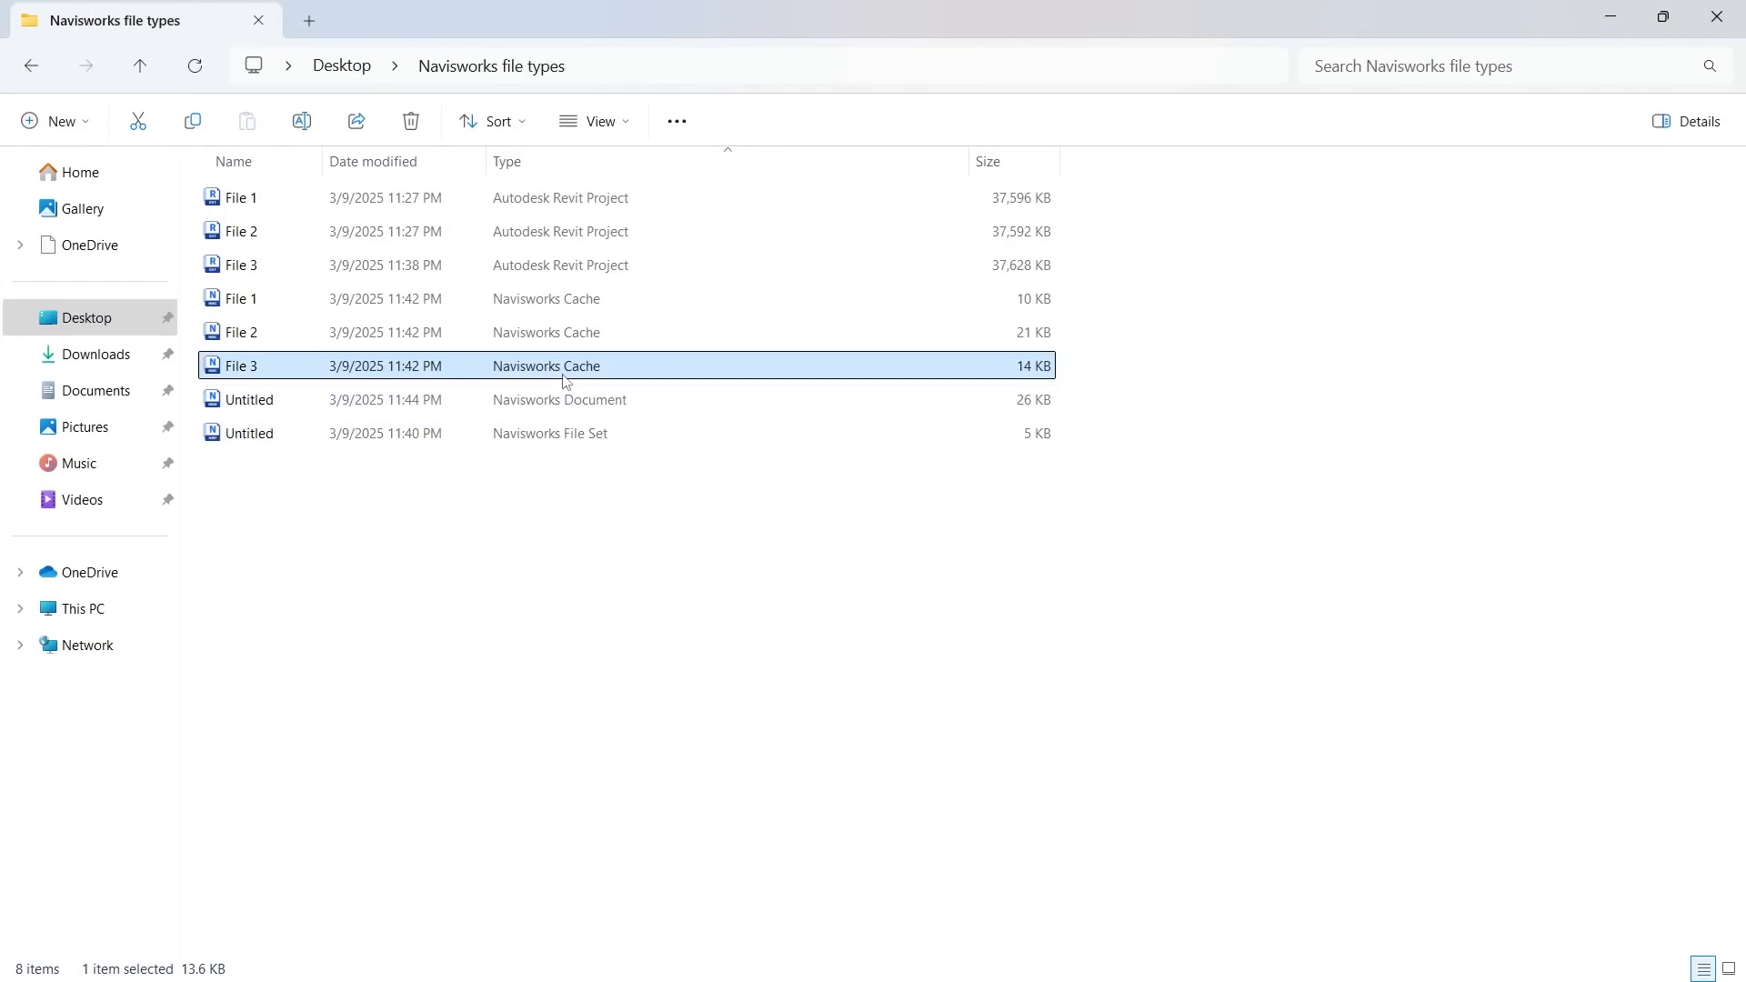
left_click(604, 200, "shift")
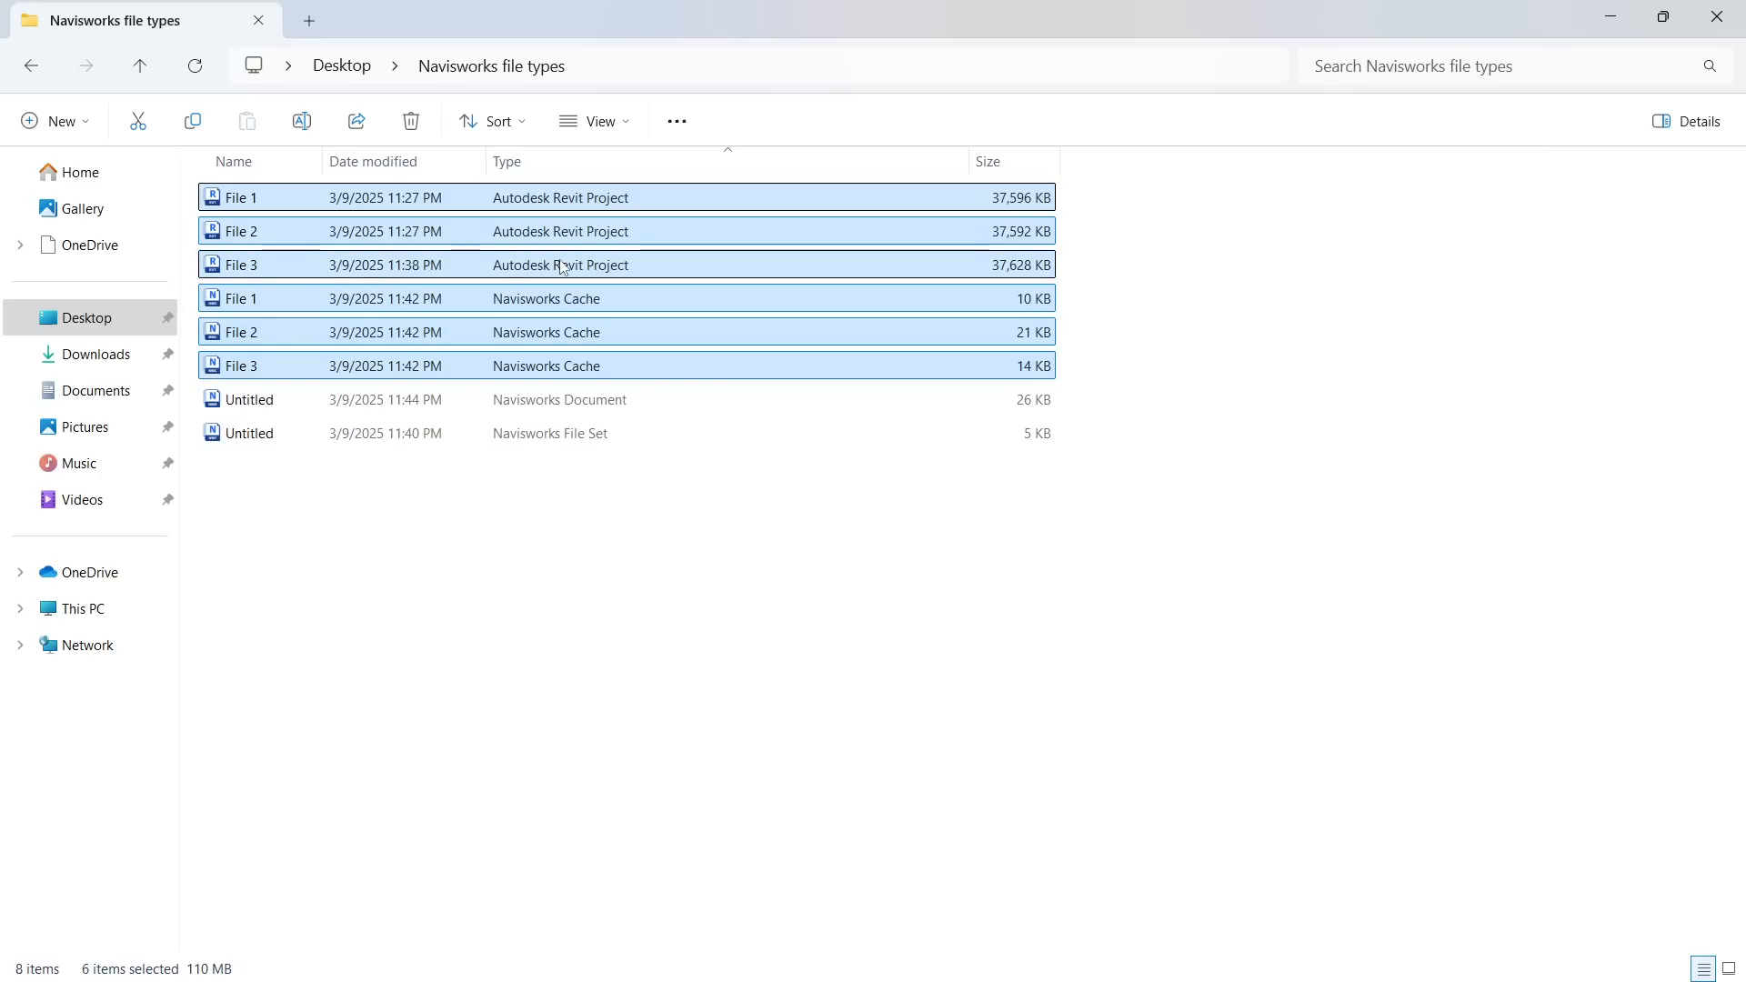
key("Delete")
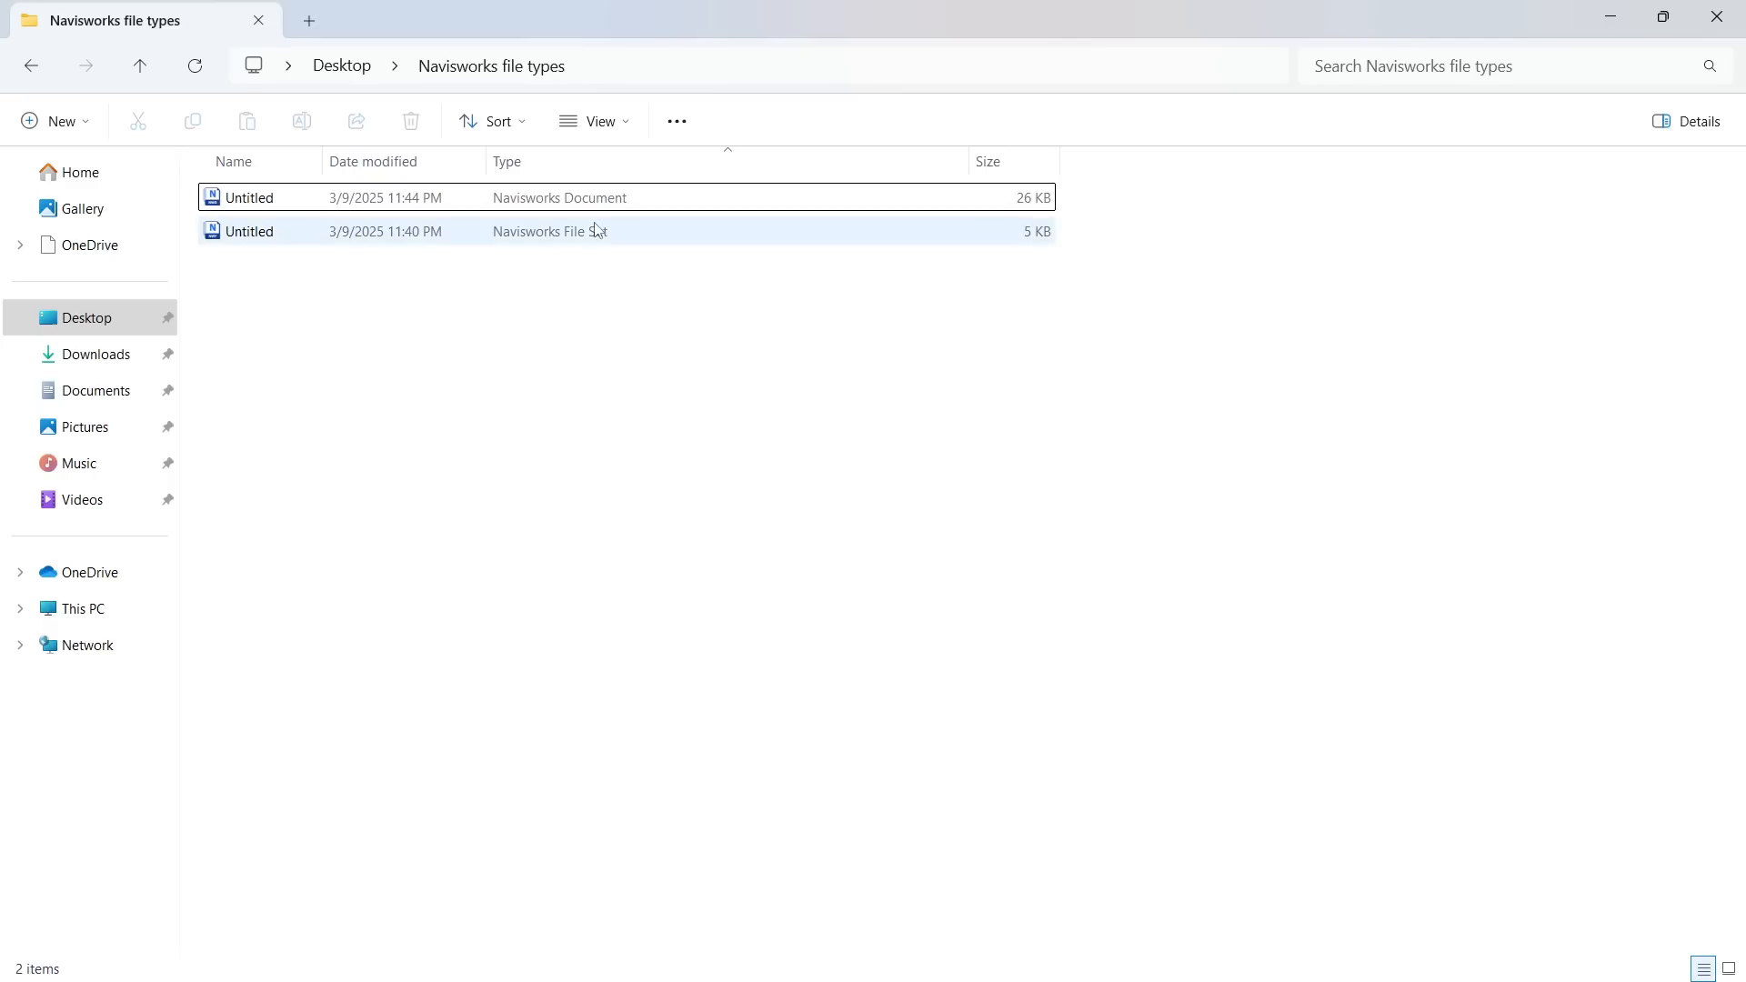
left_click(557, 232)
key("Delete")
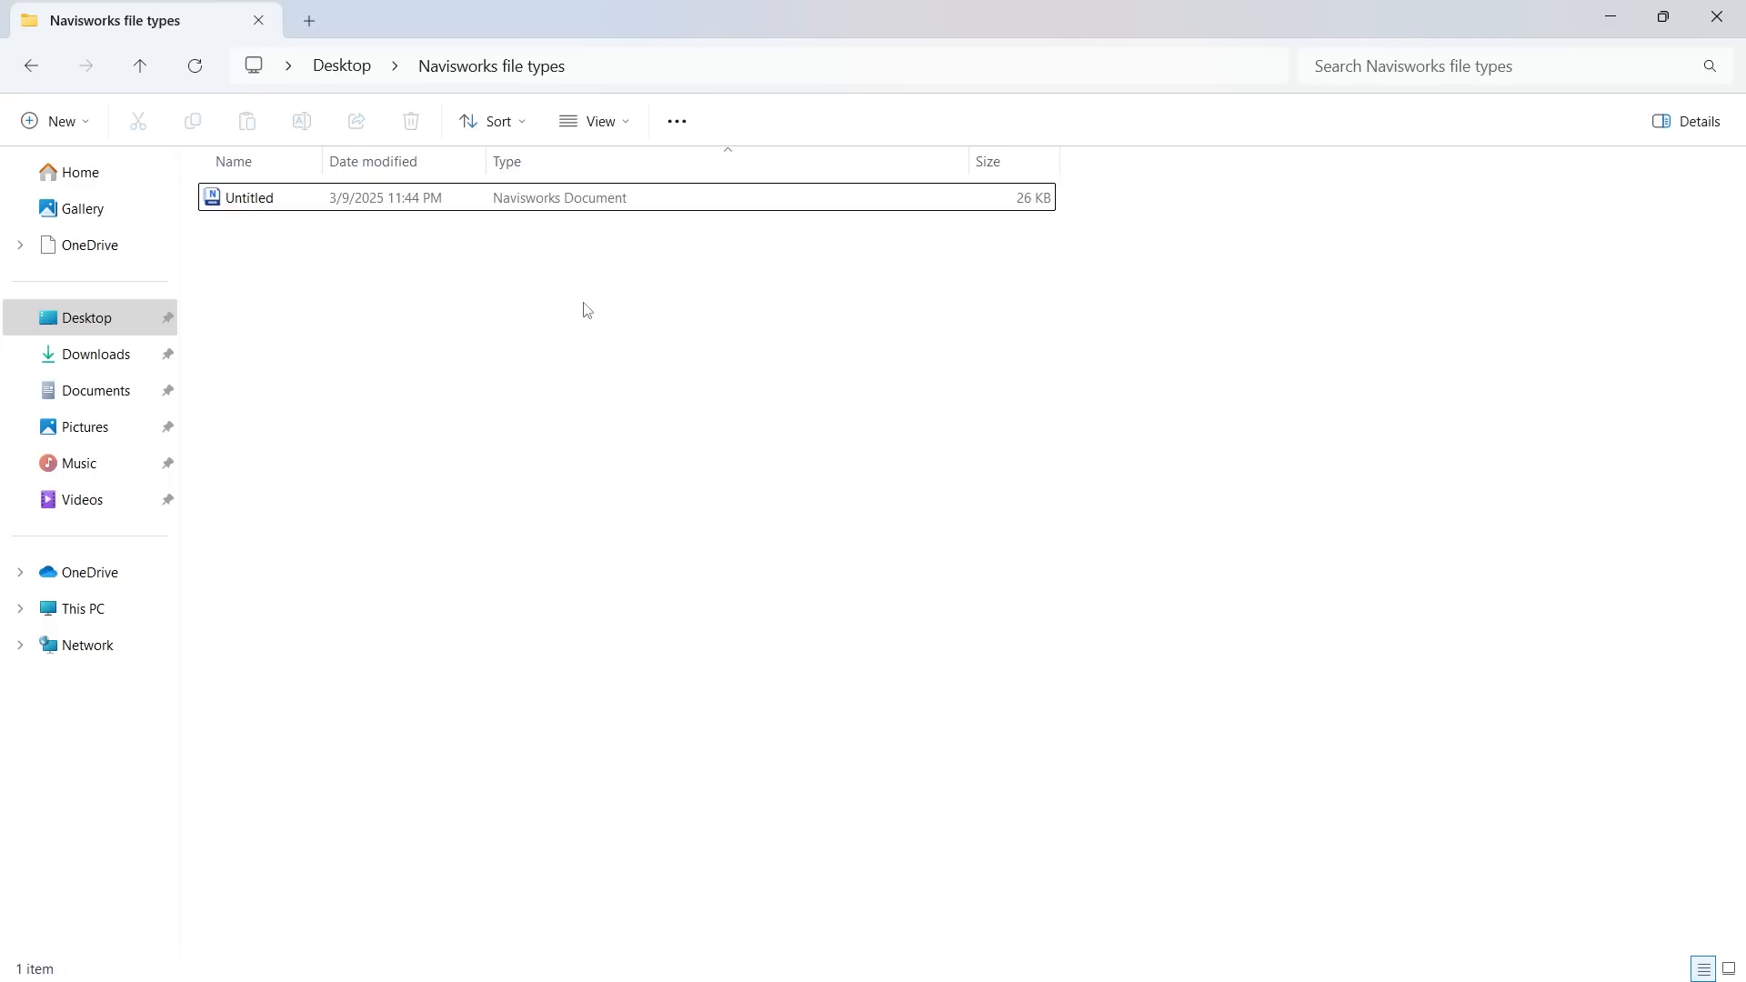
Open the Untitled Navisworks Document without its source files and orbit around the three number models
left_click(570, 209)
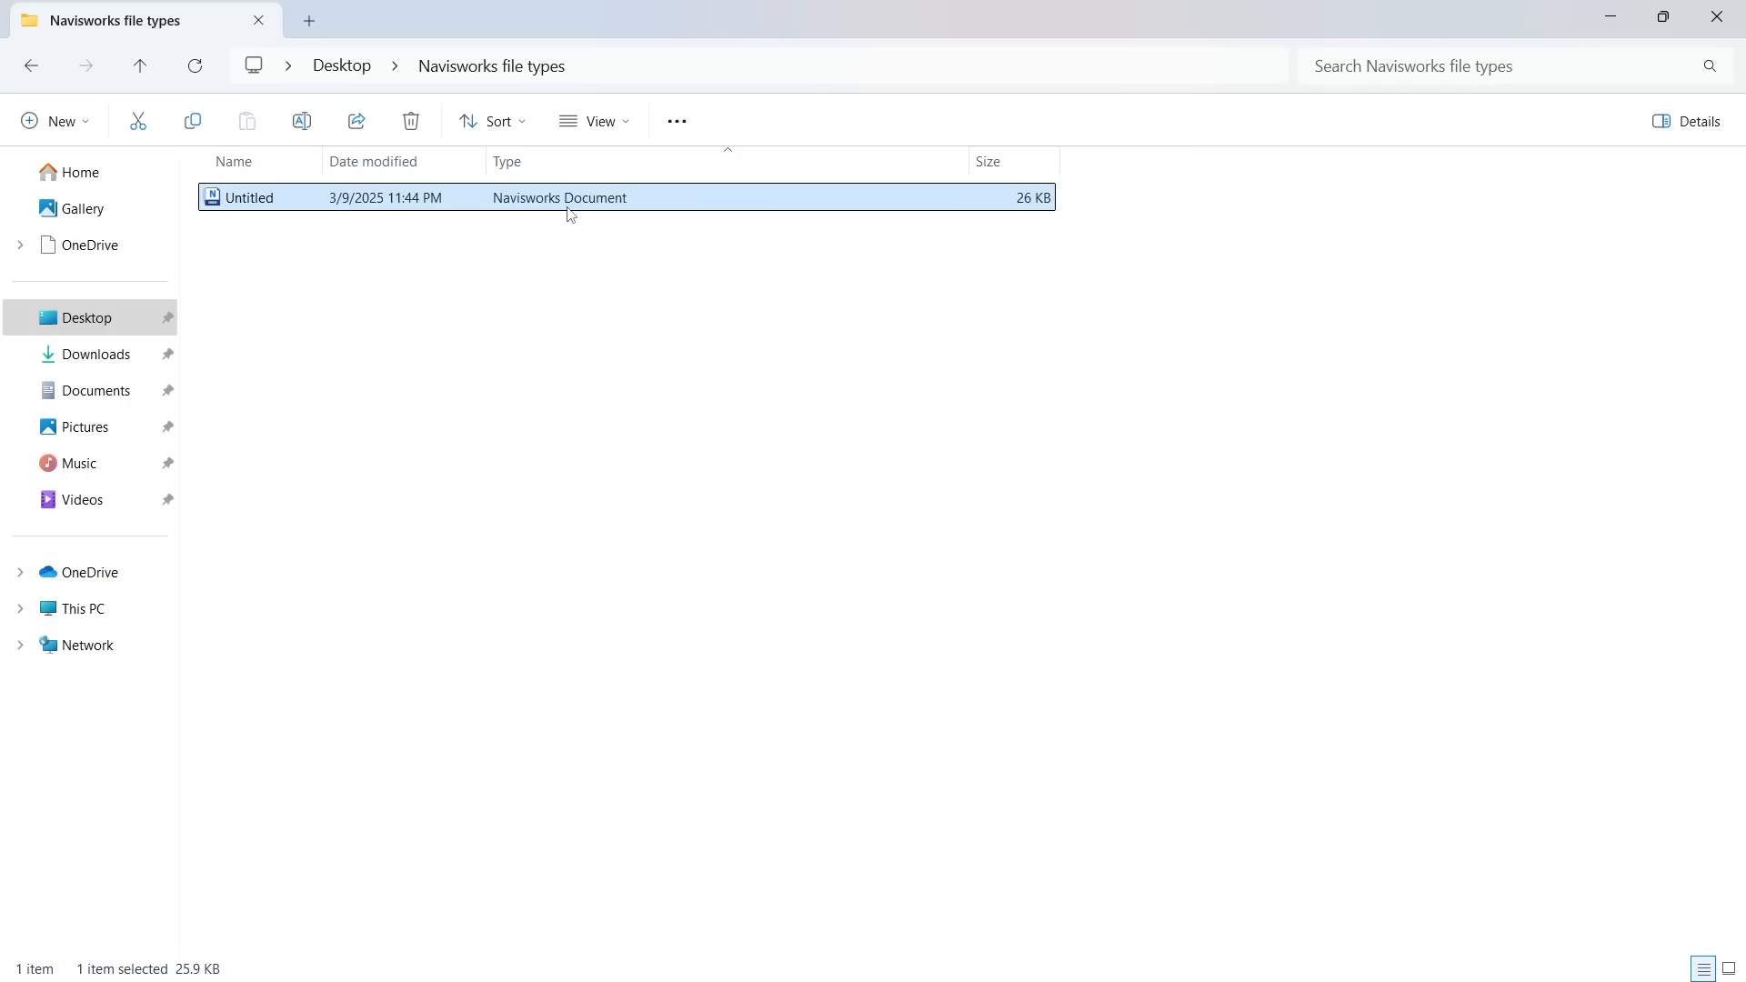
double_click(616, 204)
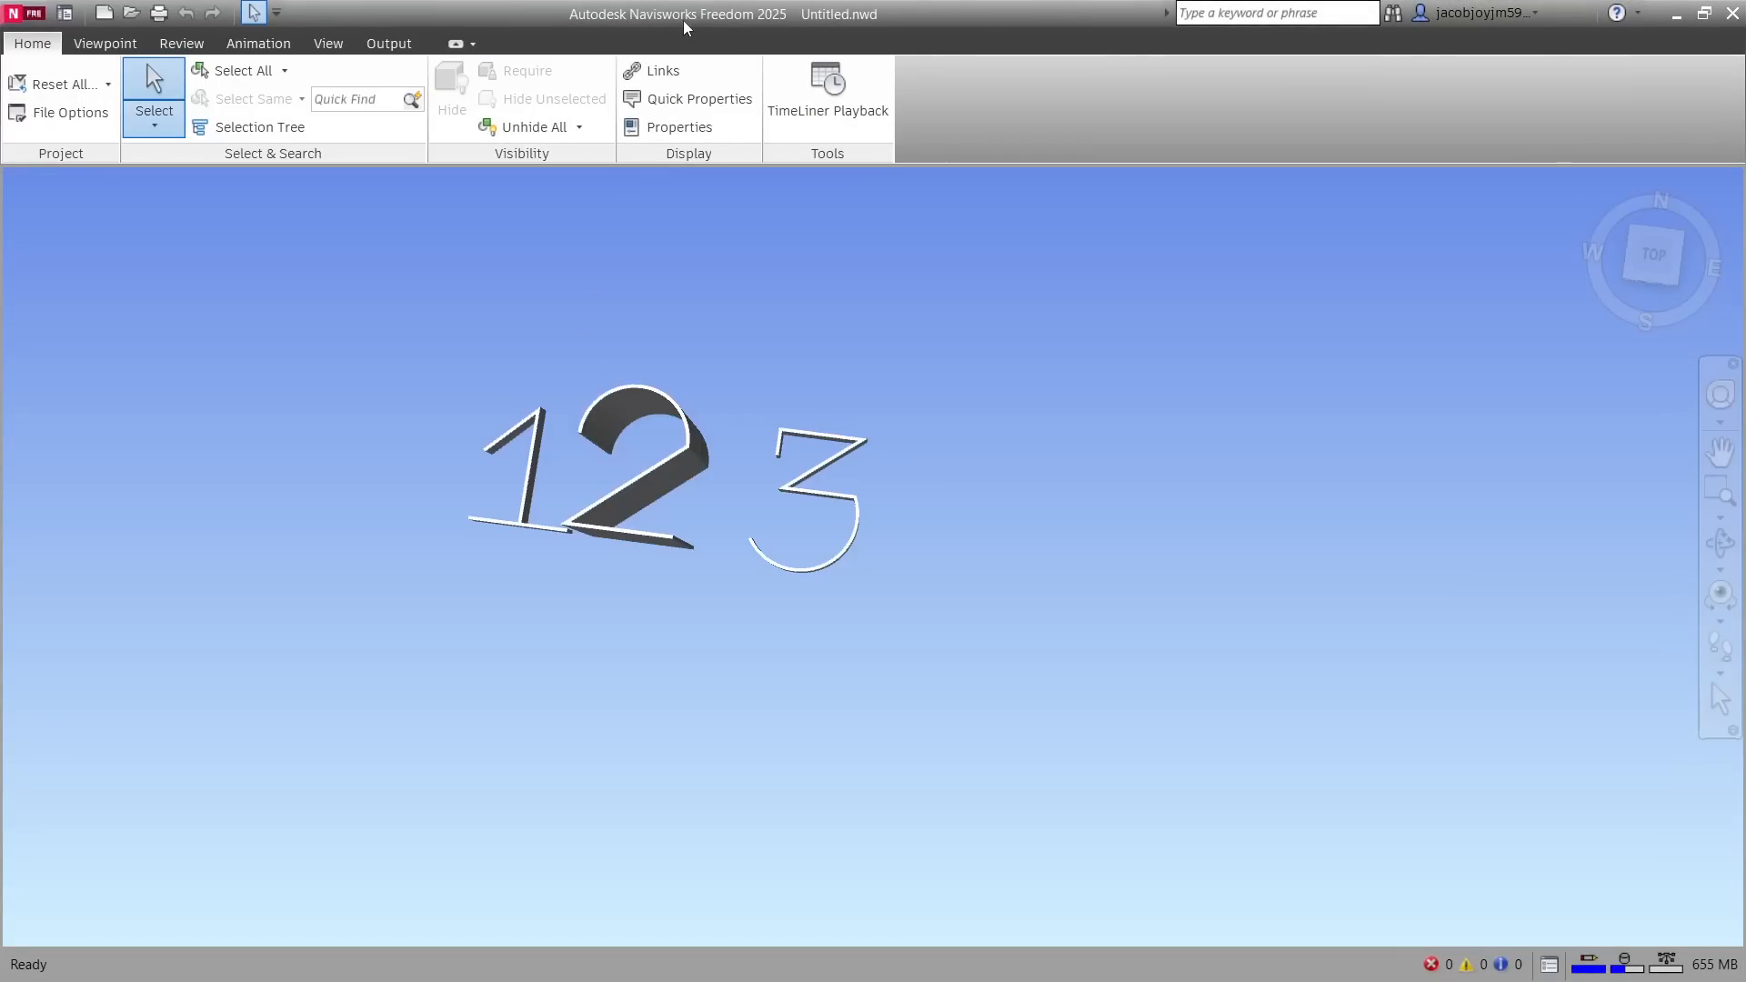
middle_click_drag(649, 329, 830, 355)
scroll(792, 476, "up", 3)
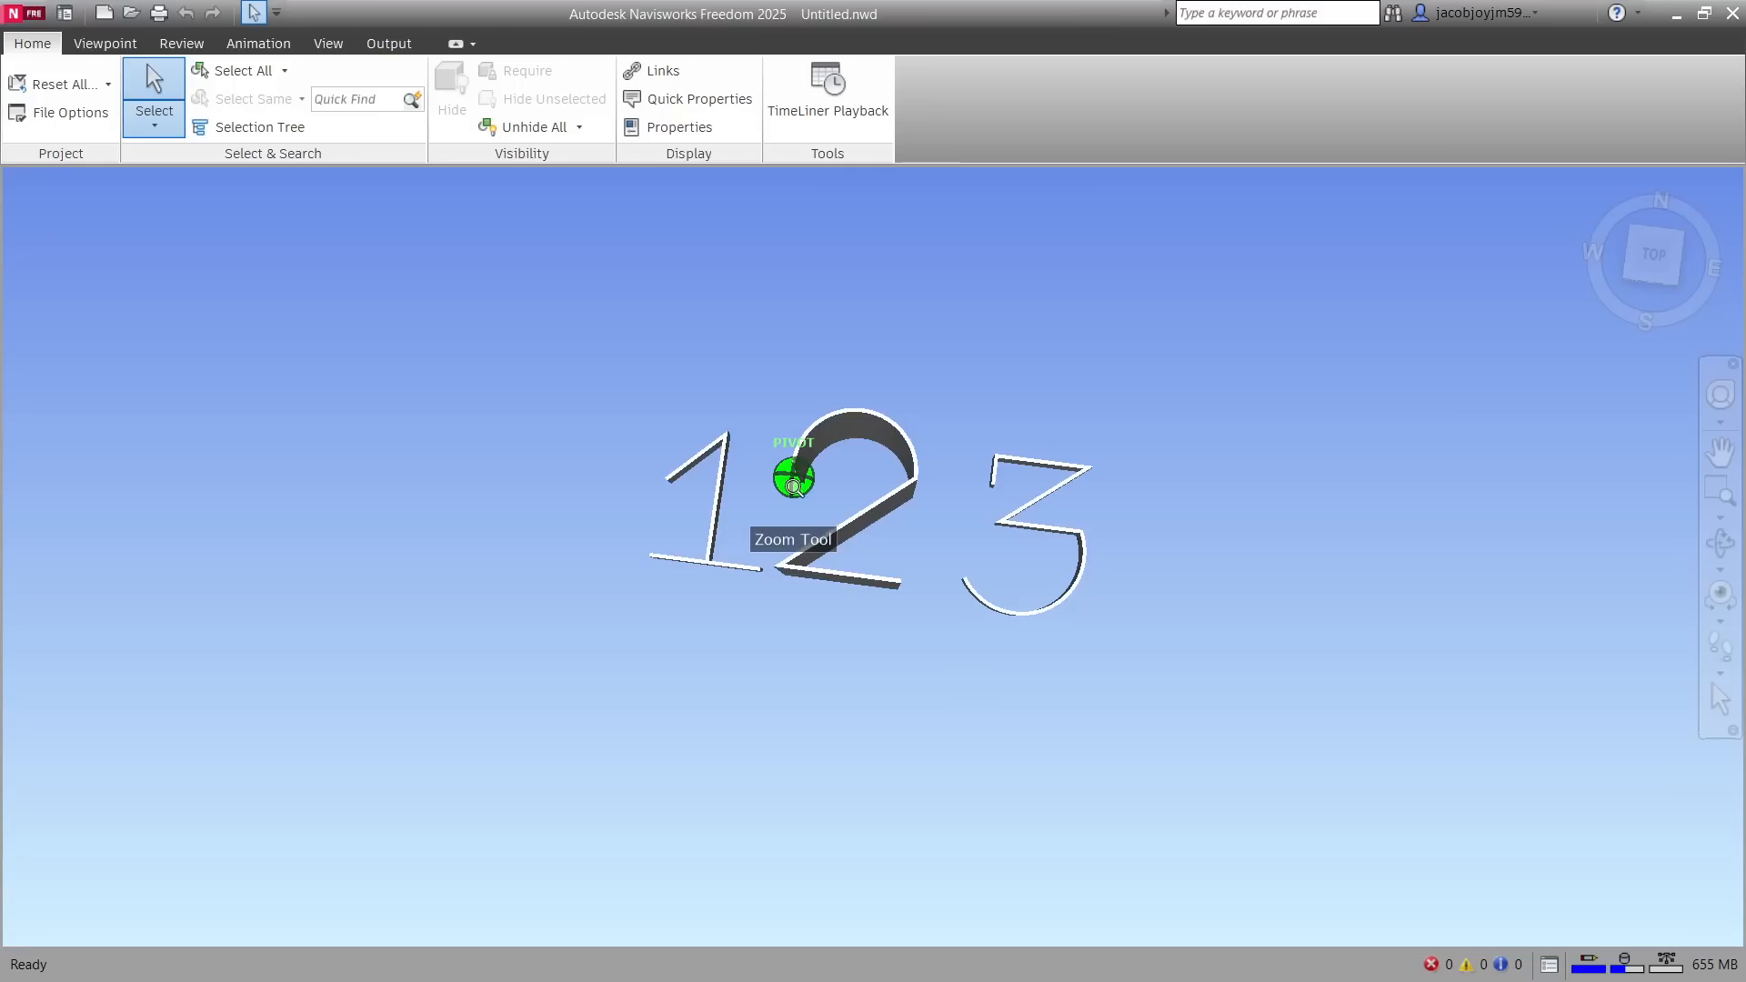
middle_click_drag(897, 515, 849, 453, "shift")
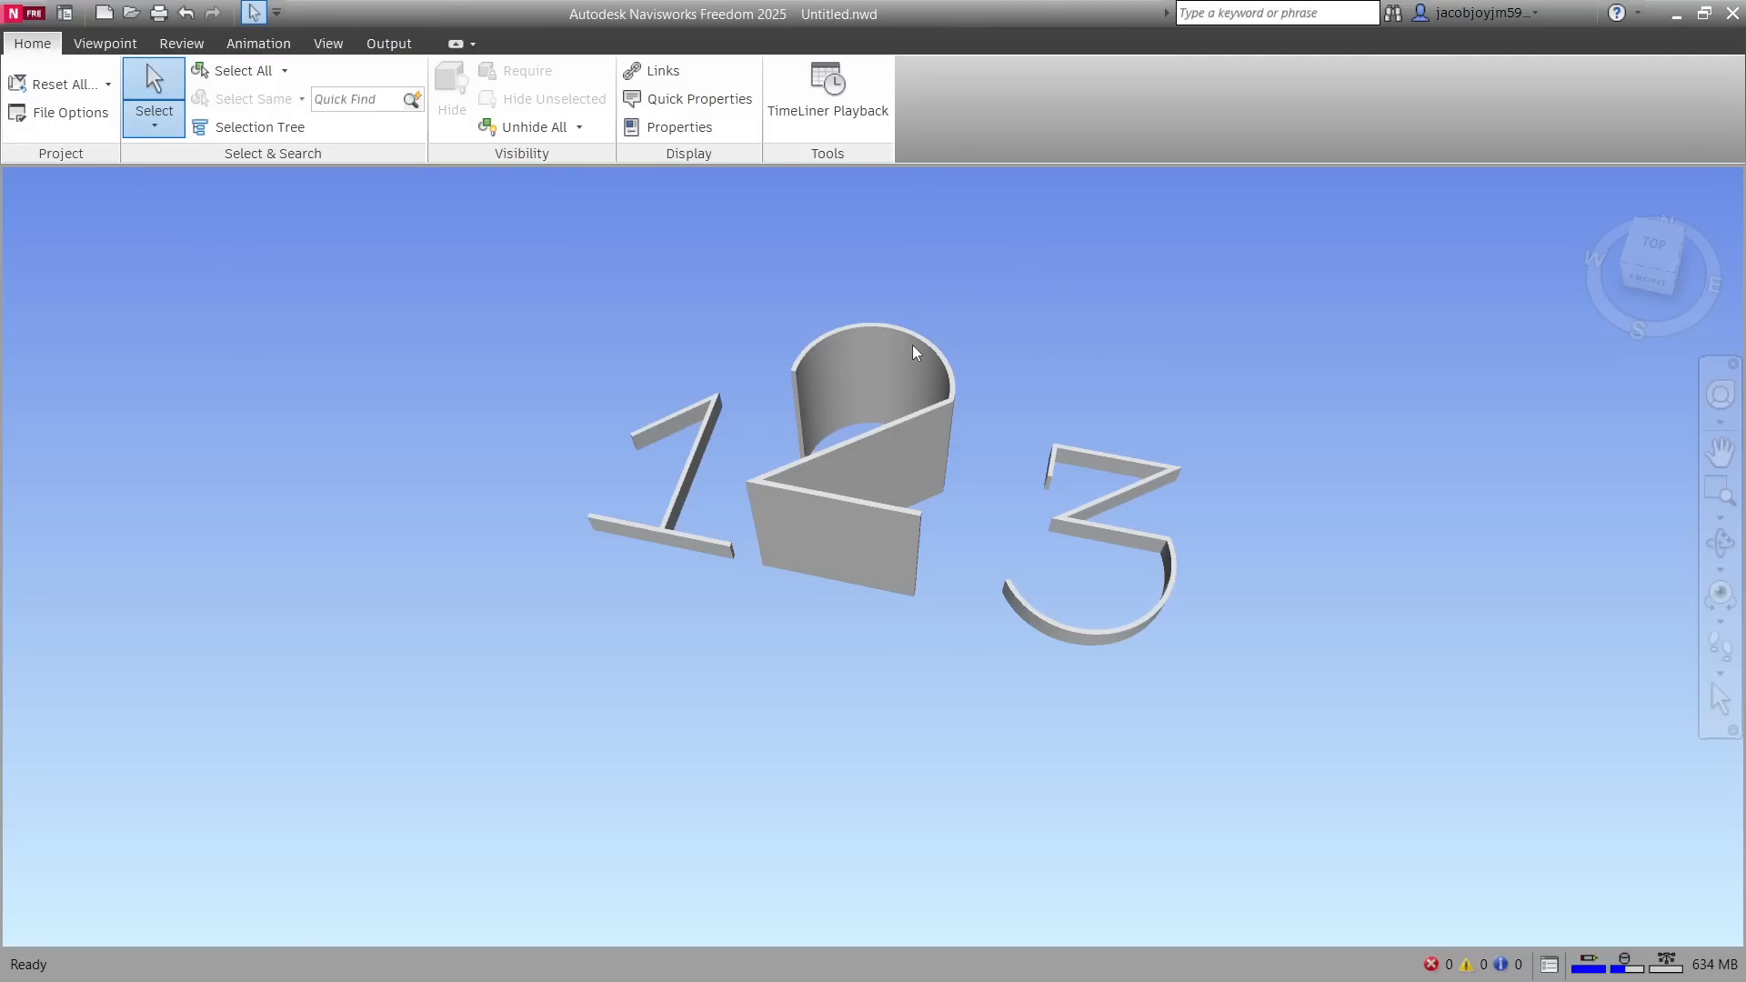
middle_click_drag(975, 324, 934, 393, "shift")
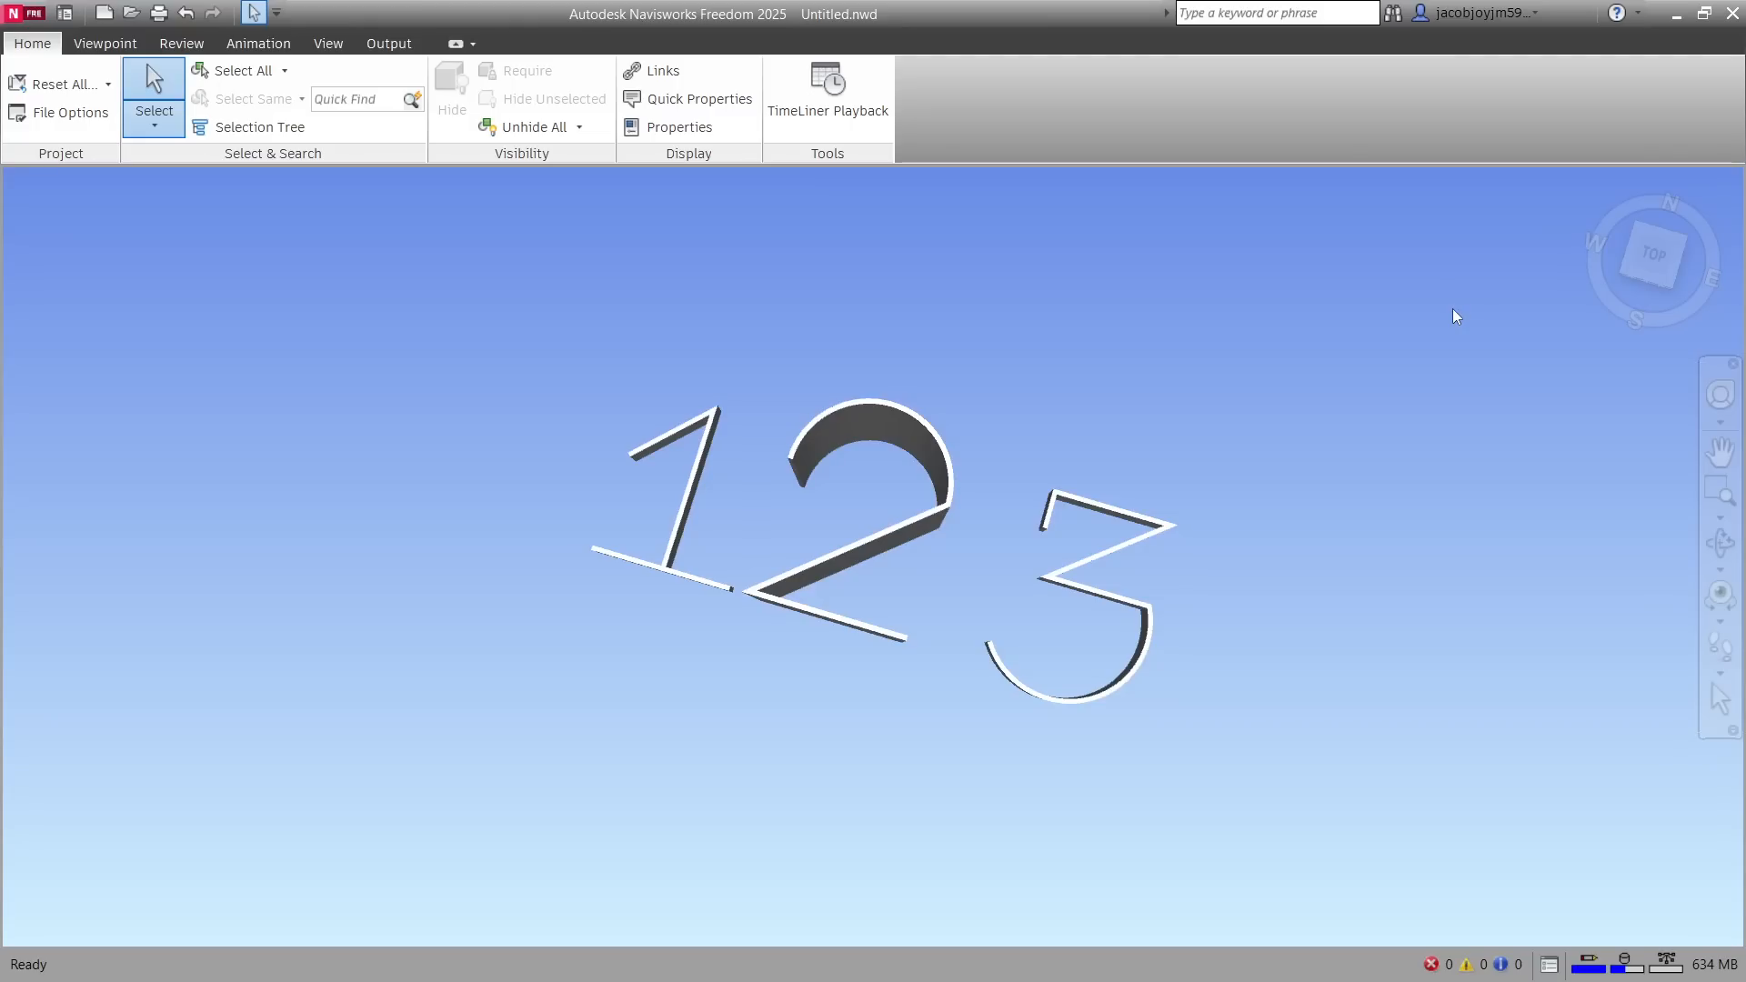
Close Navisworks Freedom and restore the deleted Revit projects, Navisworks Cache files and Untitled file set
left_click(1733, 13)
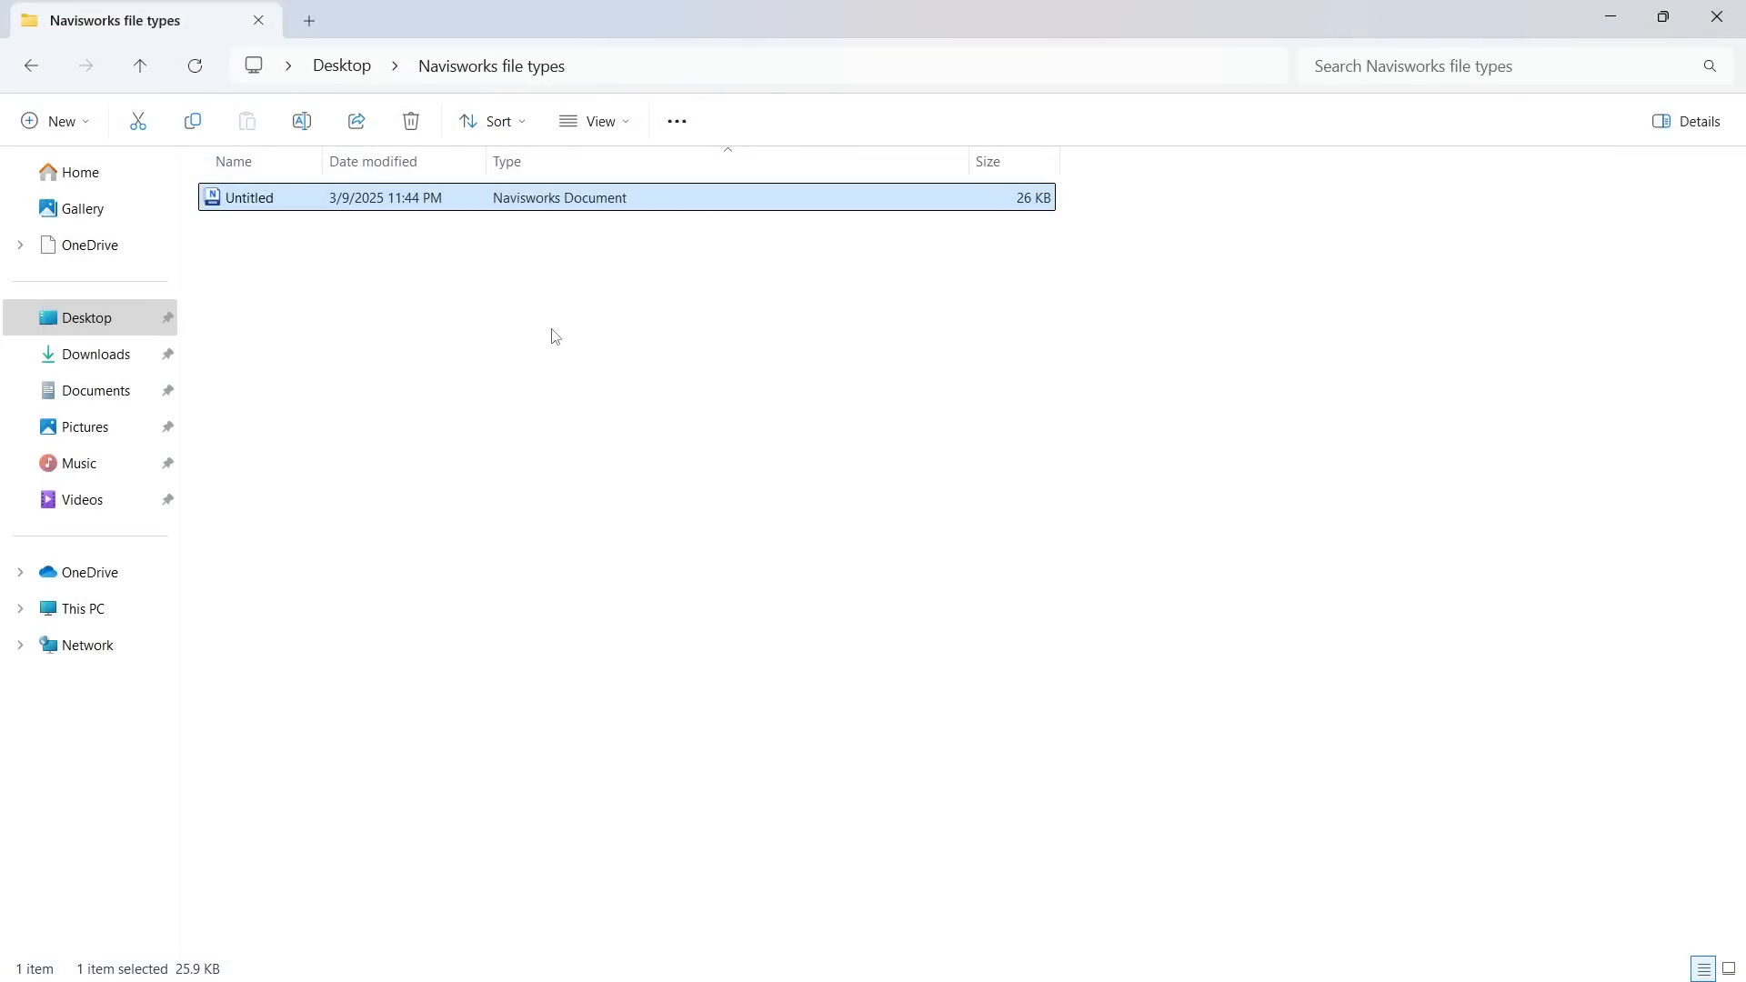
left_click(584, 467)
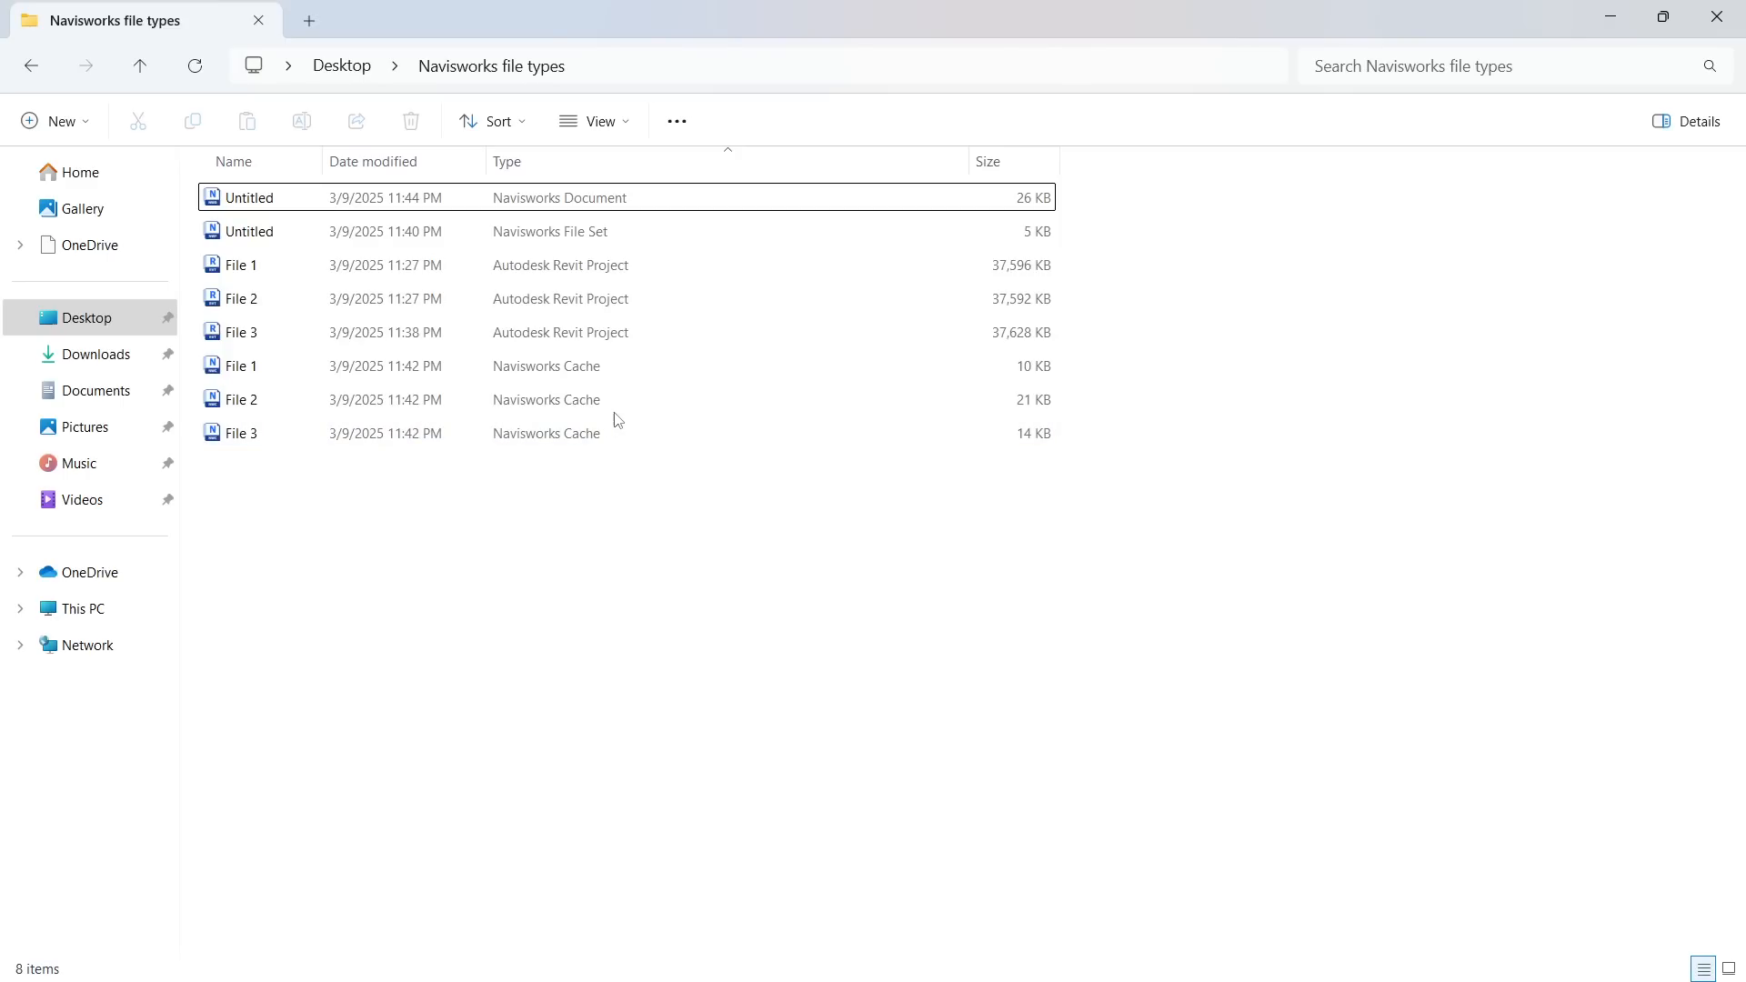
Compare the Navisworks Cache, Navisworks Document and Navisworks File Set entries in the project folder, and close the folder
left_click(643, 369)
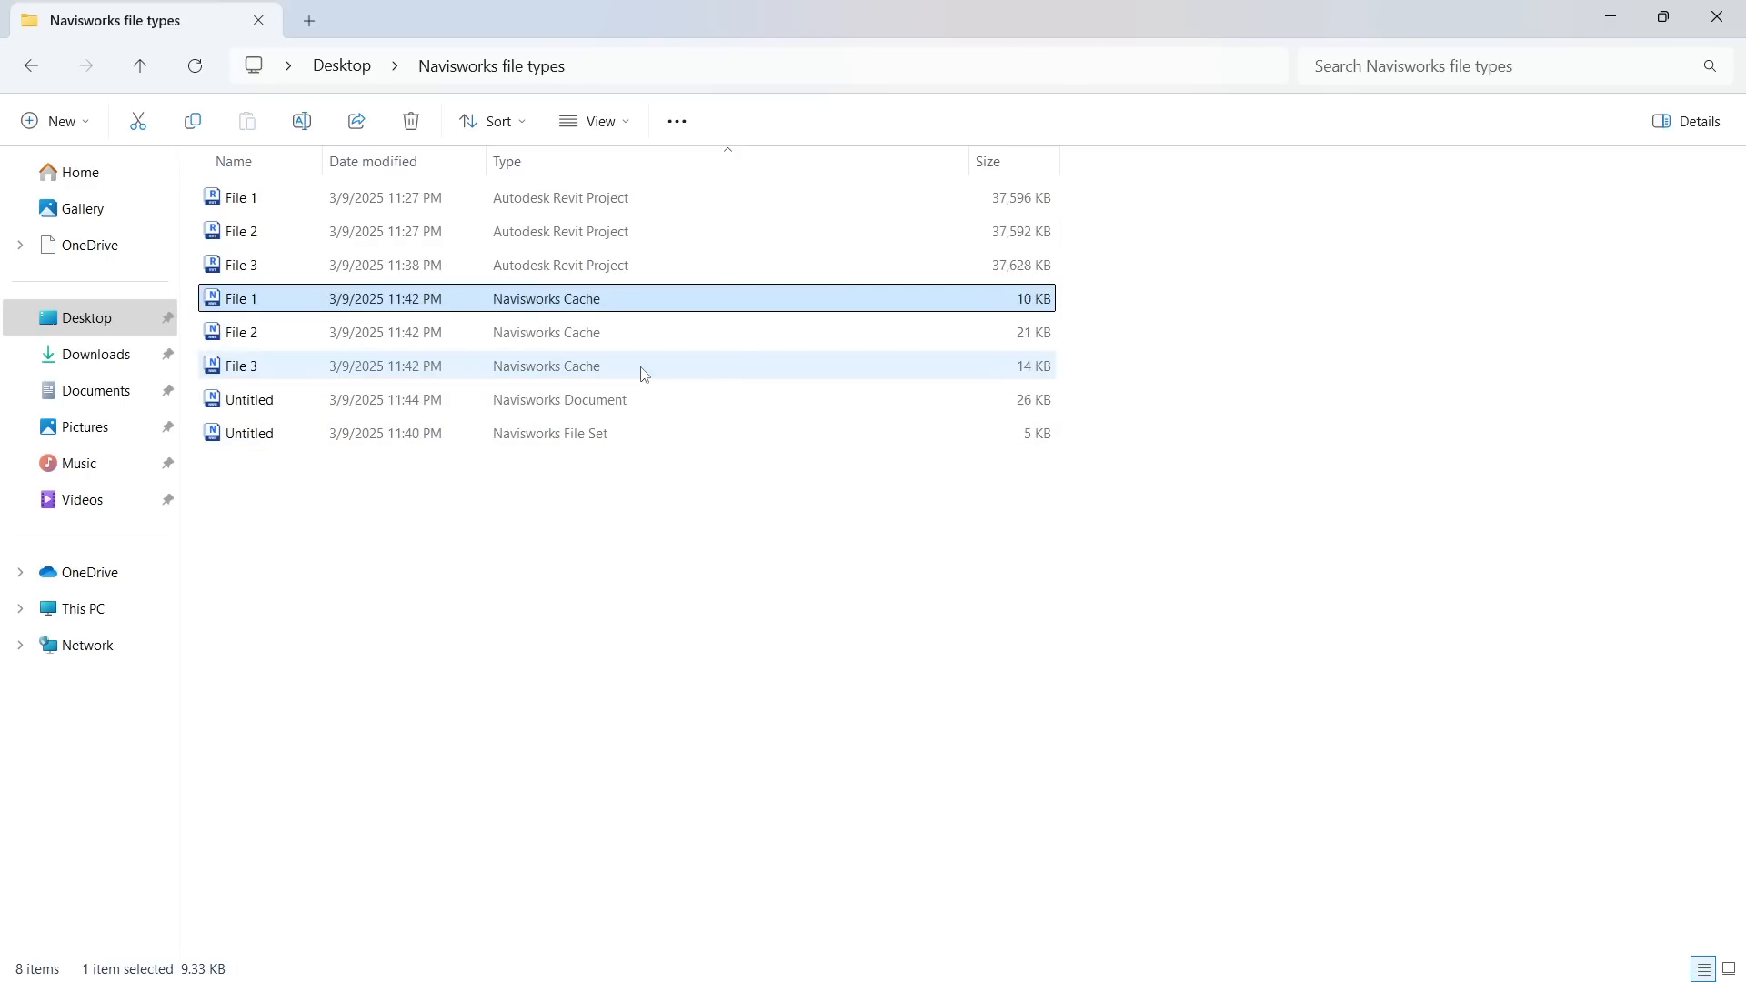
left_click(651, 403)
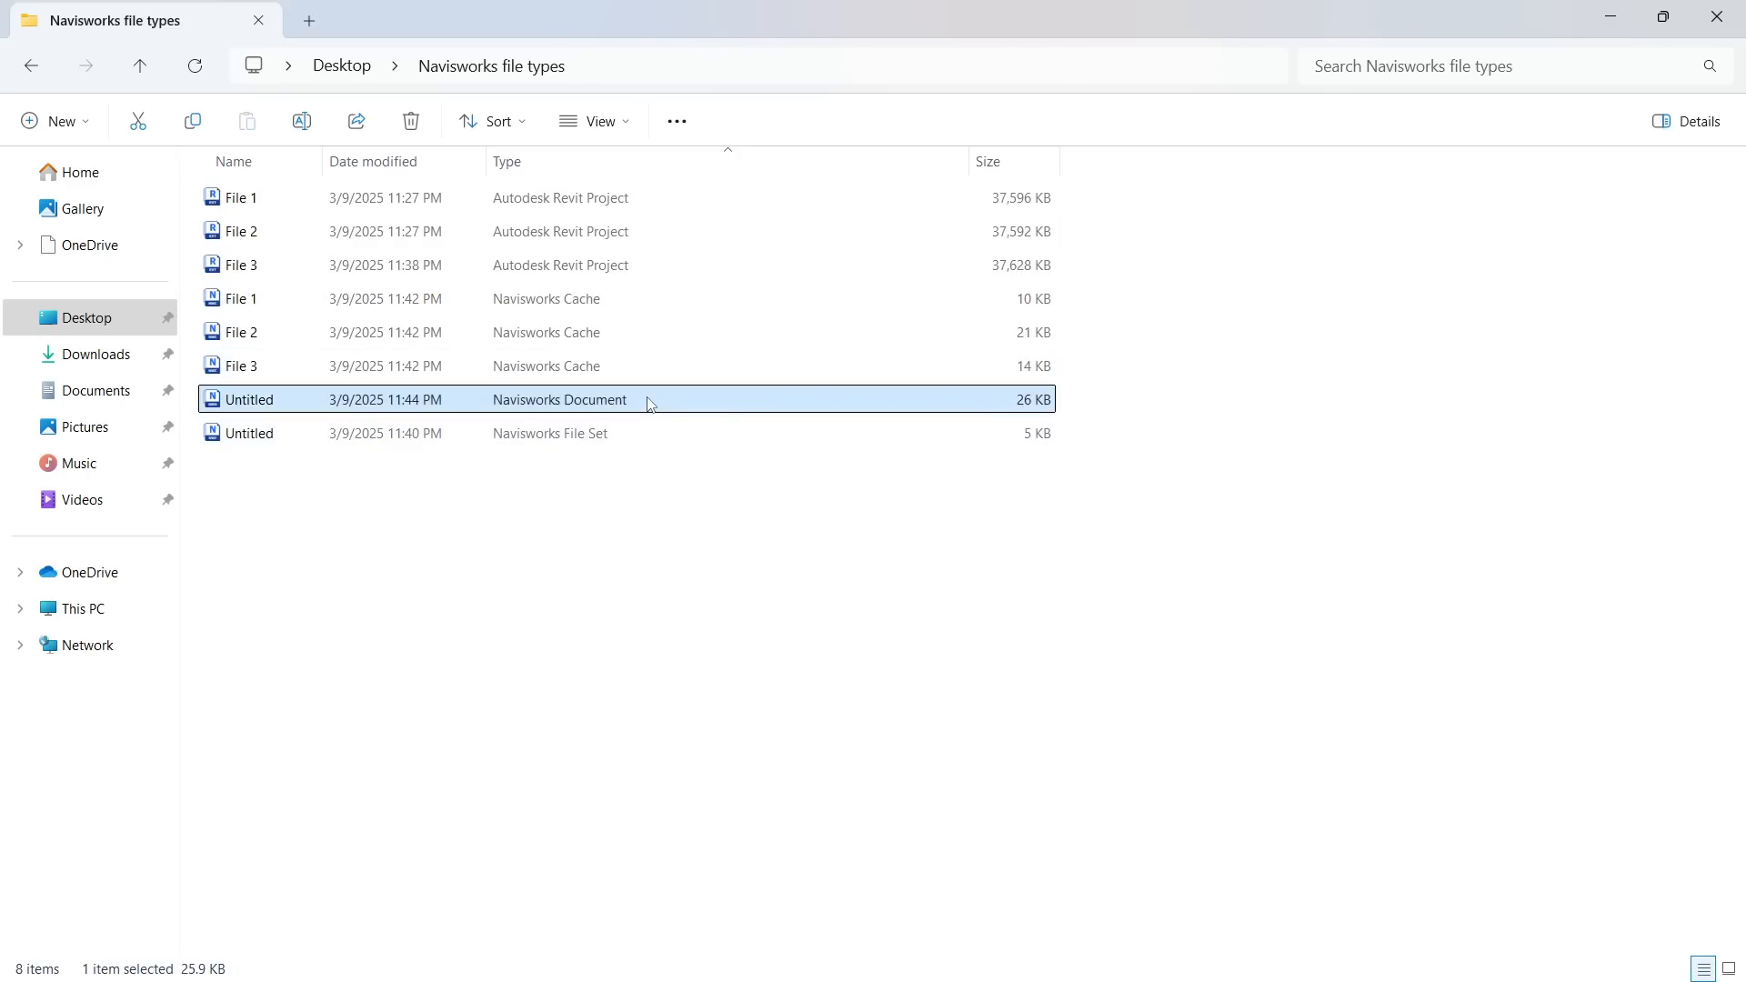
left_click(636, 438)
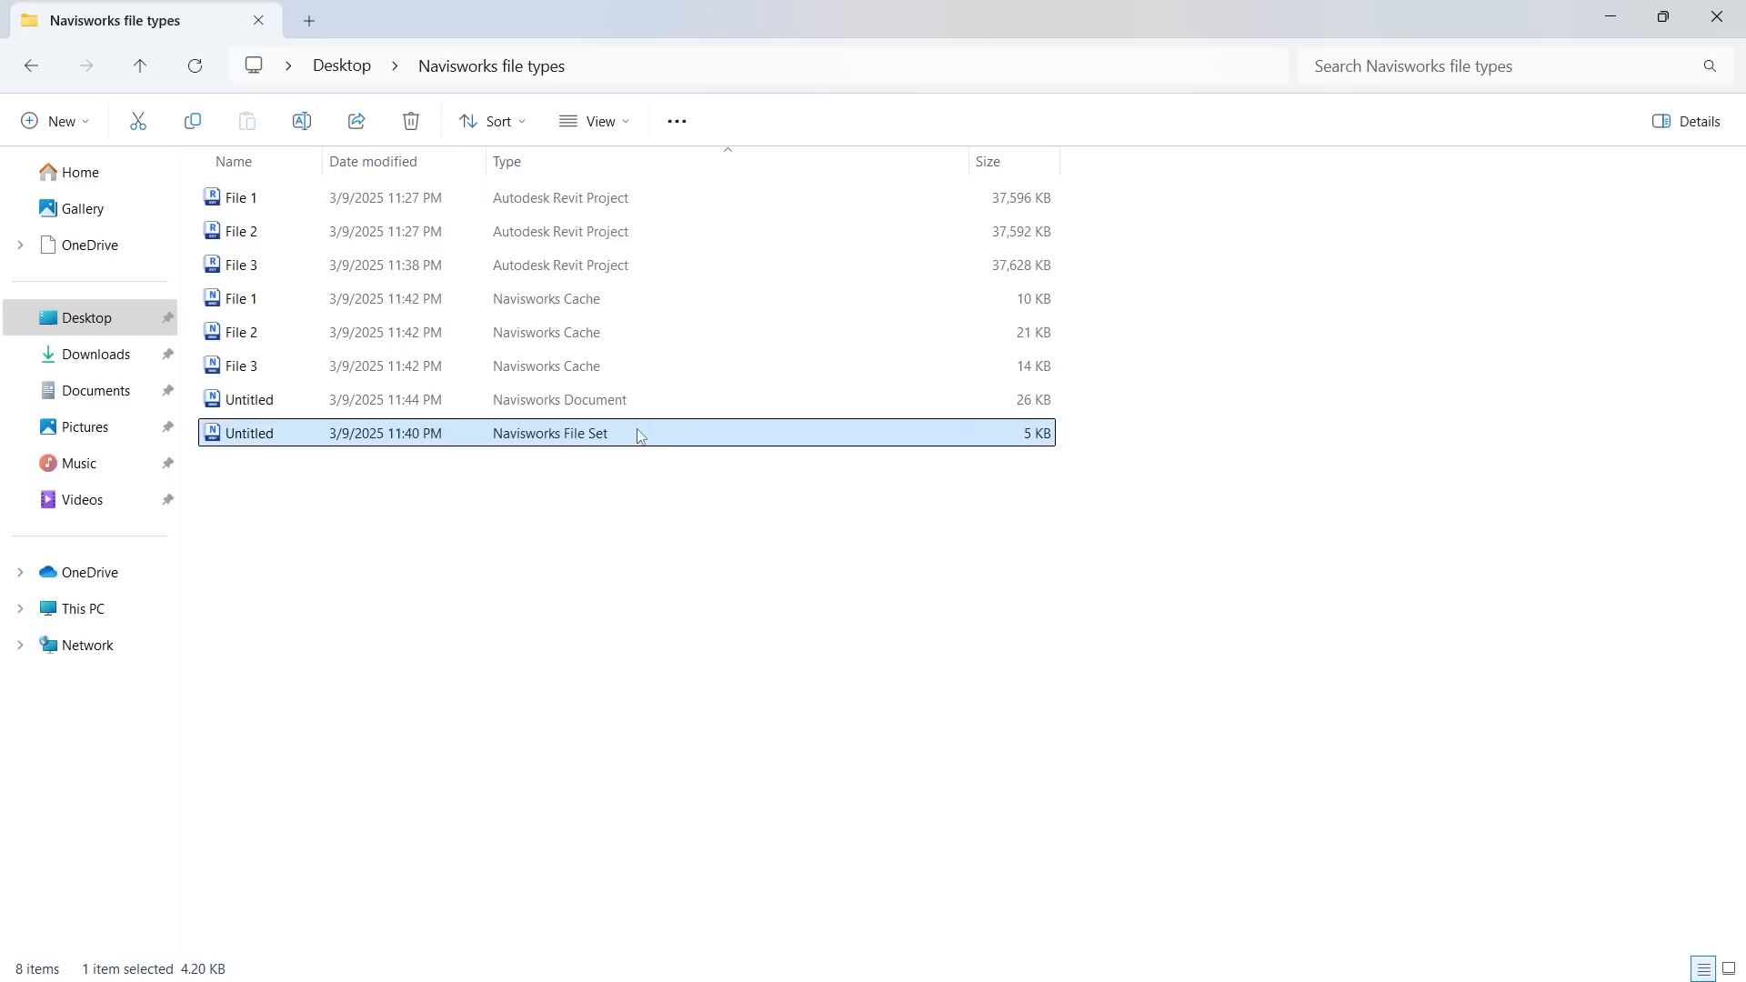
left_click(646, 382)
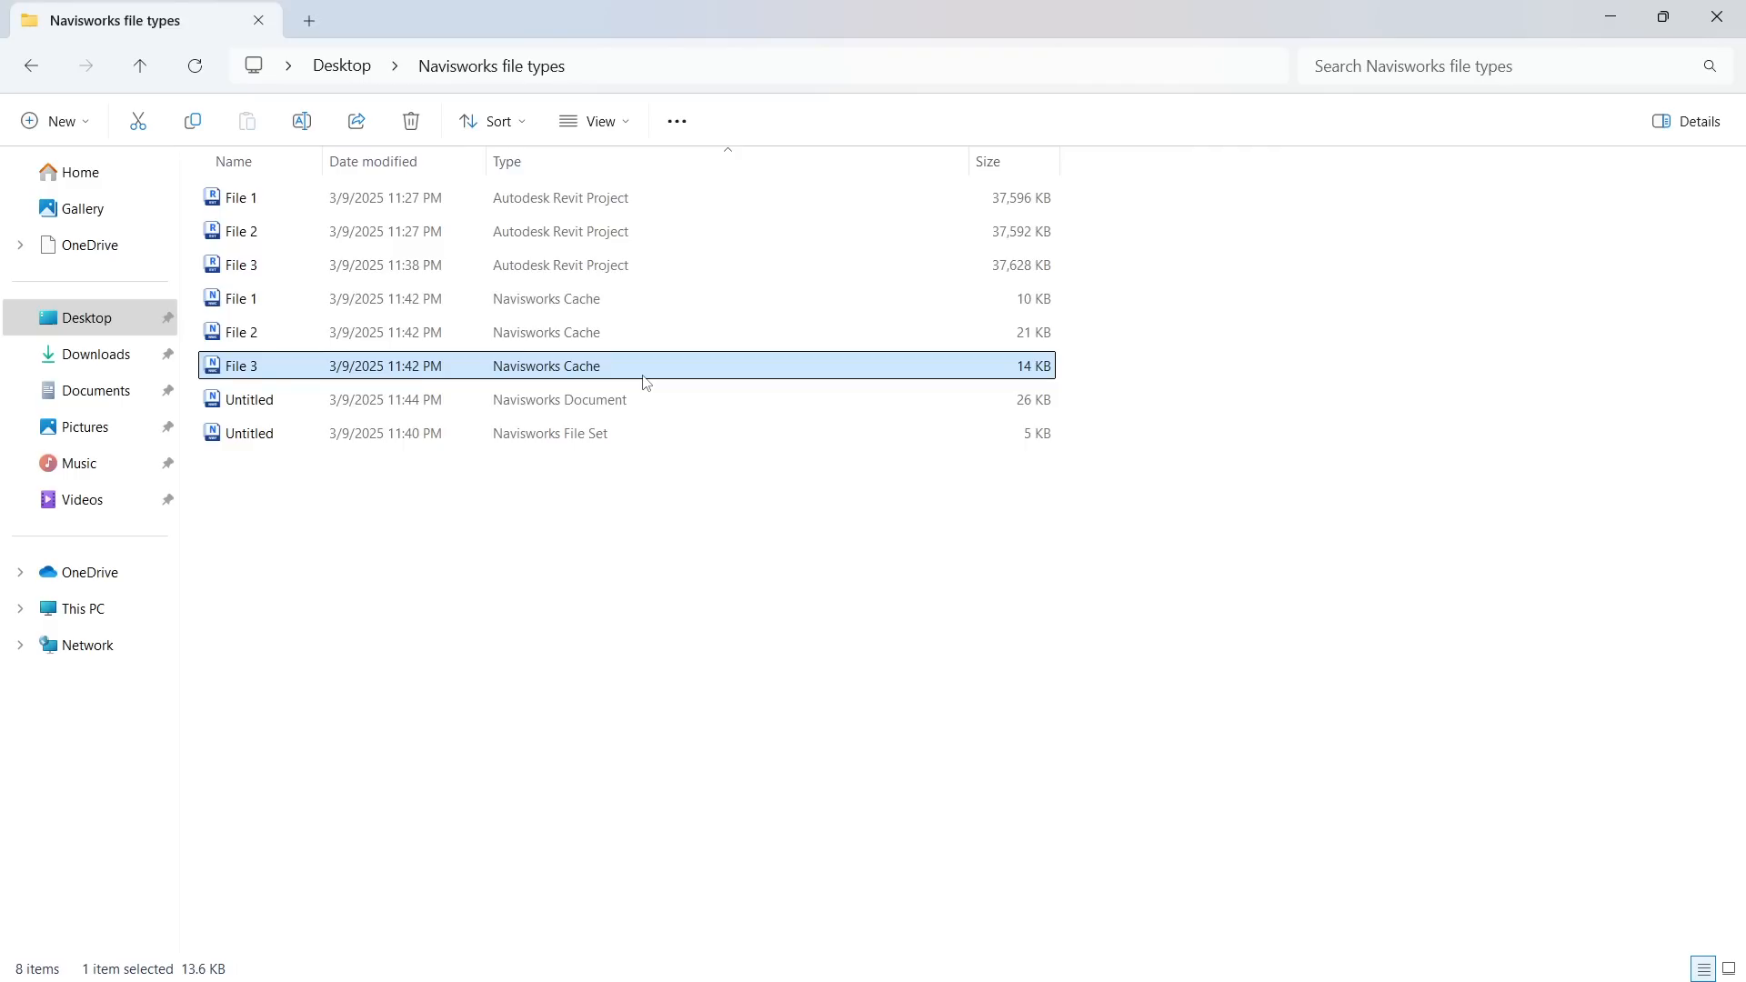
left_click(652, 336)
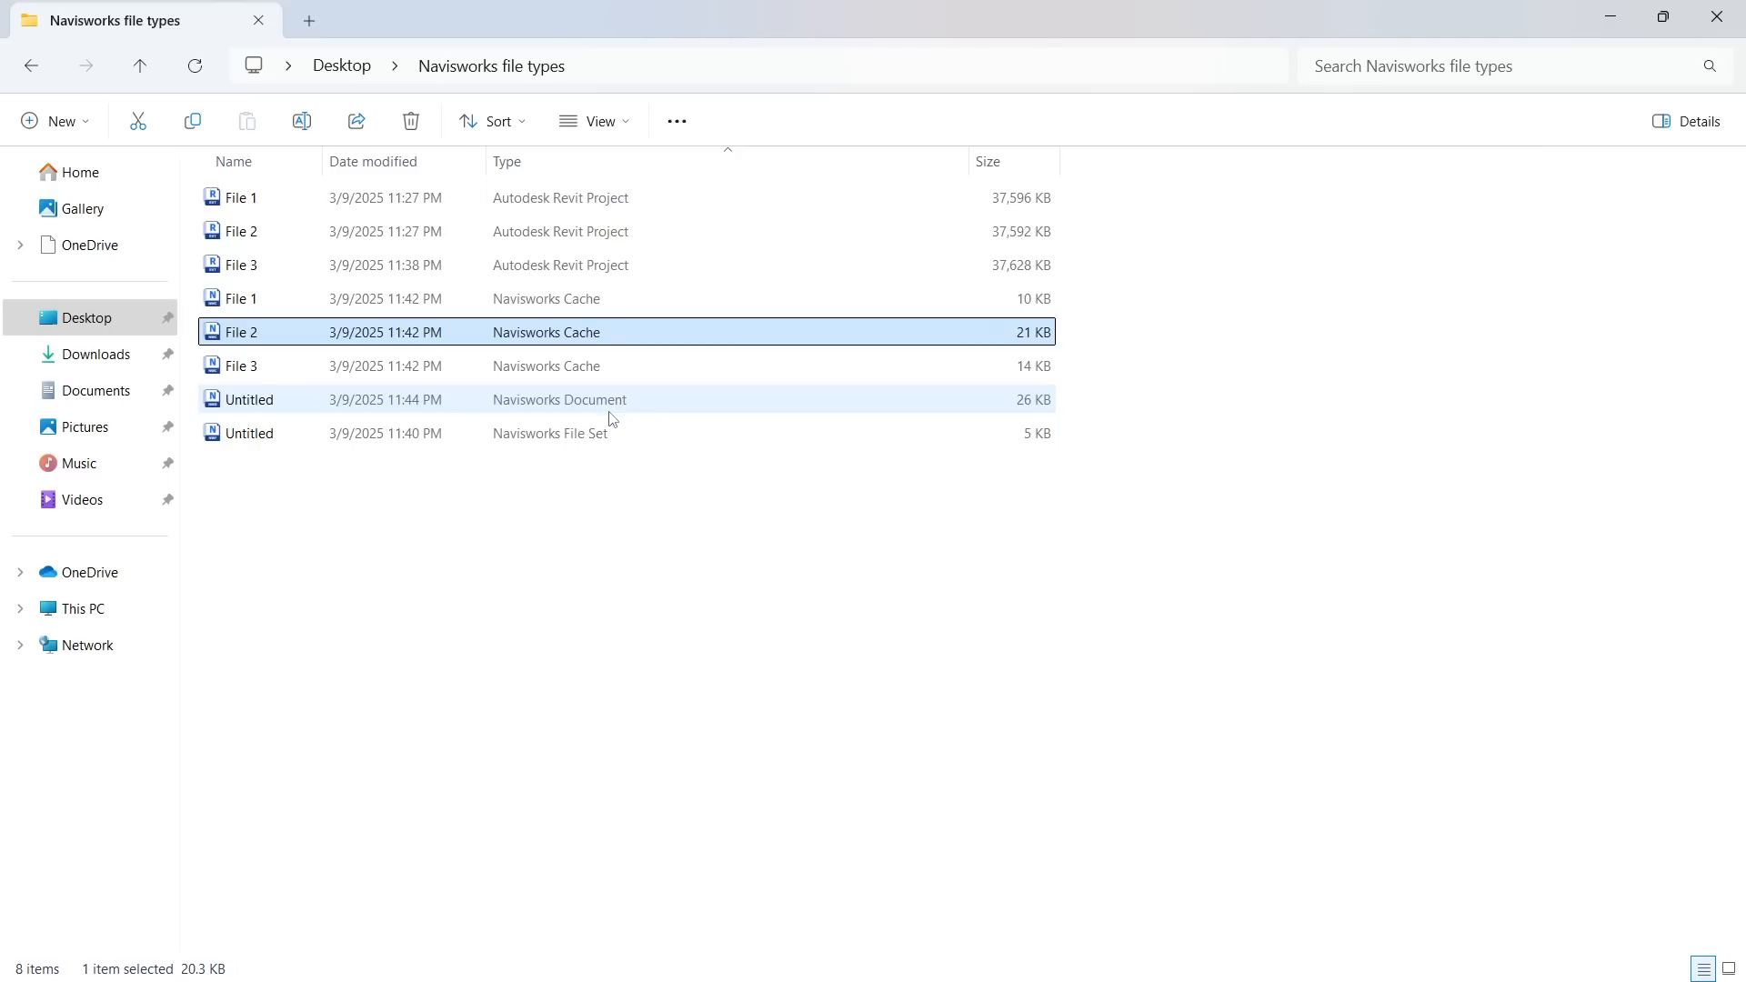
left_click(637, 441)
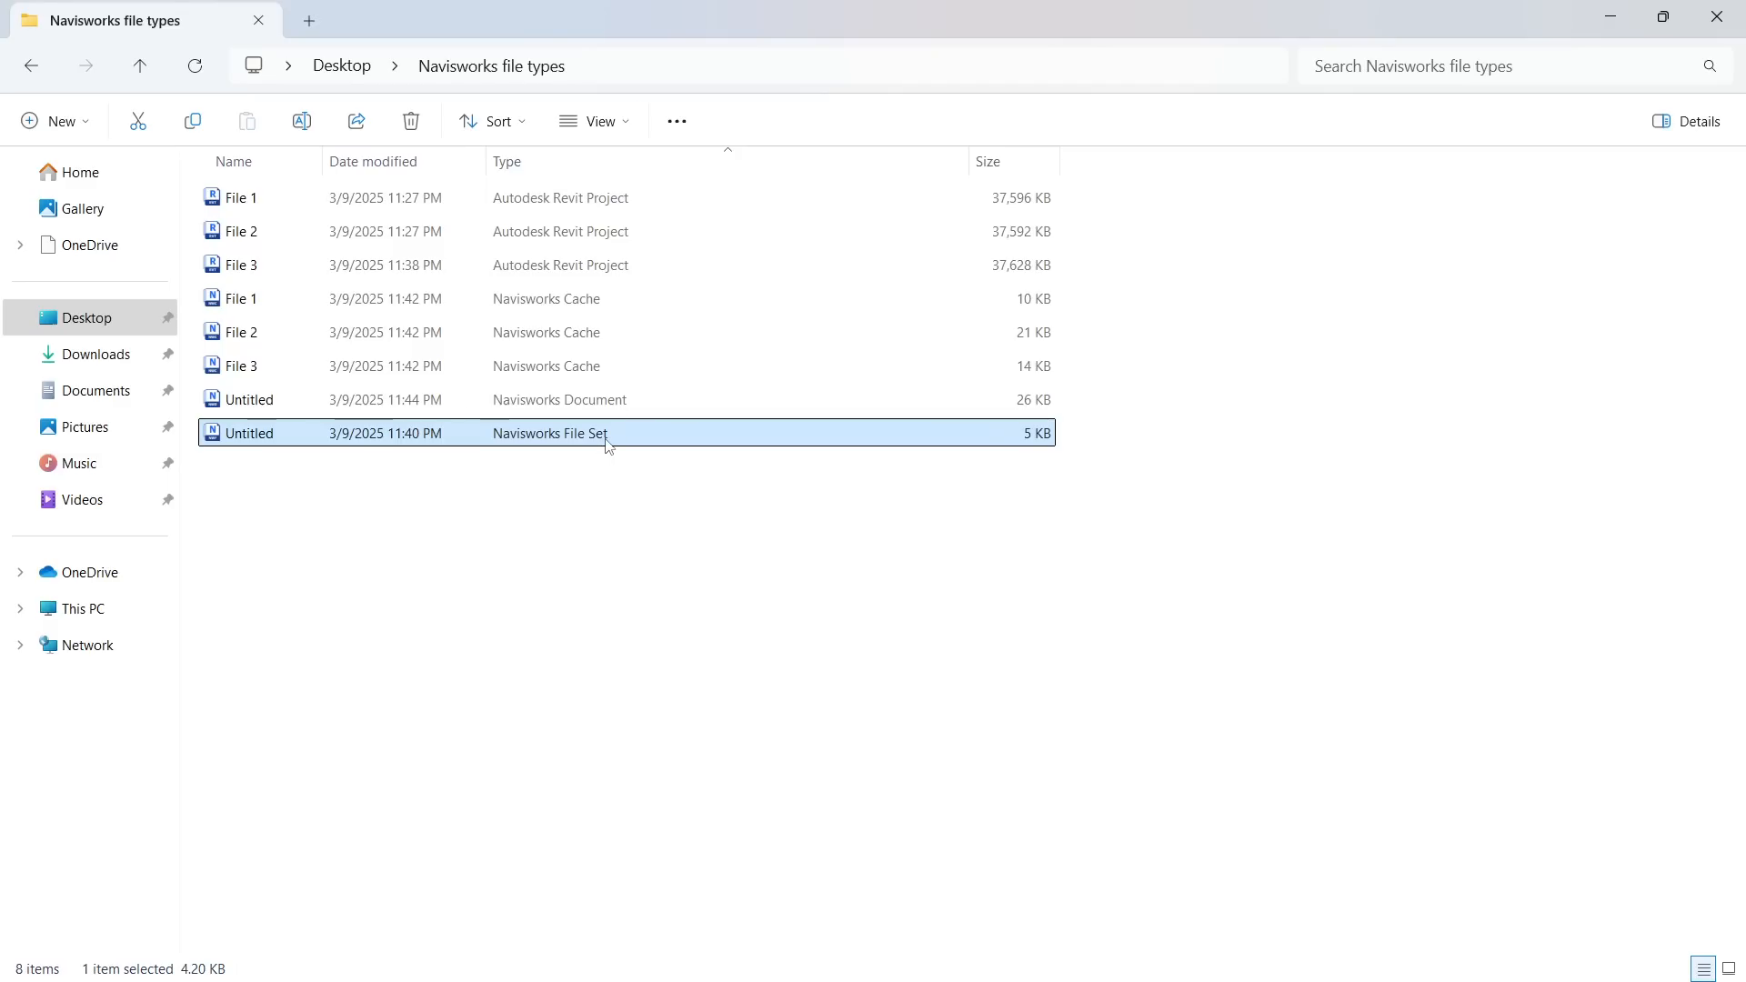
left_click(636, 373)
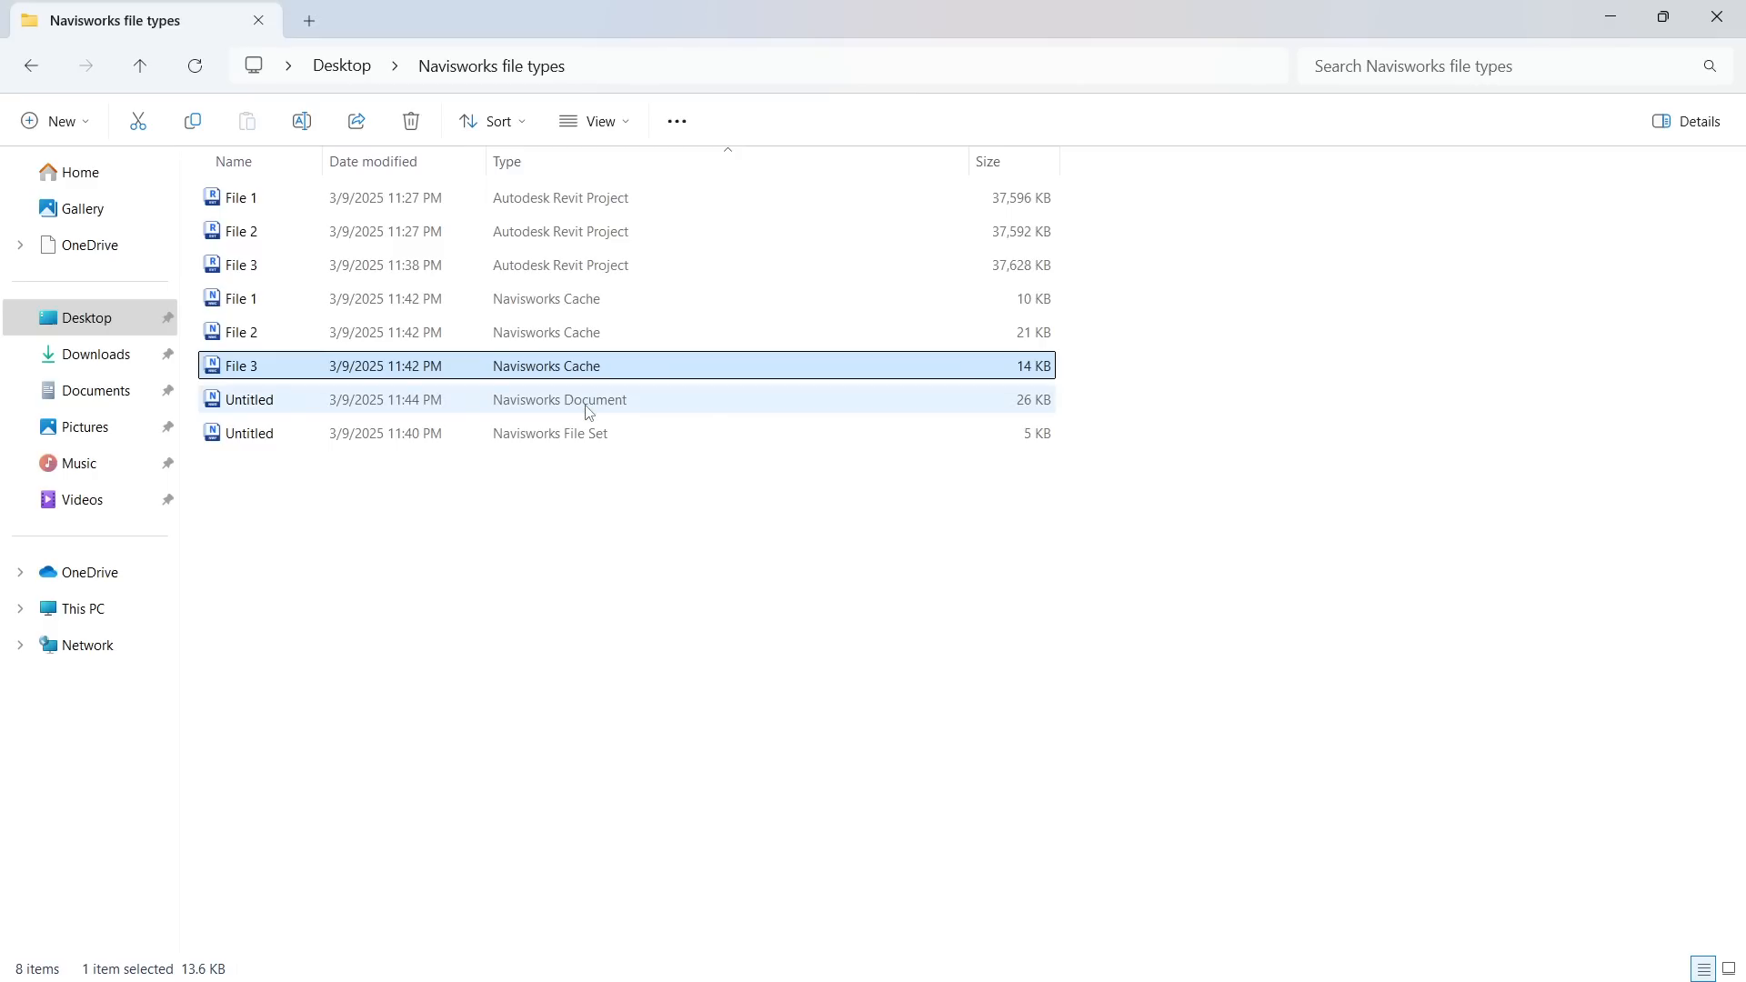
left_click(653, 408)
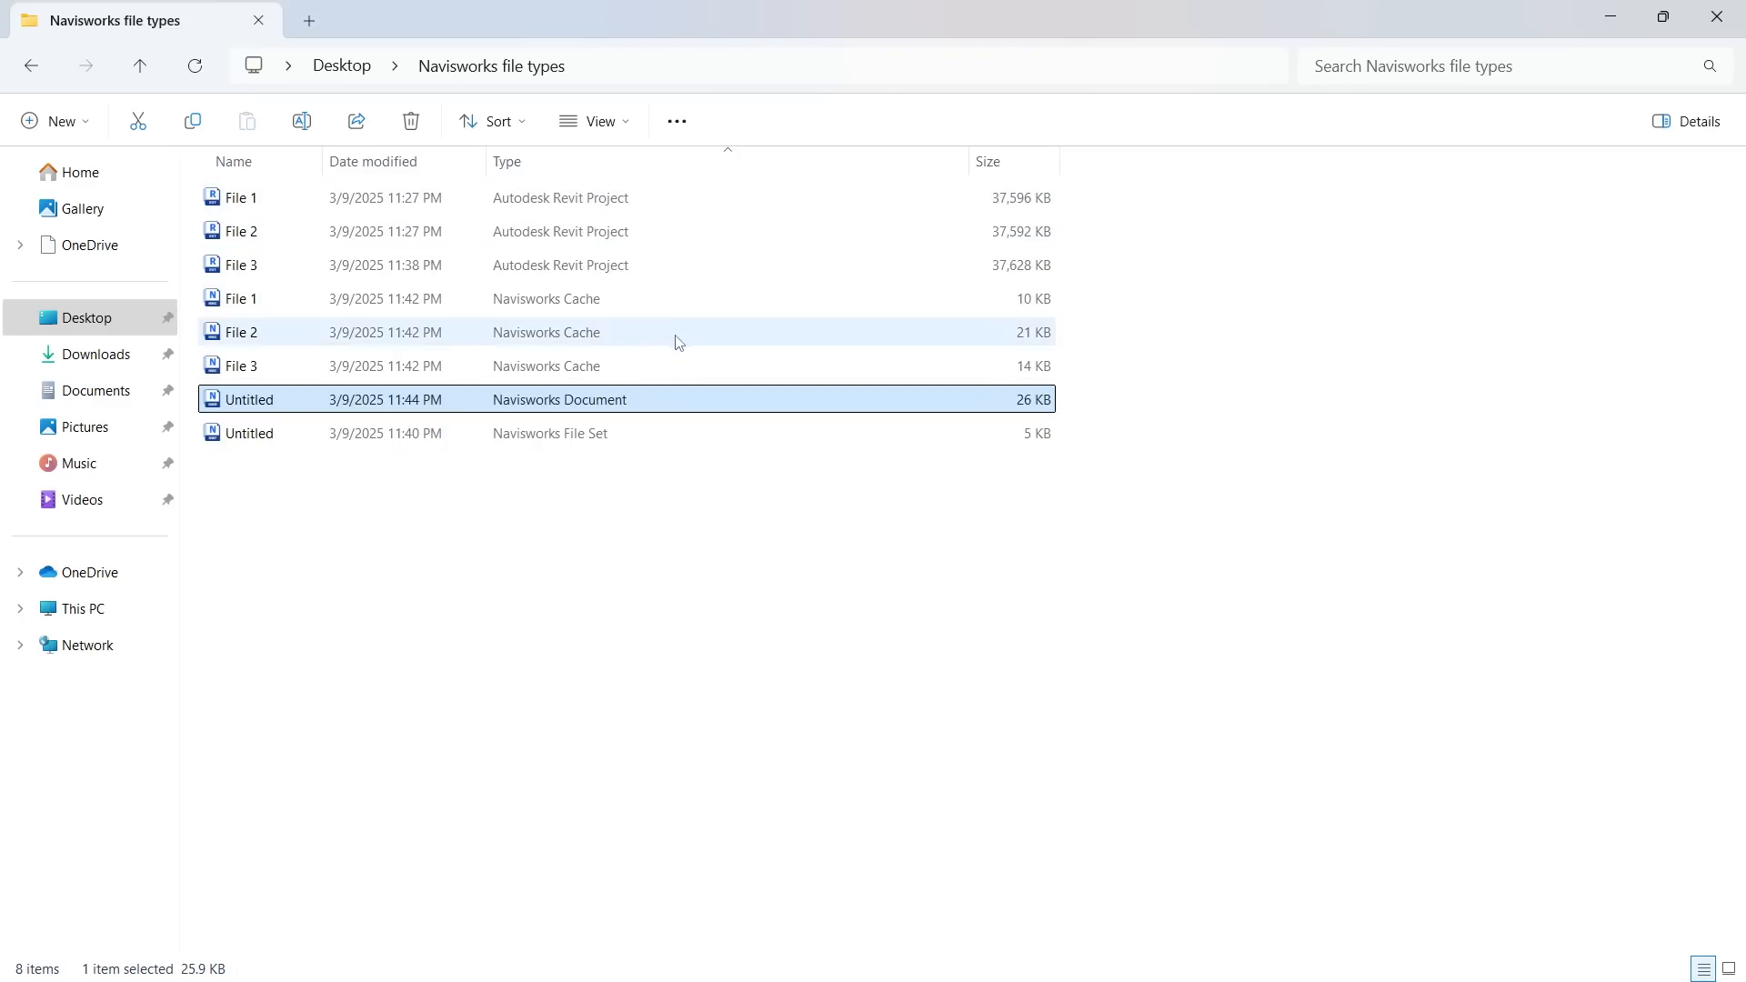
mouse_move(681, 330)
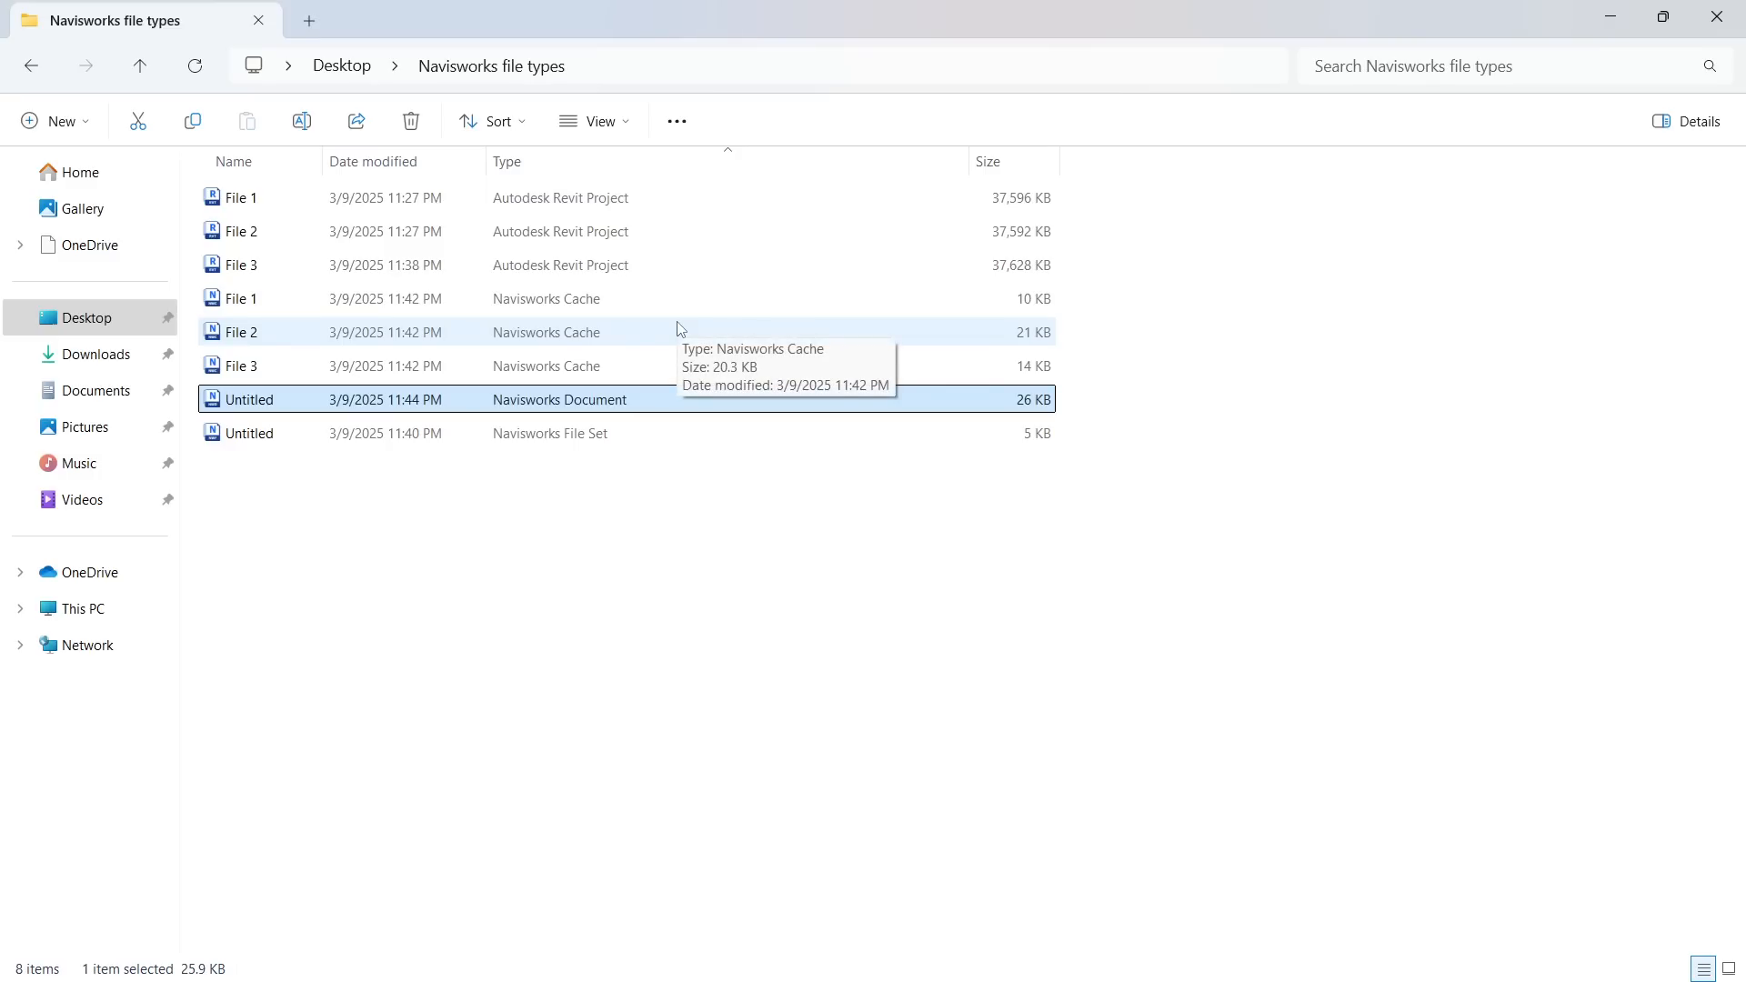
left_click(652, 438)
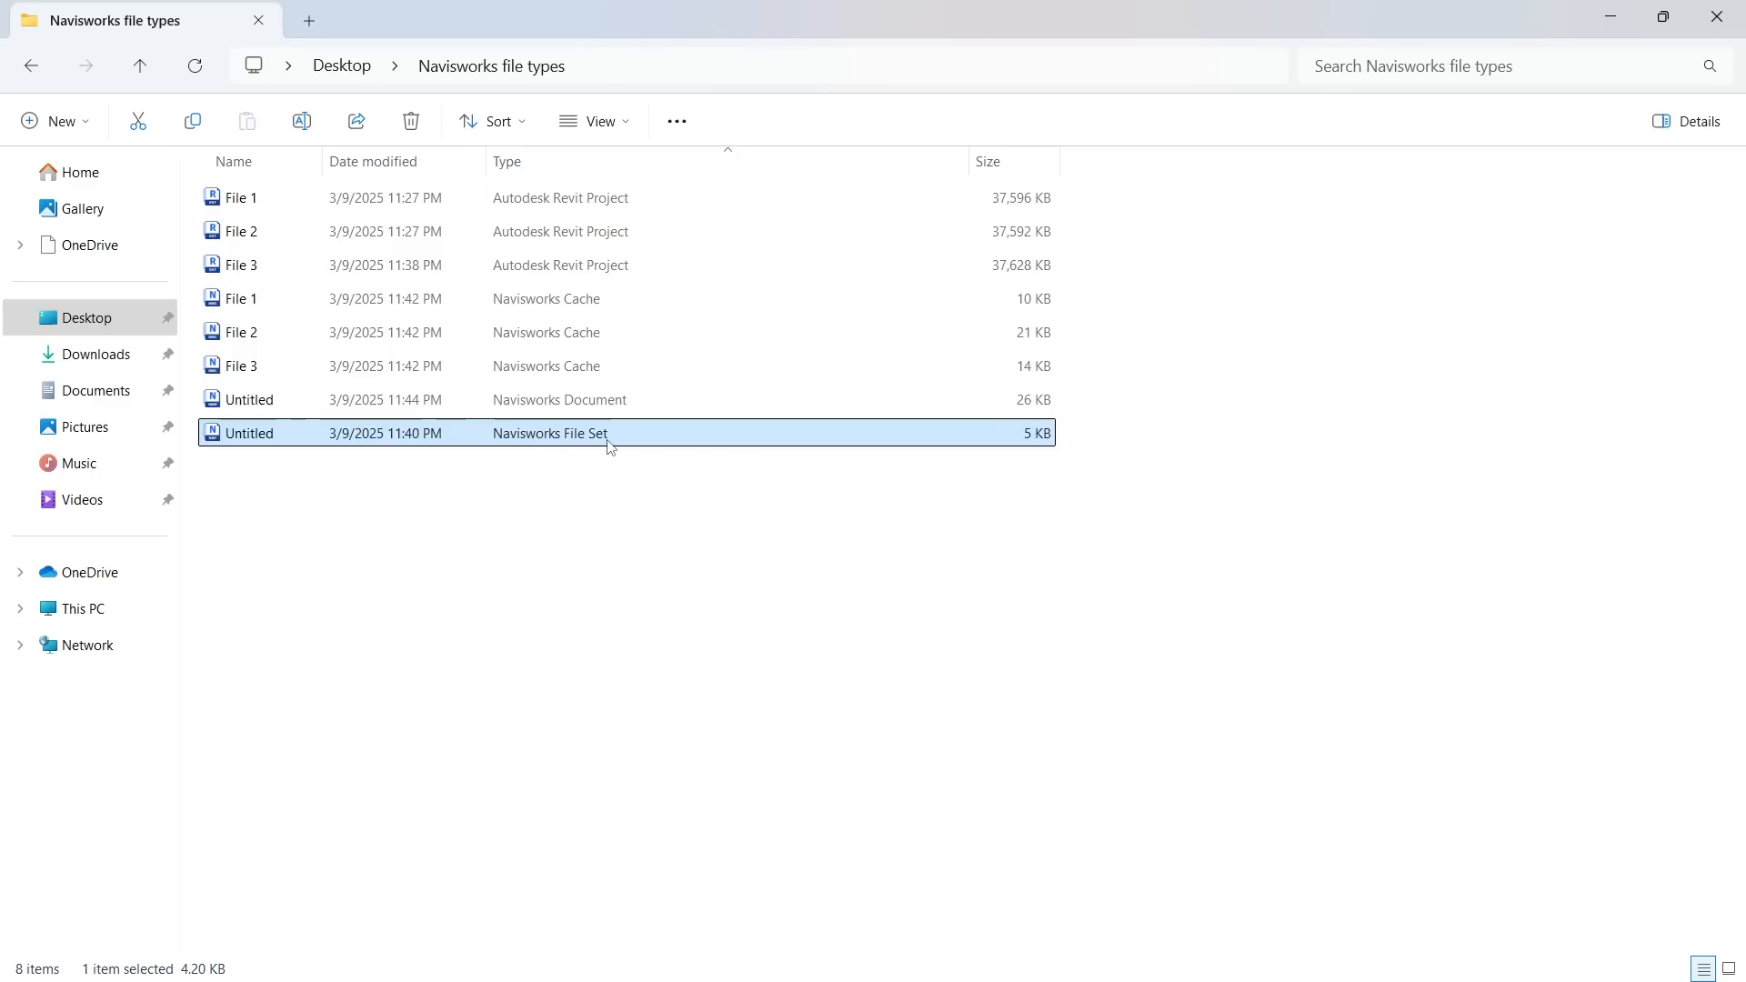
left_click(1717, 15)
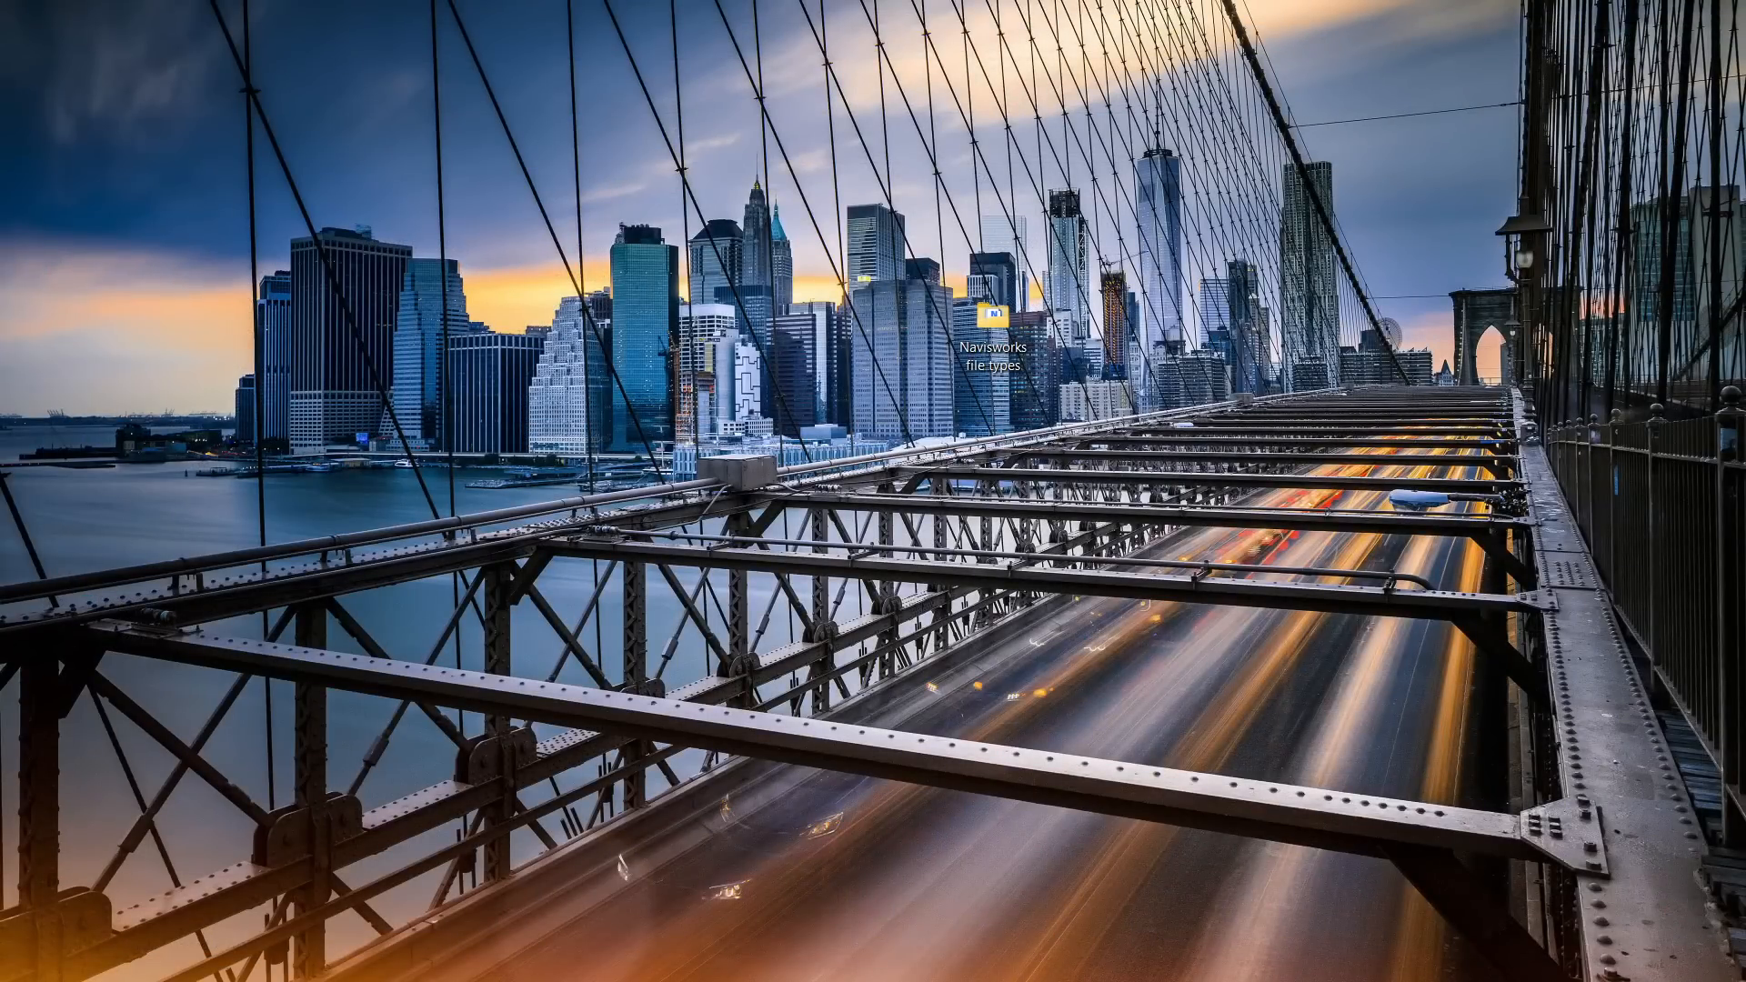